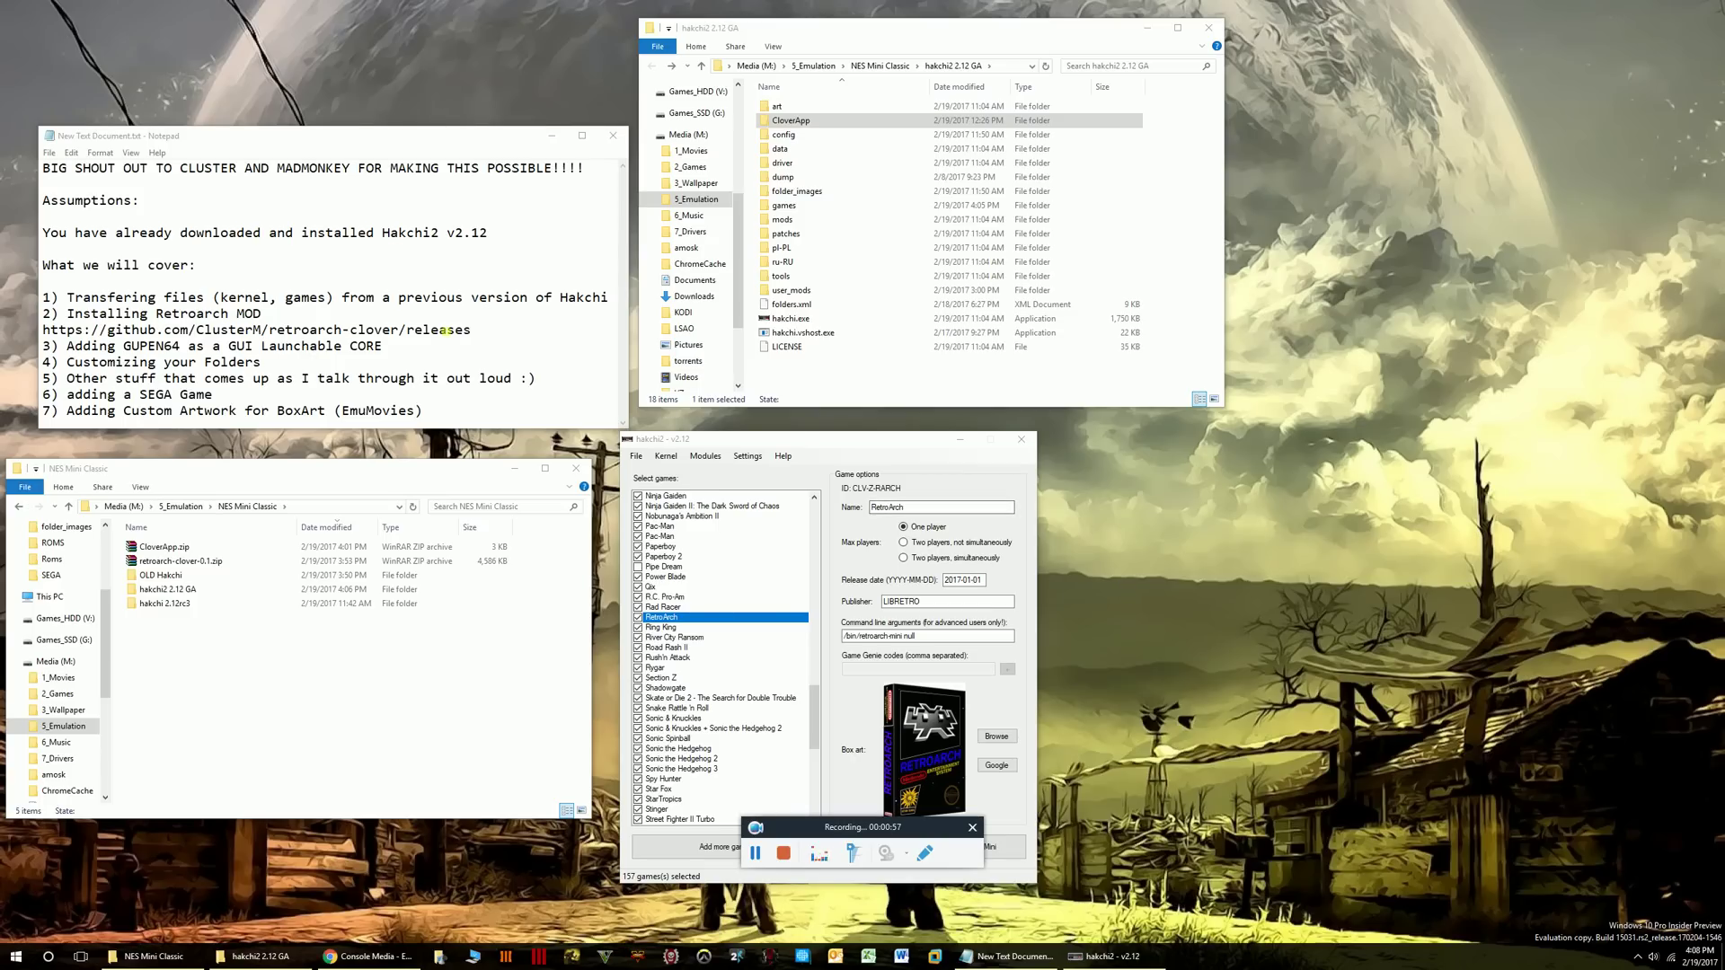
Move hakchi2 to the right and the 2.12 GA window to mid-screen, then open hakchi 2.12rc3.
click(808, 442)
drag(809, 444, 830, 439)
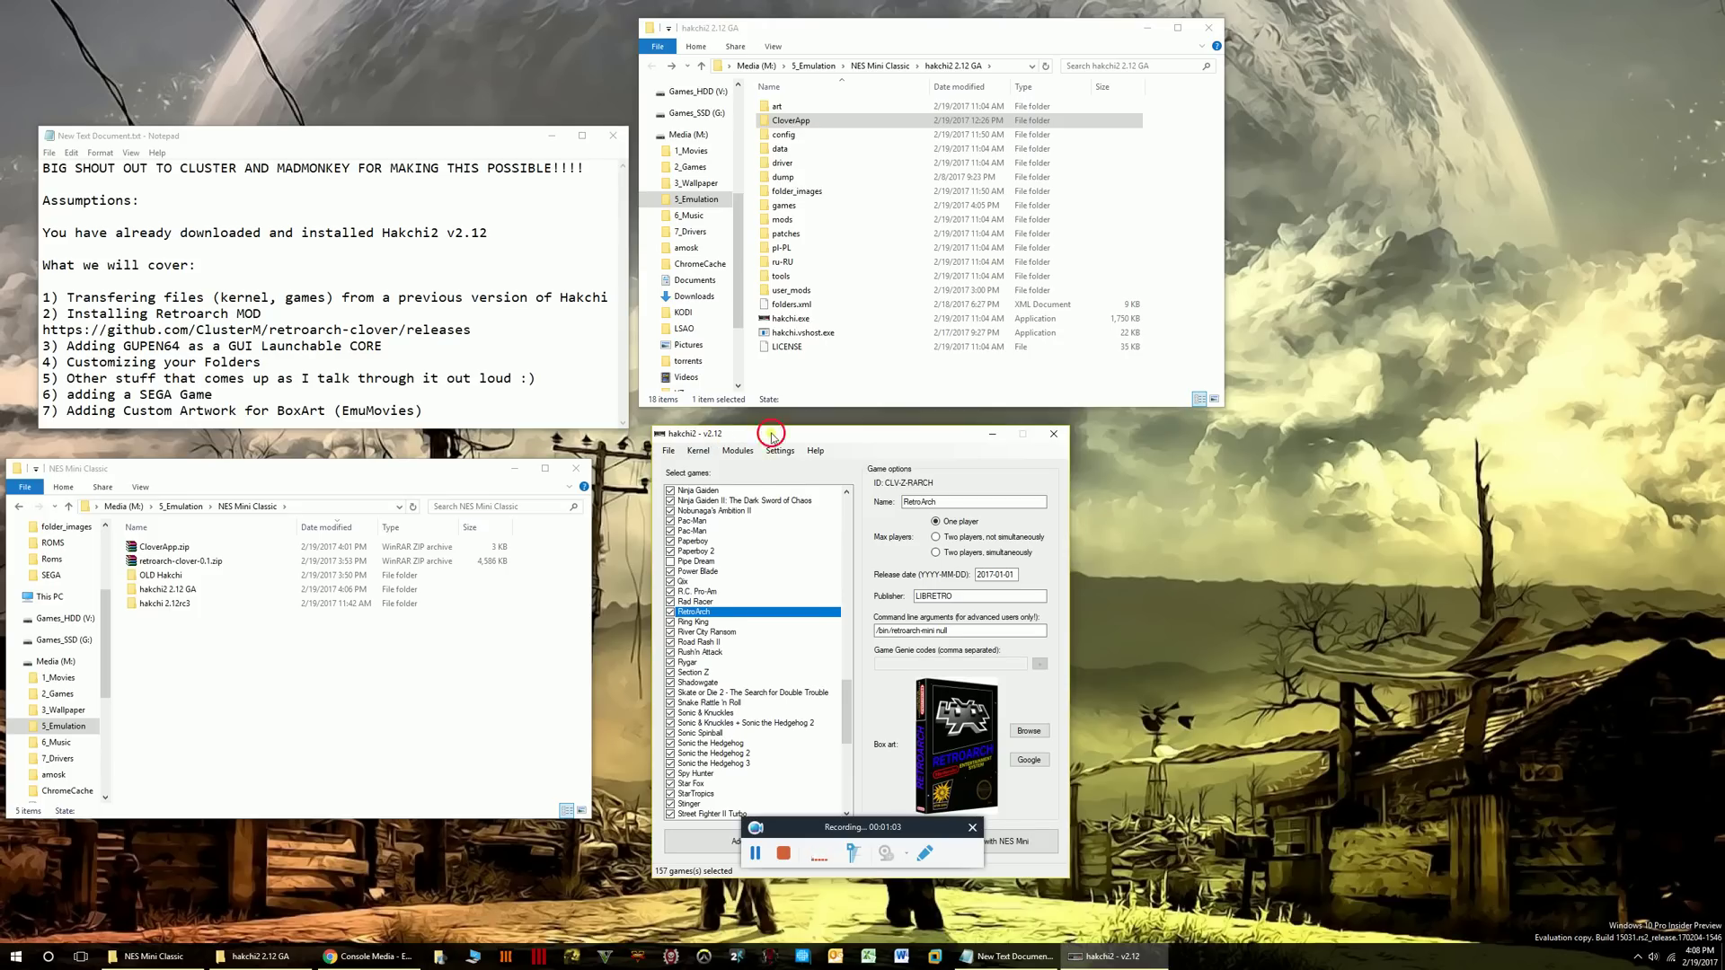
drag(770, 436, 776, 437)
drag(851, 687, 860, 510)
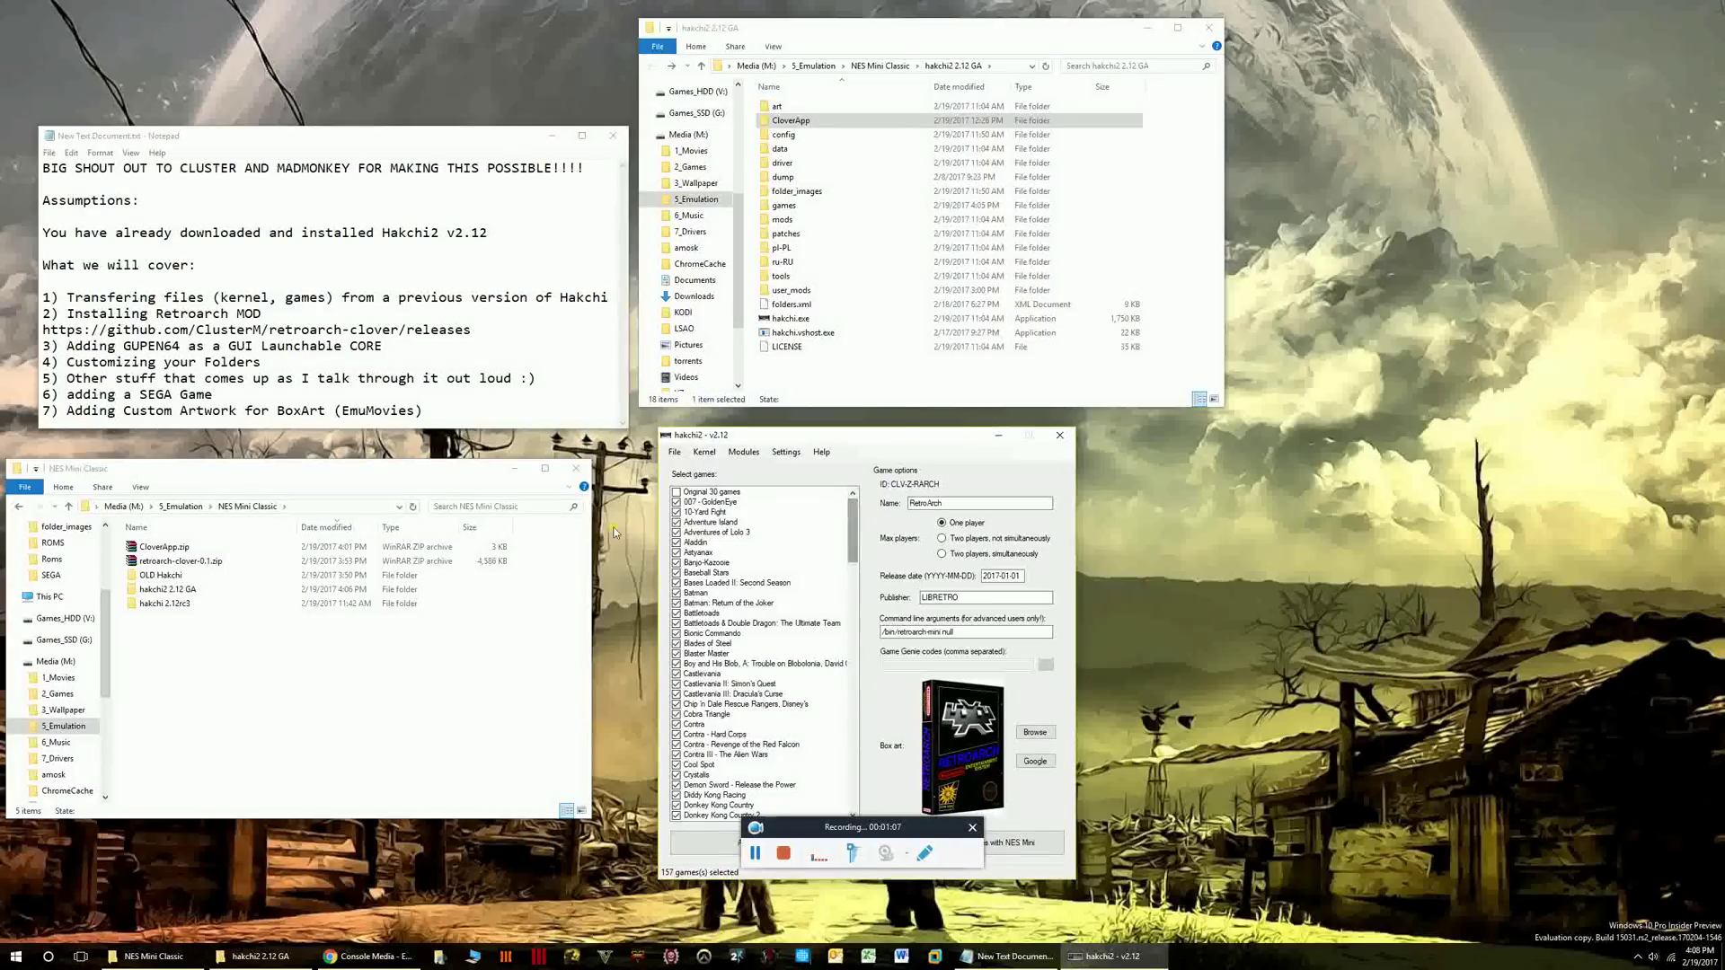
drag(458, 489, 481, 506)
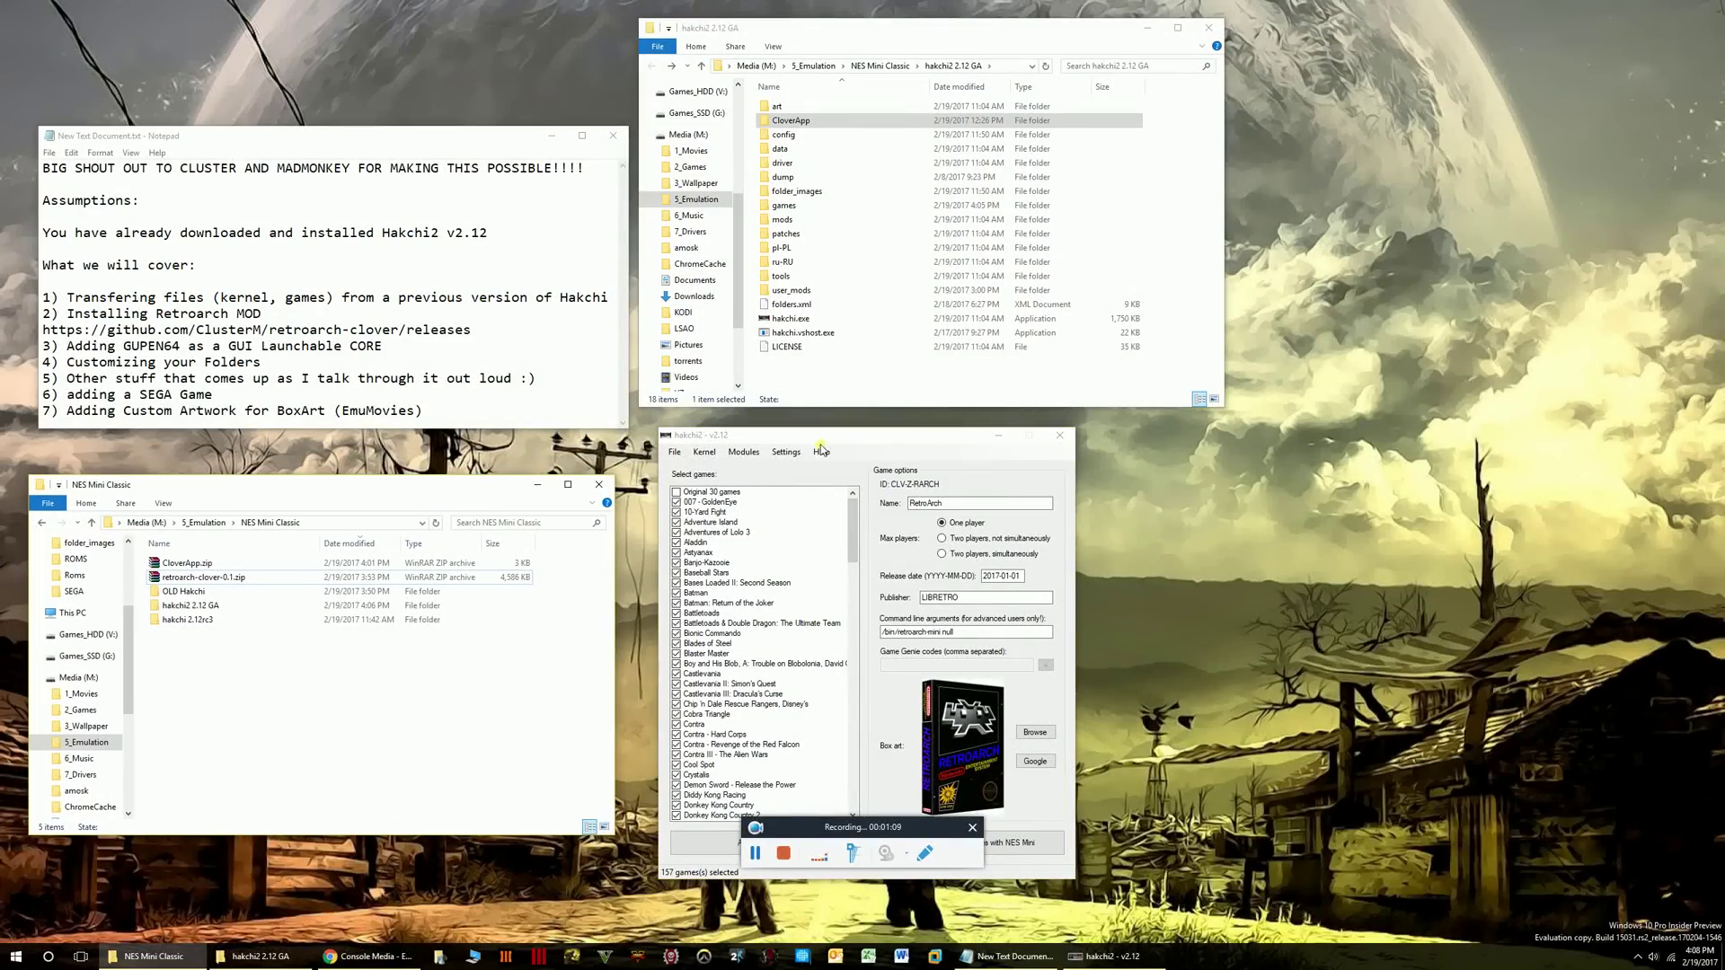
drag(840, 440, 880, 441)
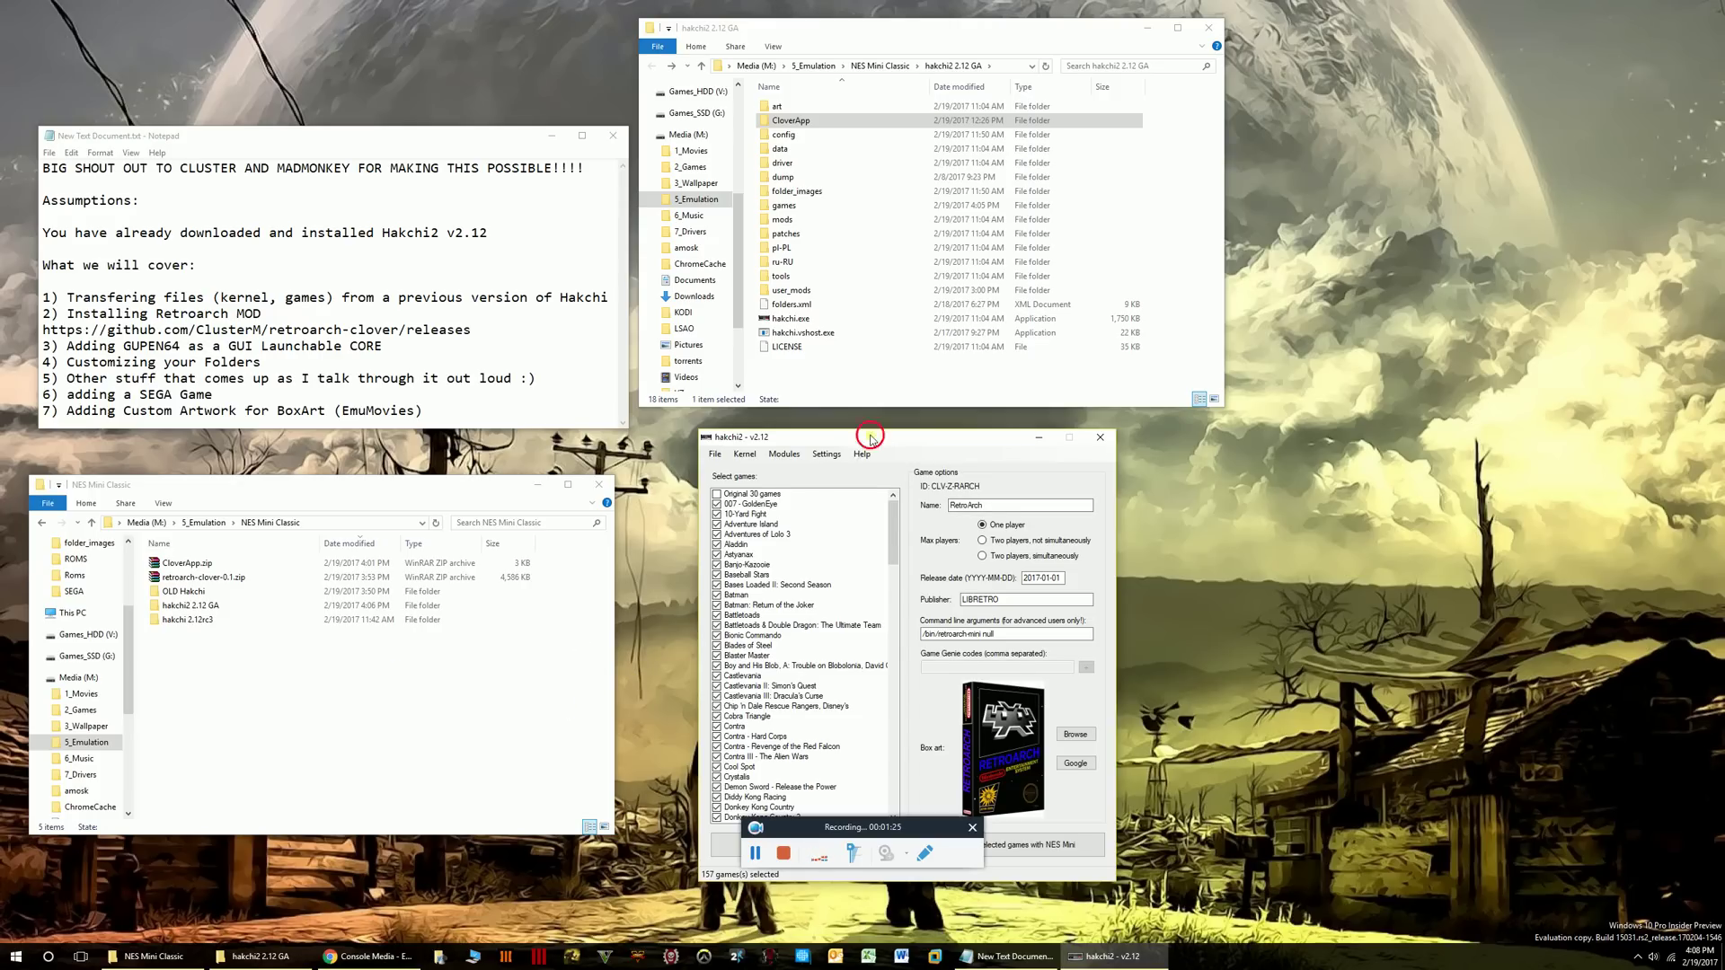
drag(864, 436, 1442, 265)
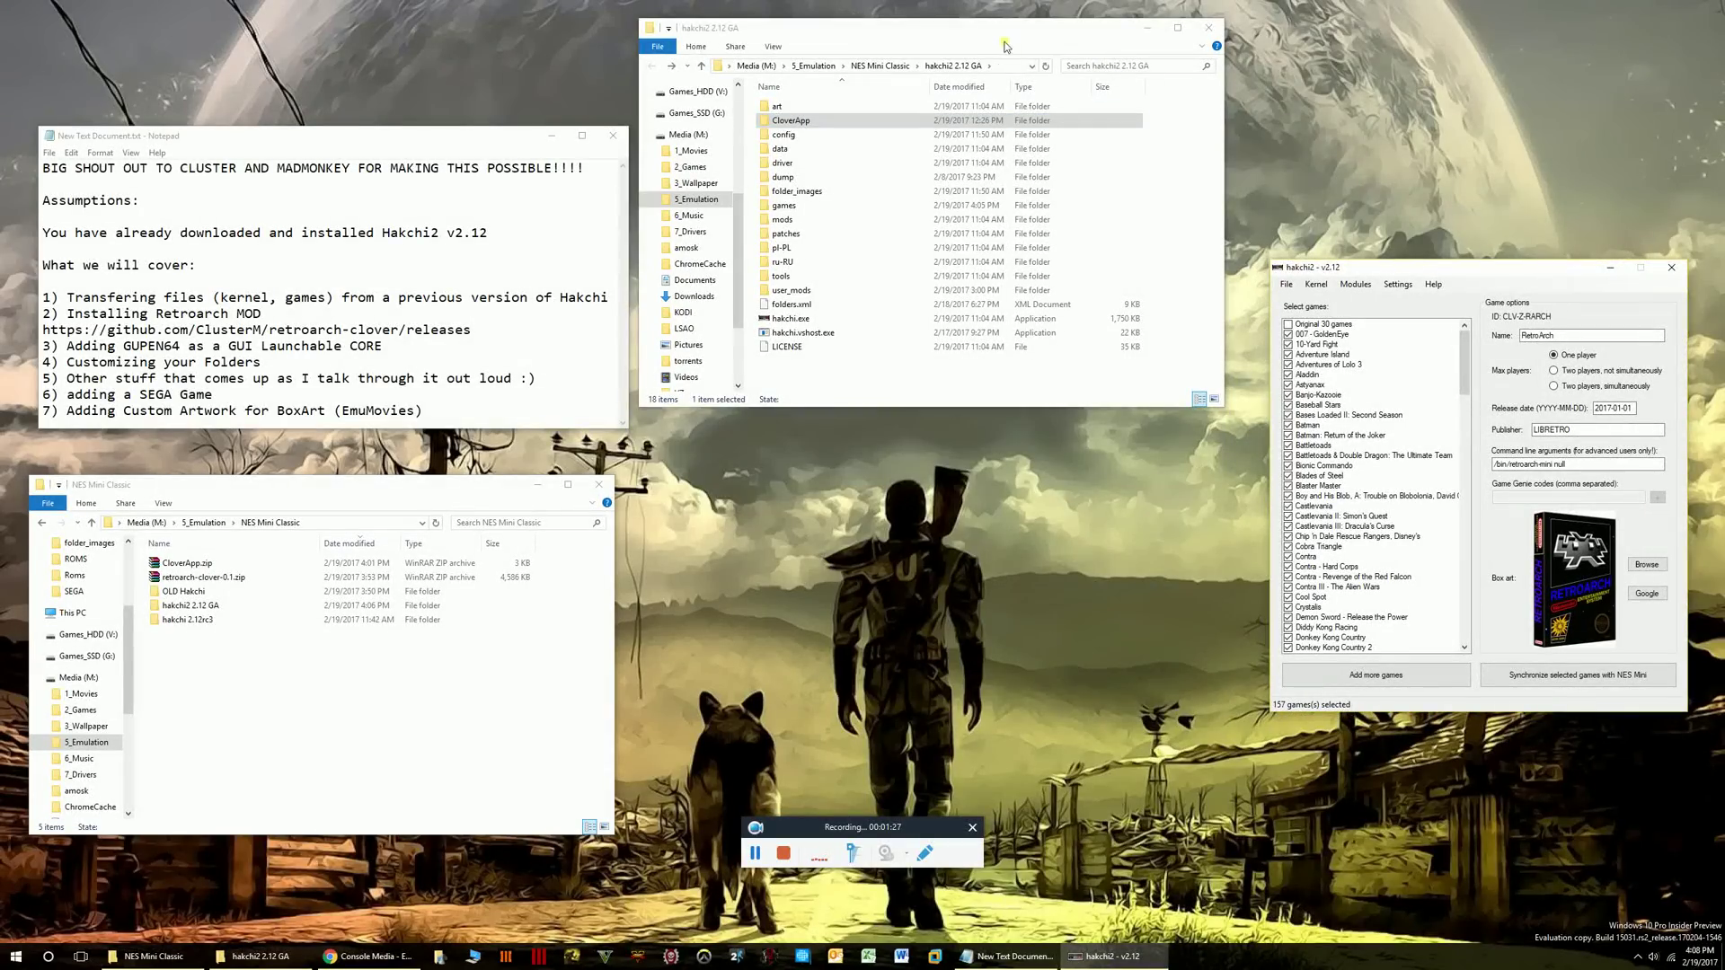
drag(1007, 39, 1003, 419)
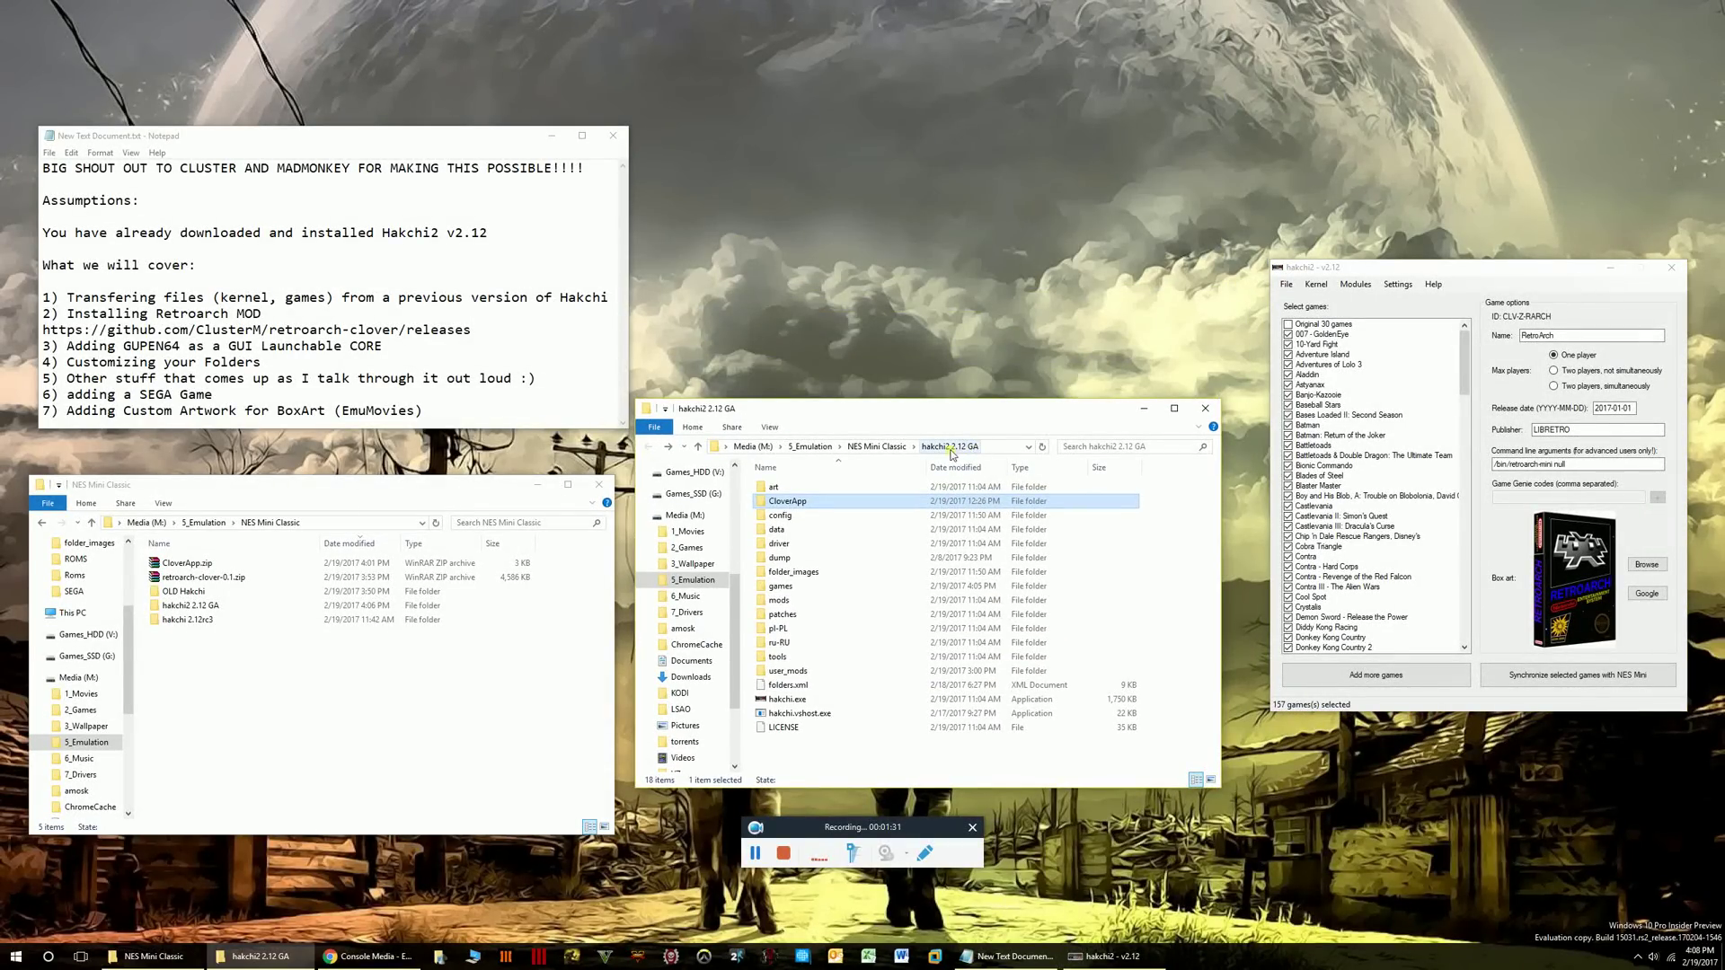
double_click(201, 620)
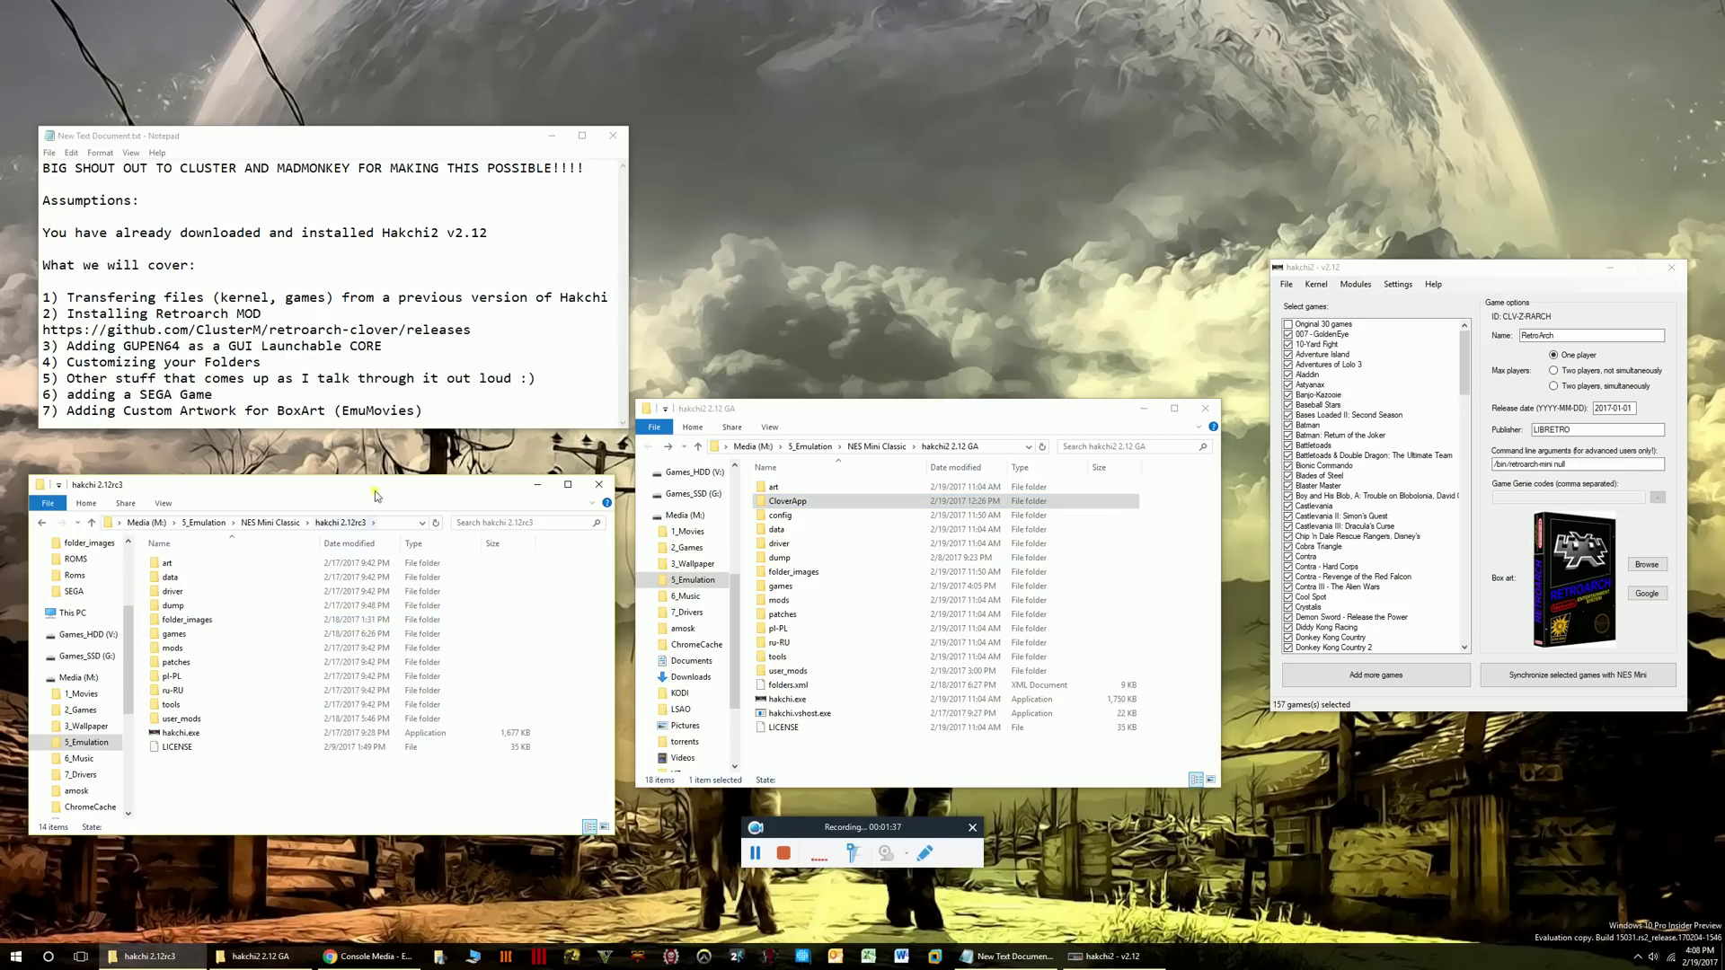
Place the 2.12rc3 window next to 2.12 GA and point out its dump and games folders.
drag(377, 489, 391, 444)
drag(805, 410, 836, 417)
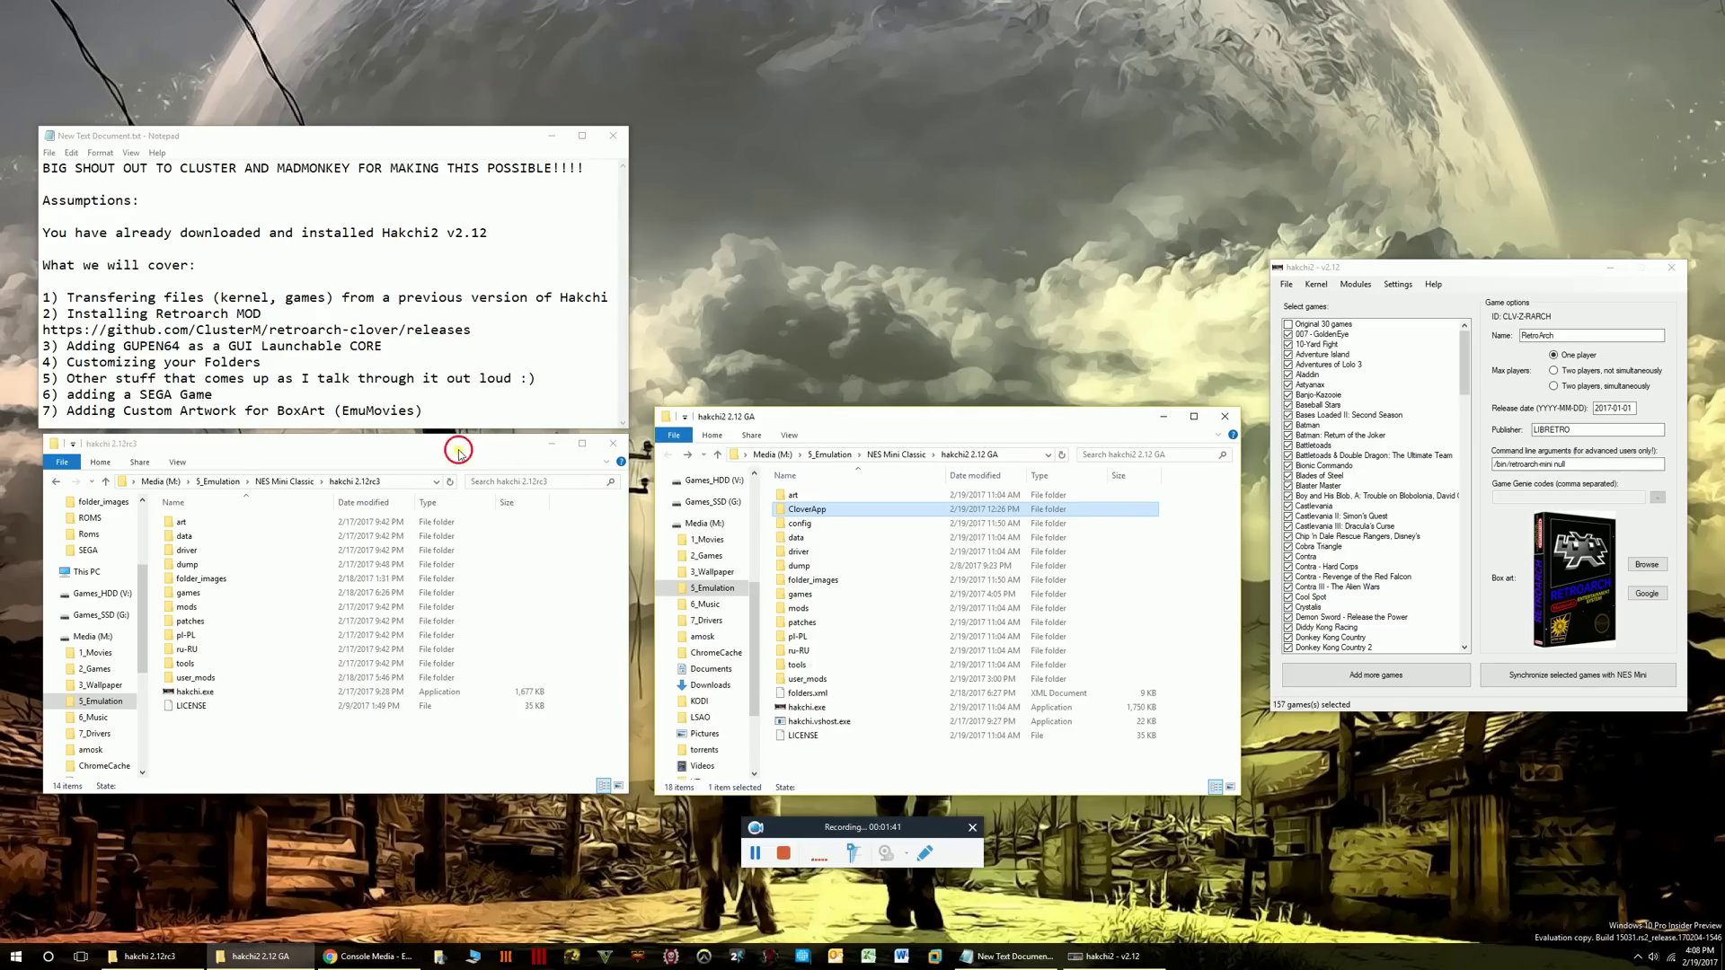
drag(456, 444, 472, 445)
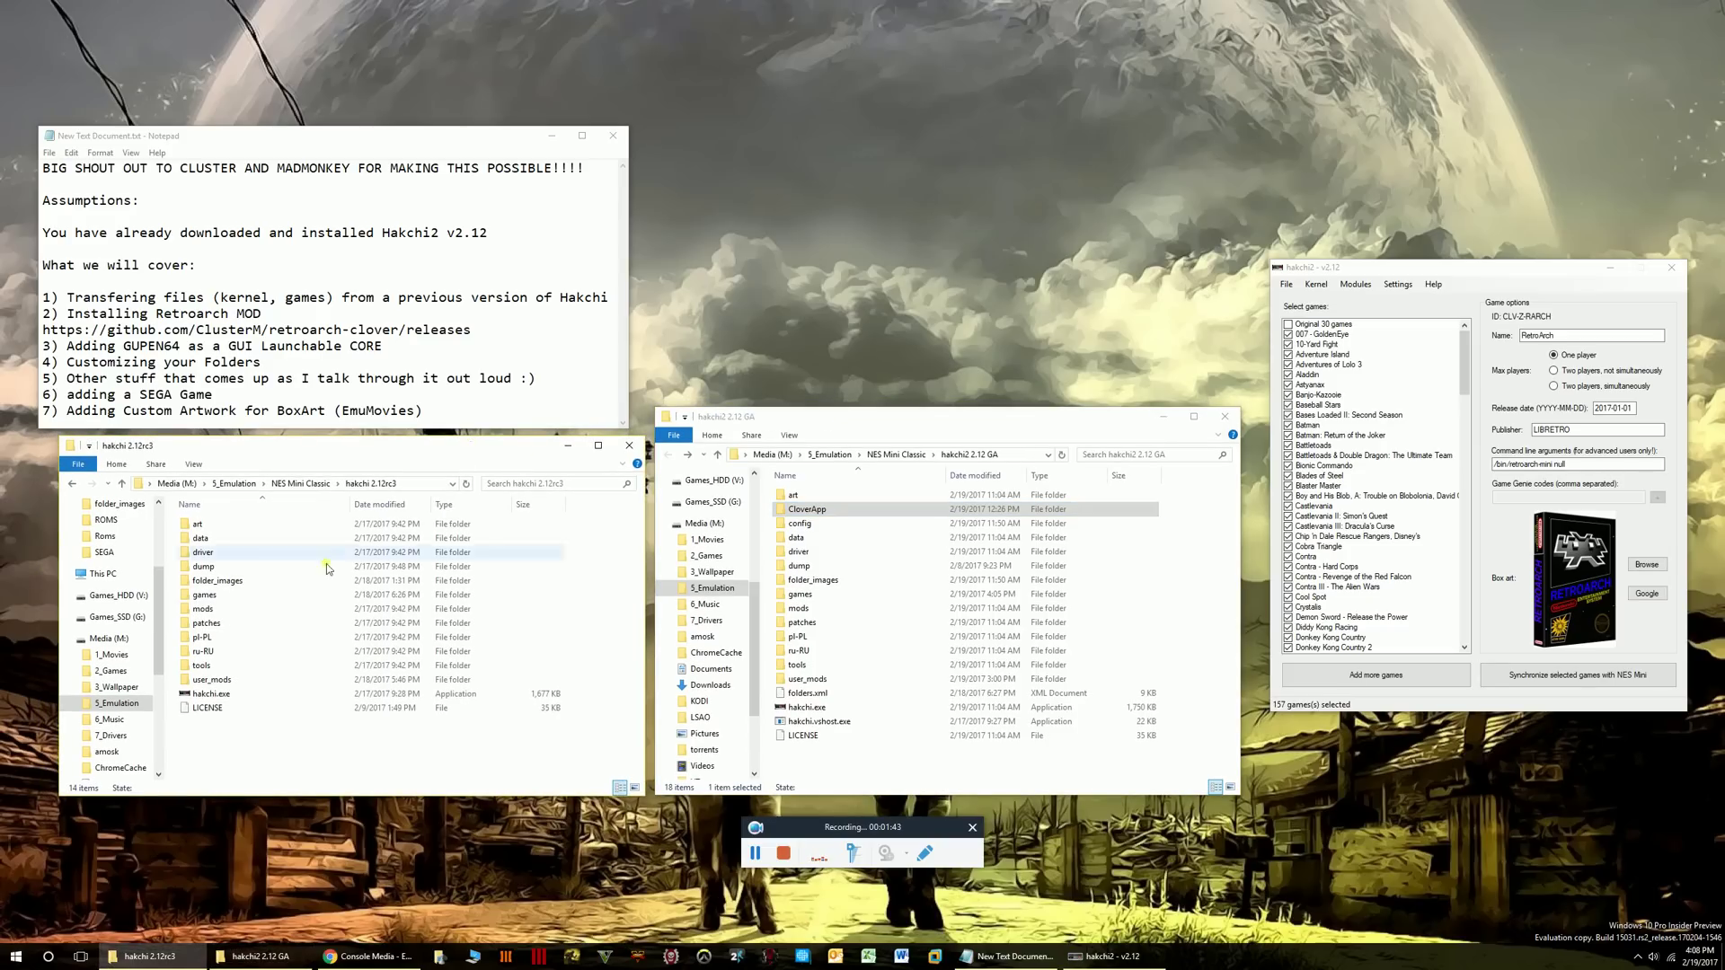
click(216, 566)
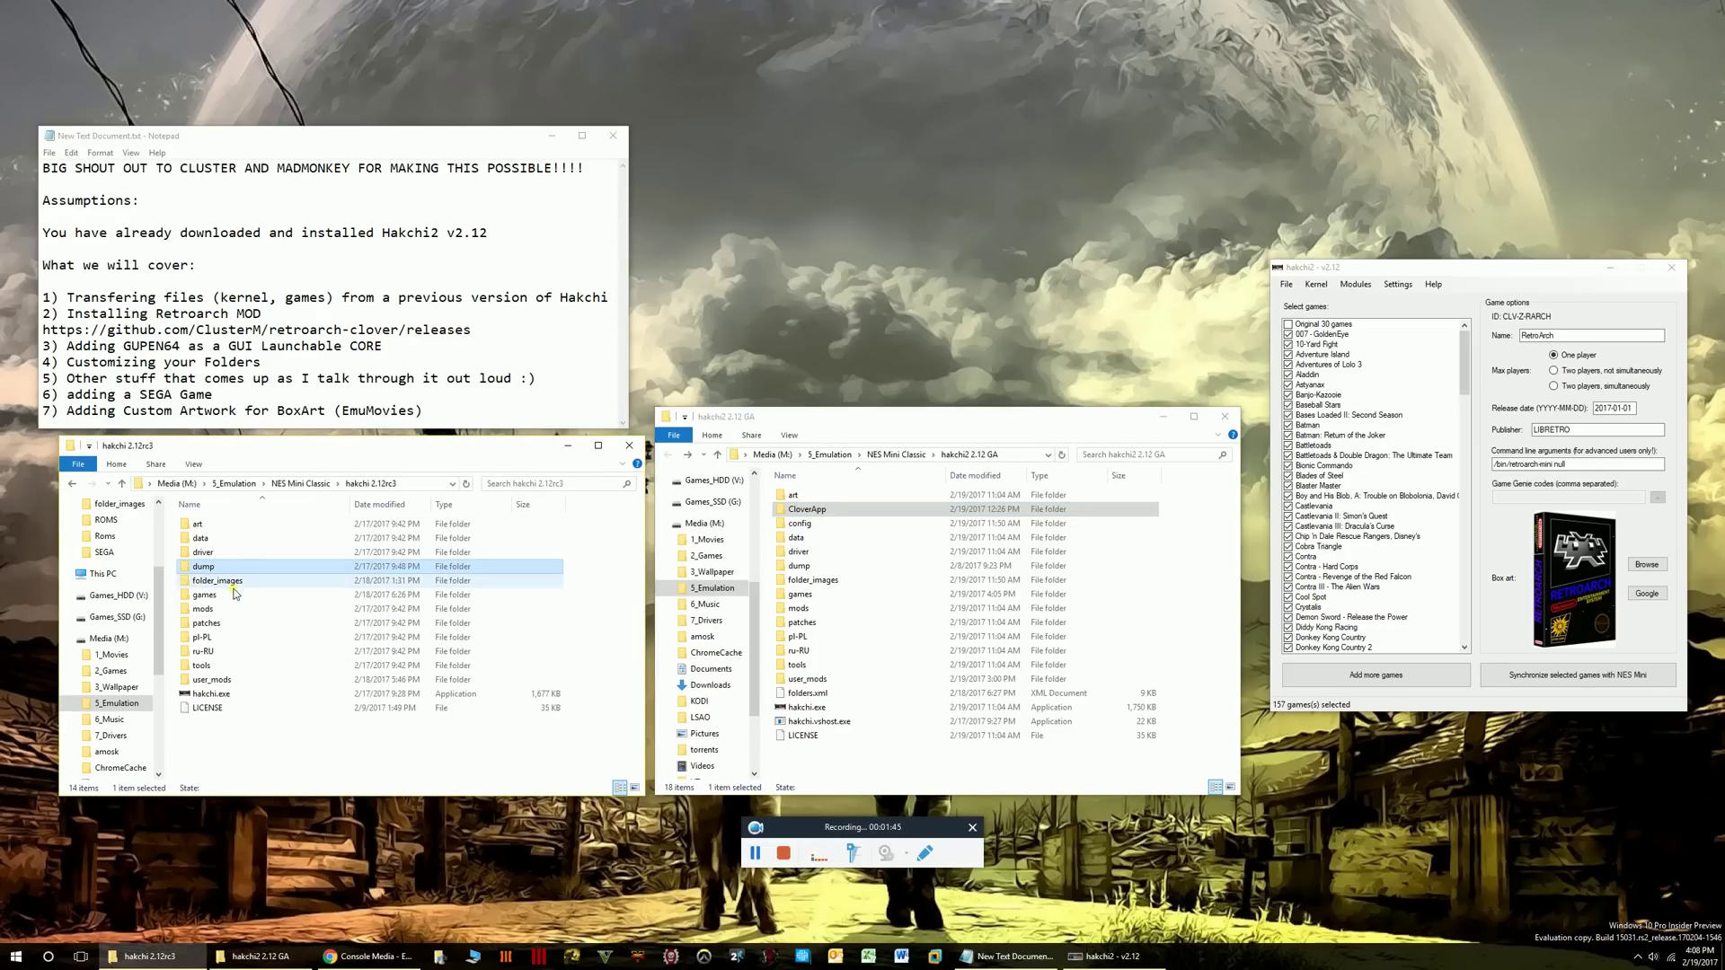
click(217, 600)
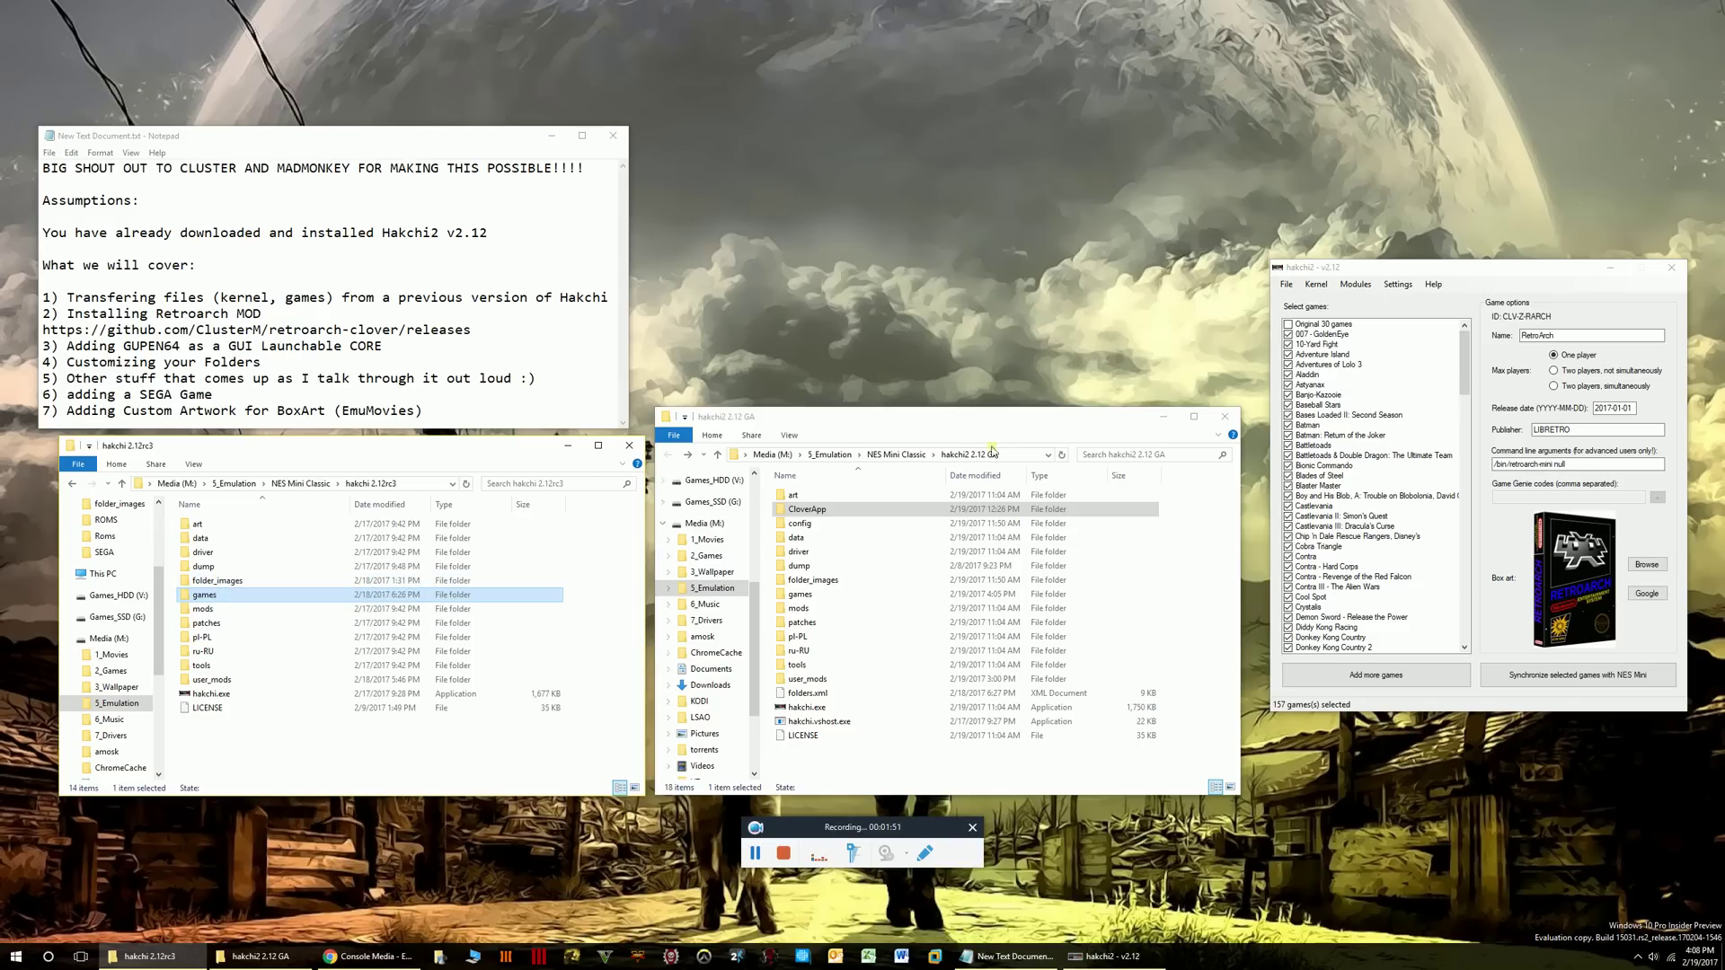
click(211, 569)
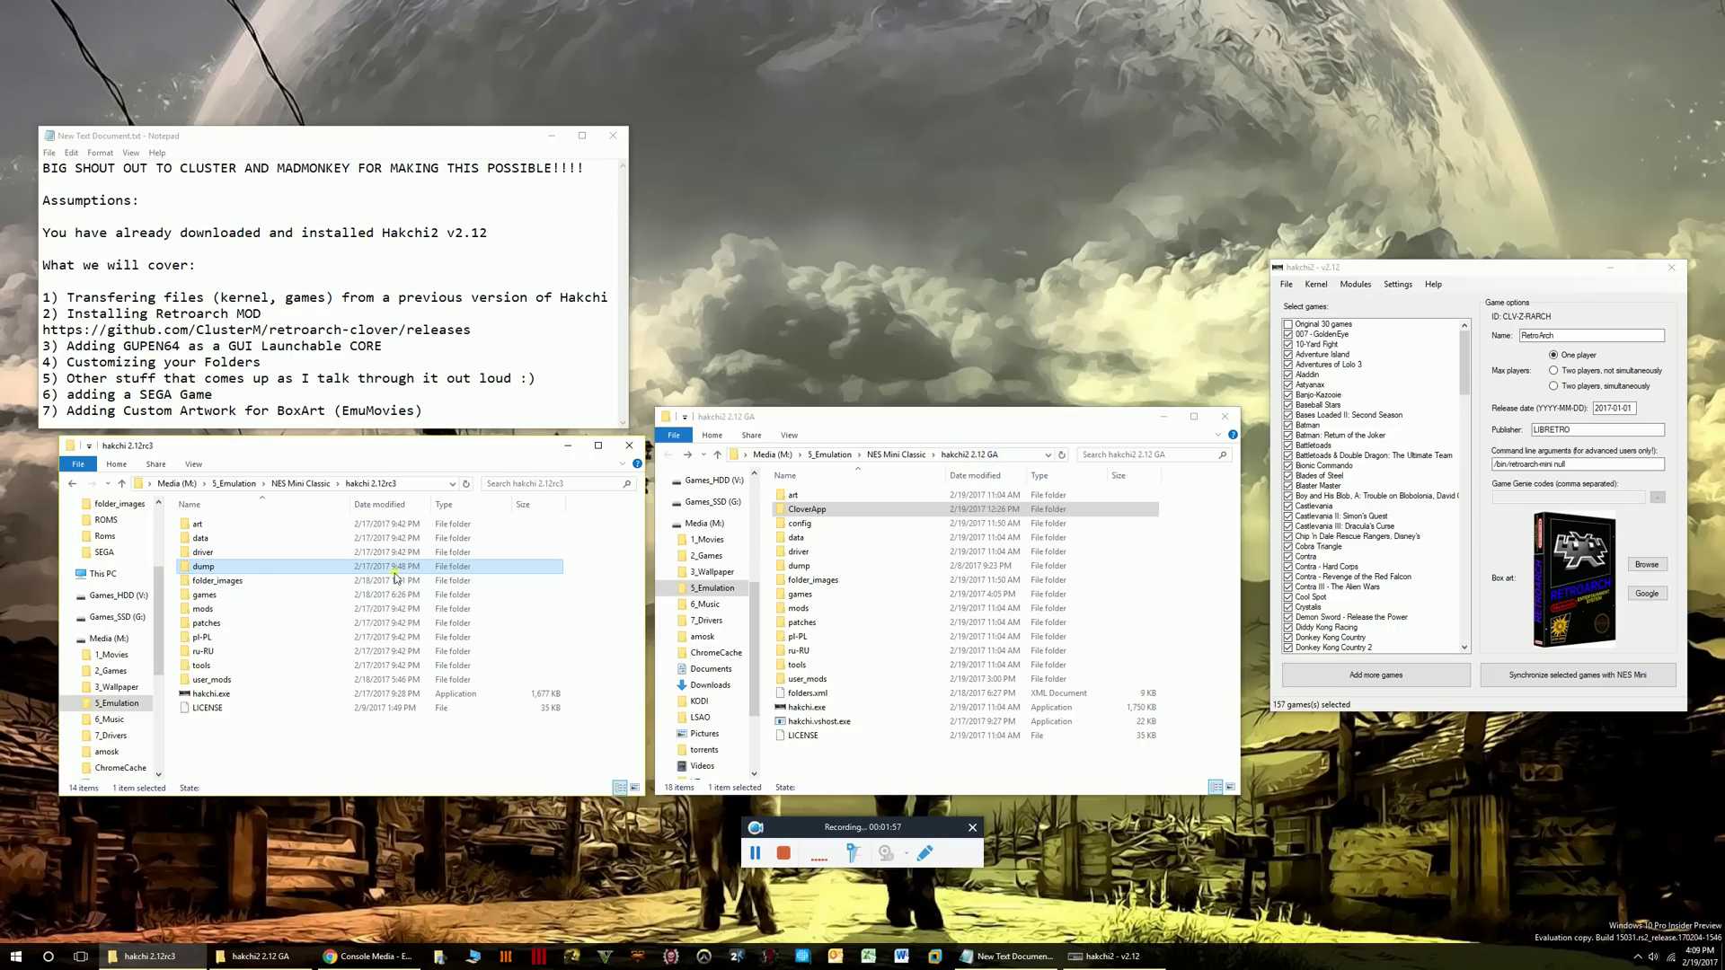
click(369, 596)
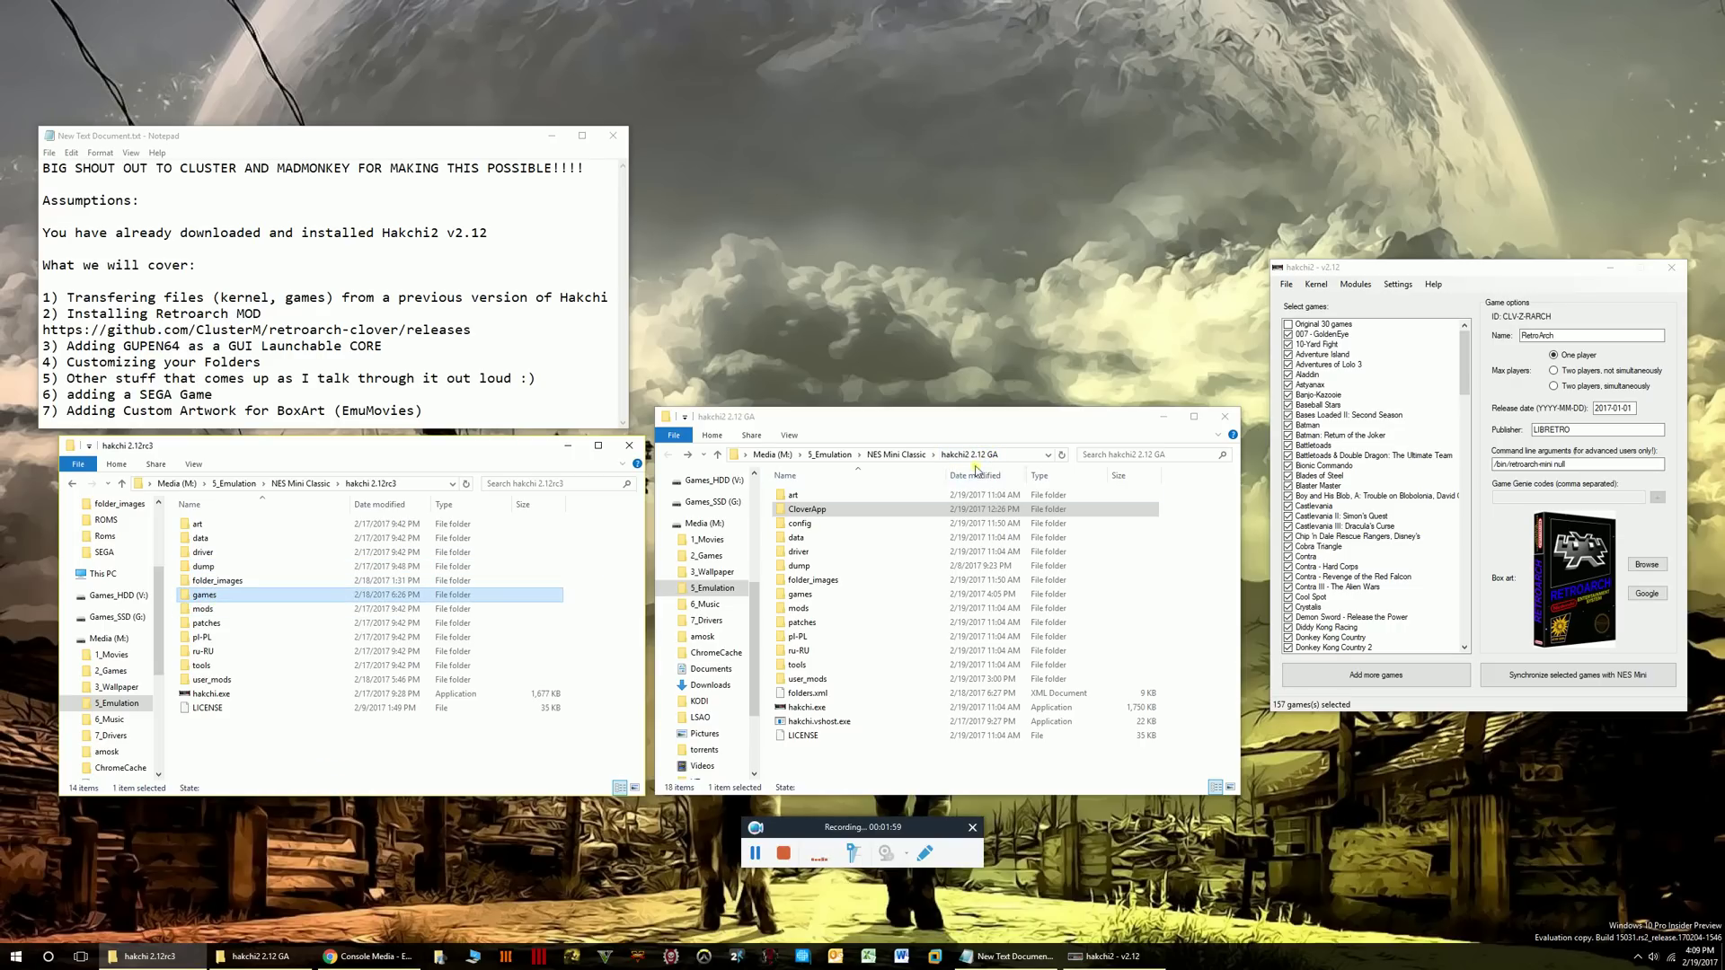
Line up both folder windows side by side, with hakchi2 repositioned clear of them.
drag(904, 426, 900, 418)
drag(505, 456, 497, 453)
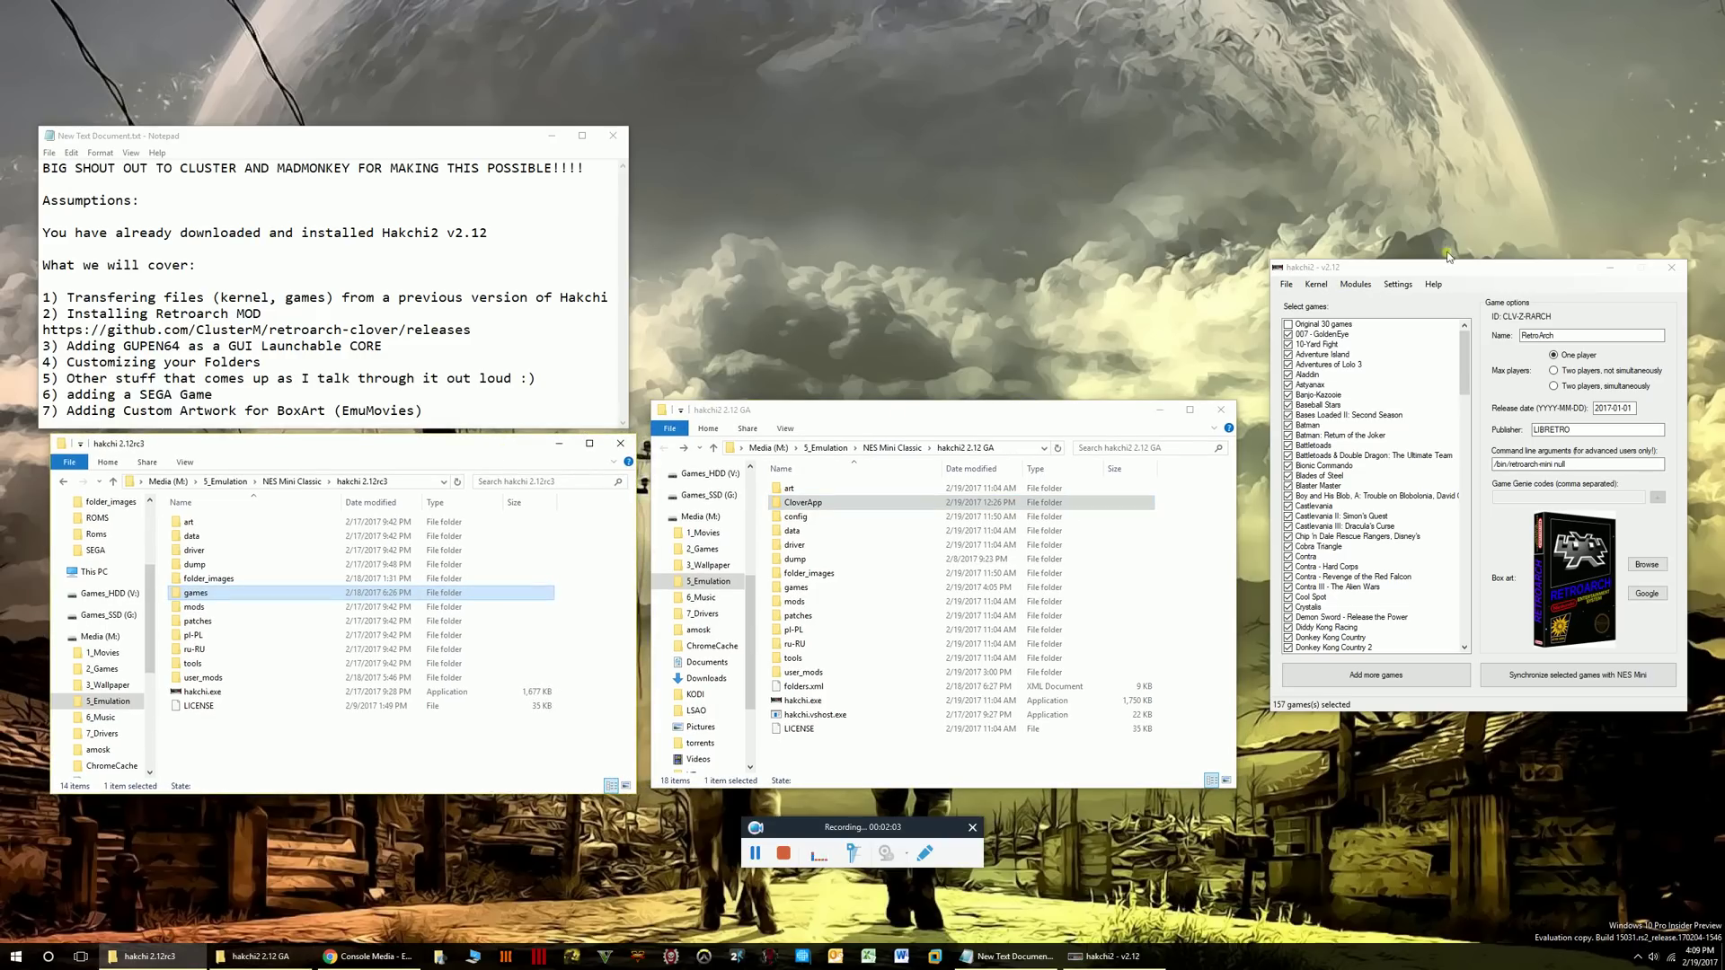
drag(1455, 262, 1085, 180)
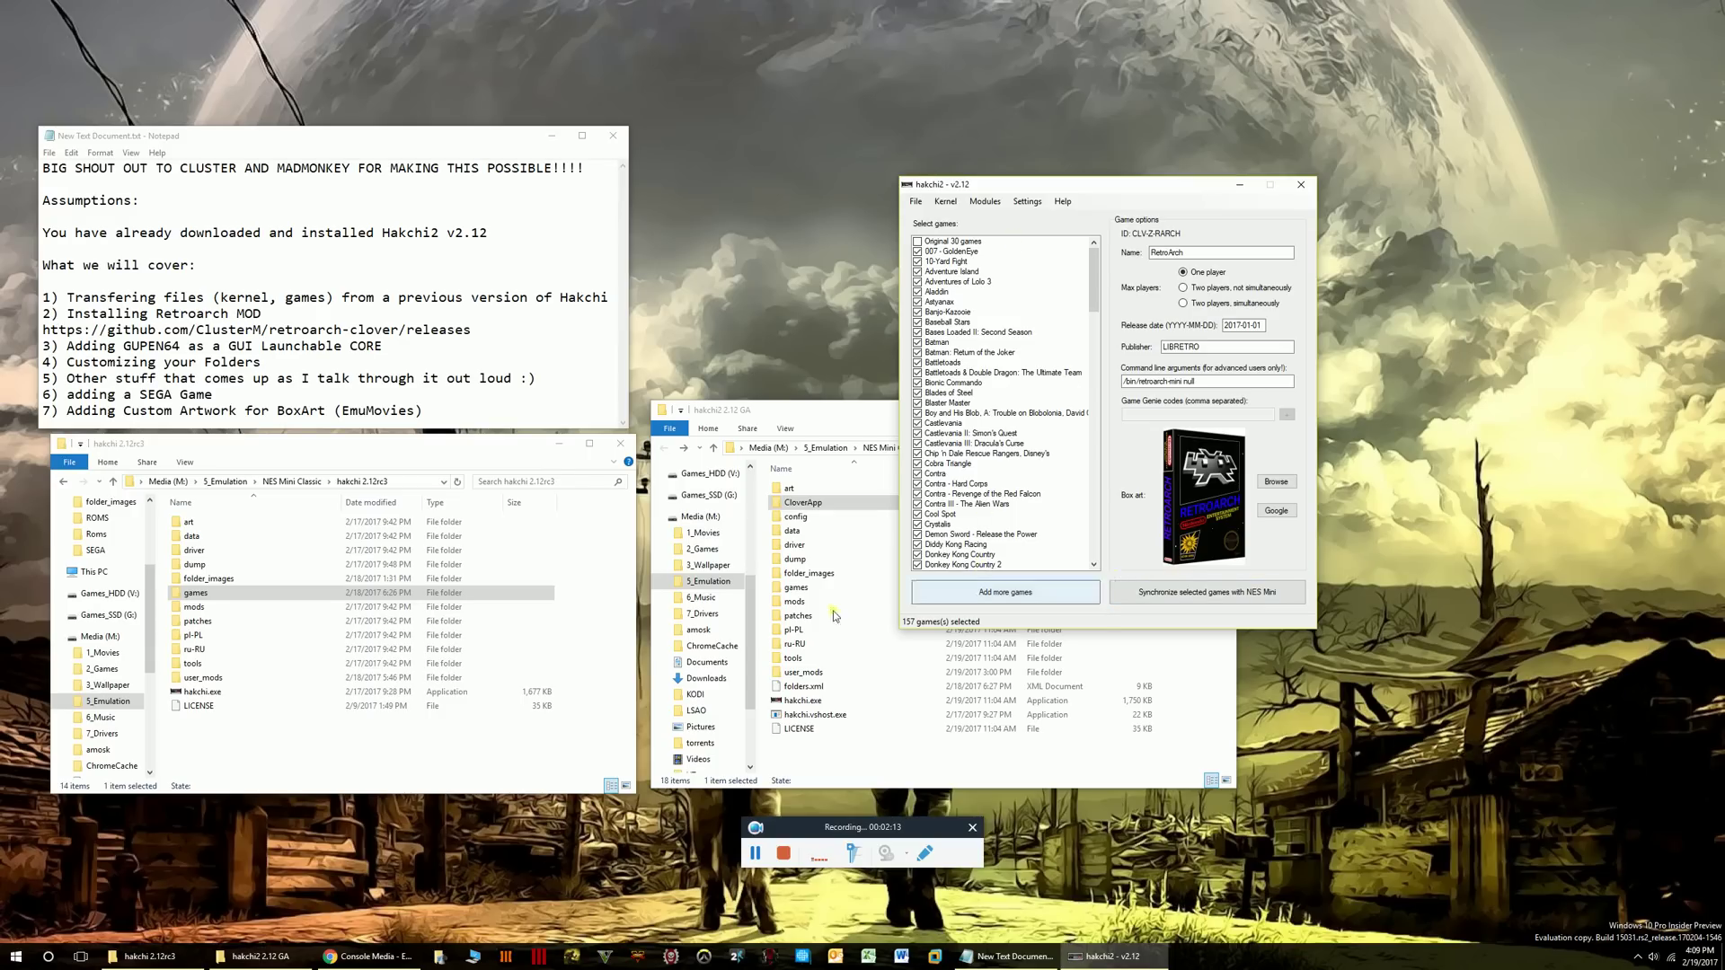
drag(1024, 186, 1173, 259)
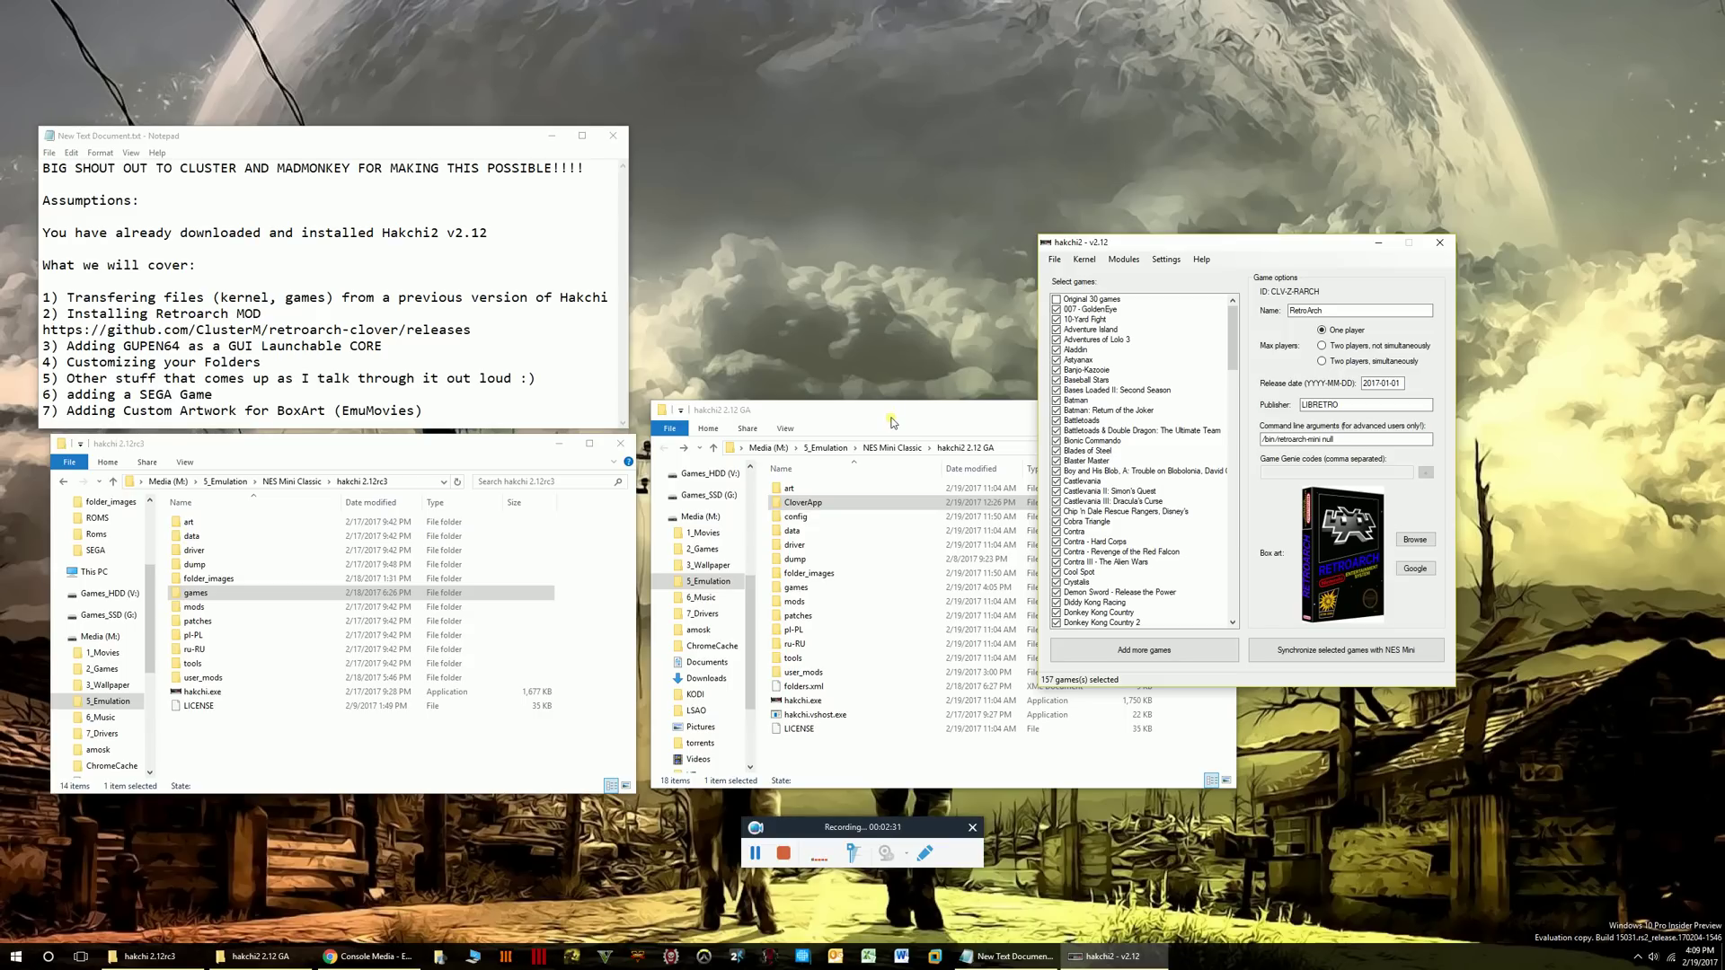
click(192, 566)
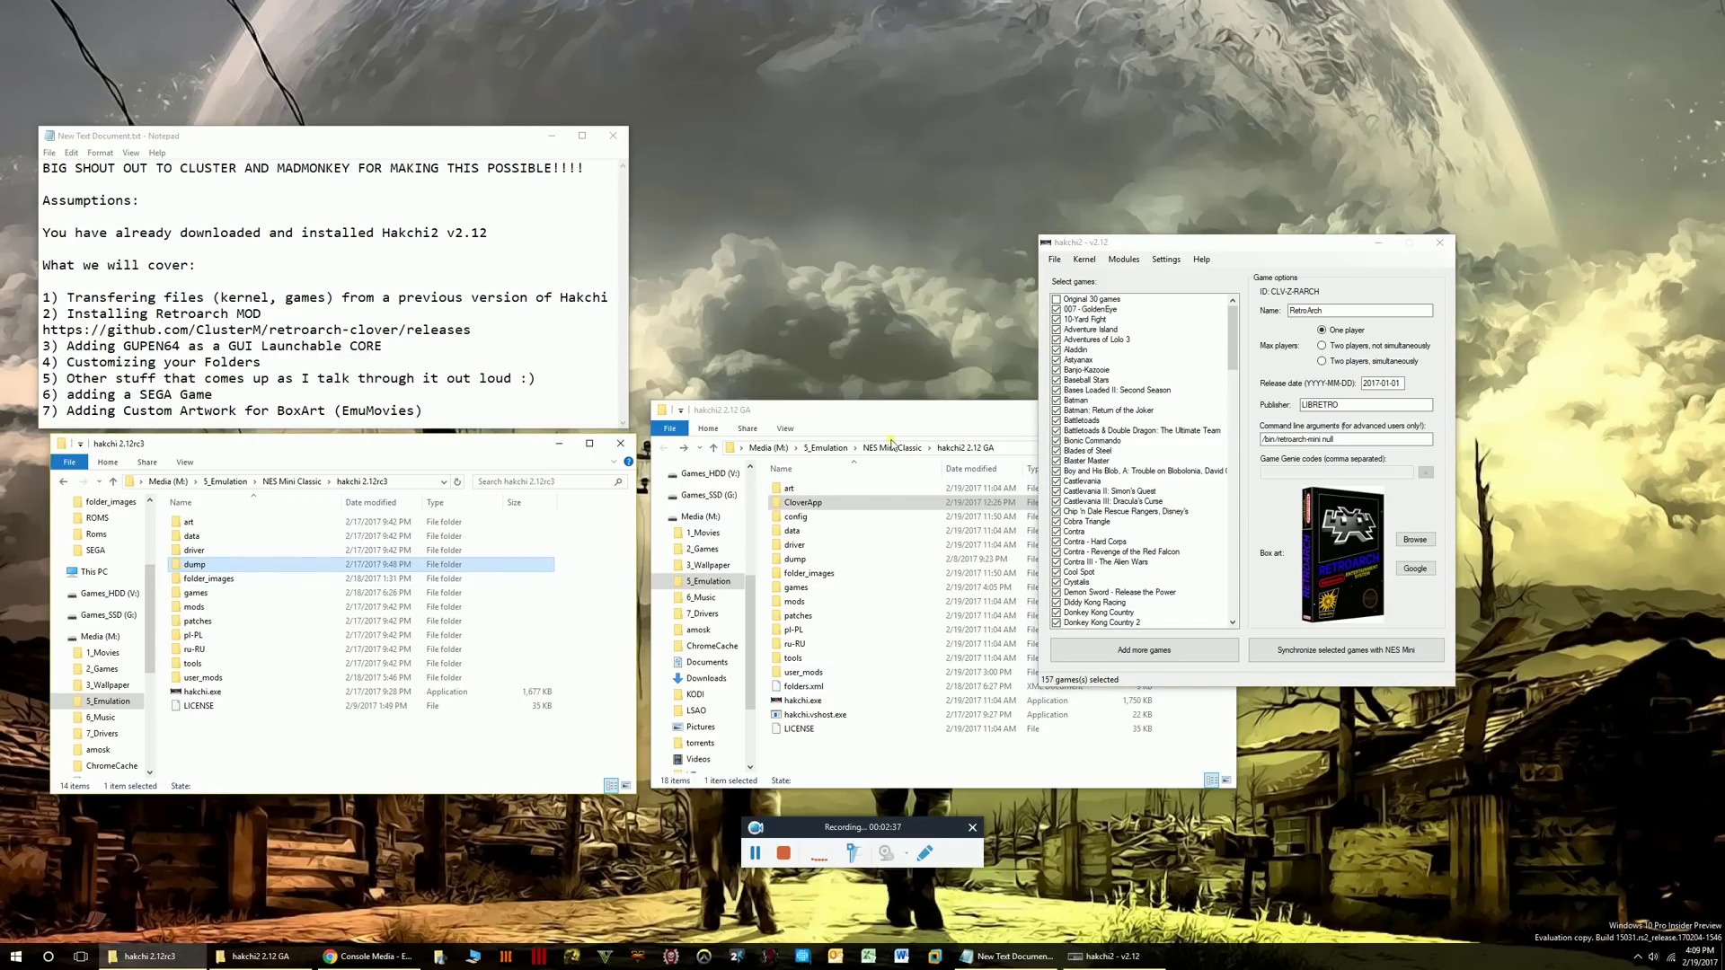
drag(903, 410, 900, 428)
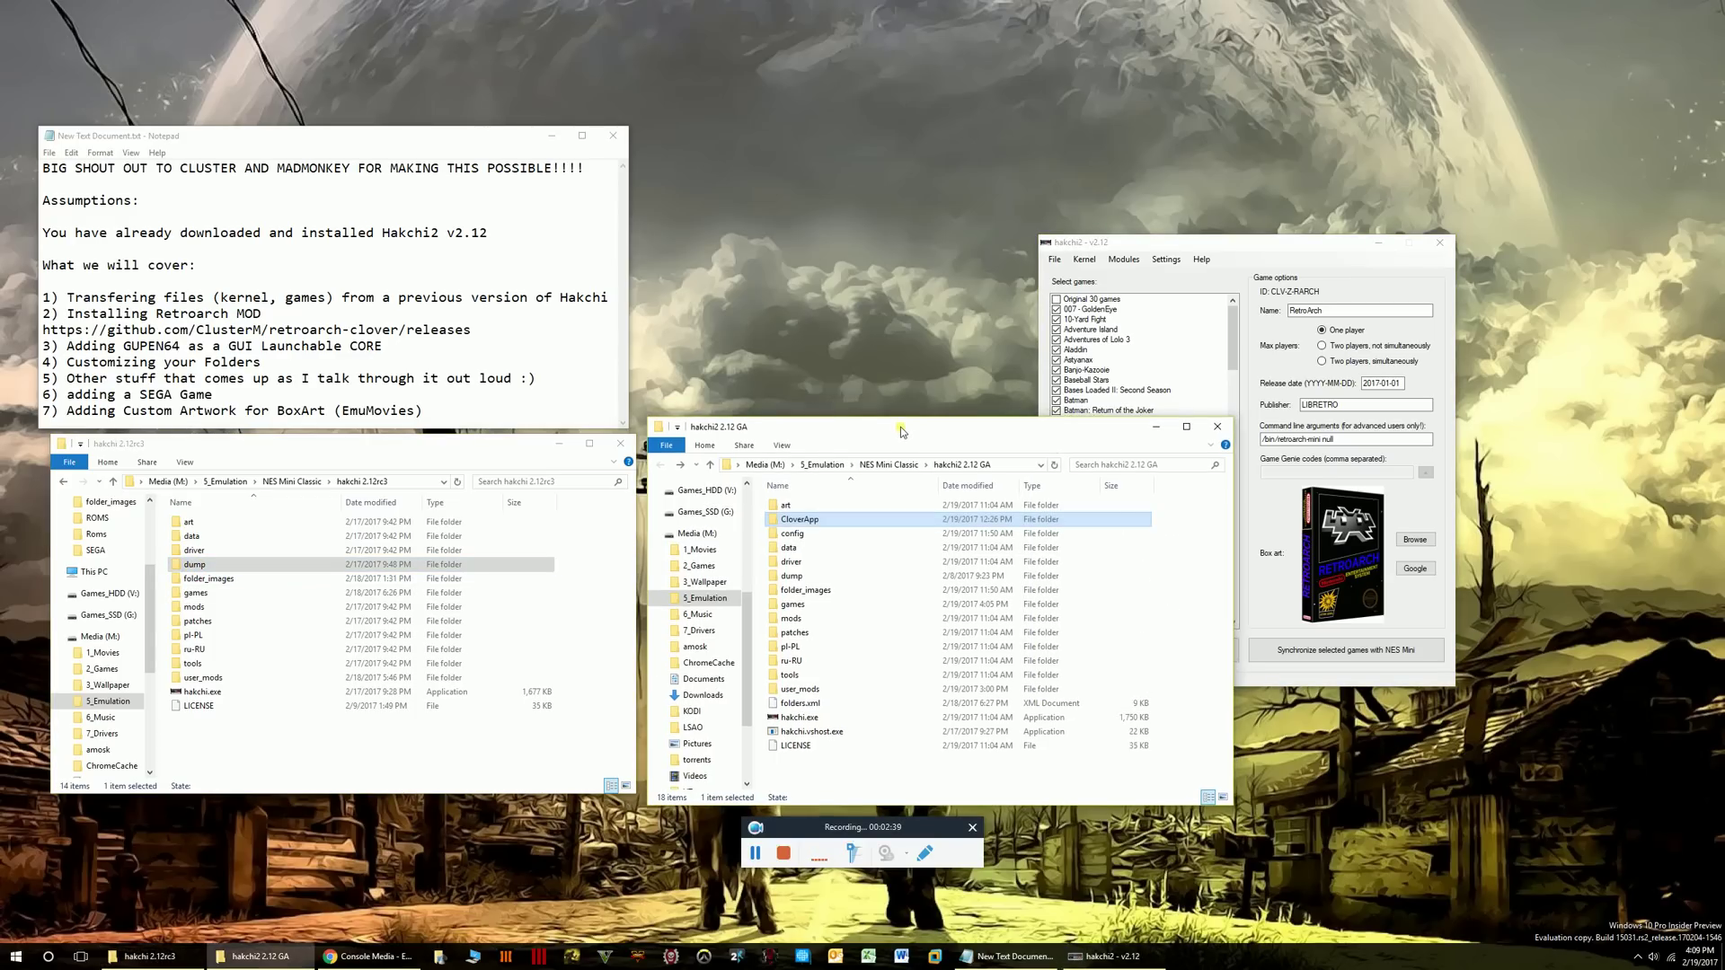
Widen the Notepad notes, reposition hakchi2, and select the retroarch-clover releases link.
click(263, 297)
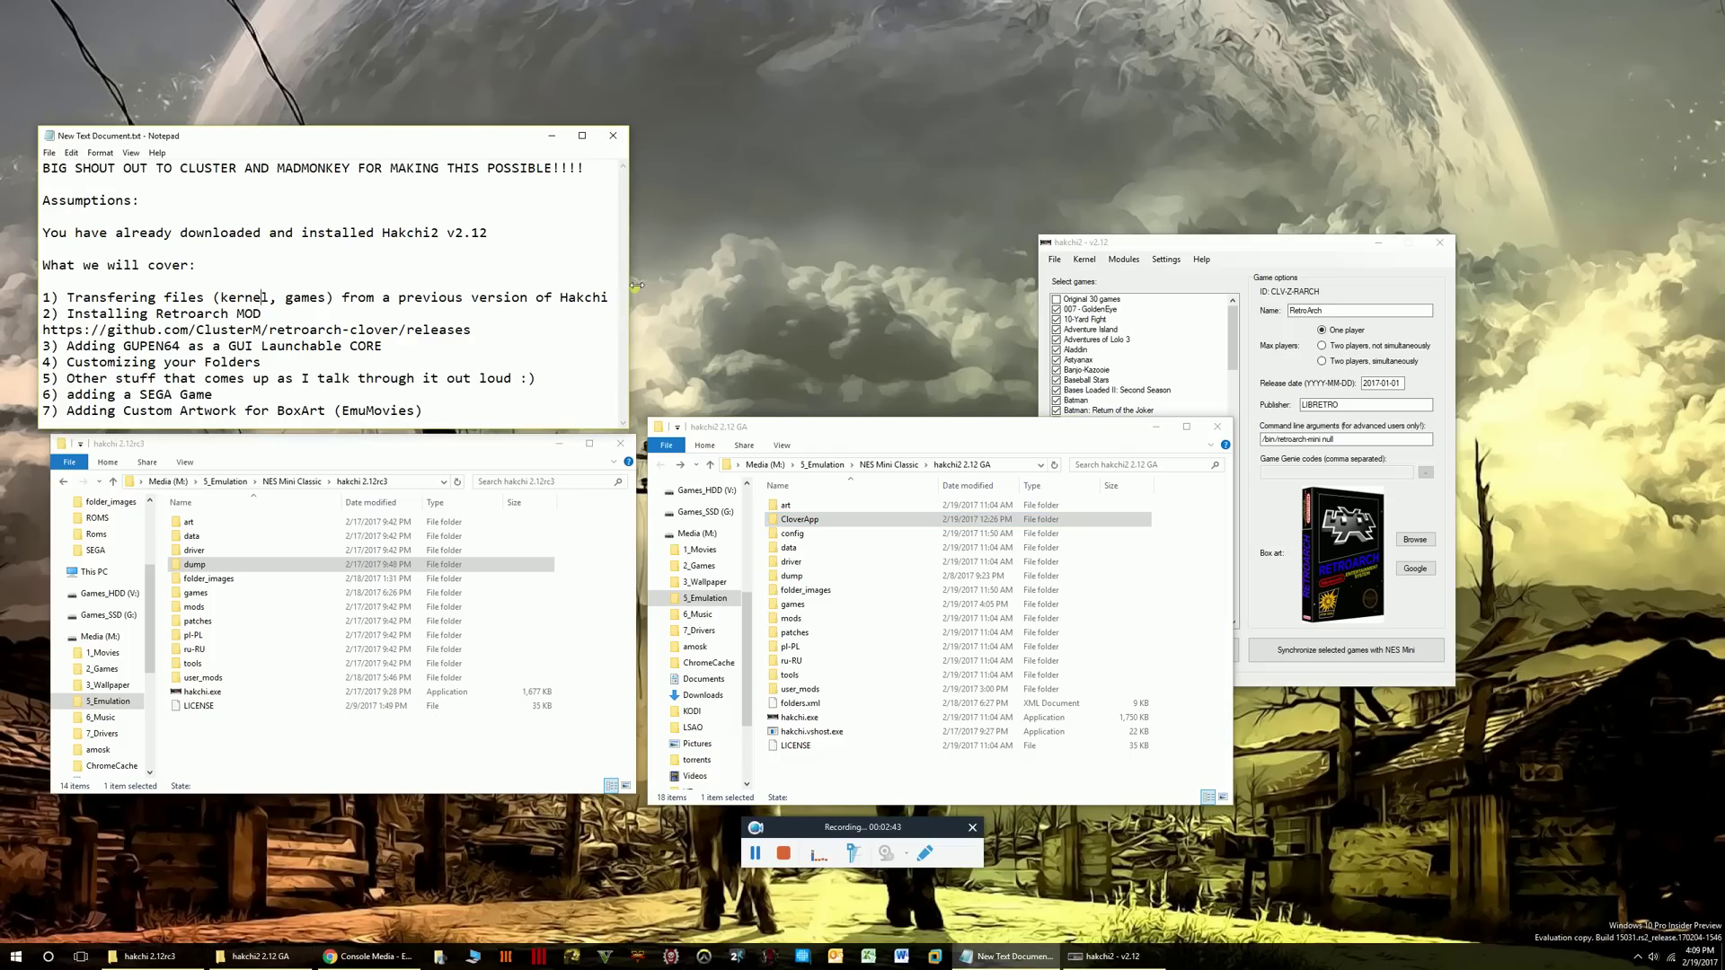
drag(629, 287, 662, 287)
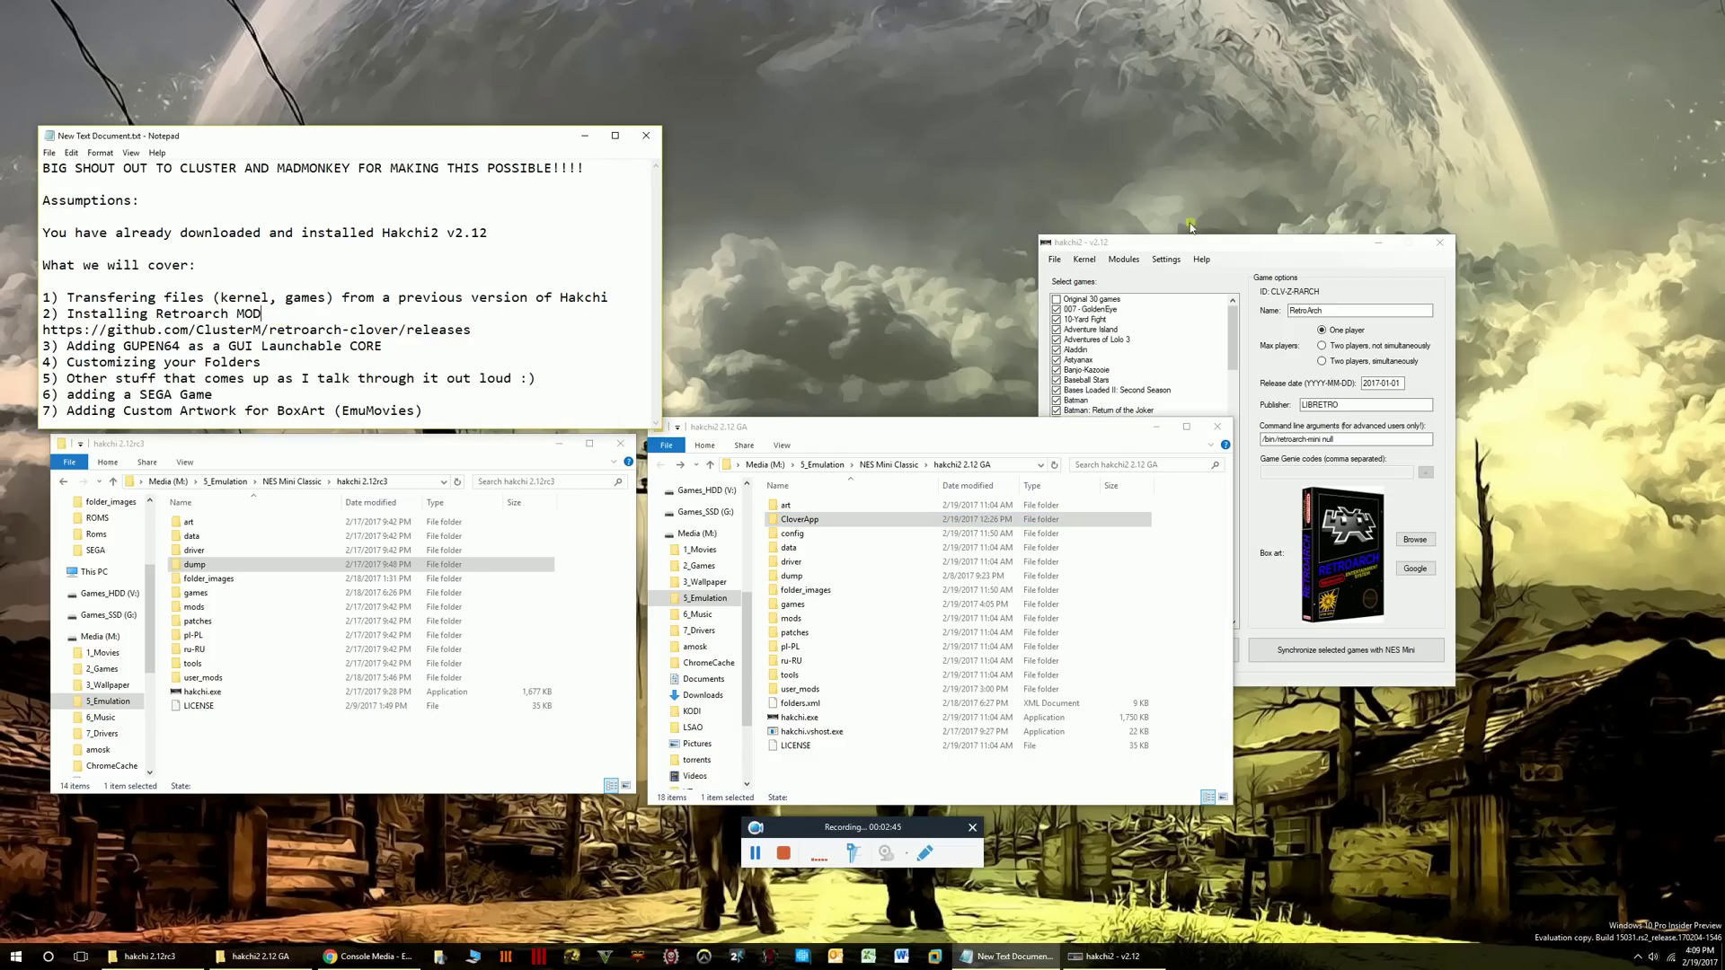
drag(1262, 243, 1237, 103)
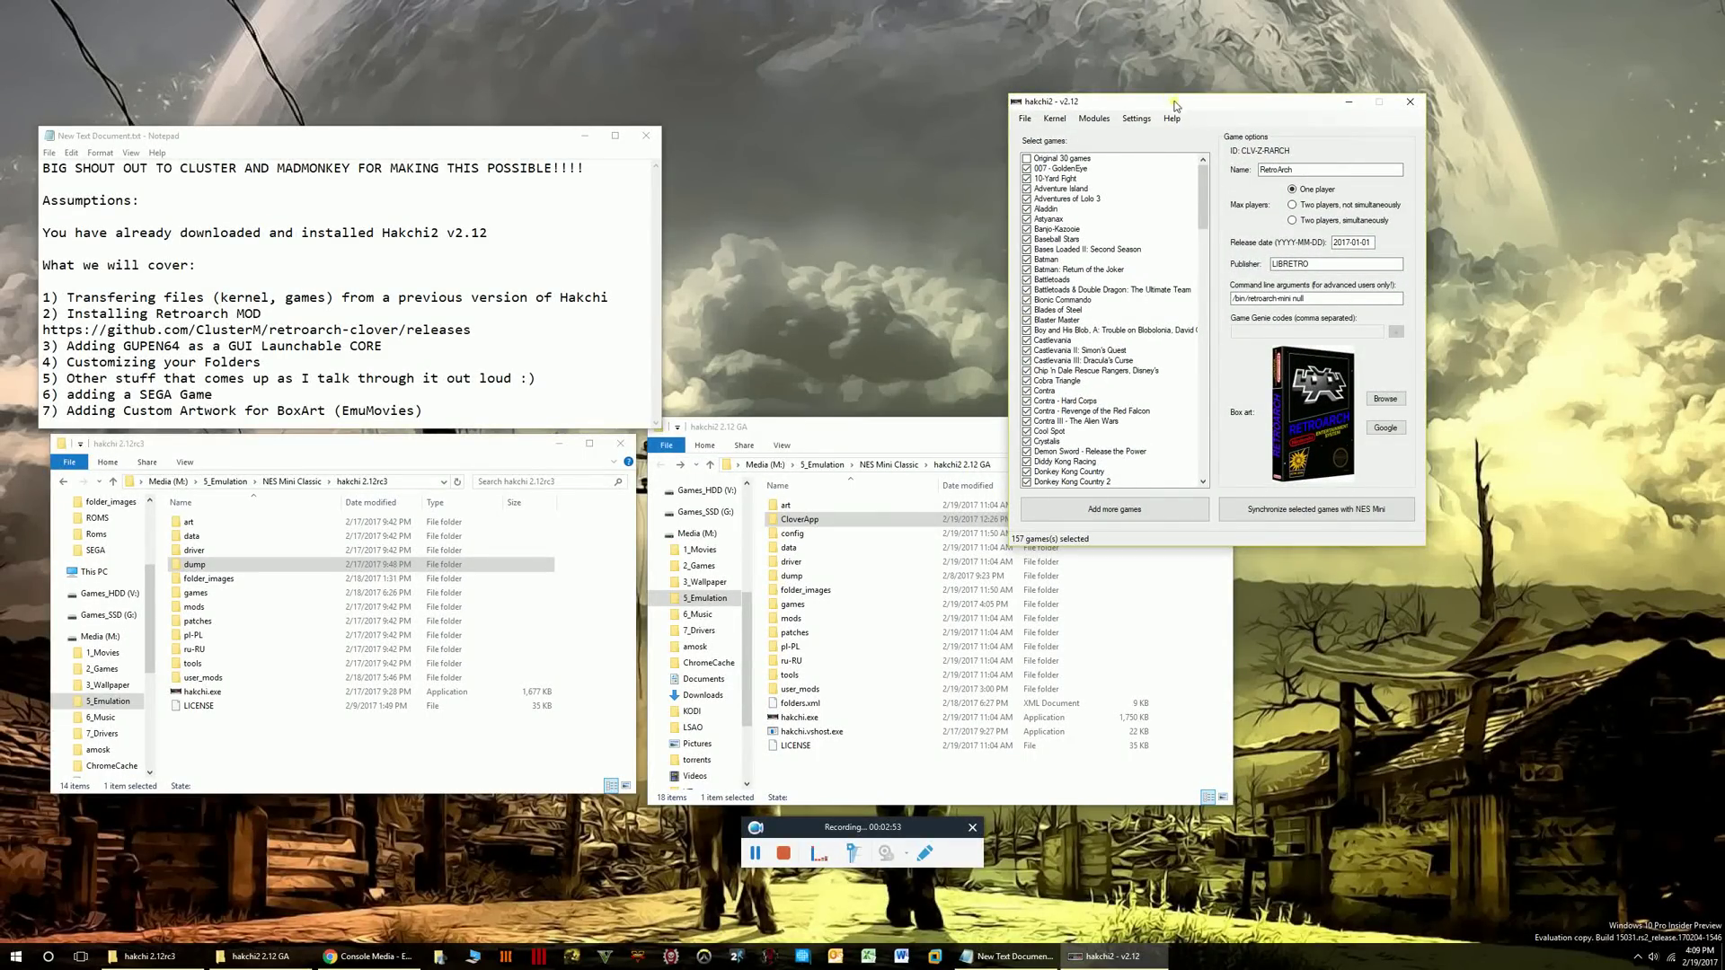
drag(1046, 106, 1046, 134)
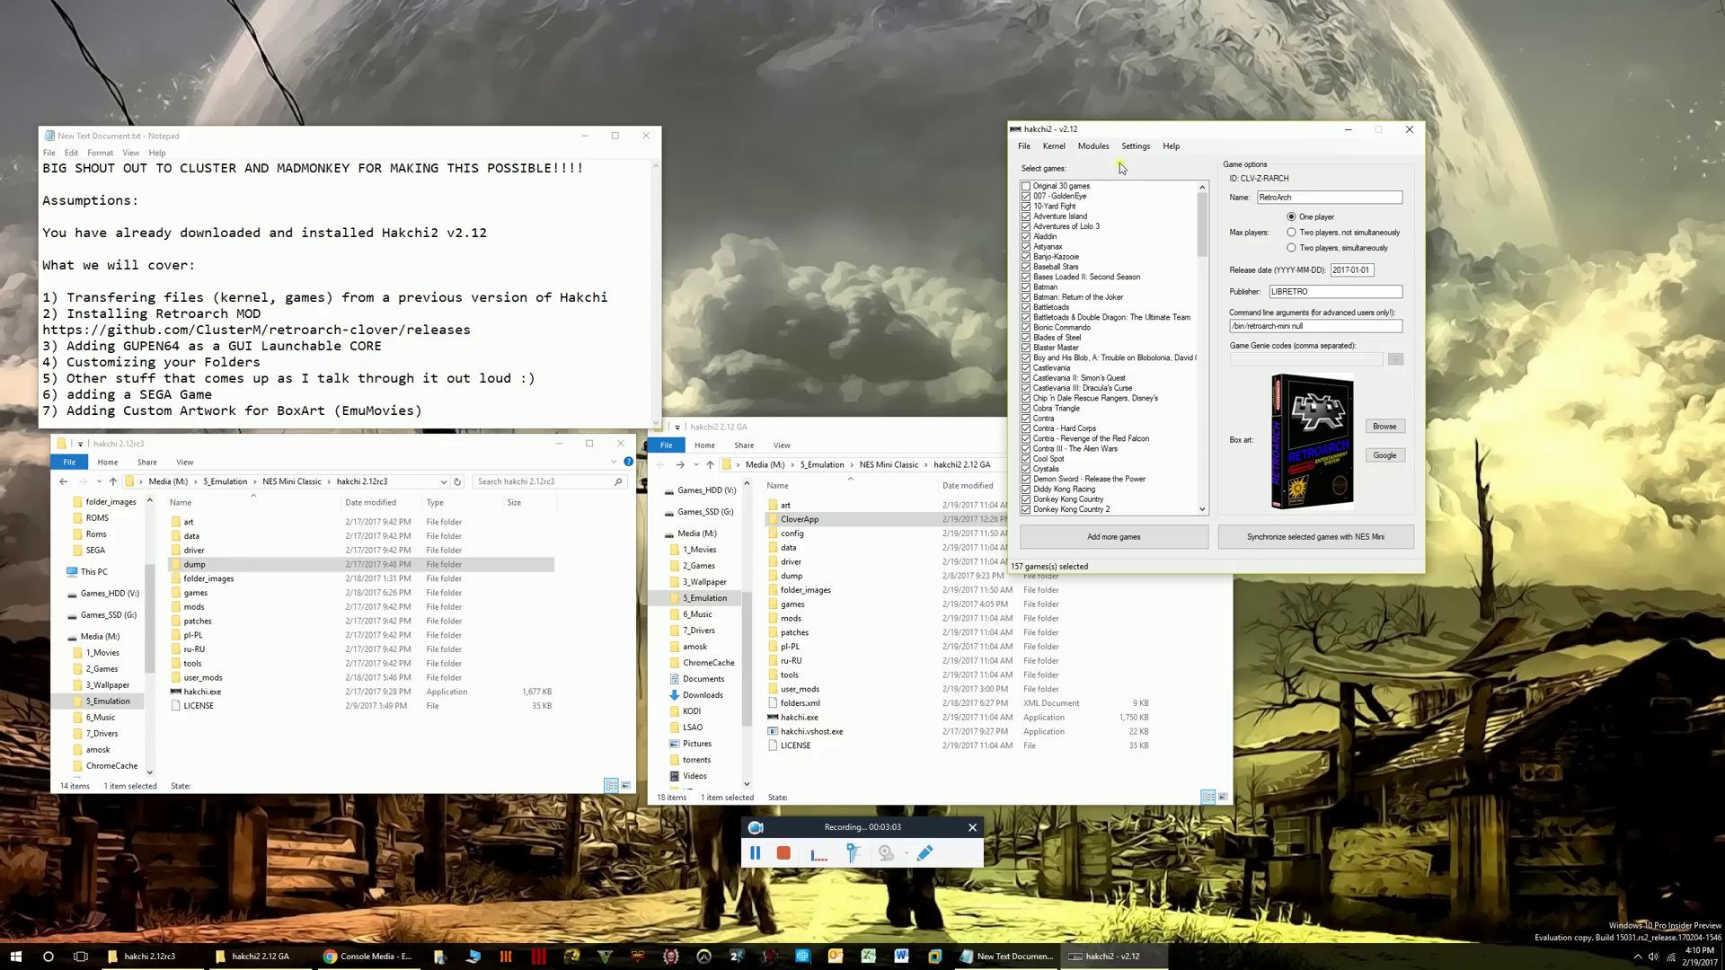
mouse_move(1170, 133)
mouse_down()
mouse_move(1196, 150)
mouse_move(1161, 160)
mouse_up()
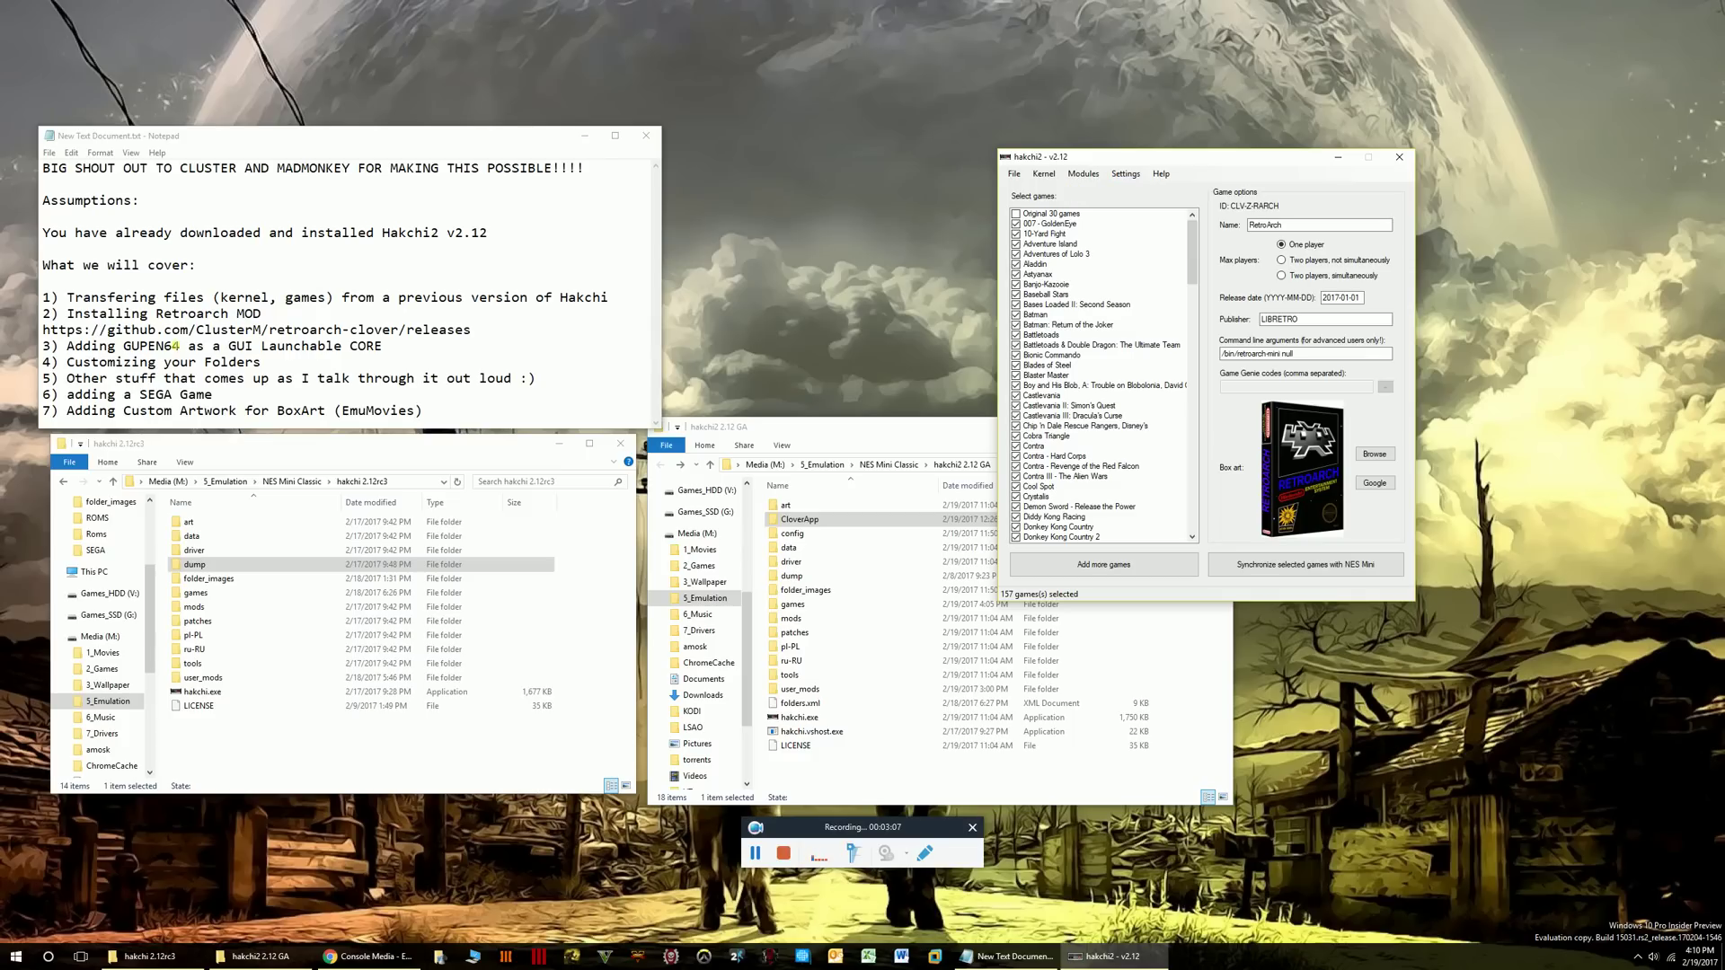
drag(490, 332, 46, 331)
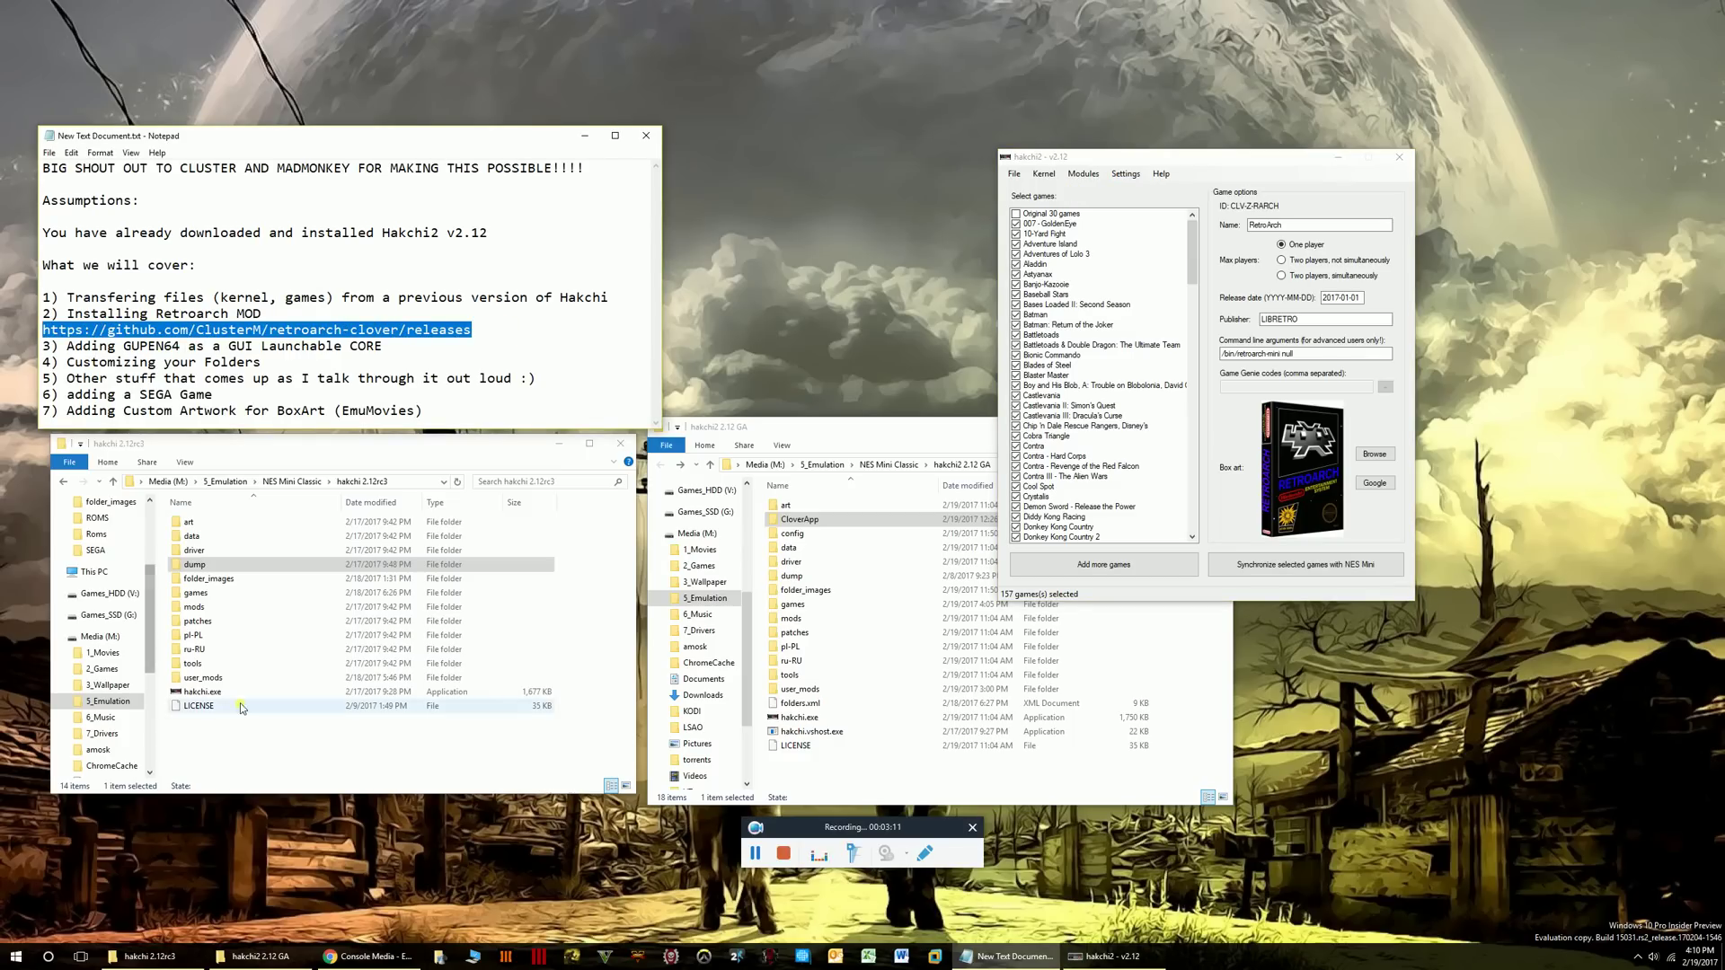
click(382, 957)
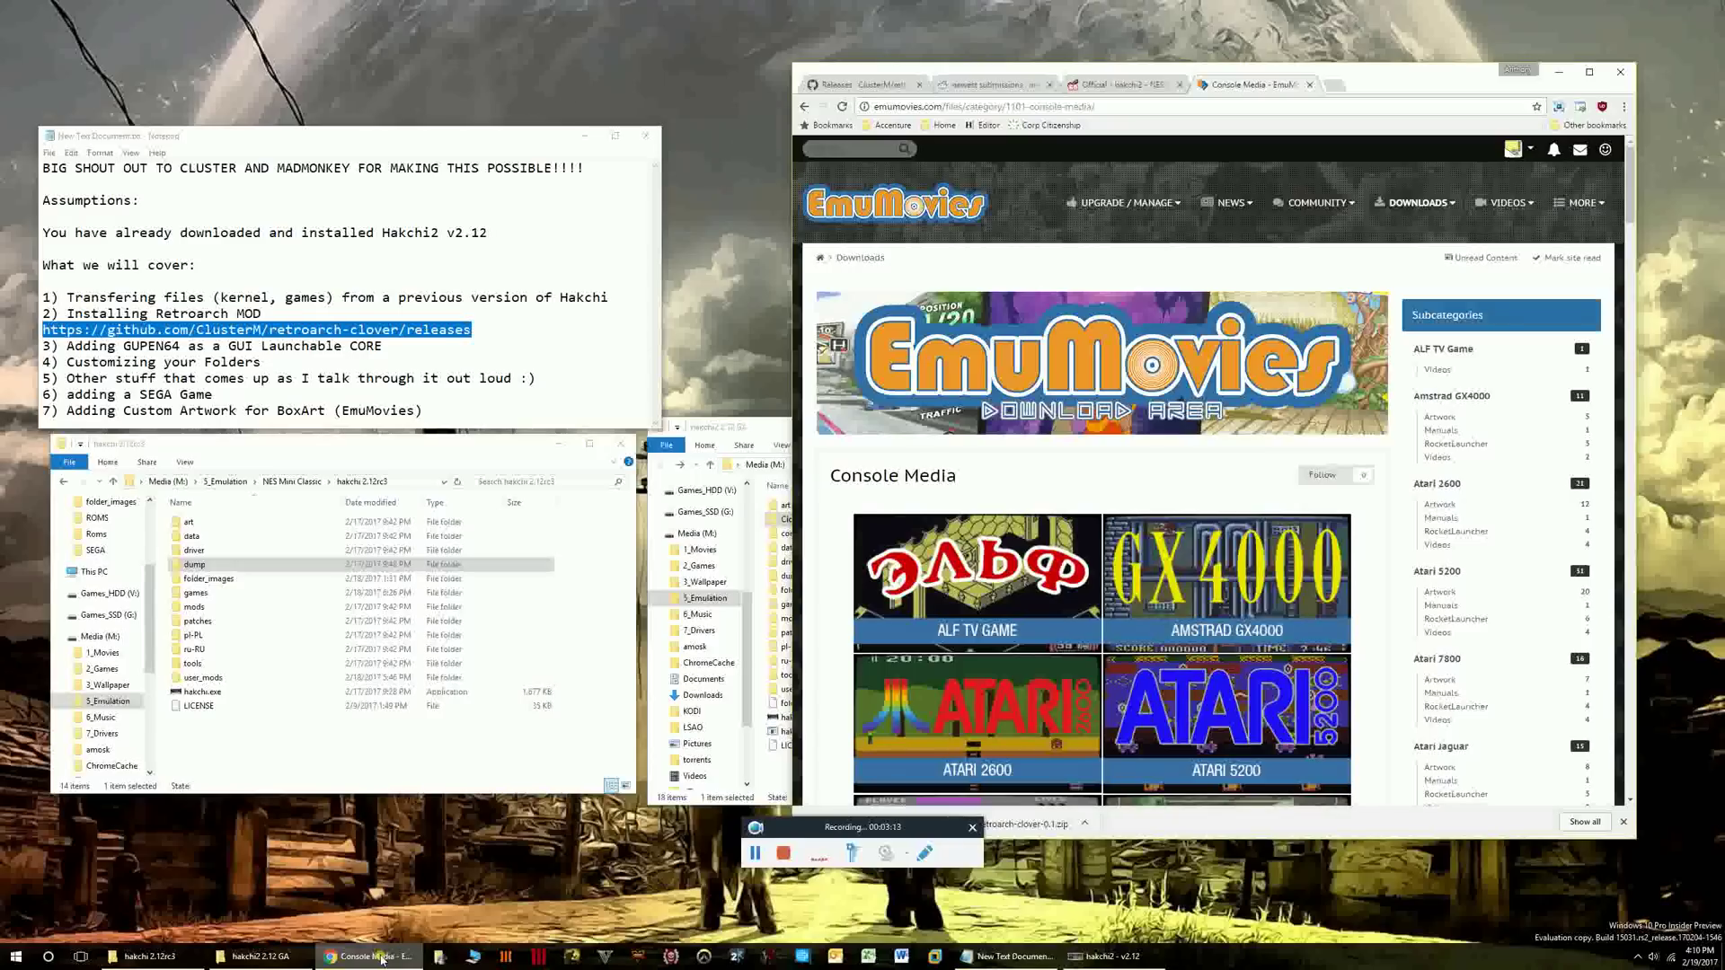
click(904, 89)
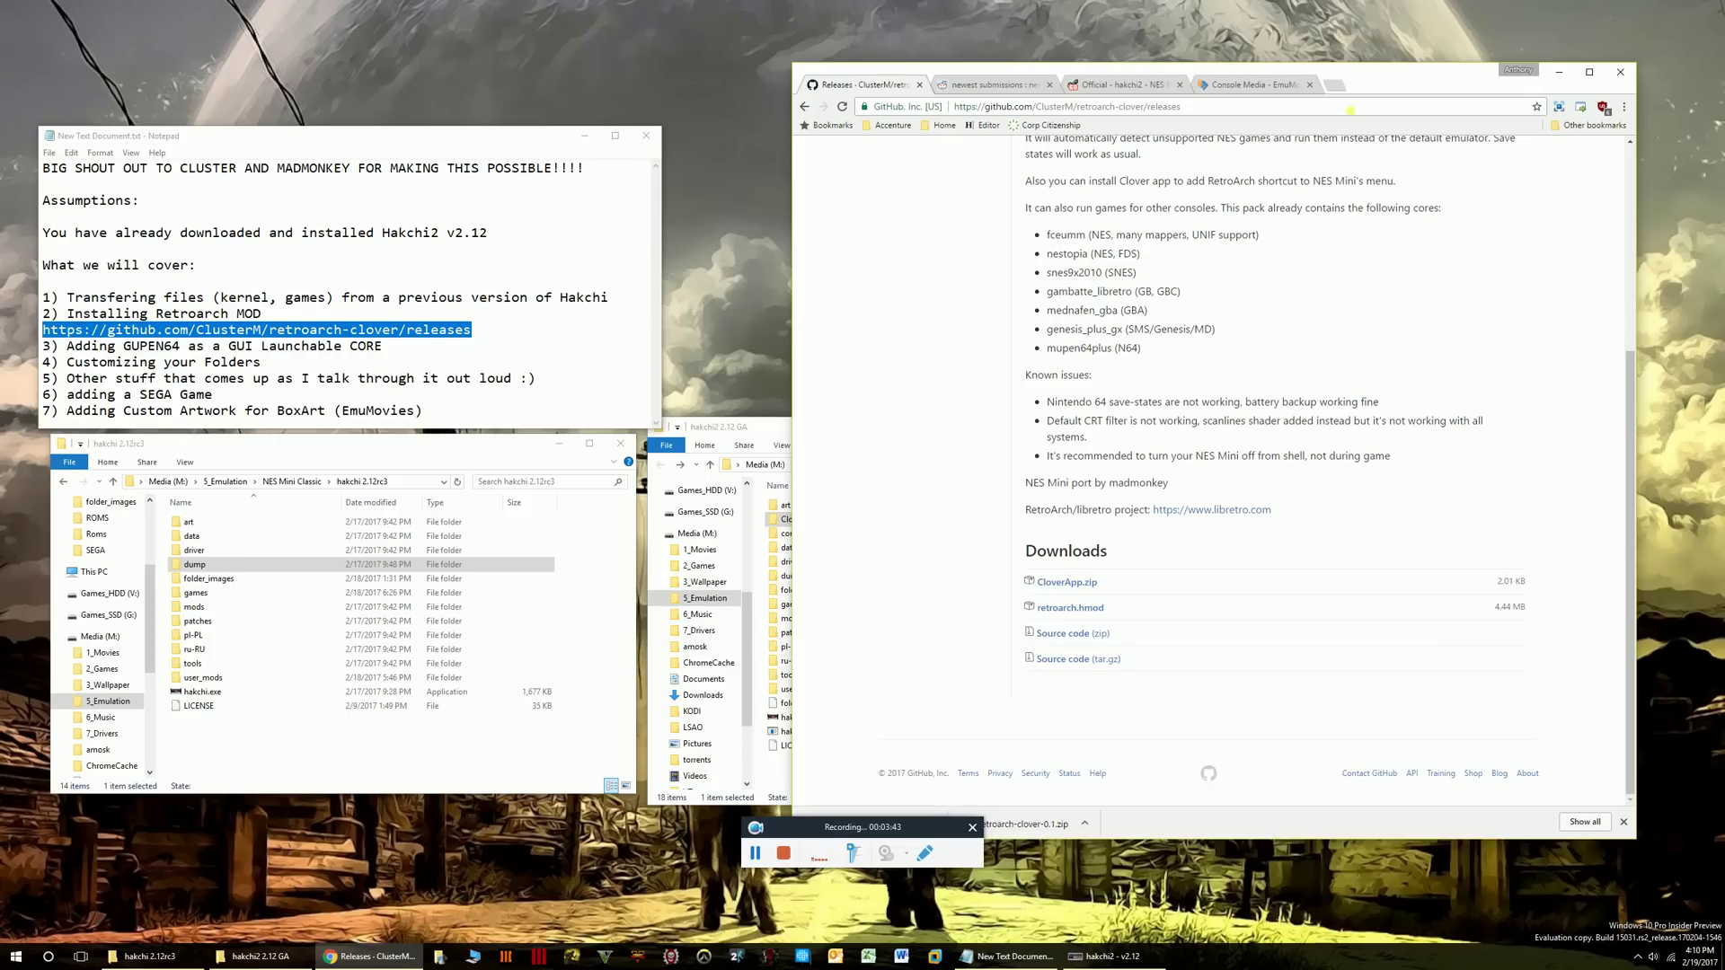
click(1560, 72)
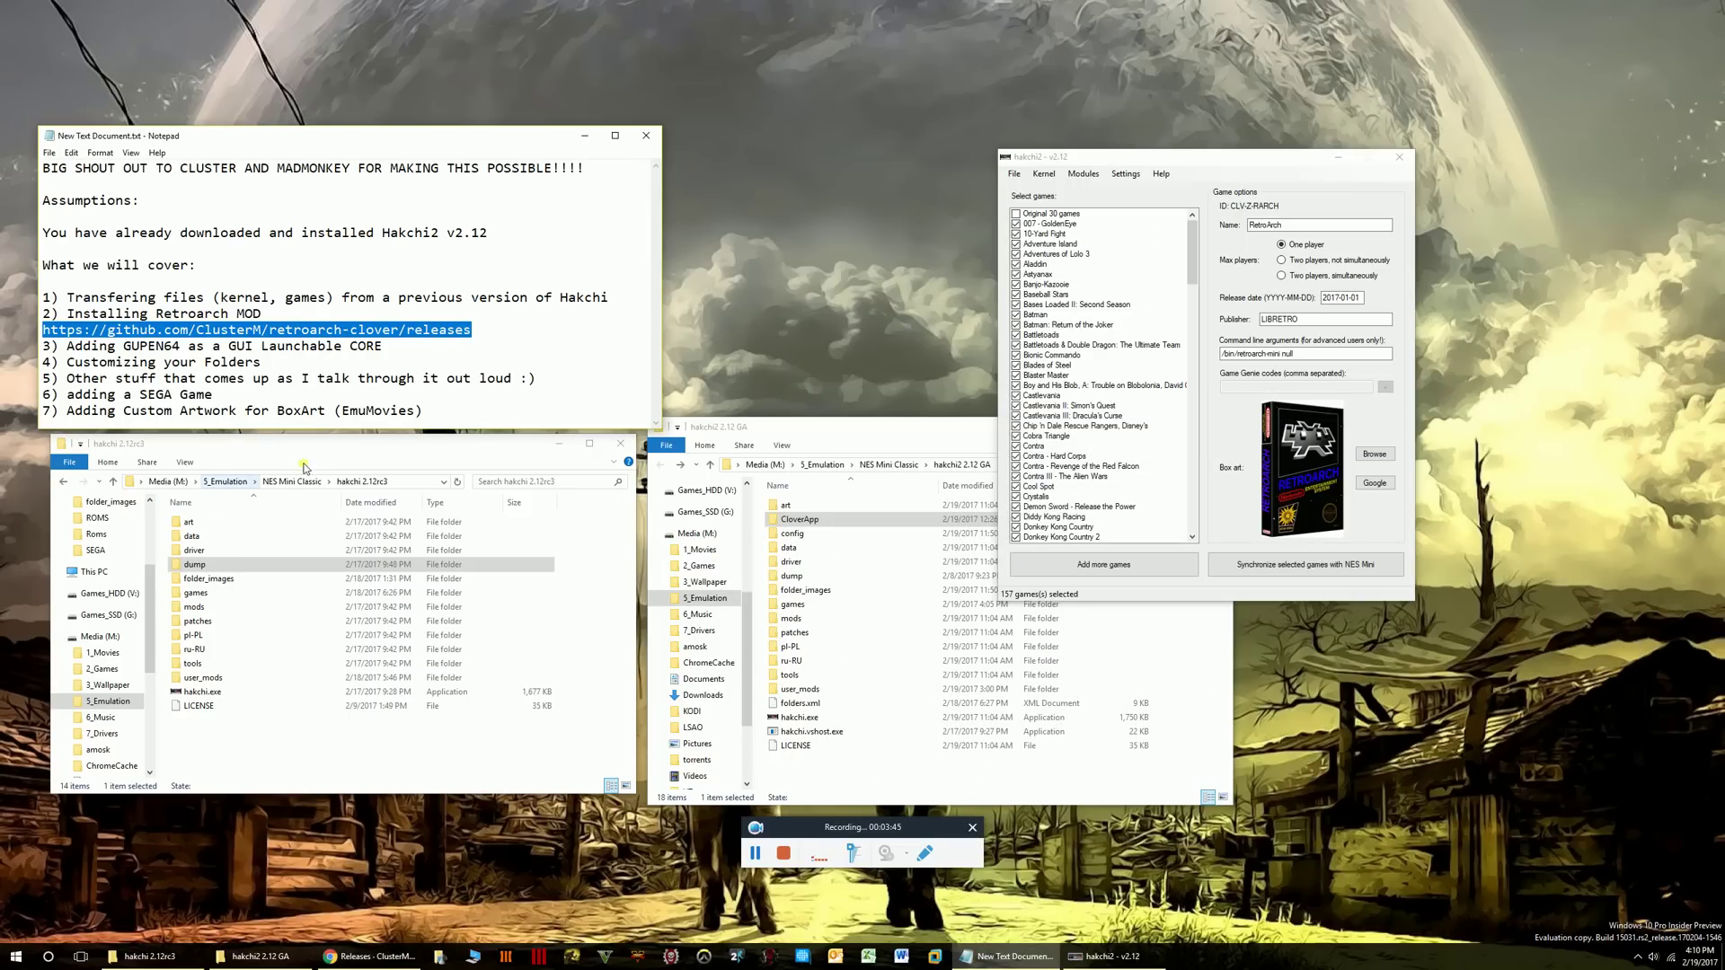
Open the downloaded retroarch-clover-0.1.zip from the NES Mini Classic folder in WinRAR.
click(297, 481)
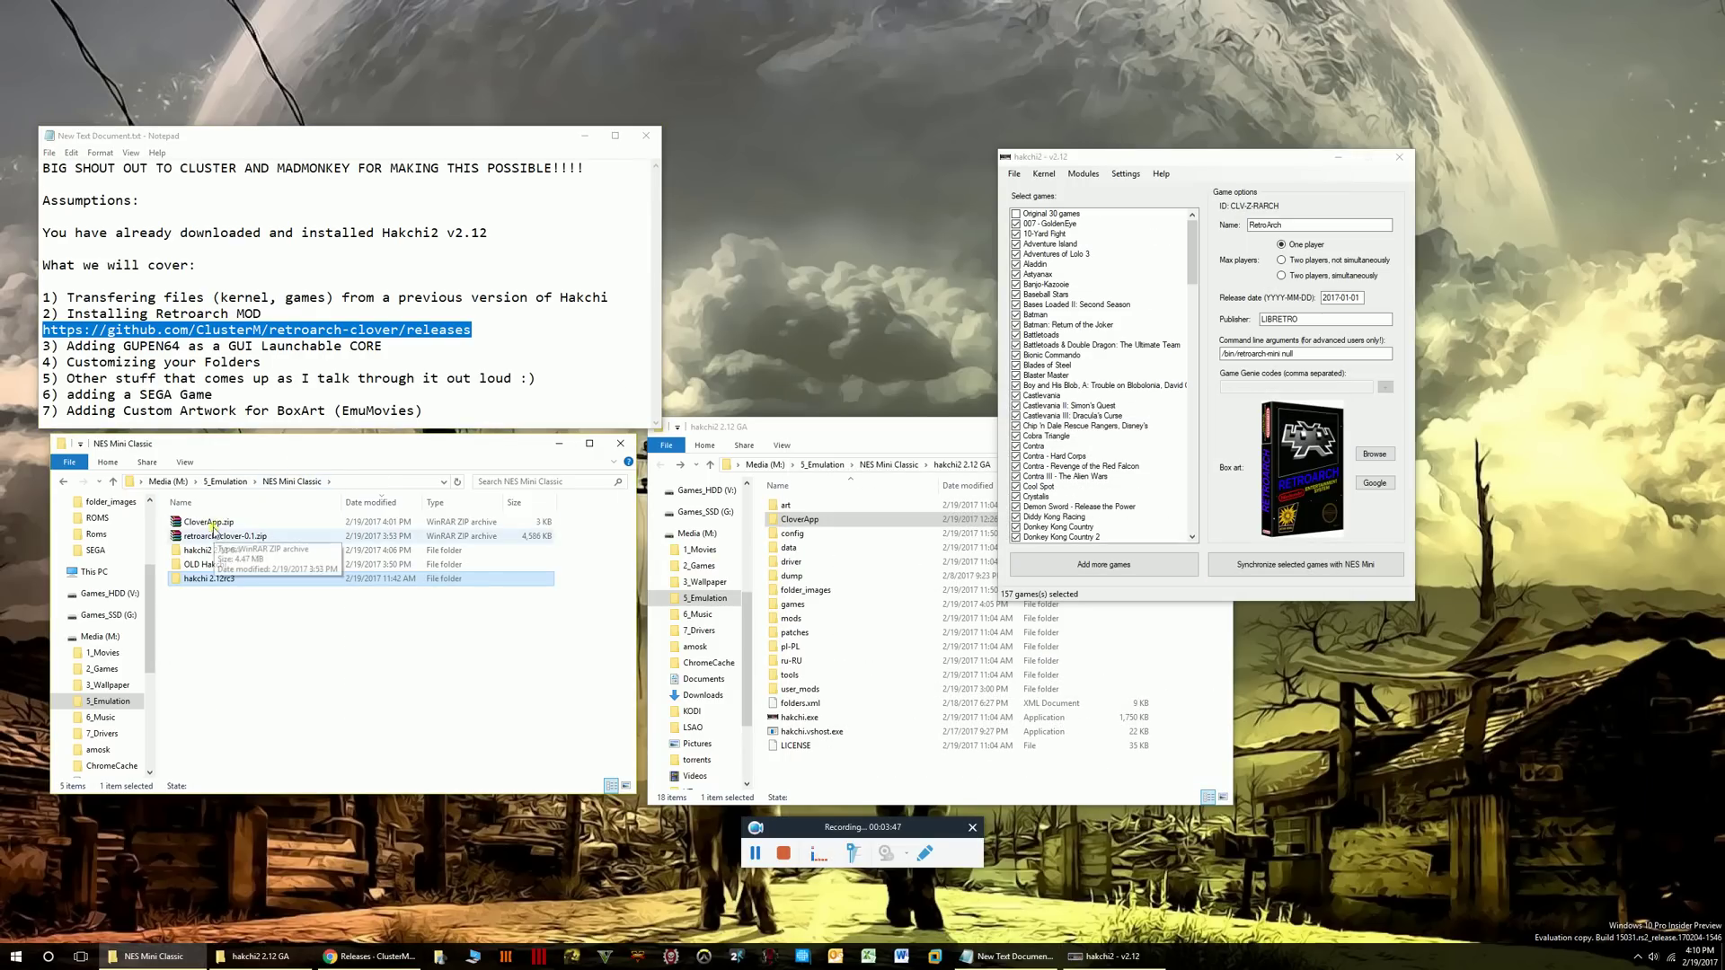
click(224, 522)
click(237, 656)
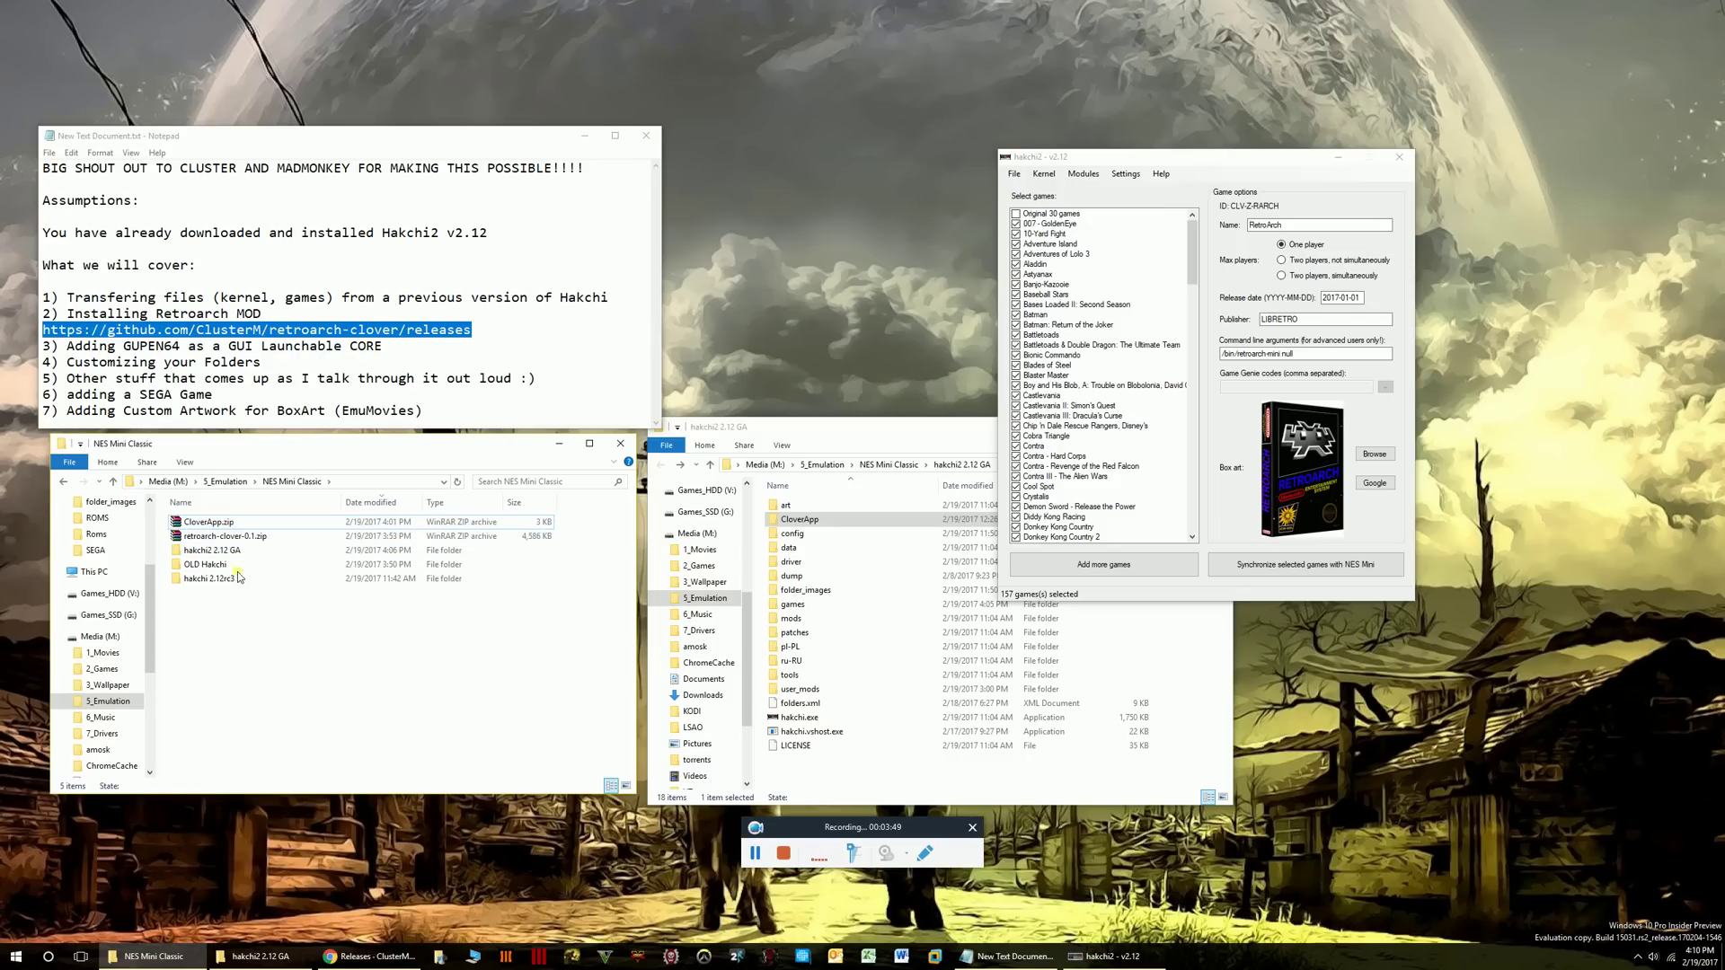
click(238, 536)
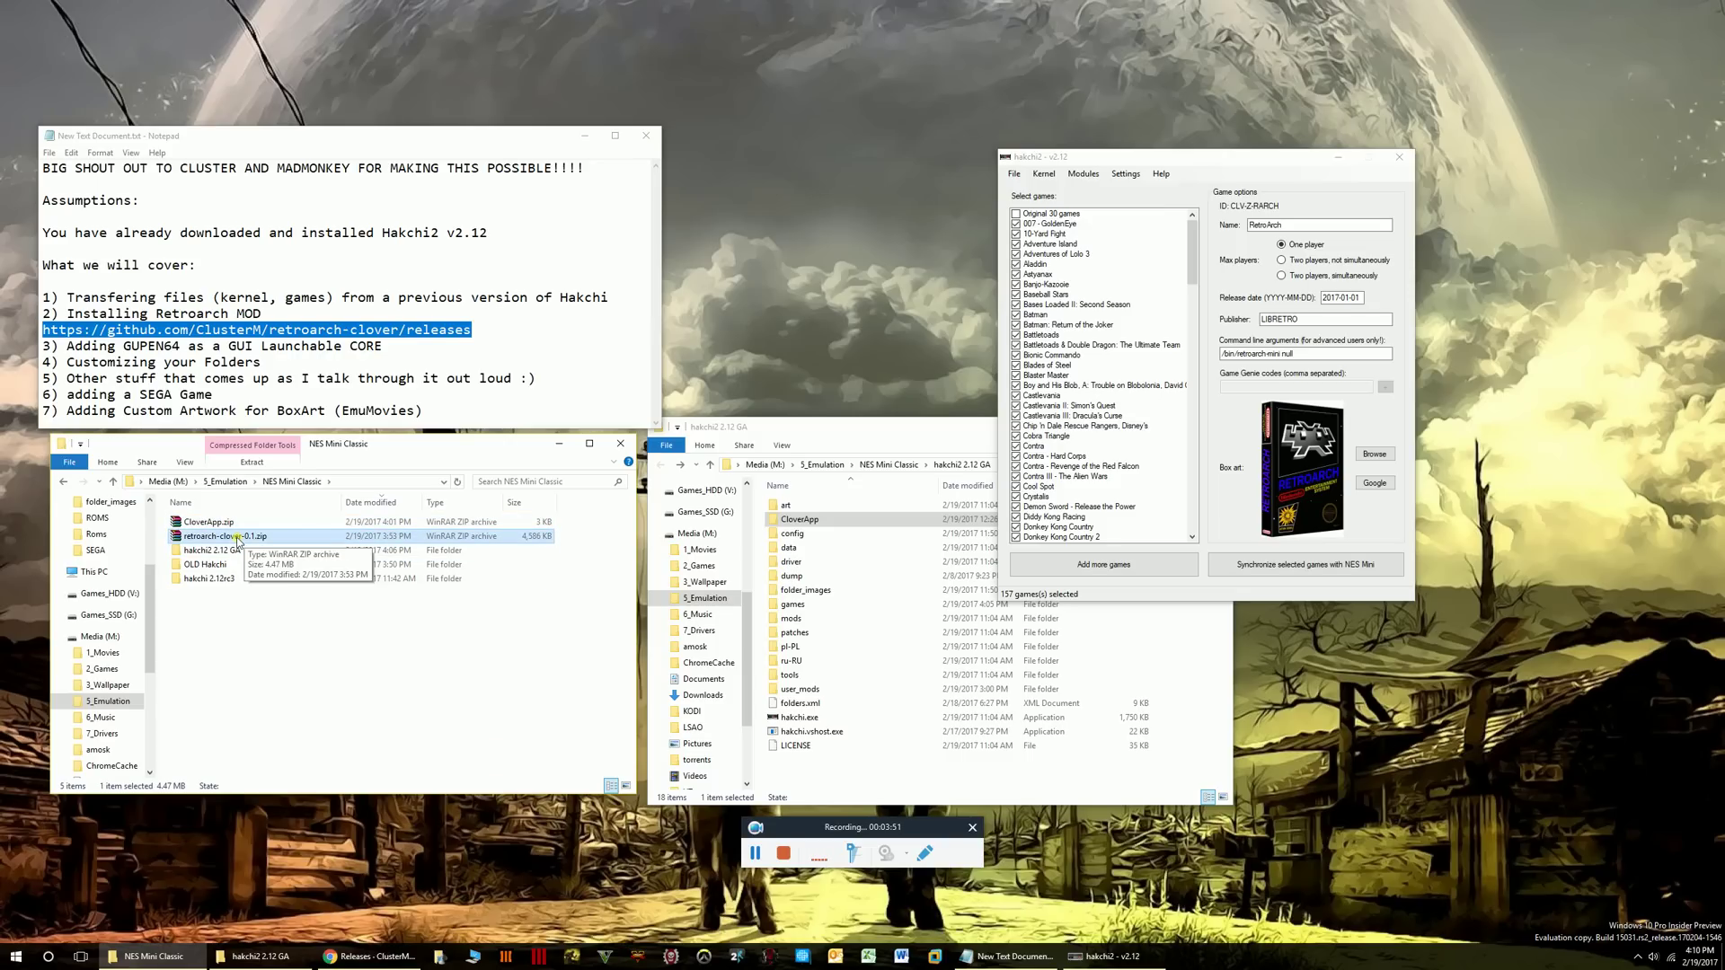
double_click(237, 537)
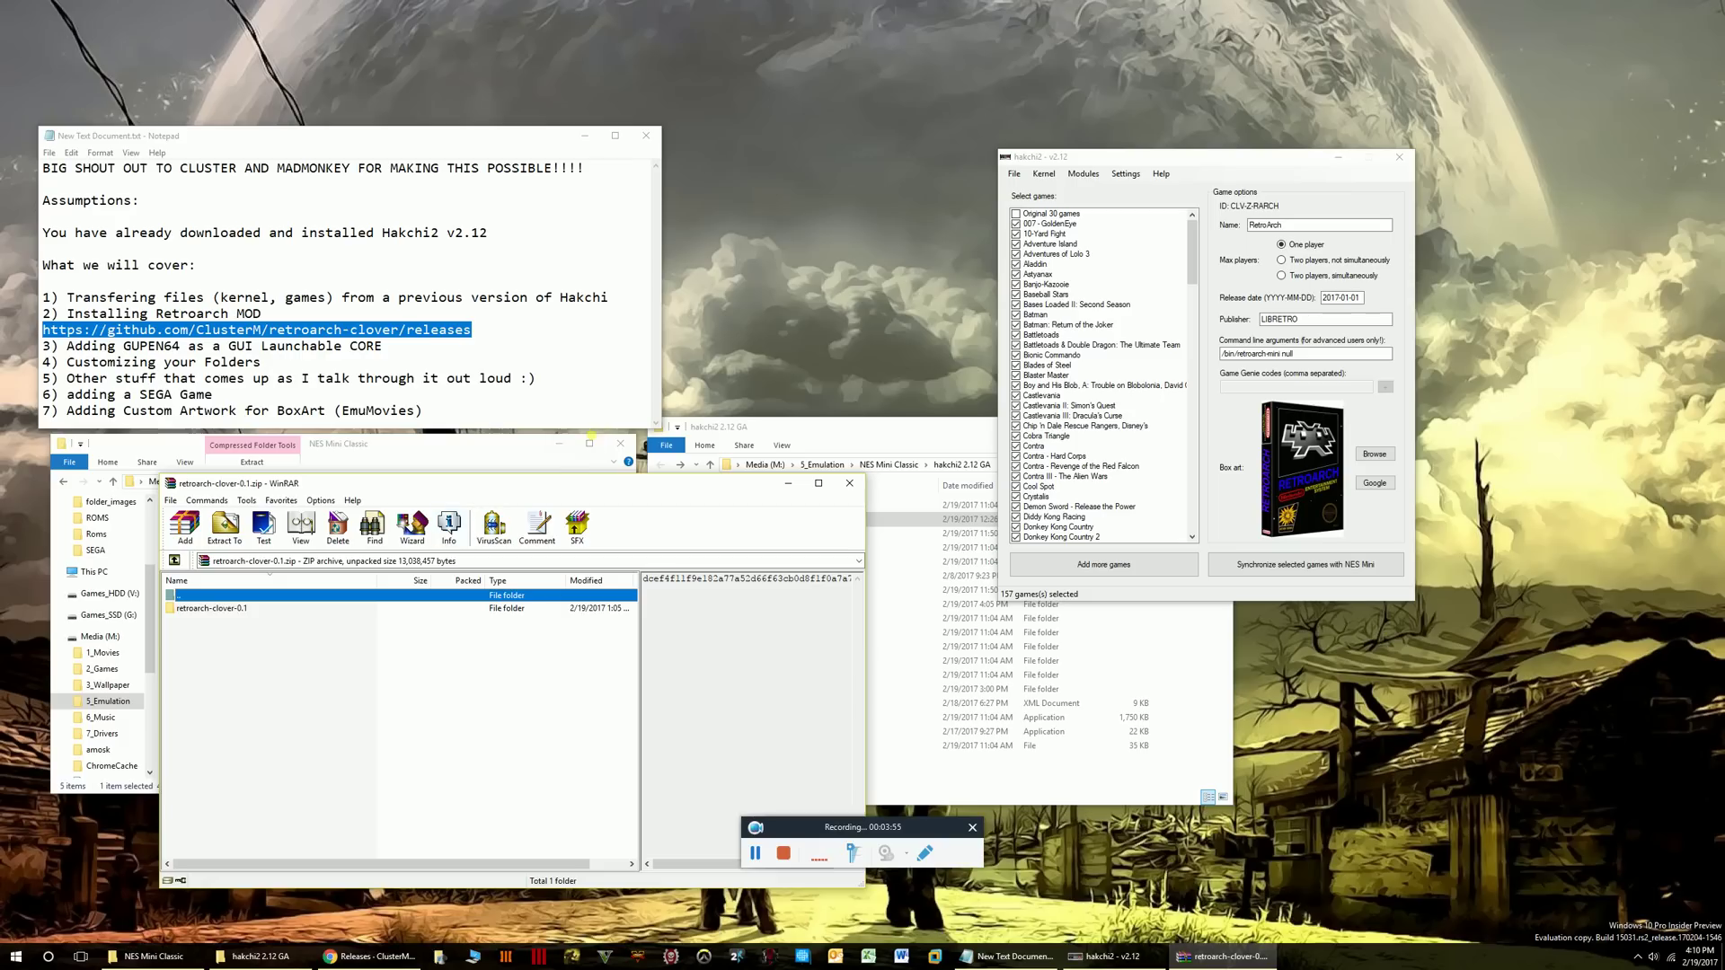
Enter the retroarch-clover-0.1 folder inside the archive and select retroarch.hmod.
drag(554, 495, 839, 332)
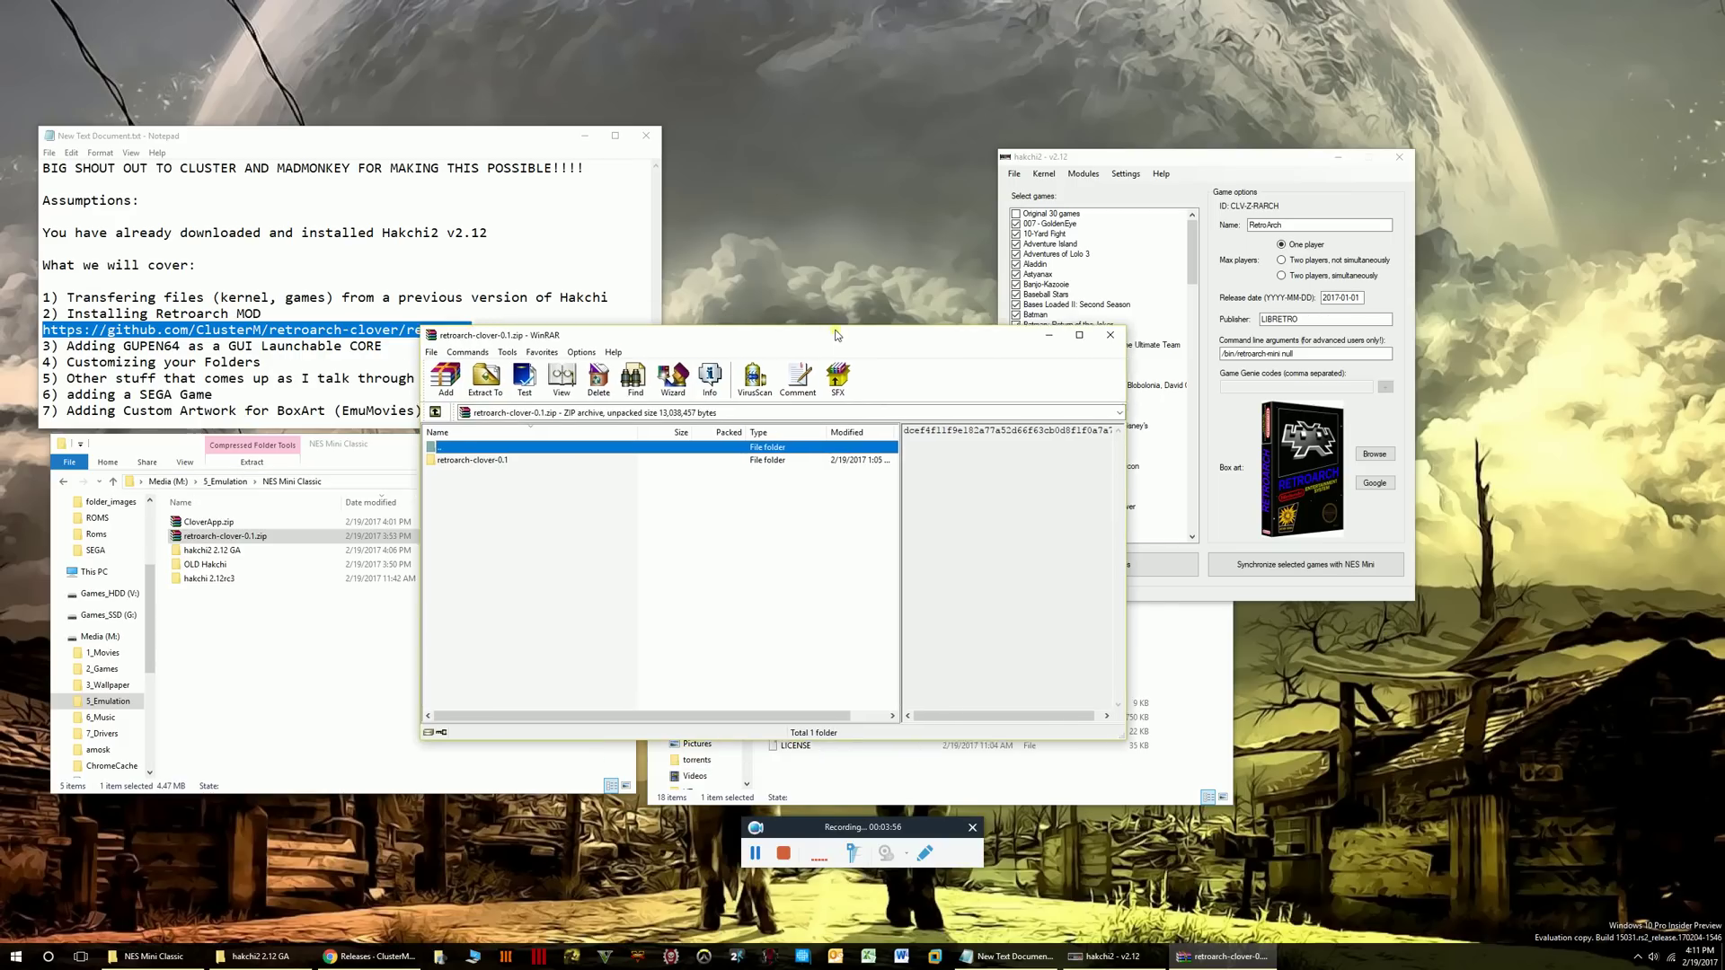
double_click(499, 445)
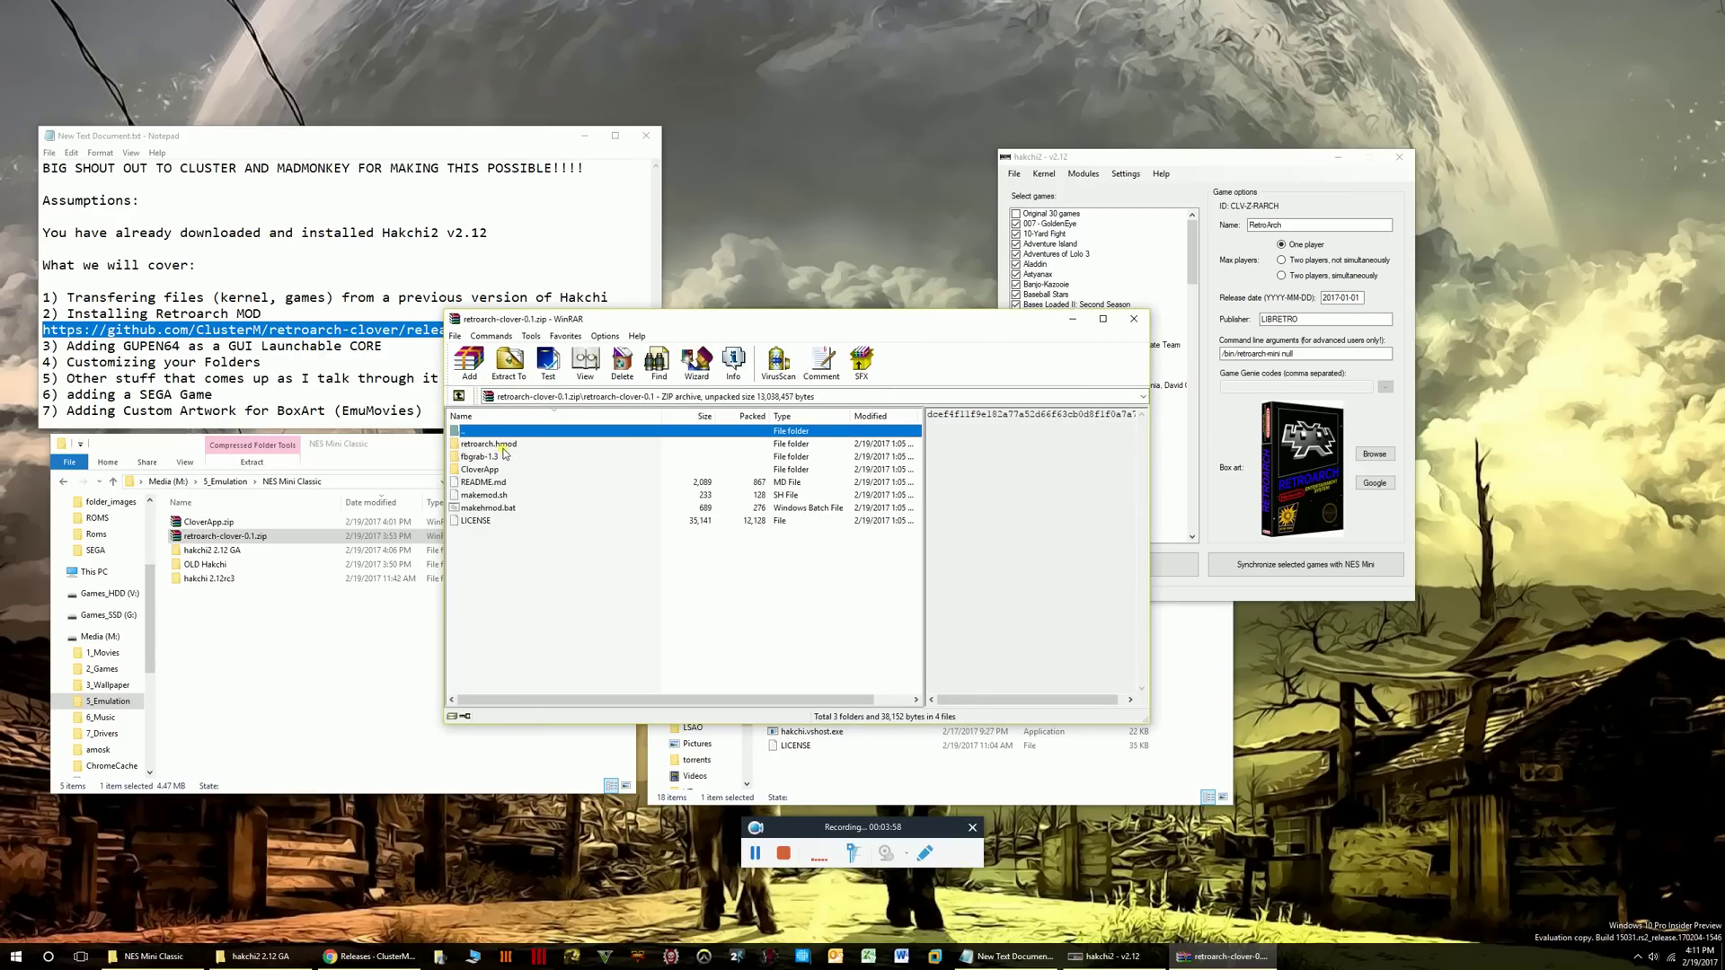
click(526, 546)
click(493, 446)
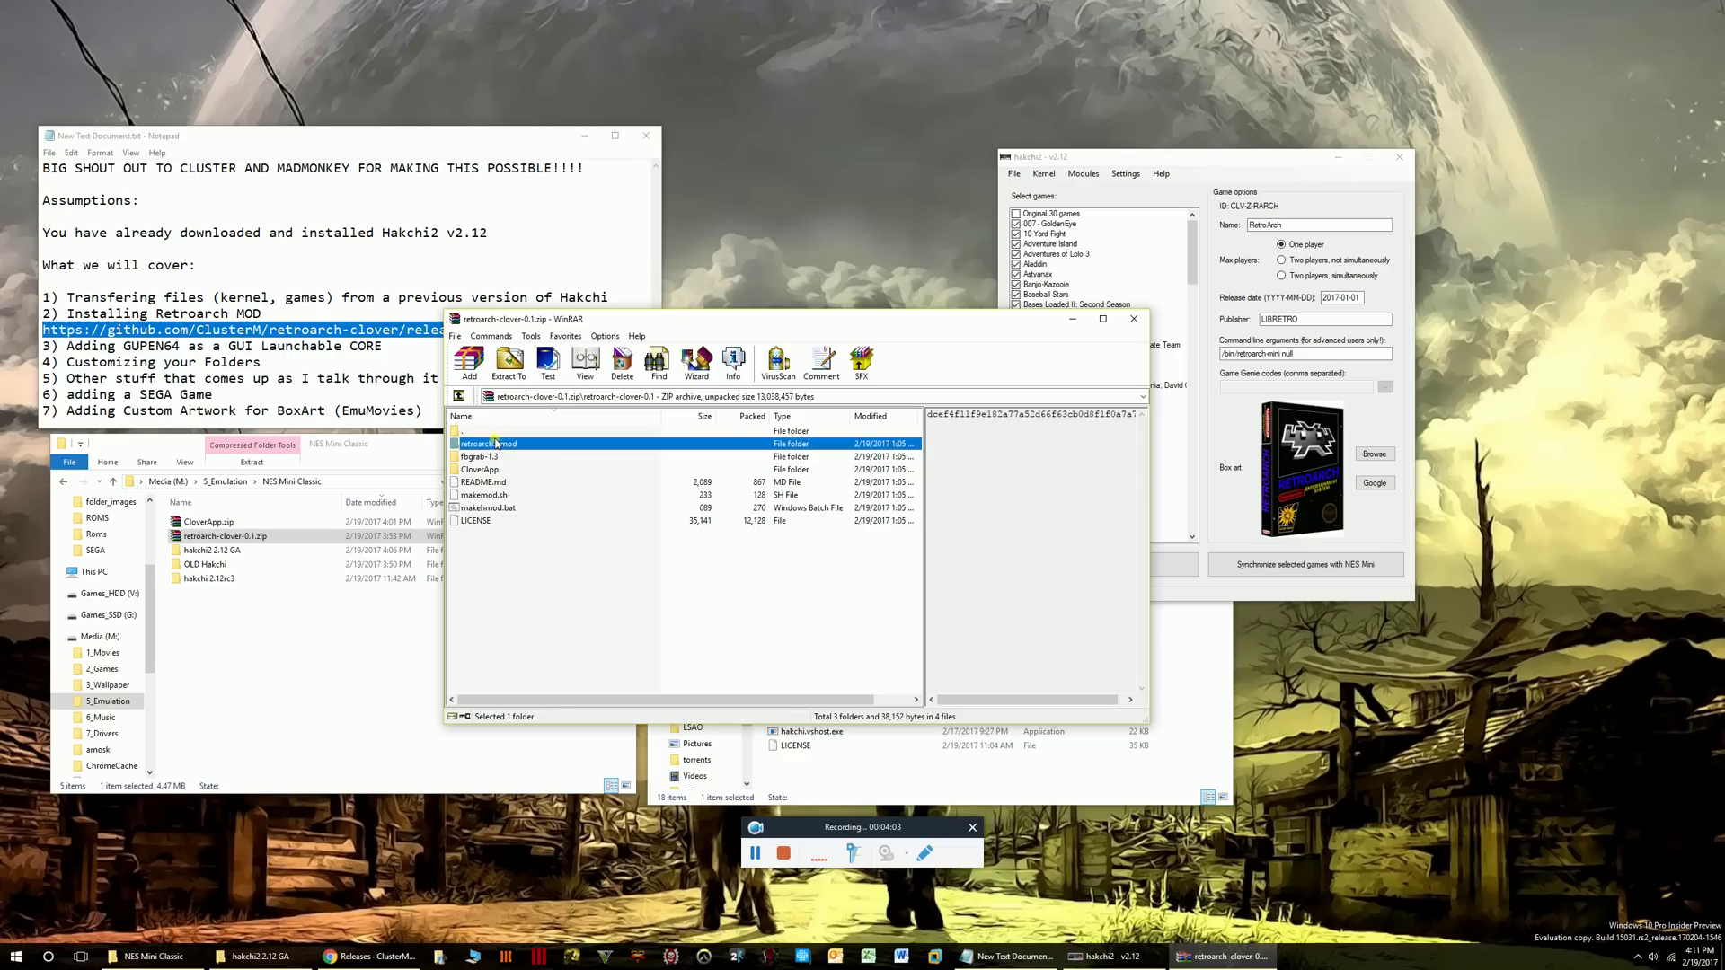
right_click(505, 448)
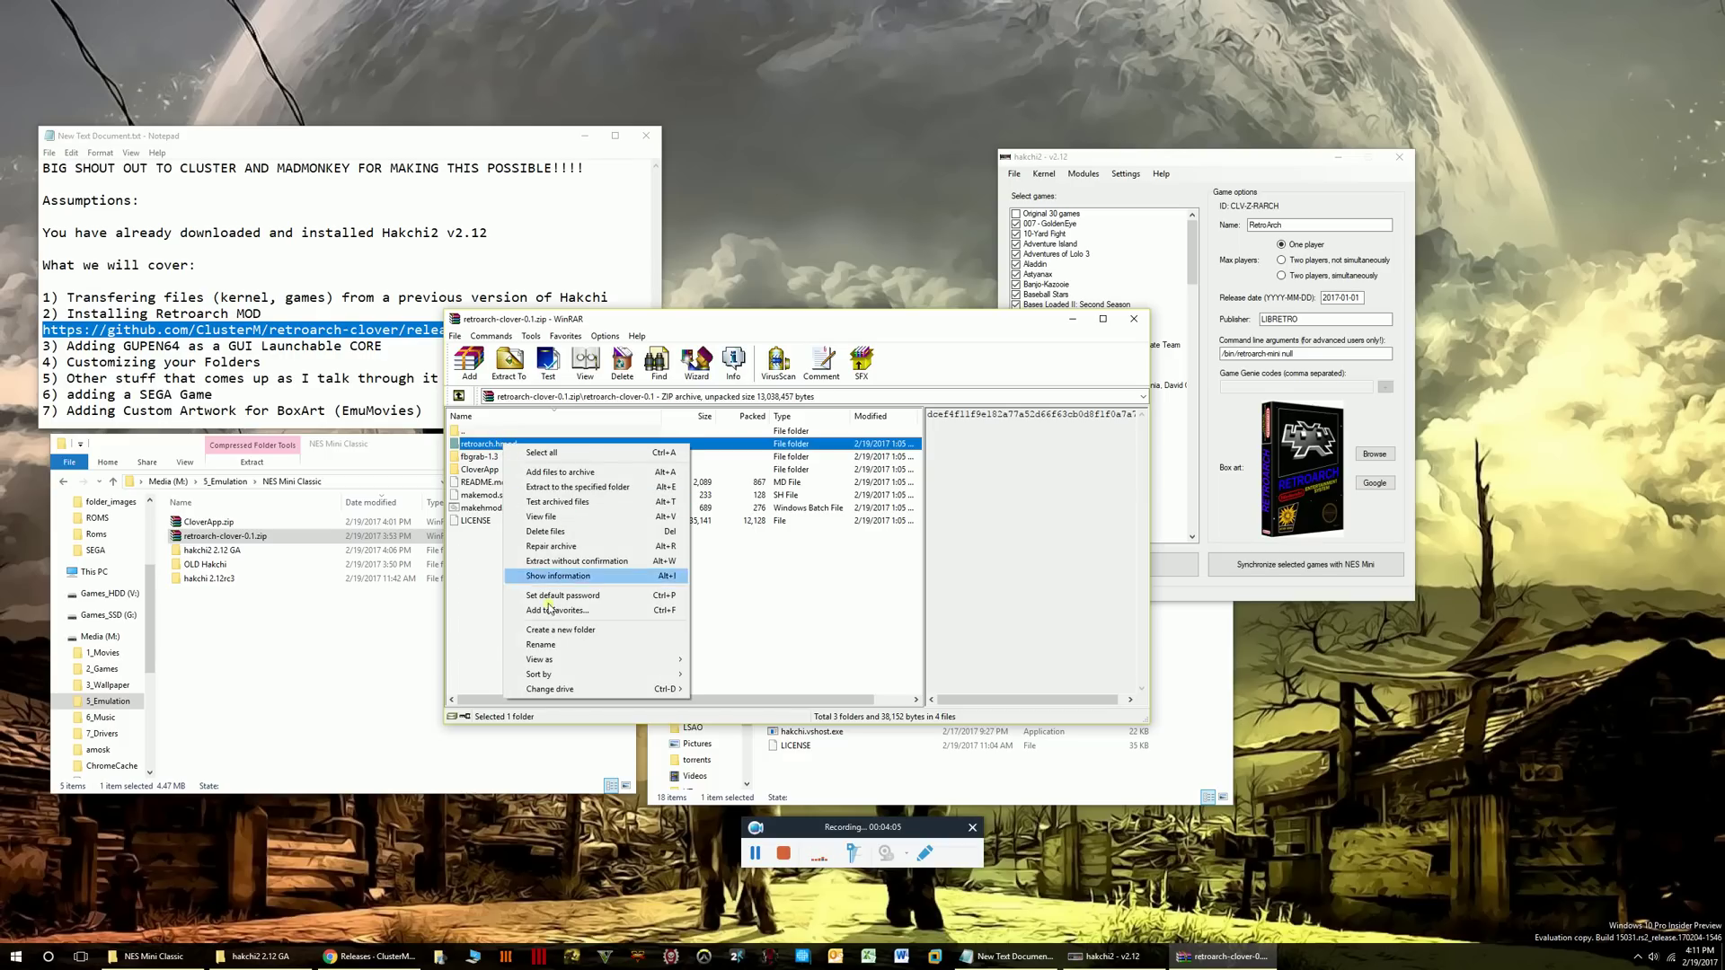
click(498, 446)
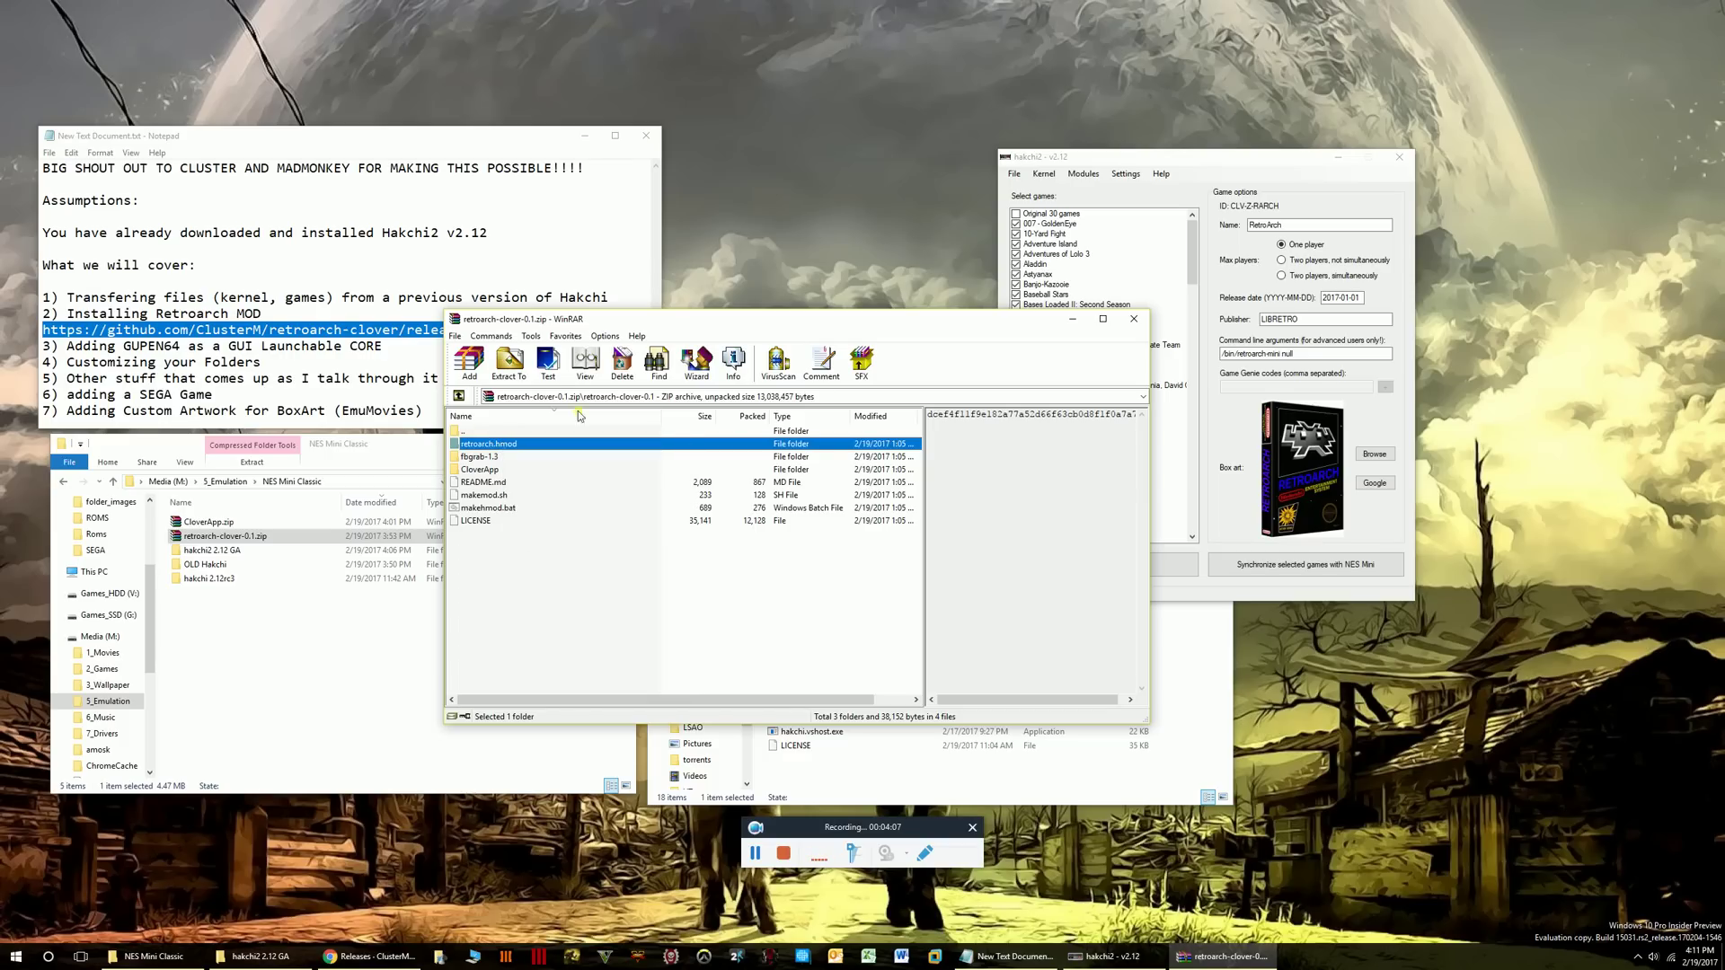
drag(755, 311, 1358, 149)
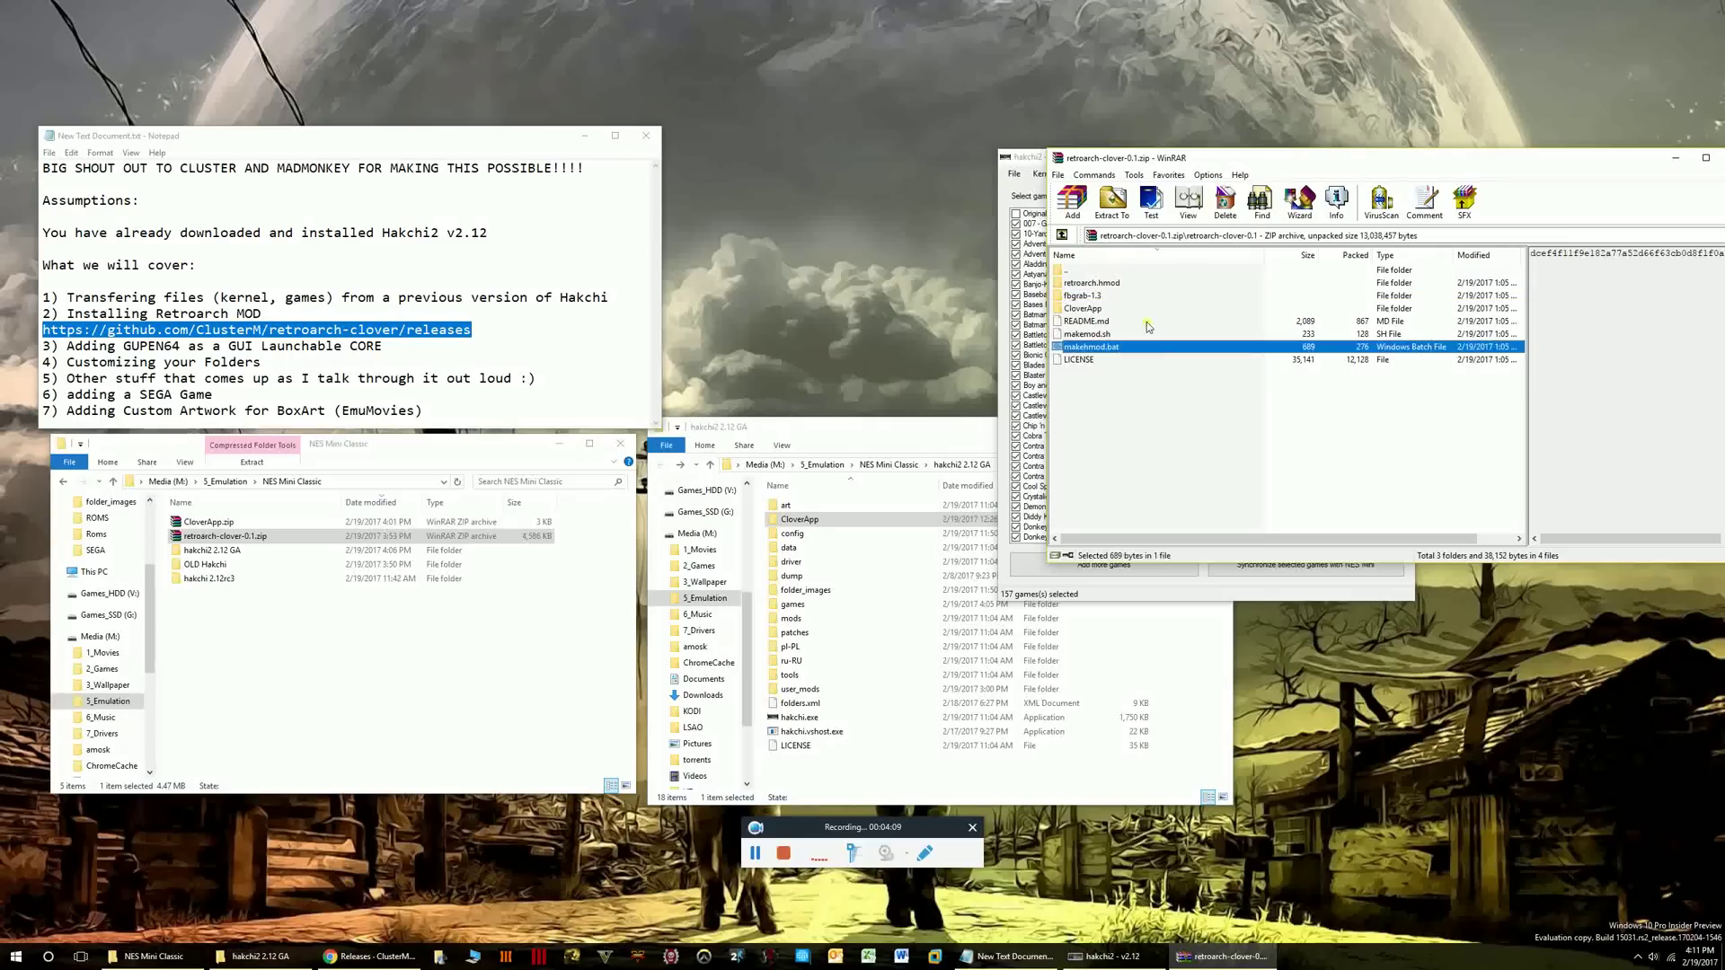
Cancel renaming retroarch.hmod in WinRAR and open the 2.12 GA user_mods folder.
click(1146, 345)
click(1112, 283)
drag(1231, 153, 1175, 81)
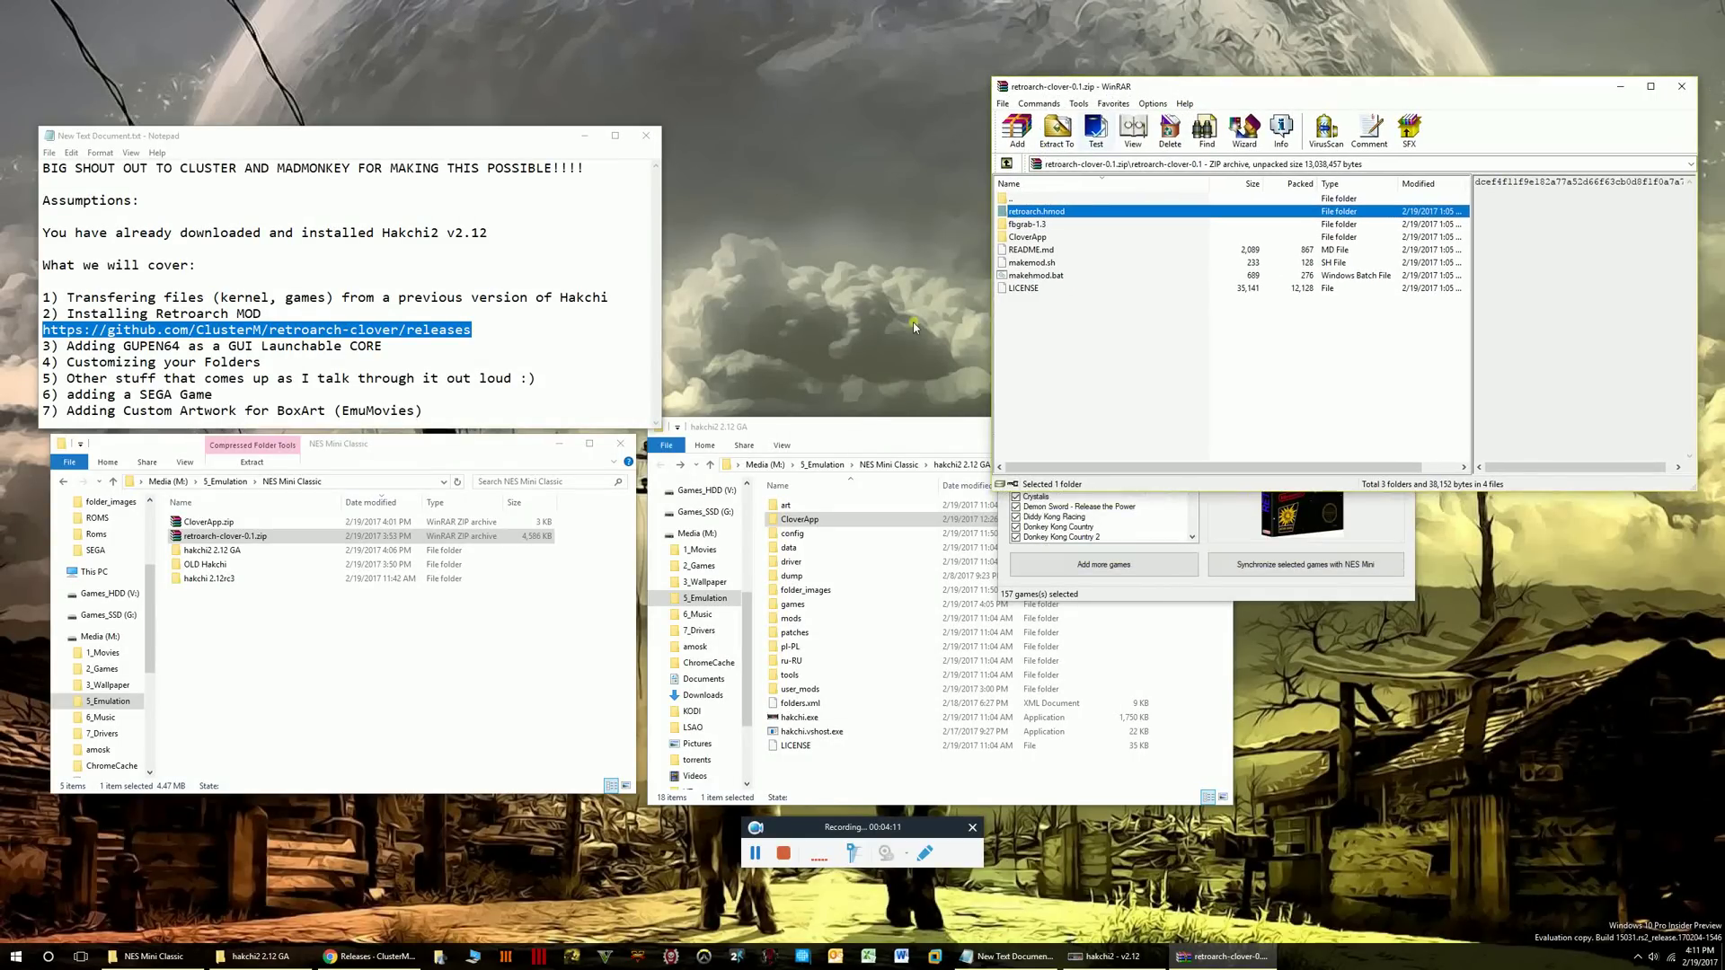
drag(854, 428, 552, 382)
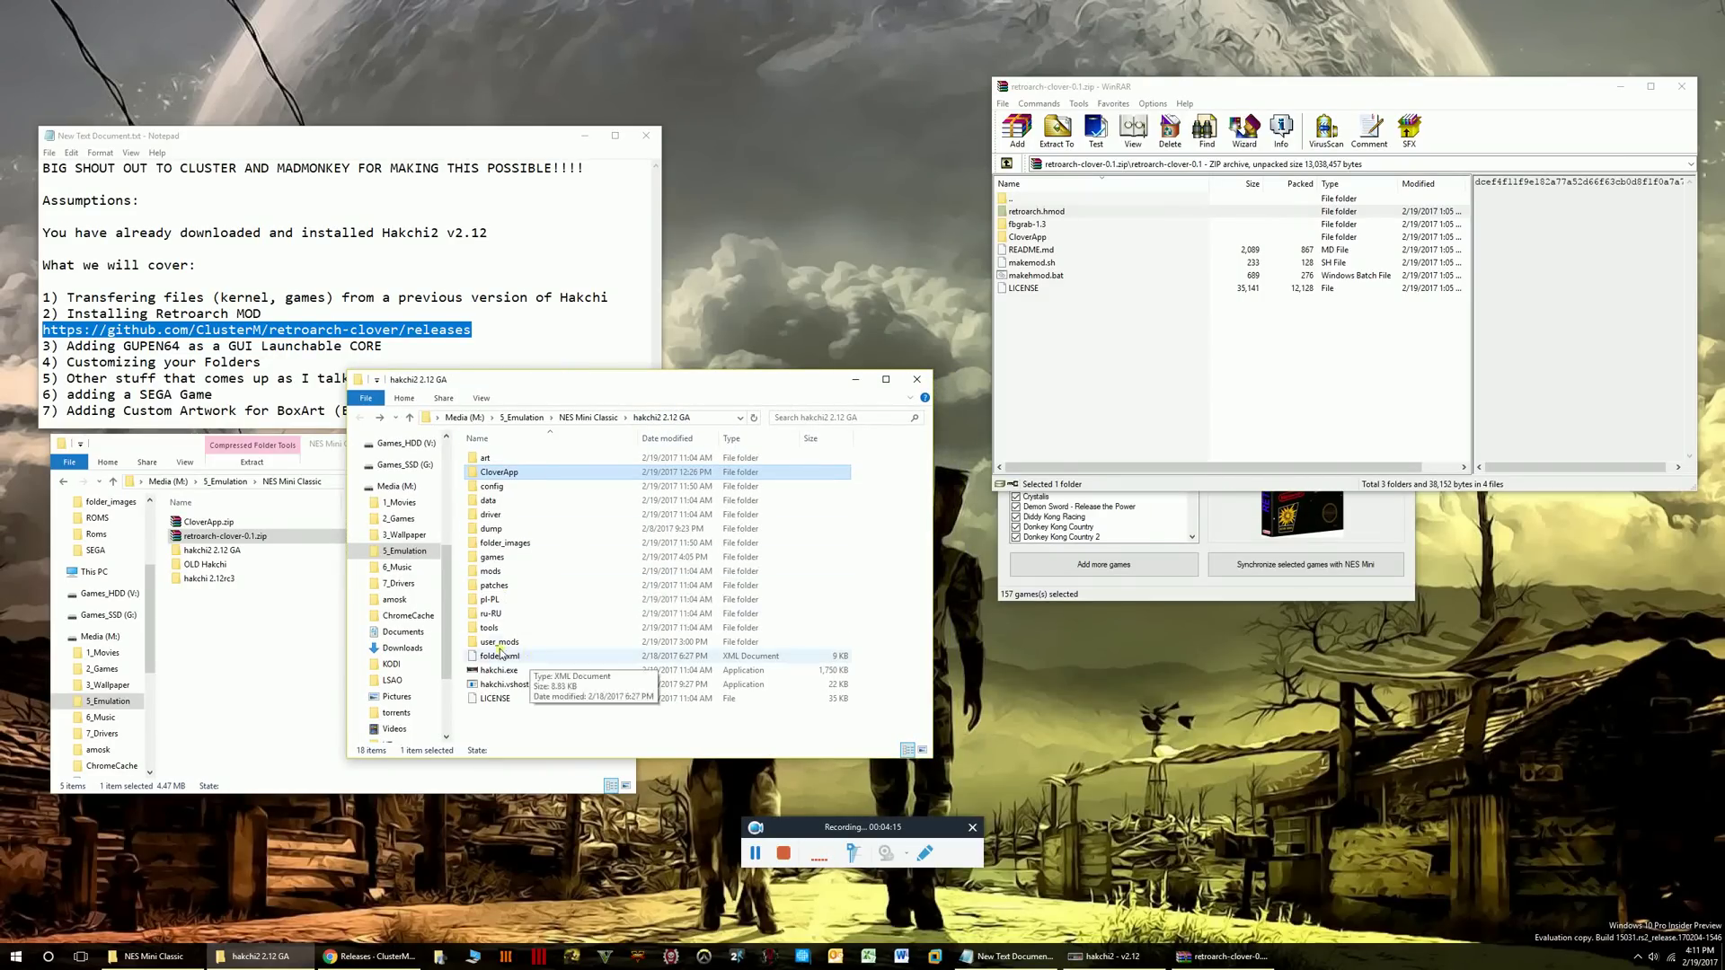
double_click(530, 642)
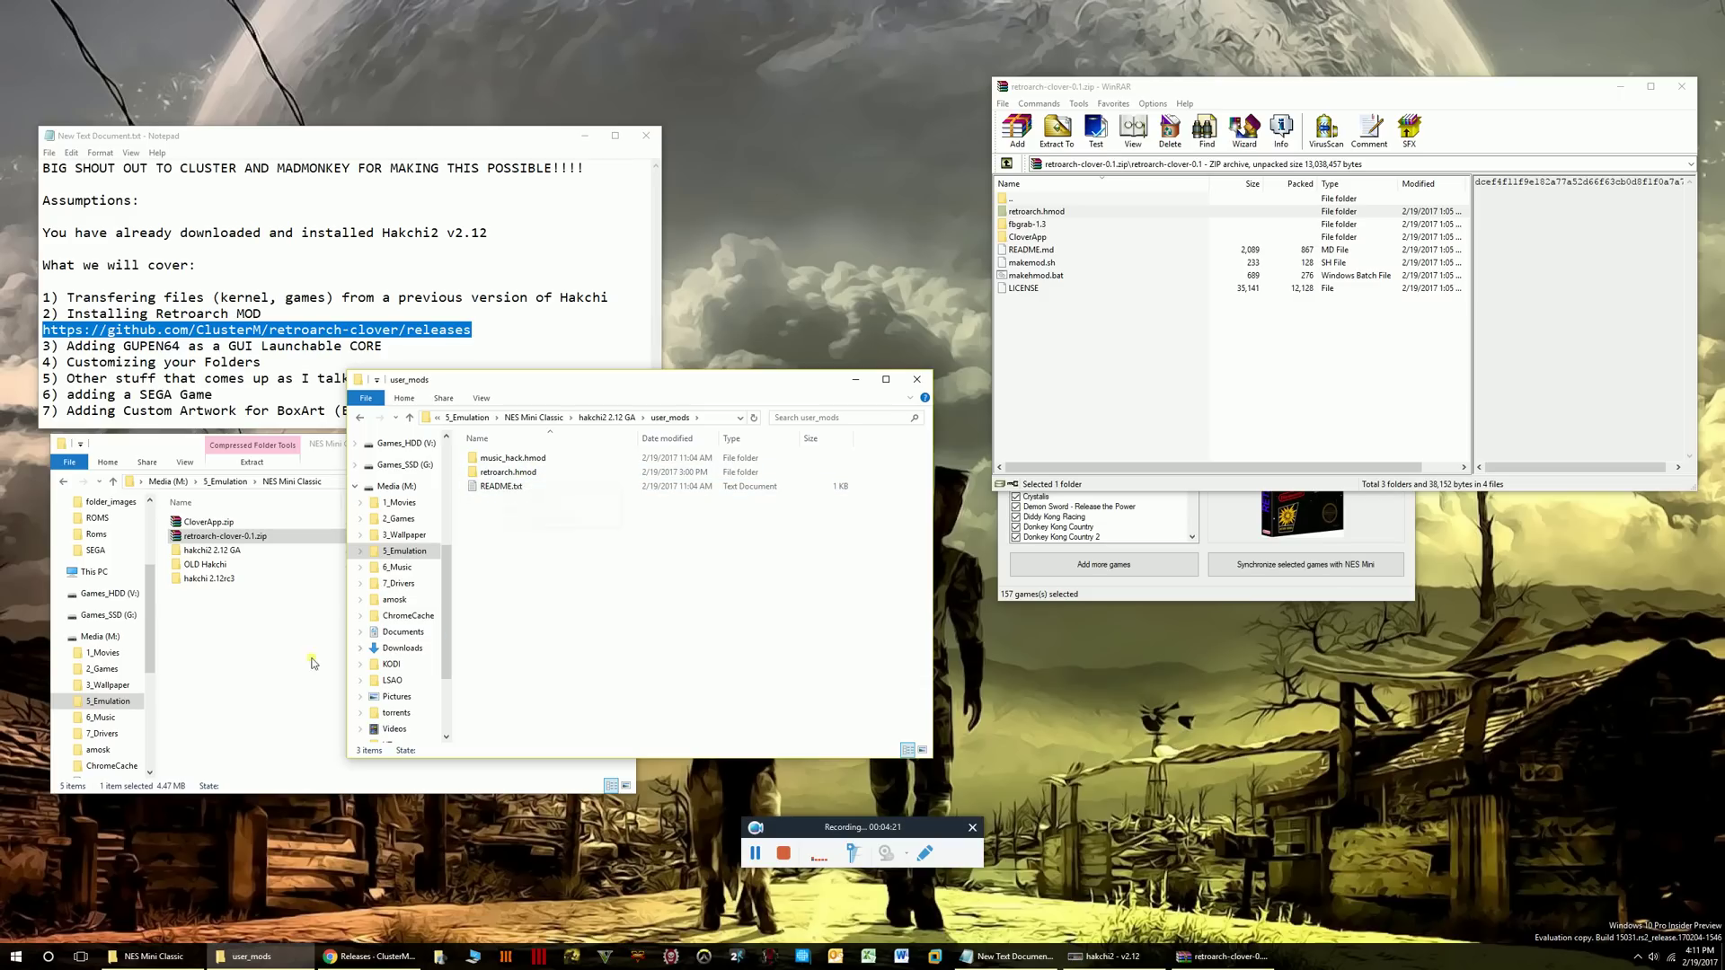
Close the NES Mini Classic window, move the notes upper left, and minimize WinRAR.
click(292, 677)
drag(482, 444, 495, 446)
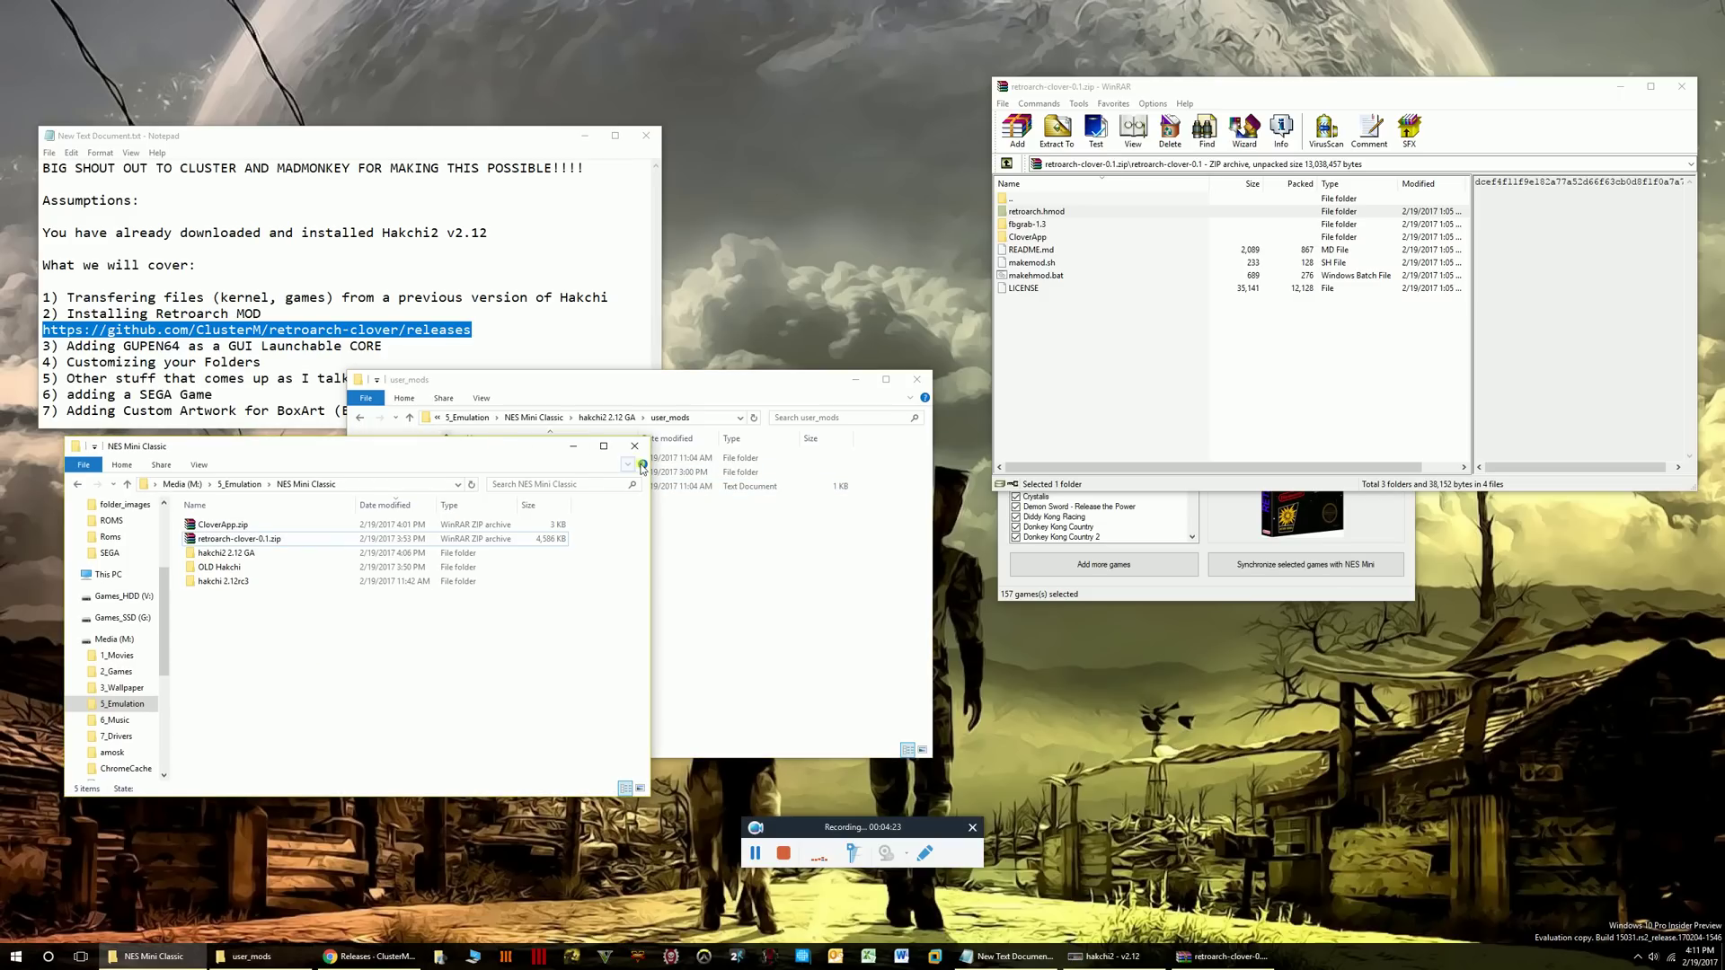
click(638, 447)
drag(722, 381, 711, 400)
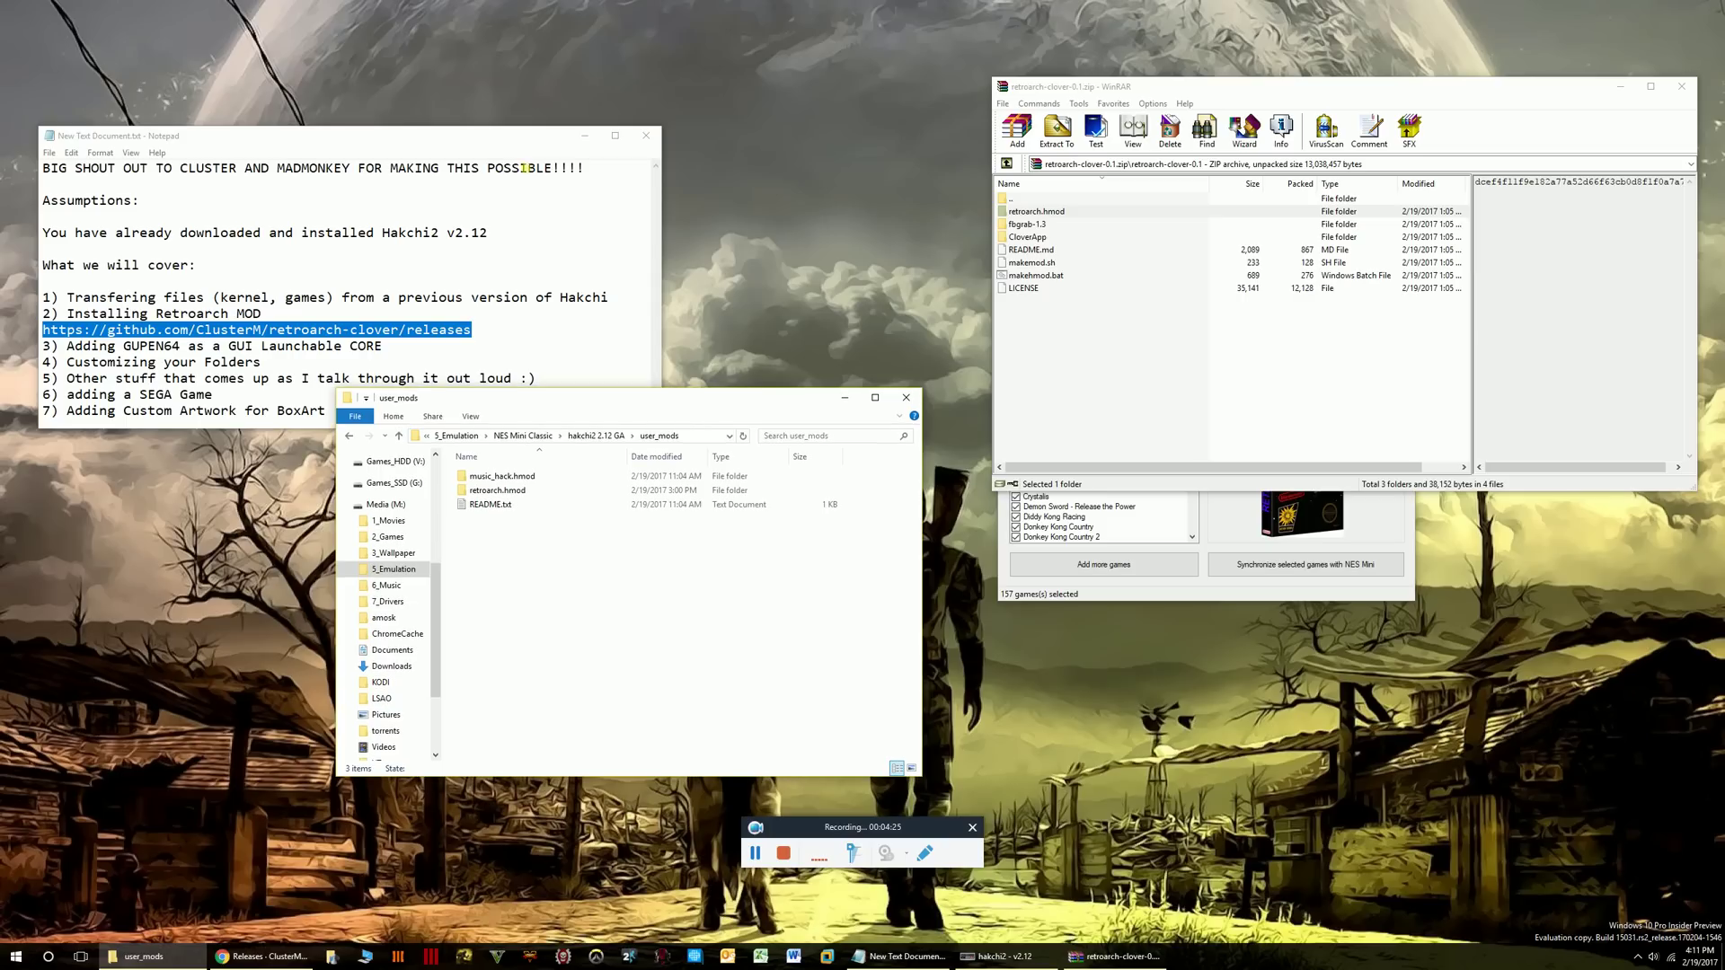
drag(509, 147, 596, 71)
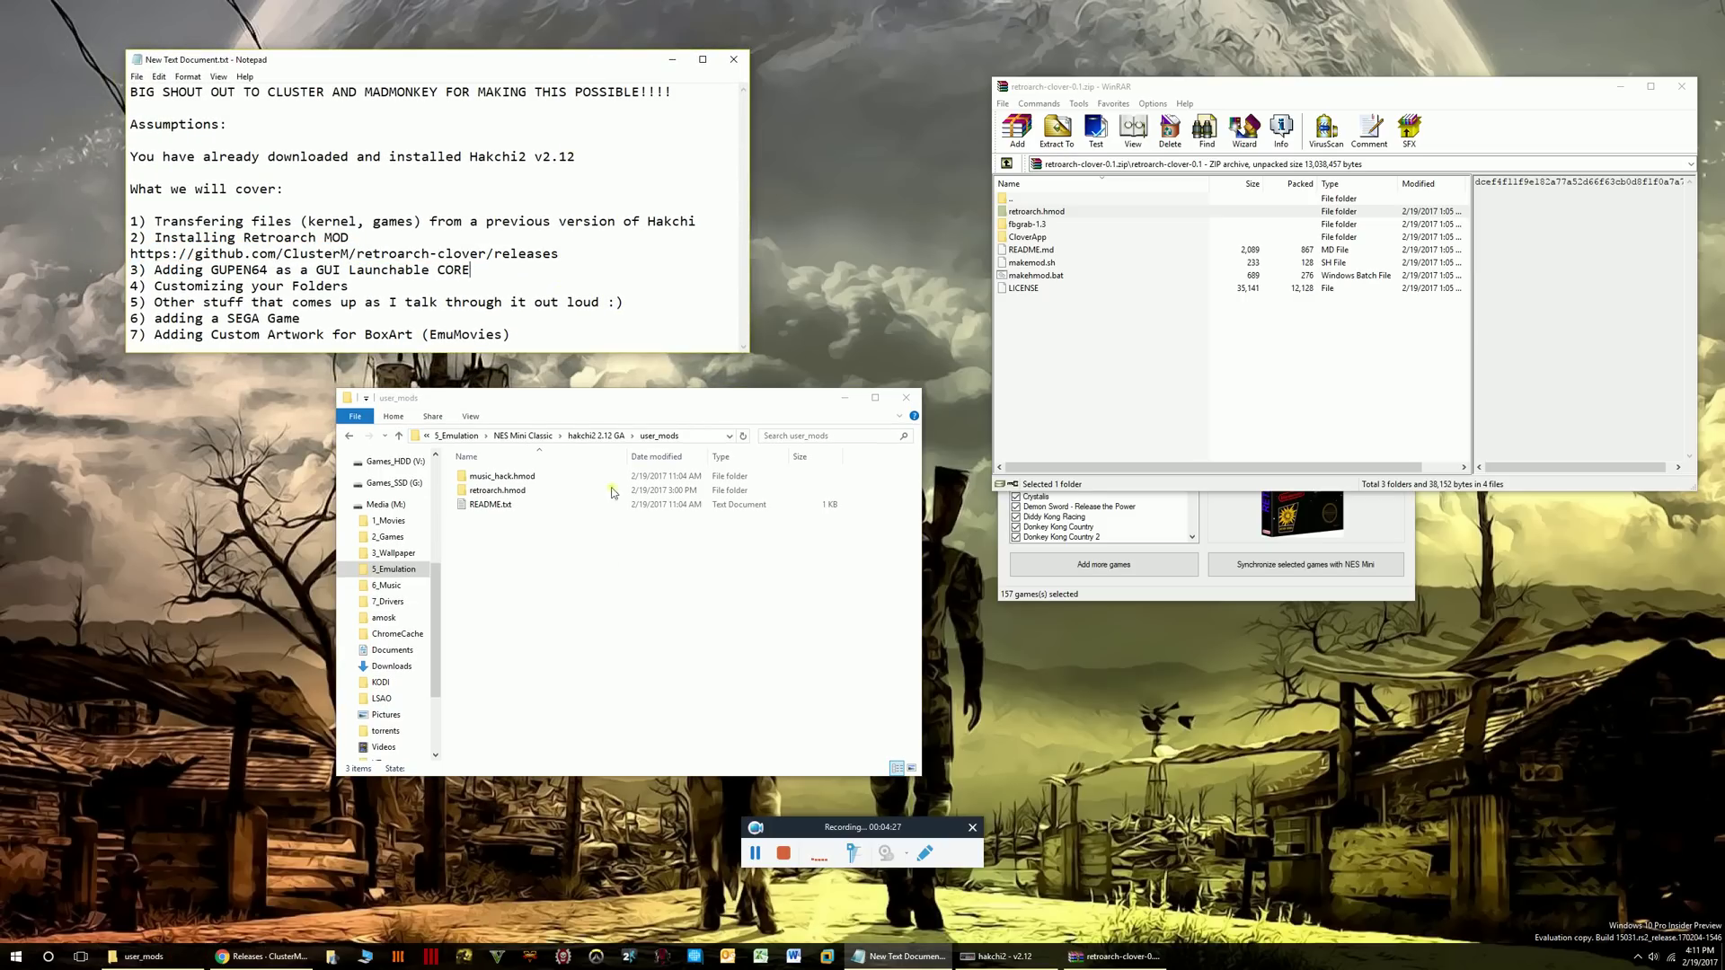
click(1545, 90)
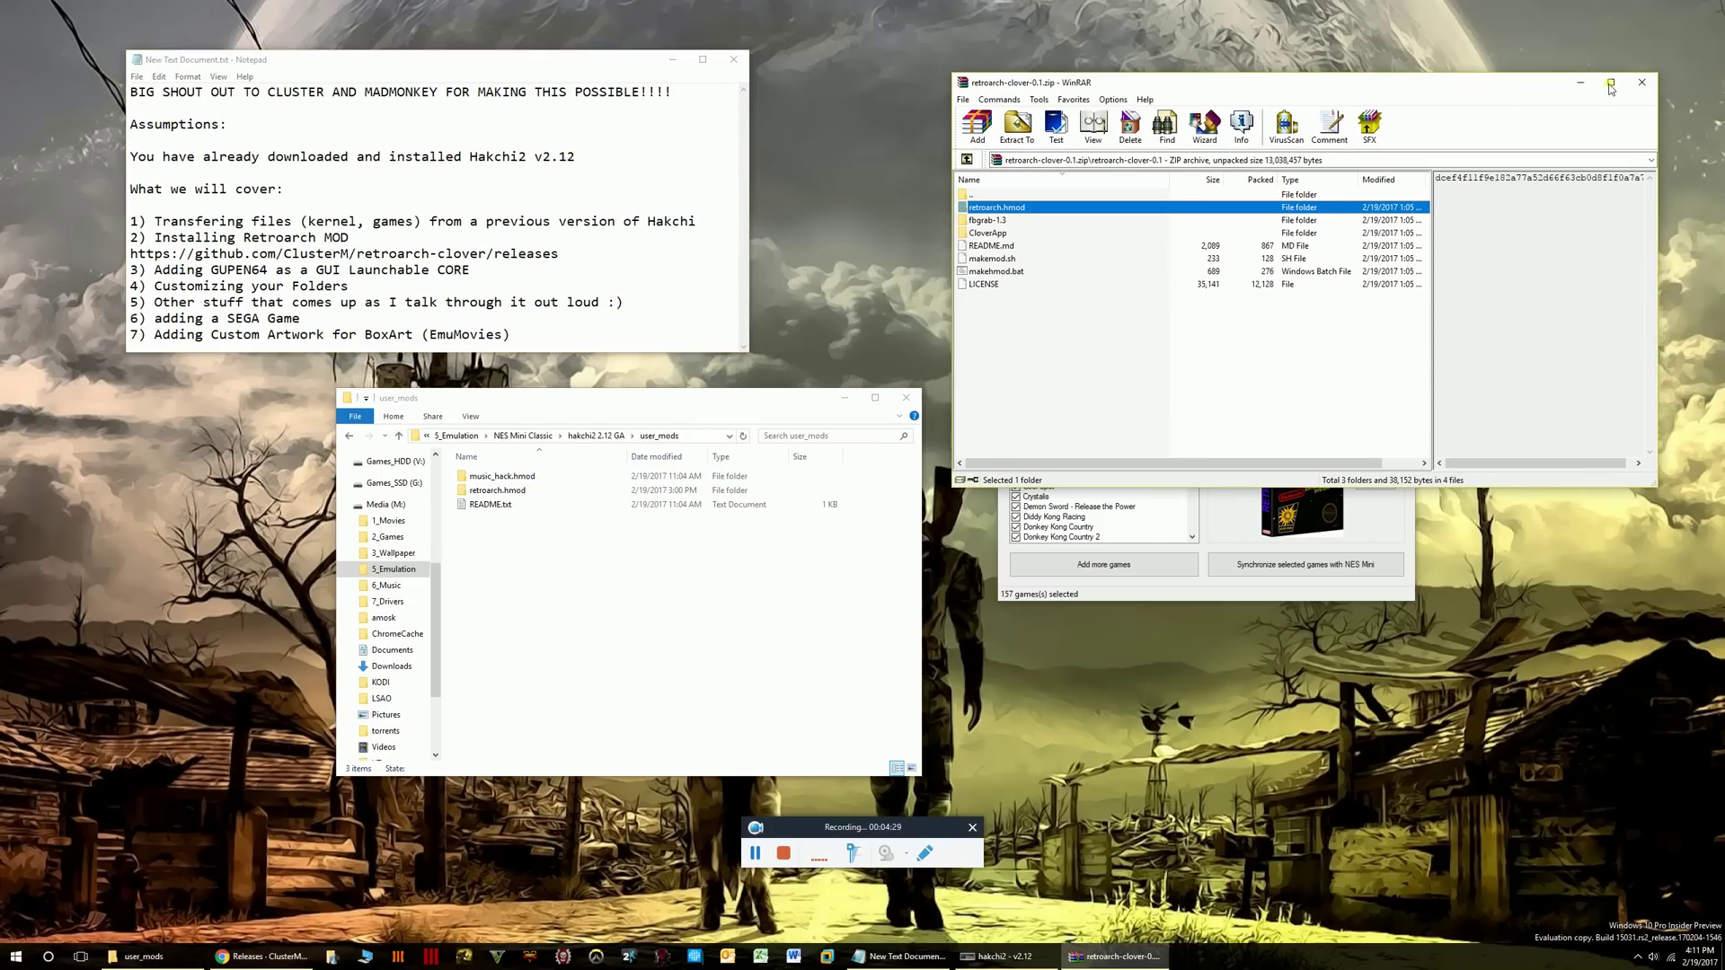
click(1619, 87)
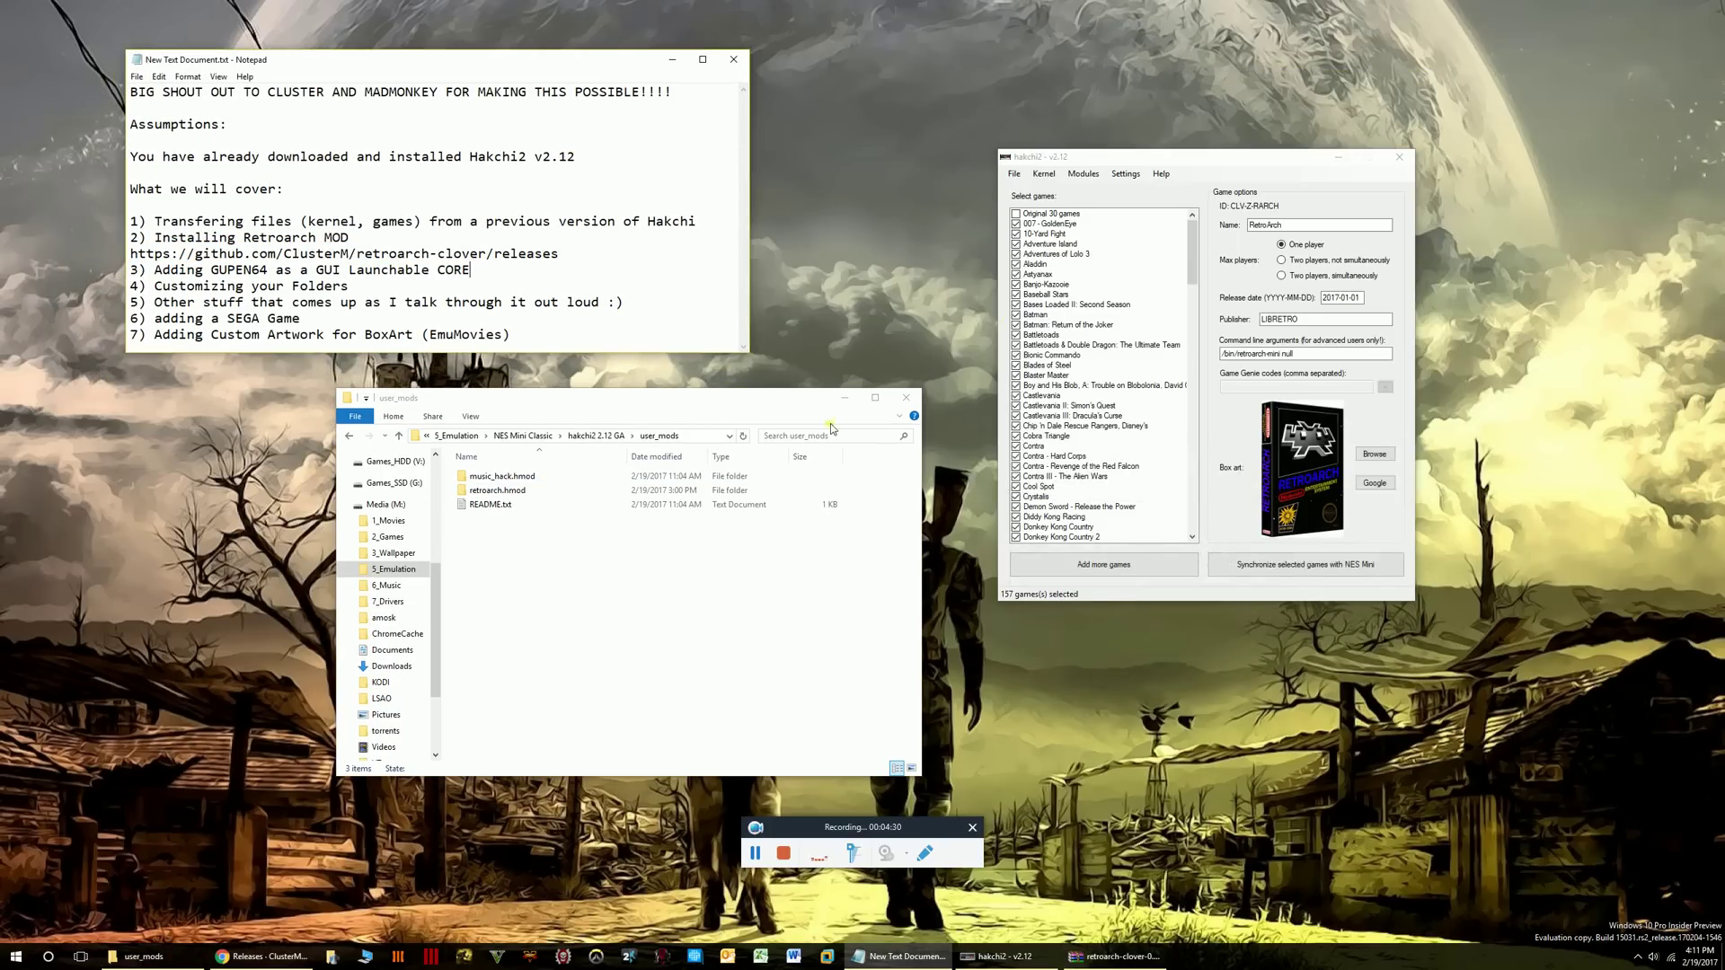
Open retroarch.hmod's bin folder and select the manolito and n64 launcher files.
double_click(516, 494)
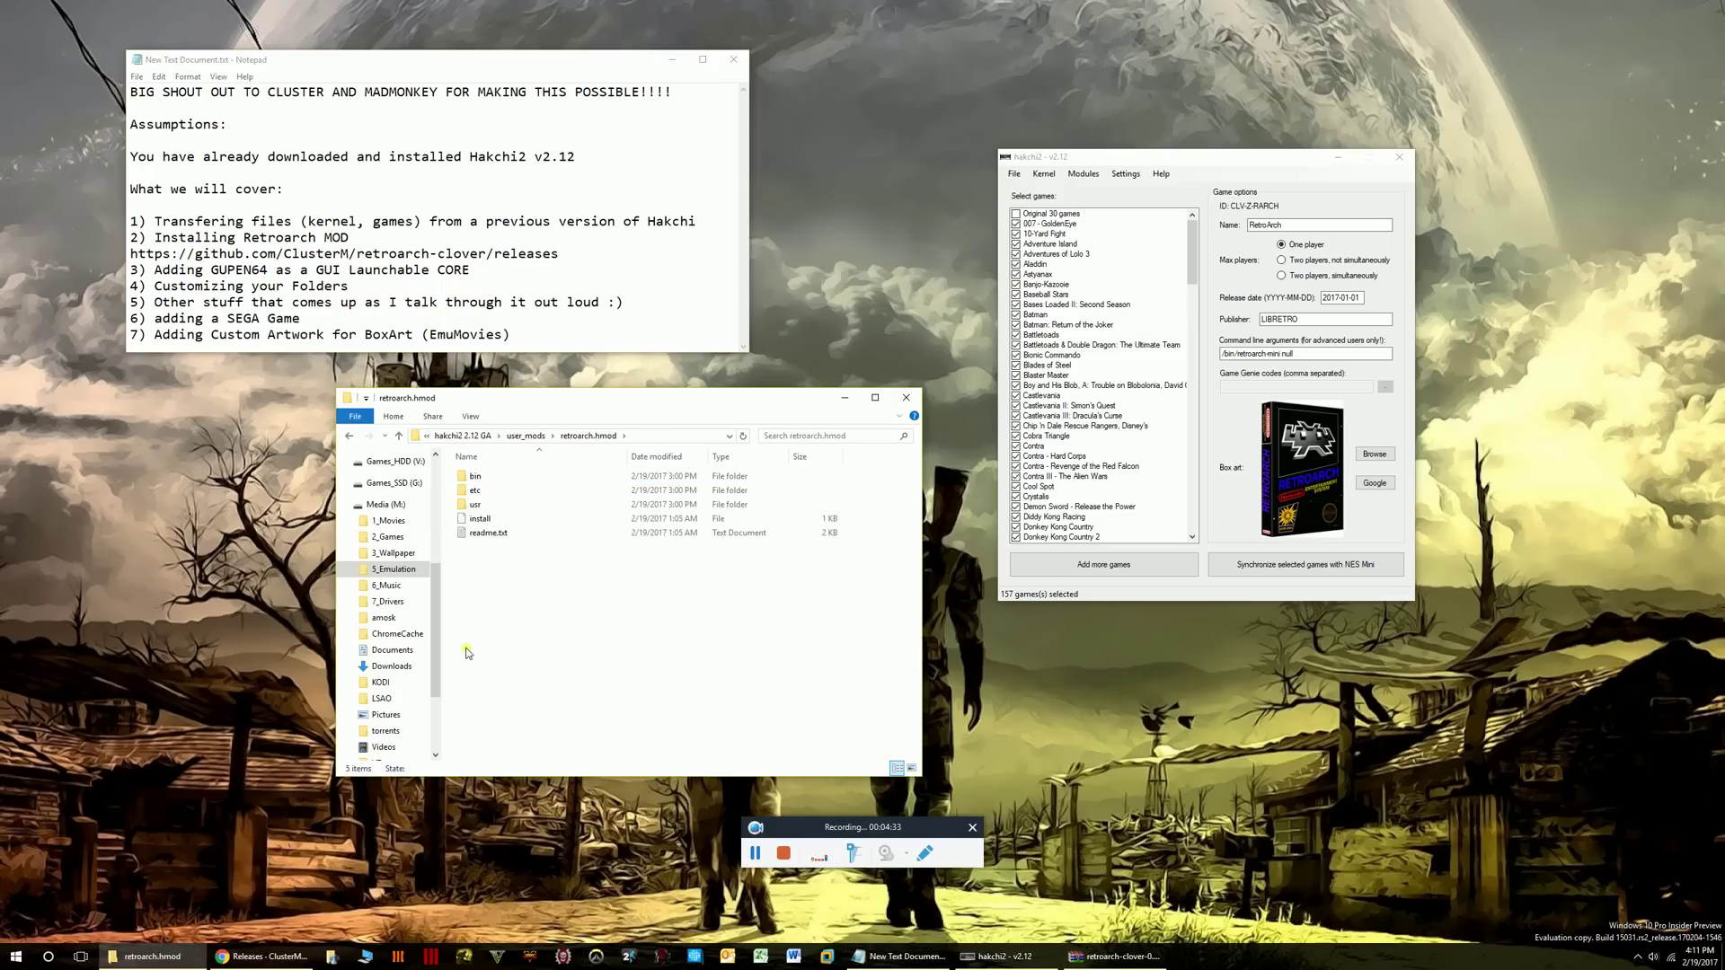
double_click(476, 477)
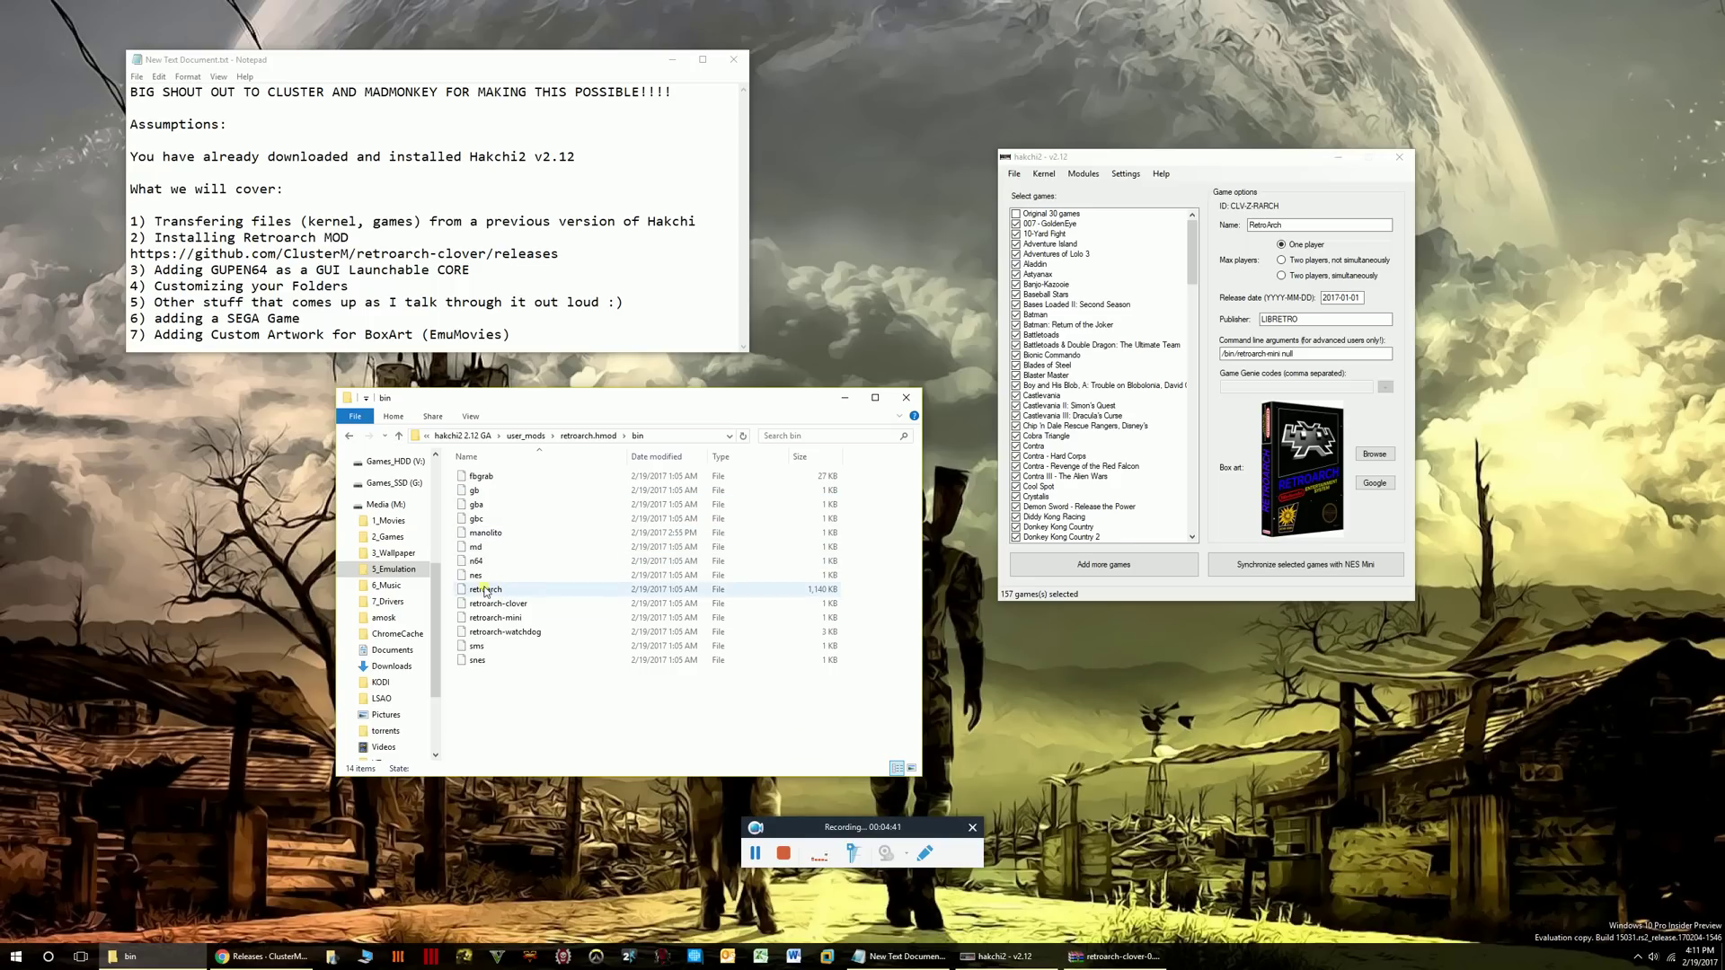
click(490, 535)
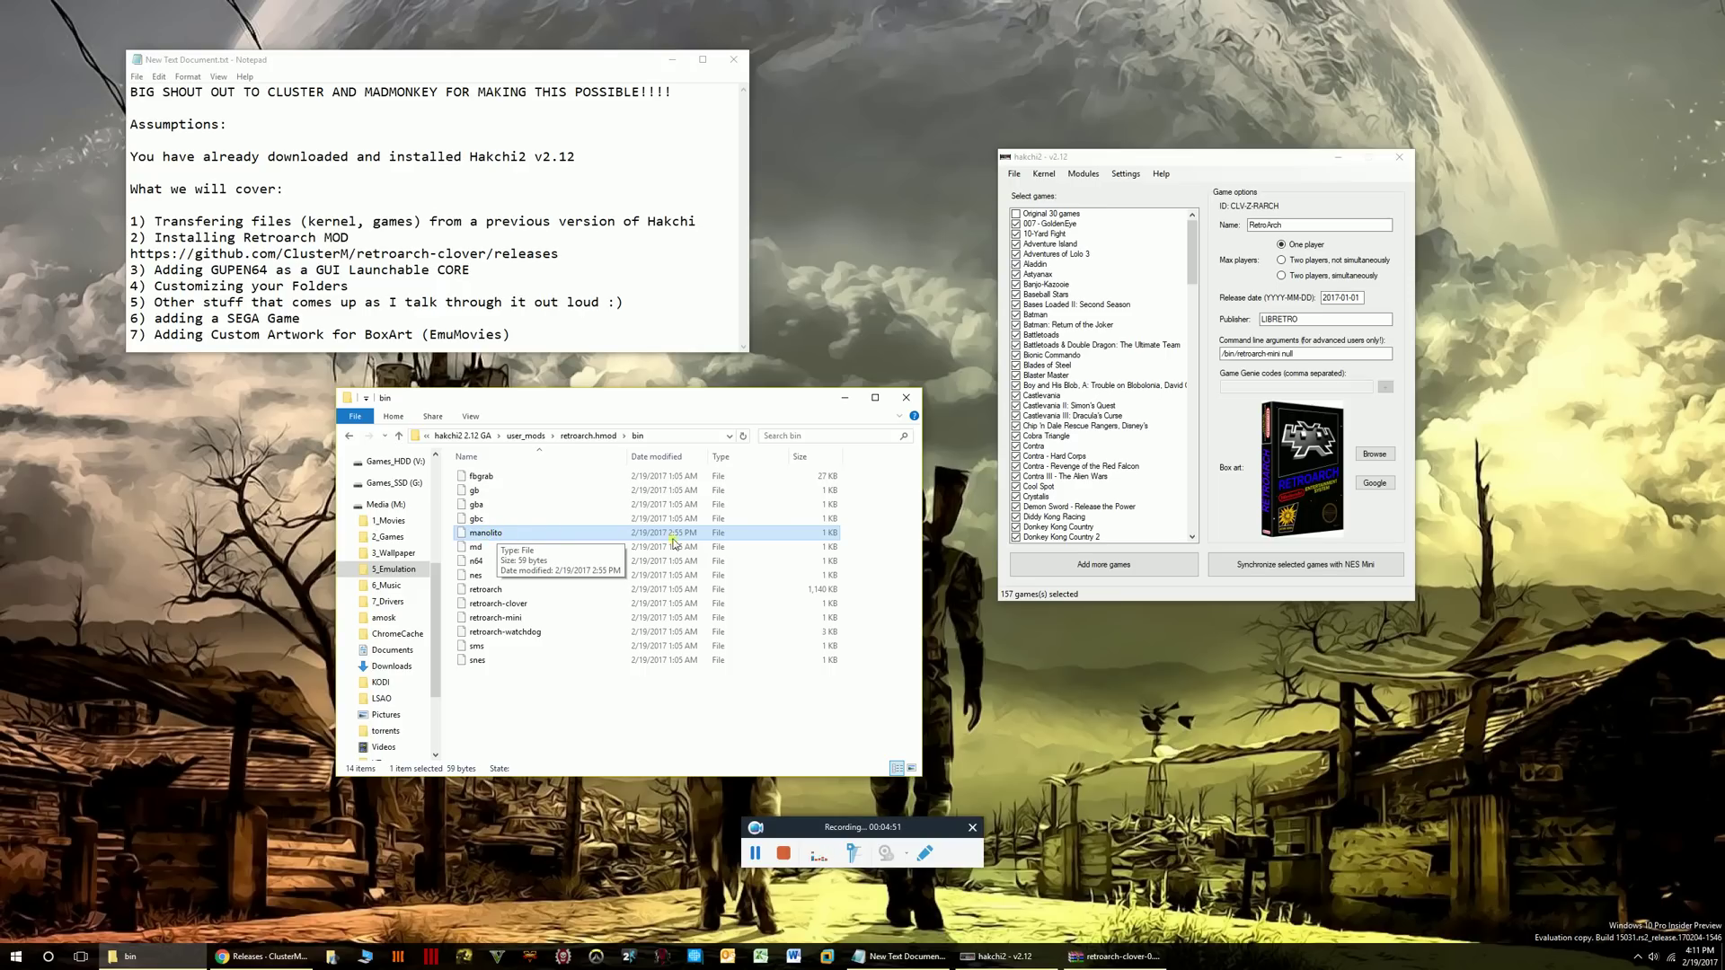
drag(928, 526, 944, 530)
click(486, 562)
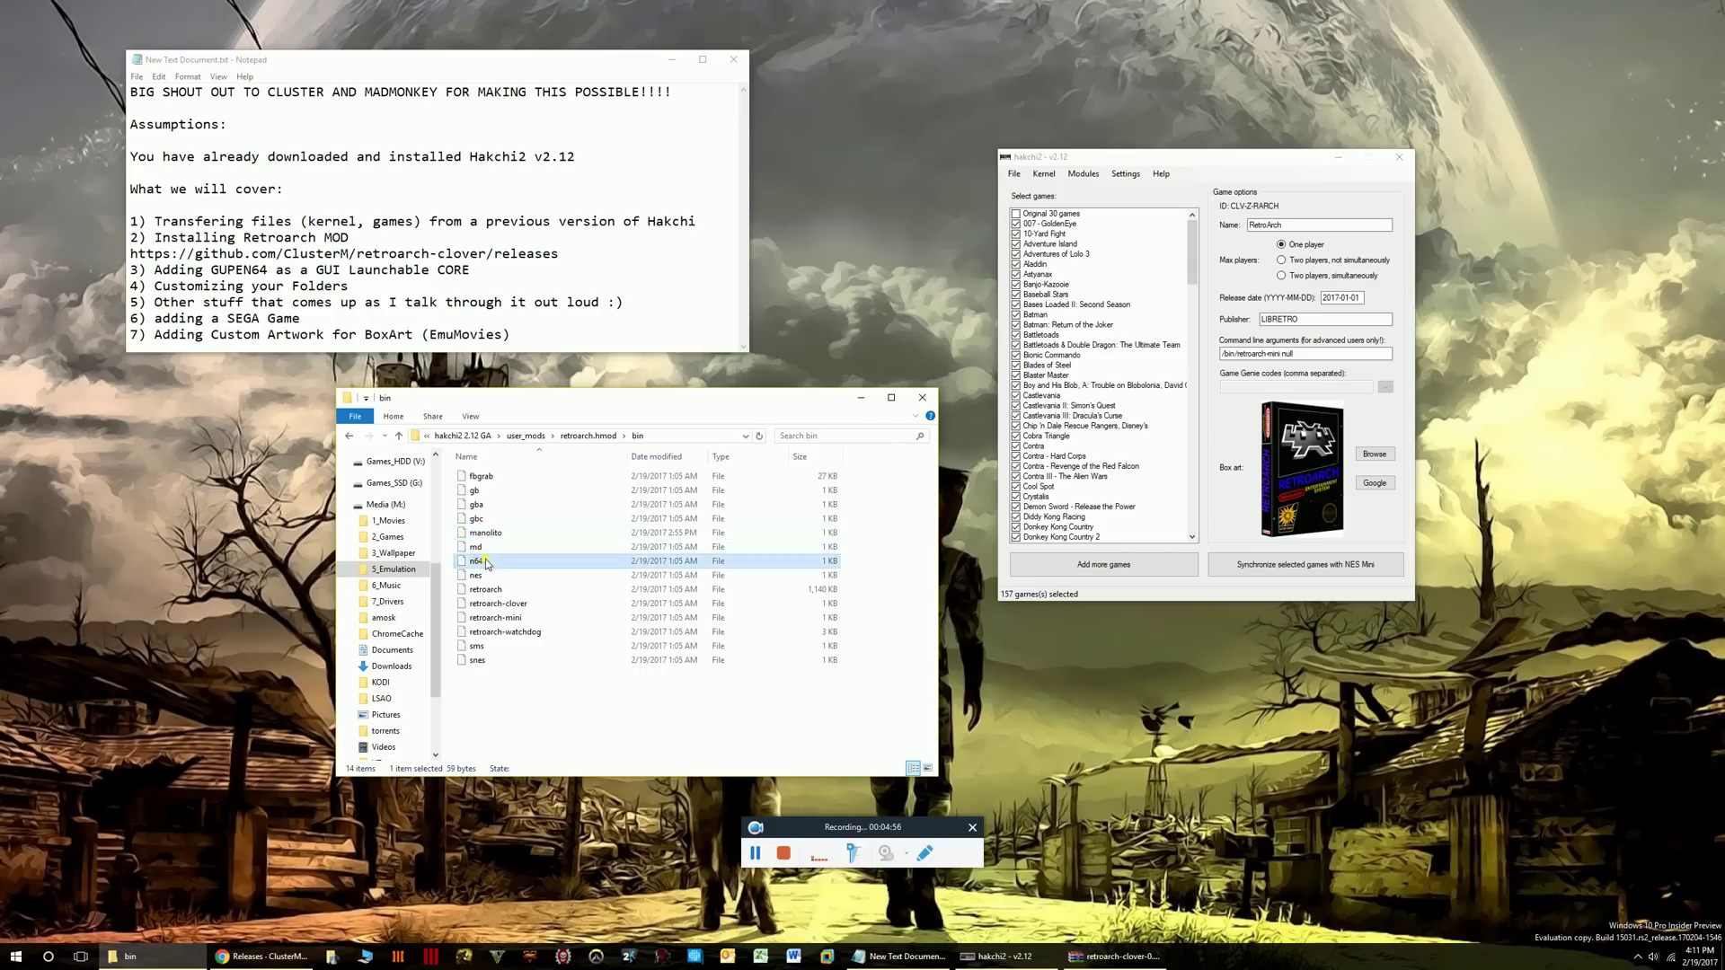
double_click(480, 564)
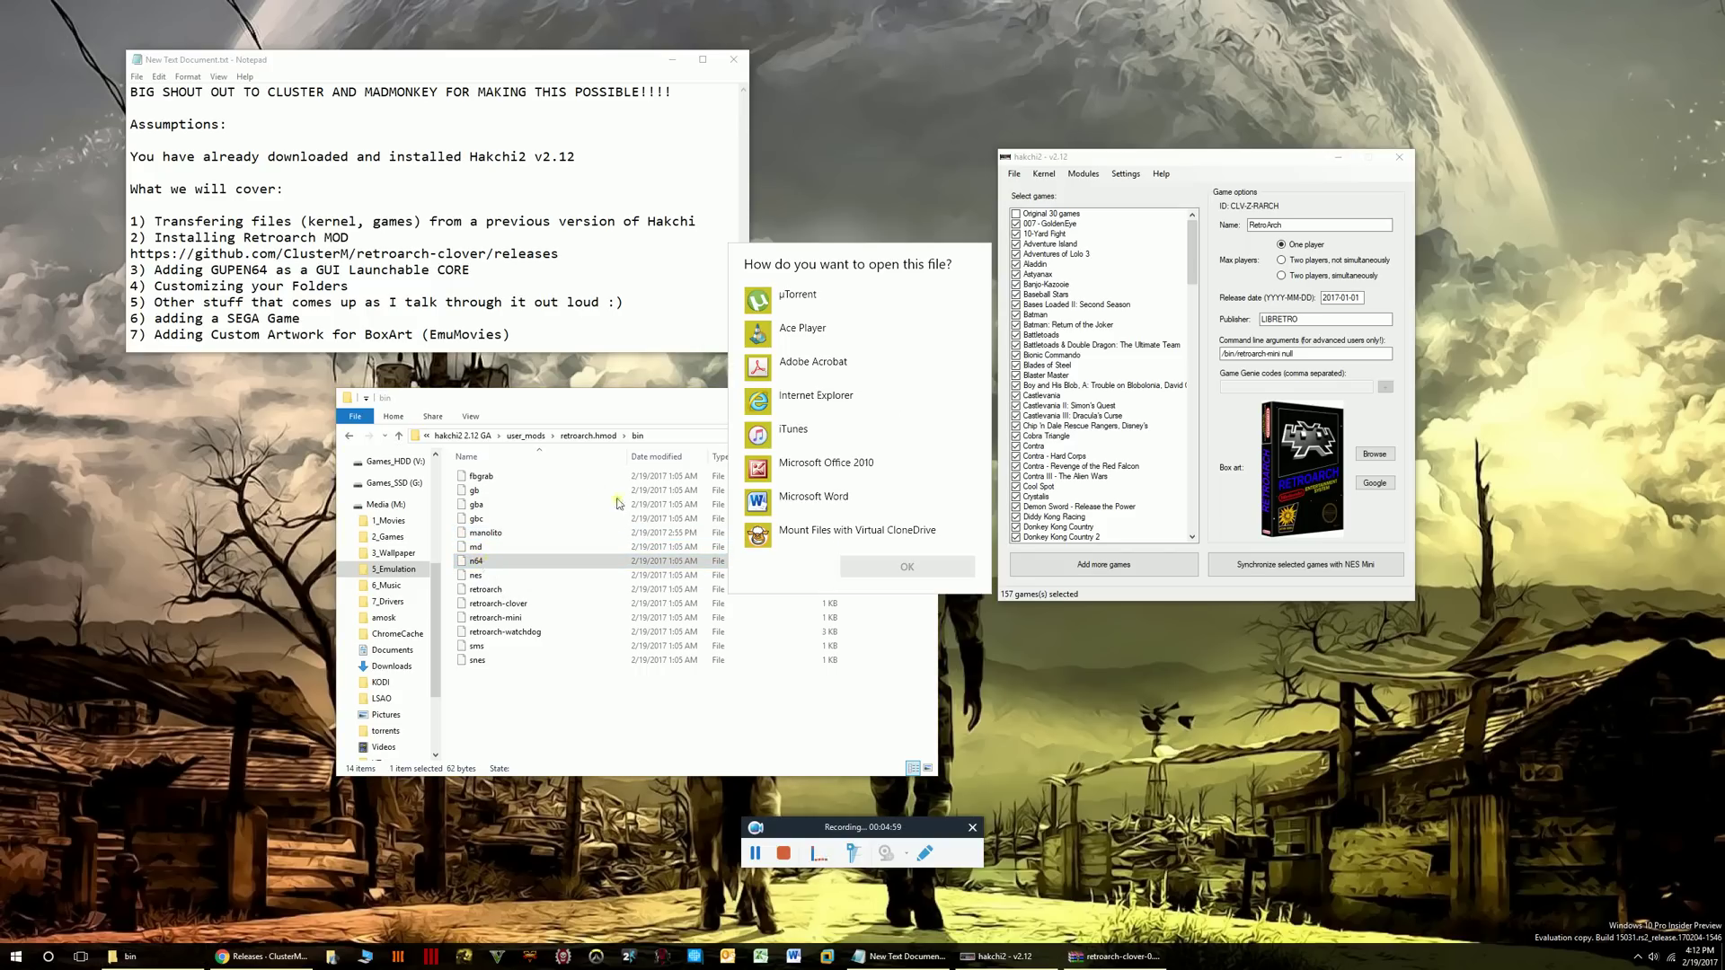
click(831, 500)
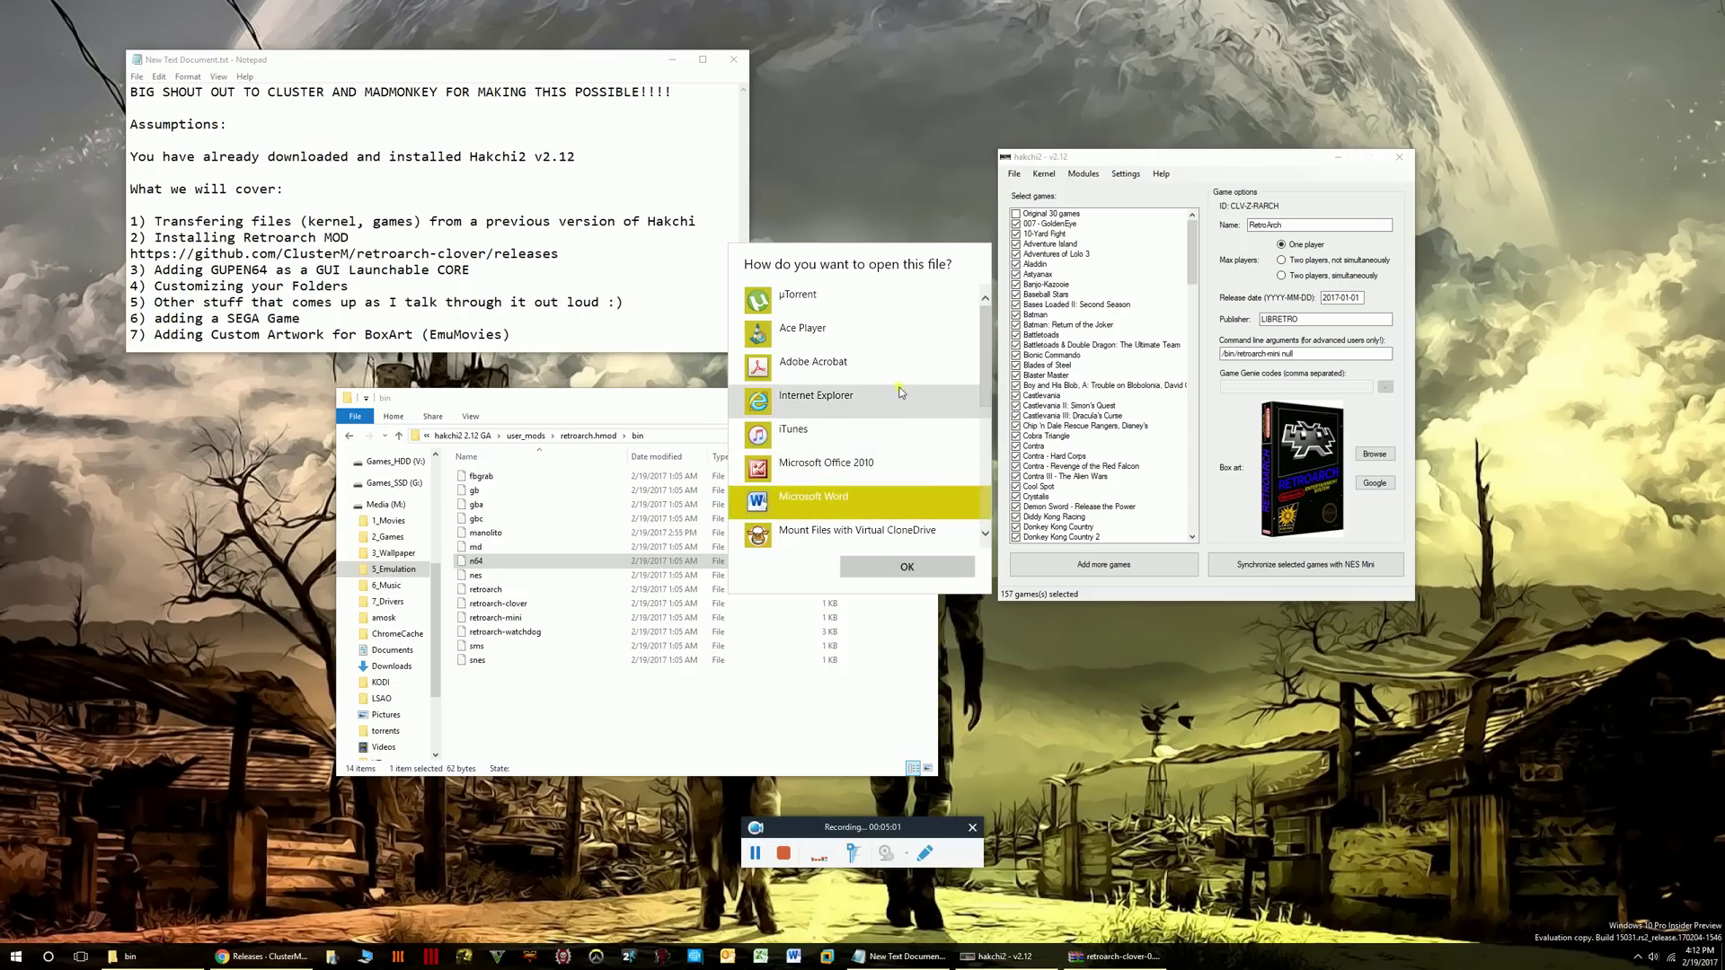
scroll(901, 393, down, 2)
click(800, 406)
click(907, 566)
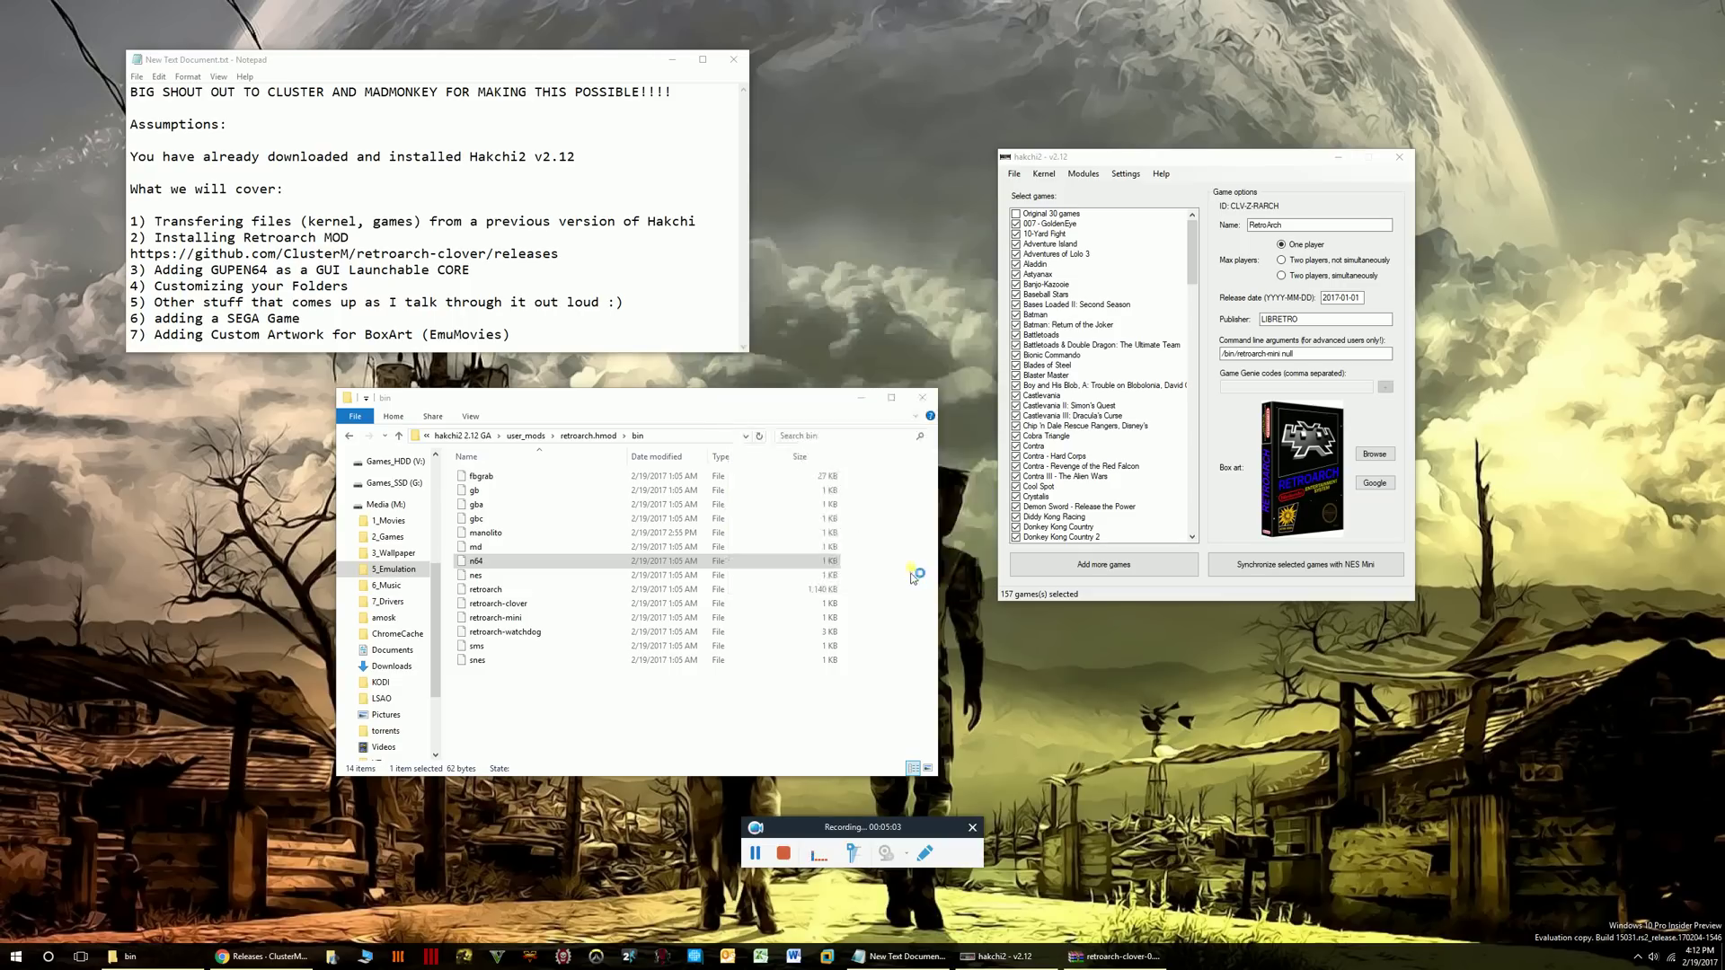
drag(1030, 348, 788, 413)
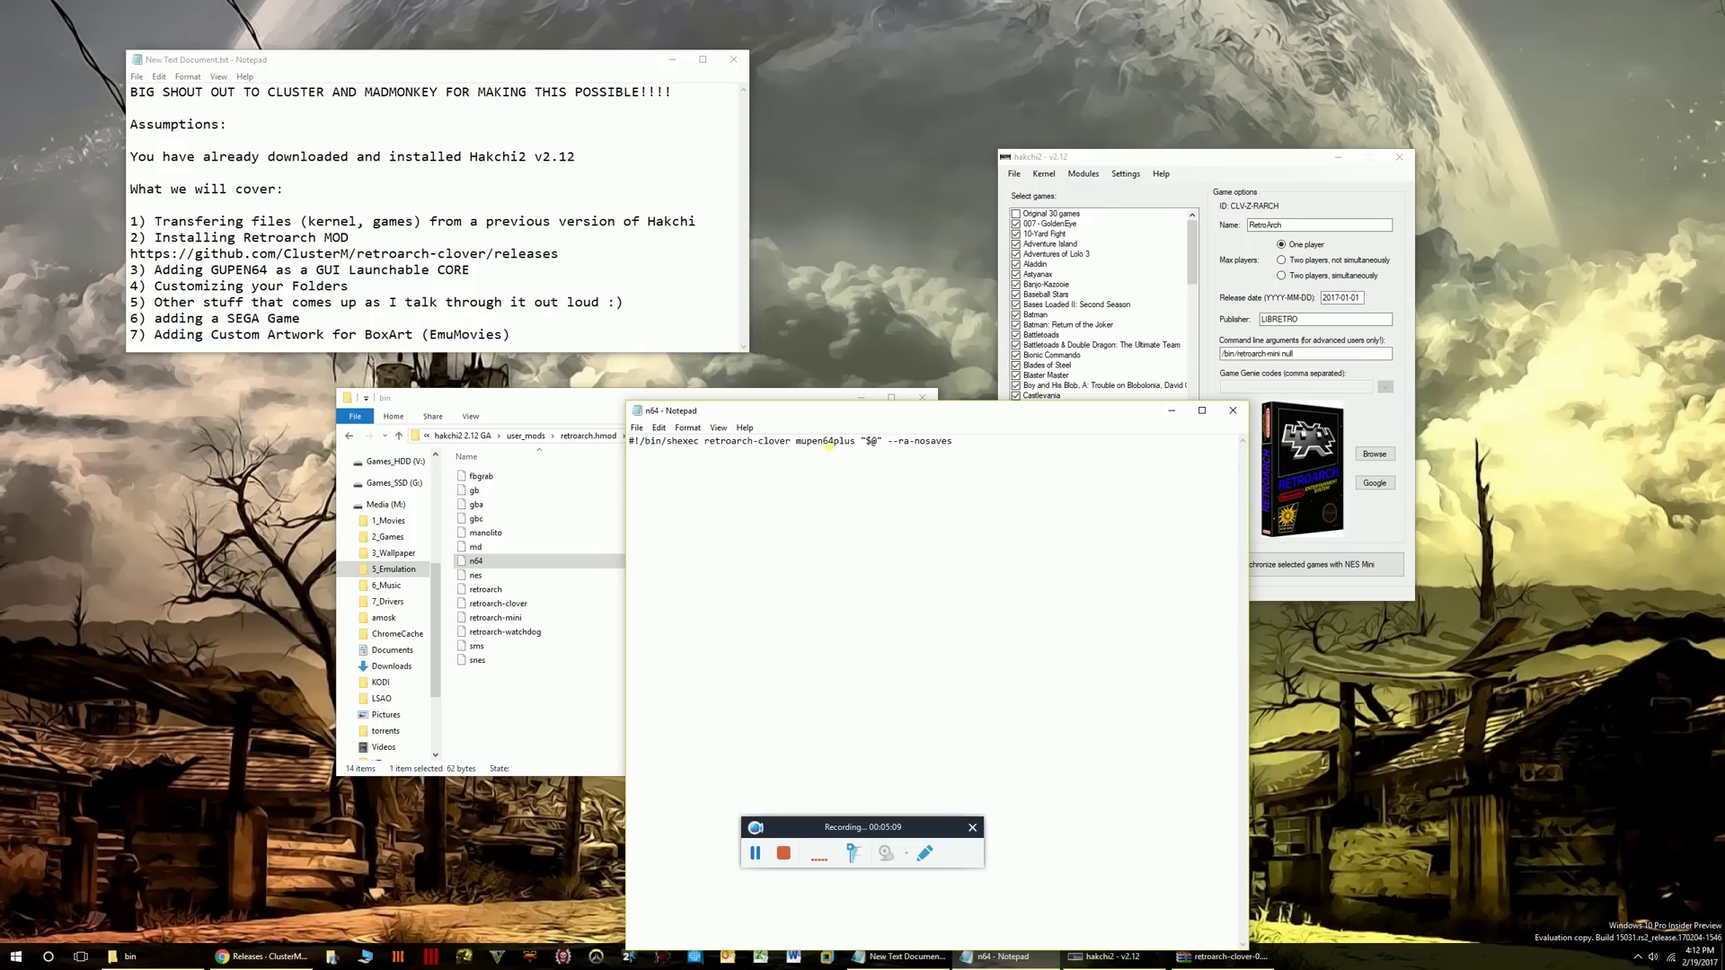
drag(857, 442, 824, 443)
drag(848, 411, 935, 489)
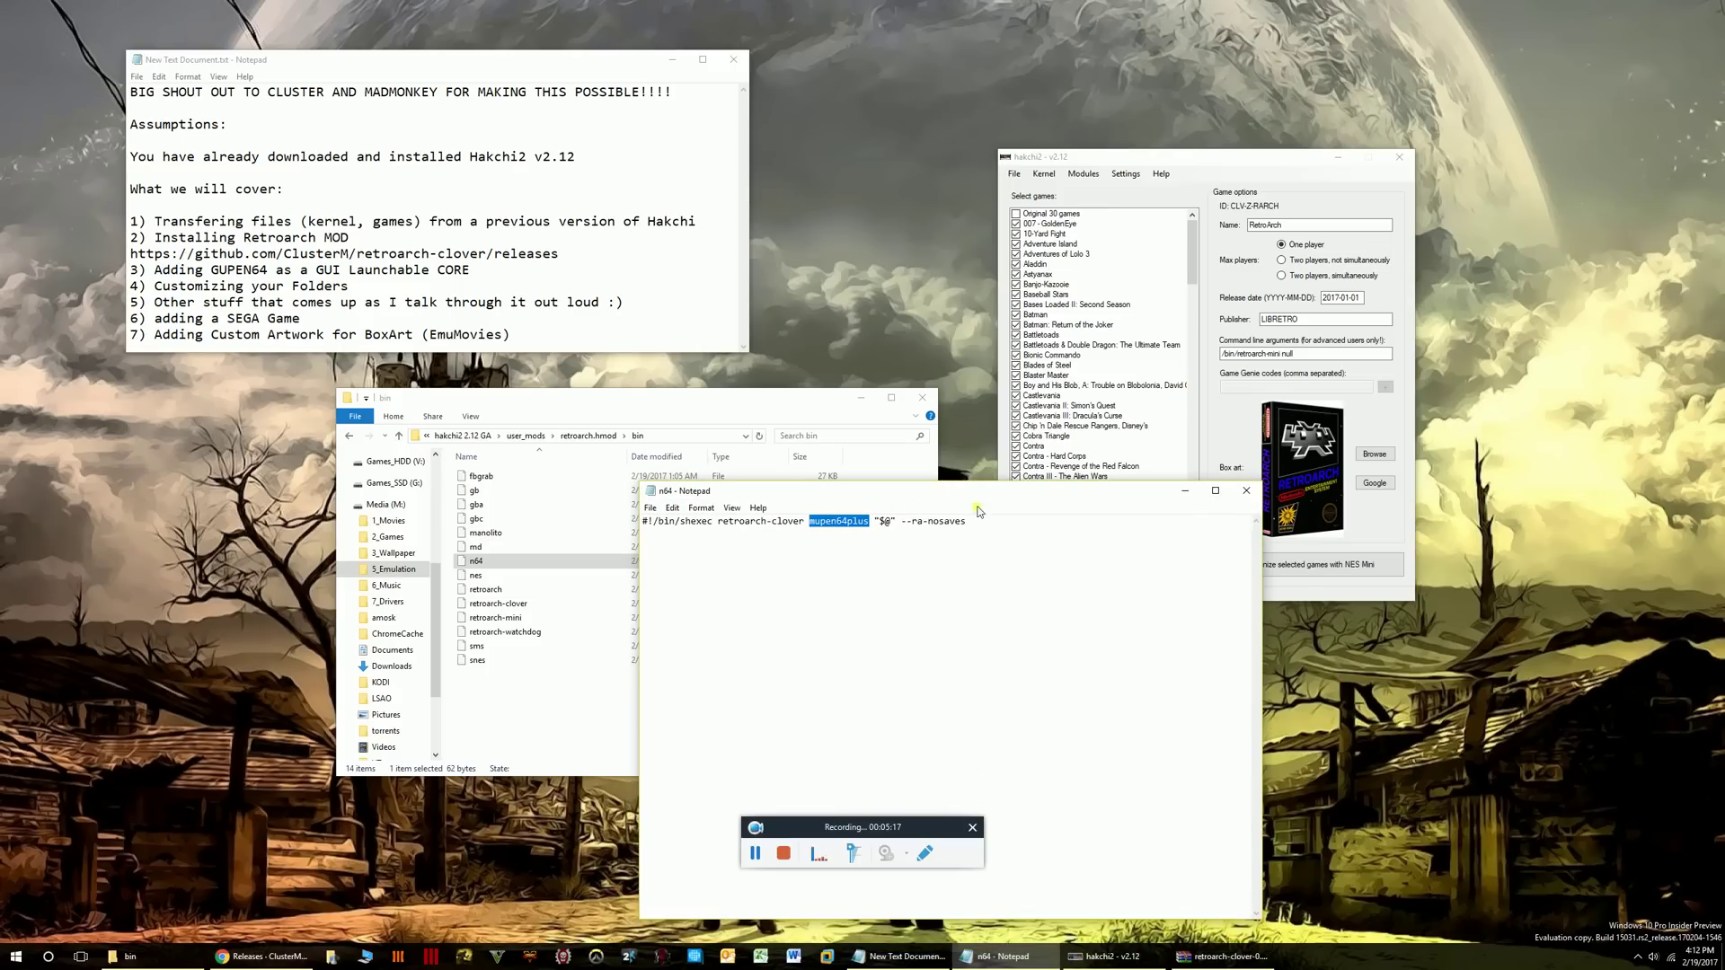
click(1245, 492)
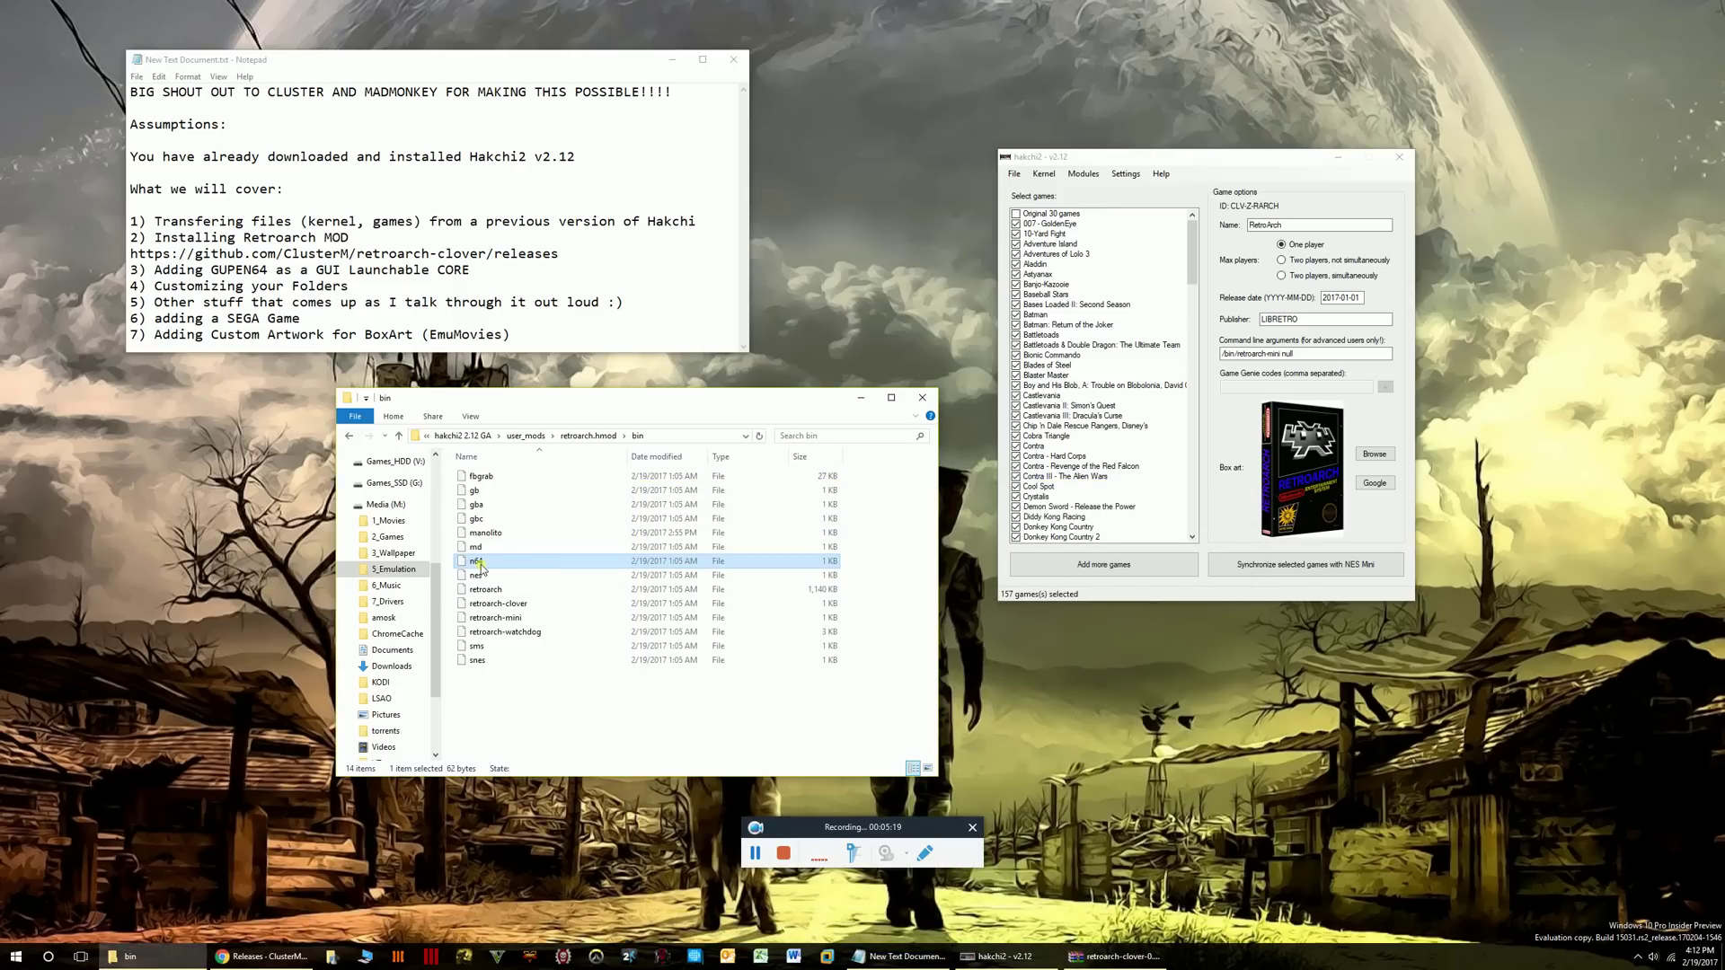
Open the manolito launcher script in Notepad.
right_click(480, 564)
click(487, 537)
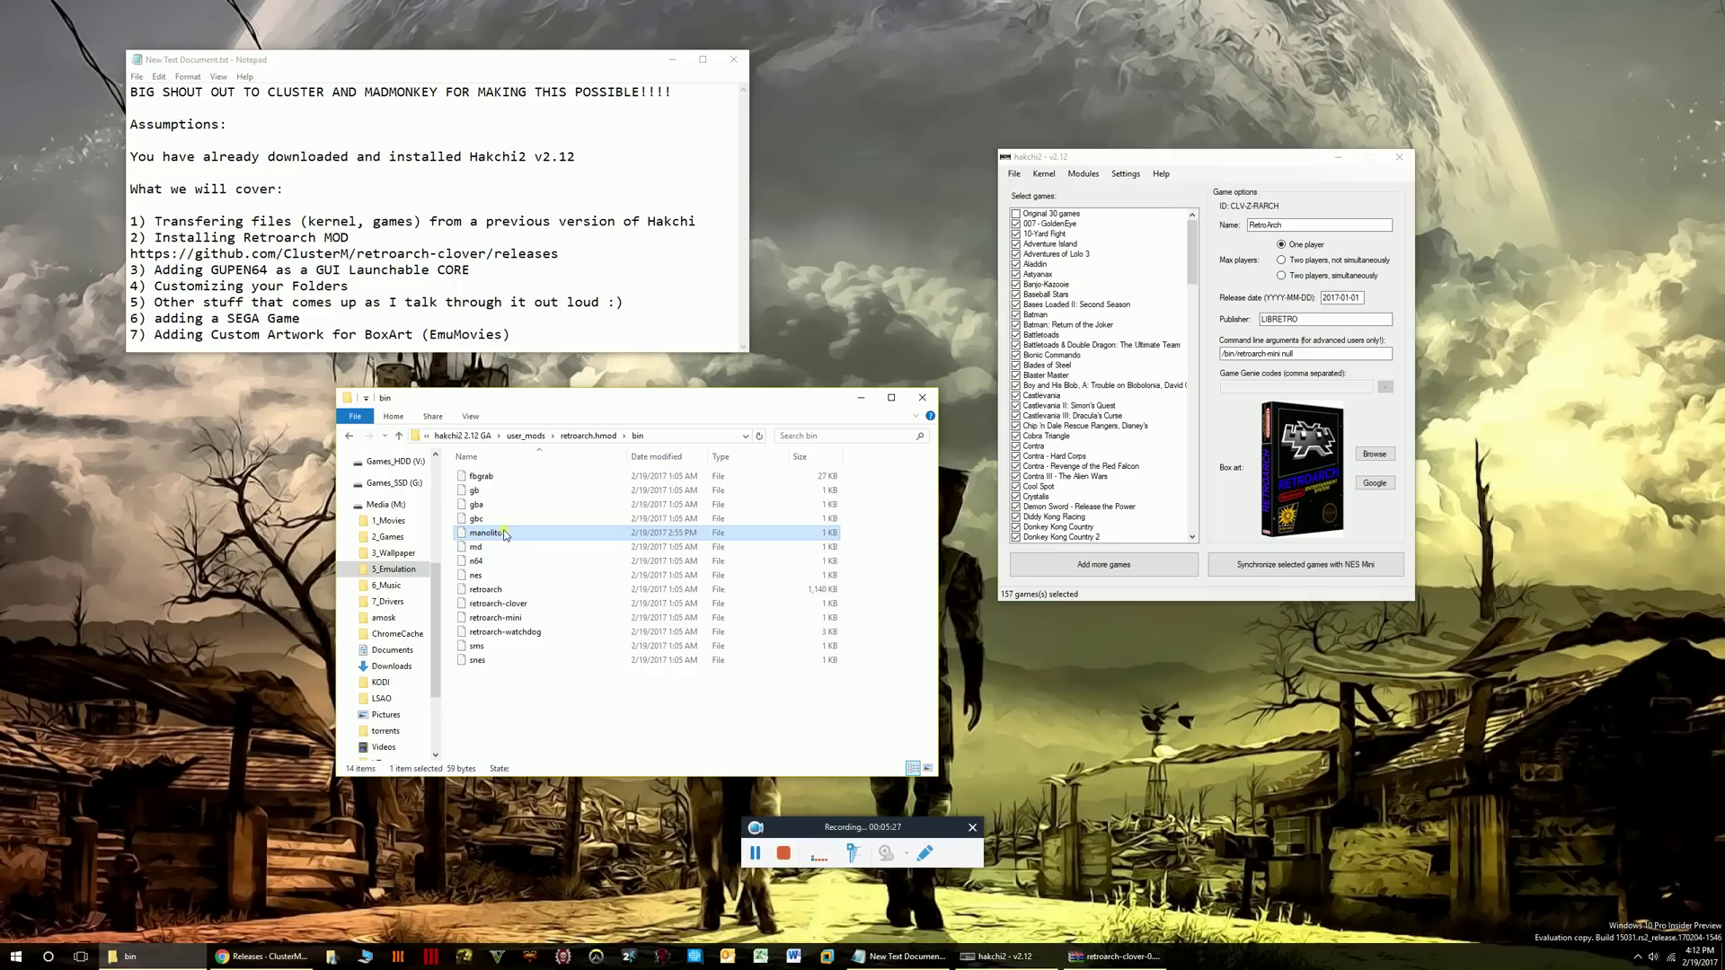
double_click(499, 535)
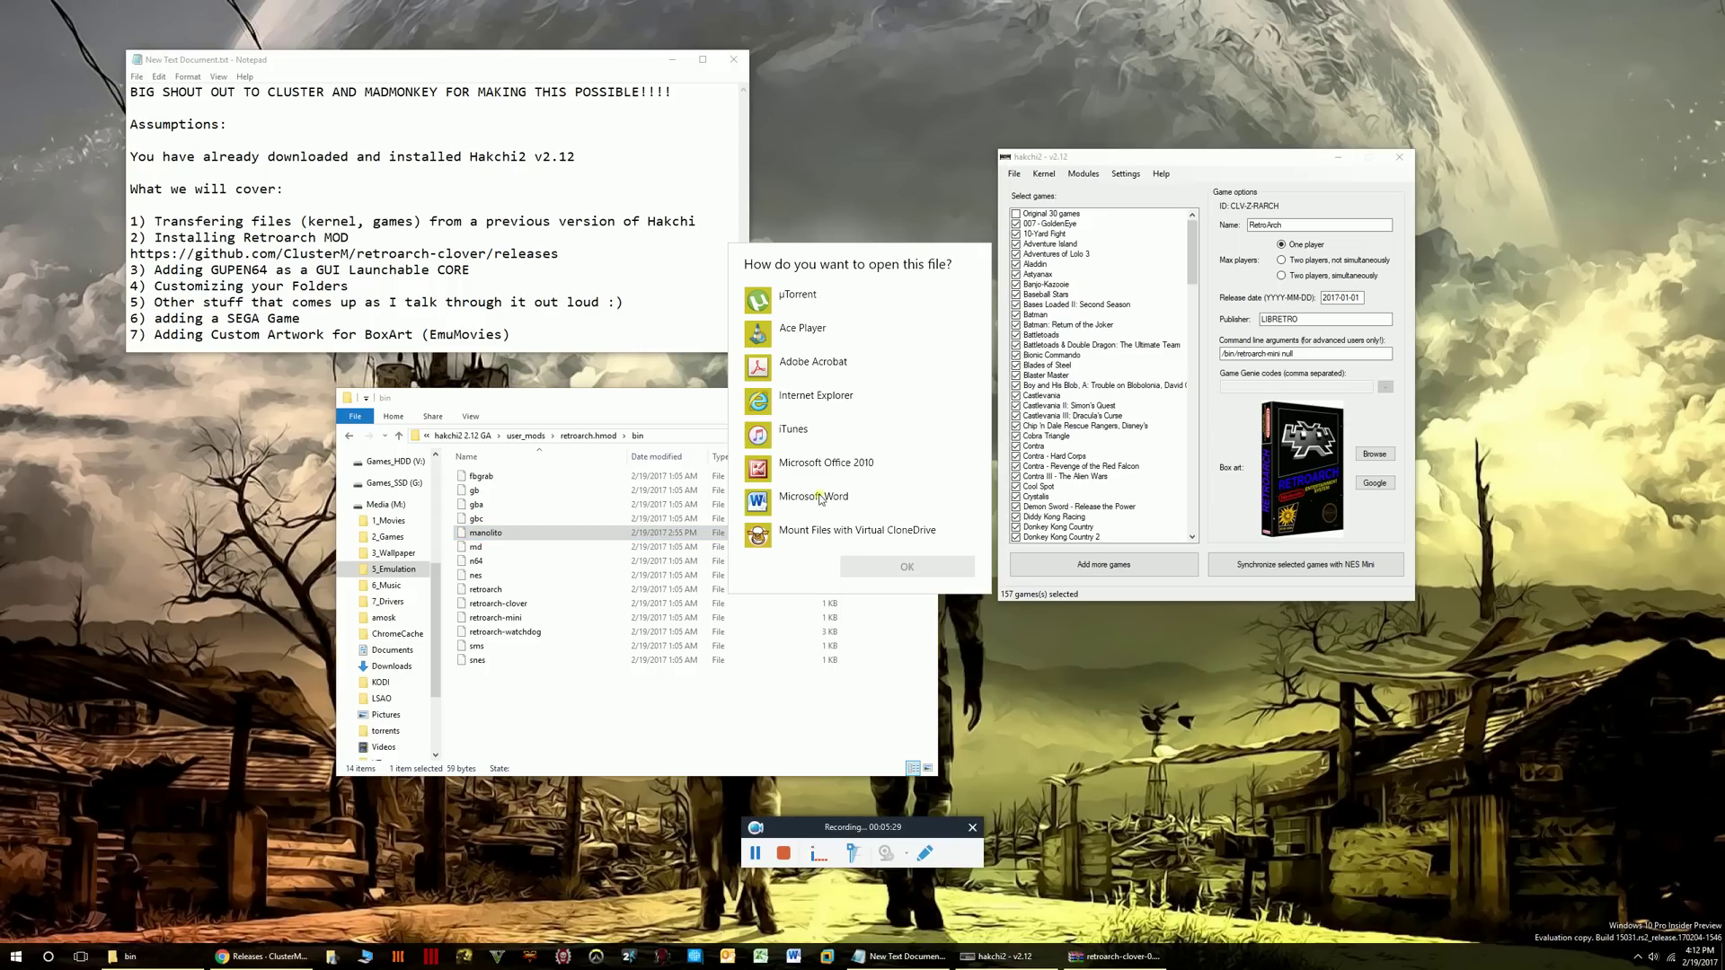
scroll(820, 500, down, 4)
click(800, 406)
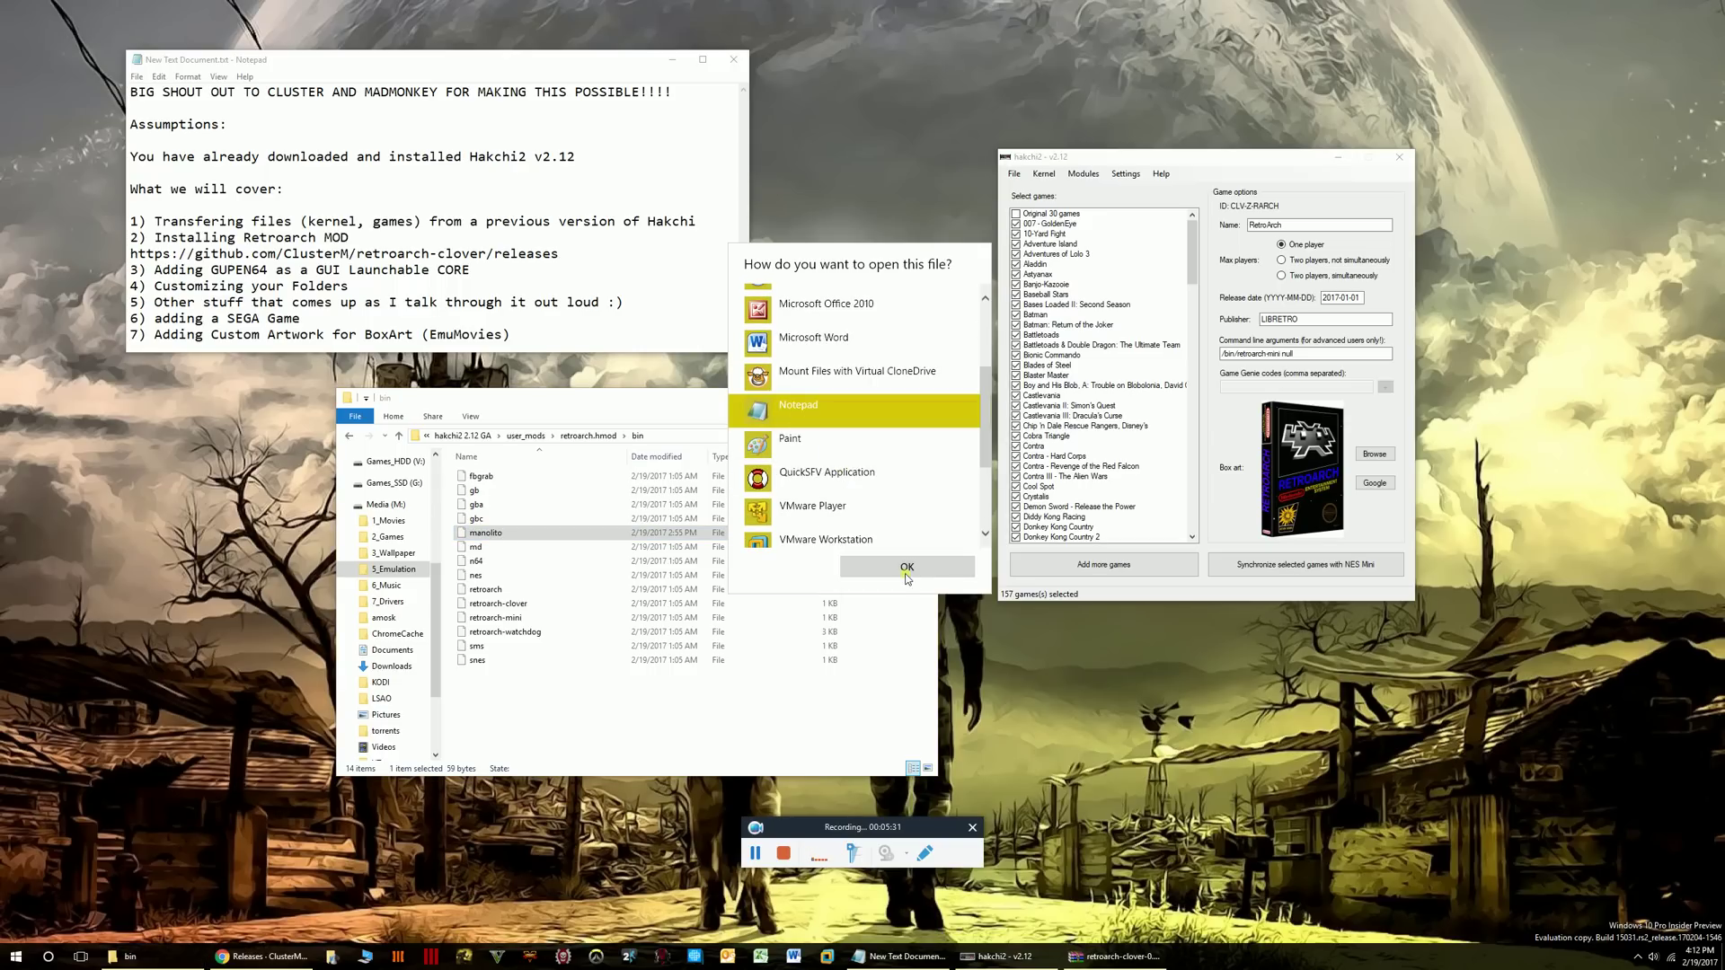
click(908, 568)
drag(845, 494, 1000, 245)
Open the n64 launcher script in Notepad alongside manolito.
double_click(471, 561)
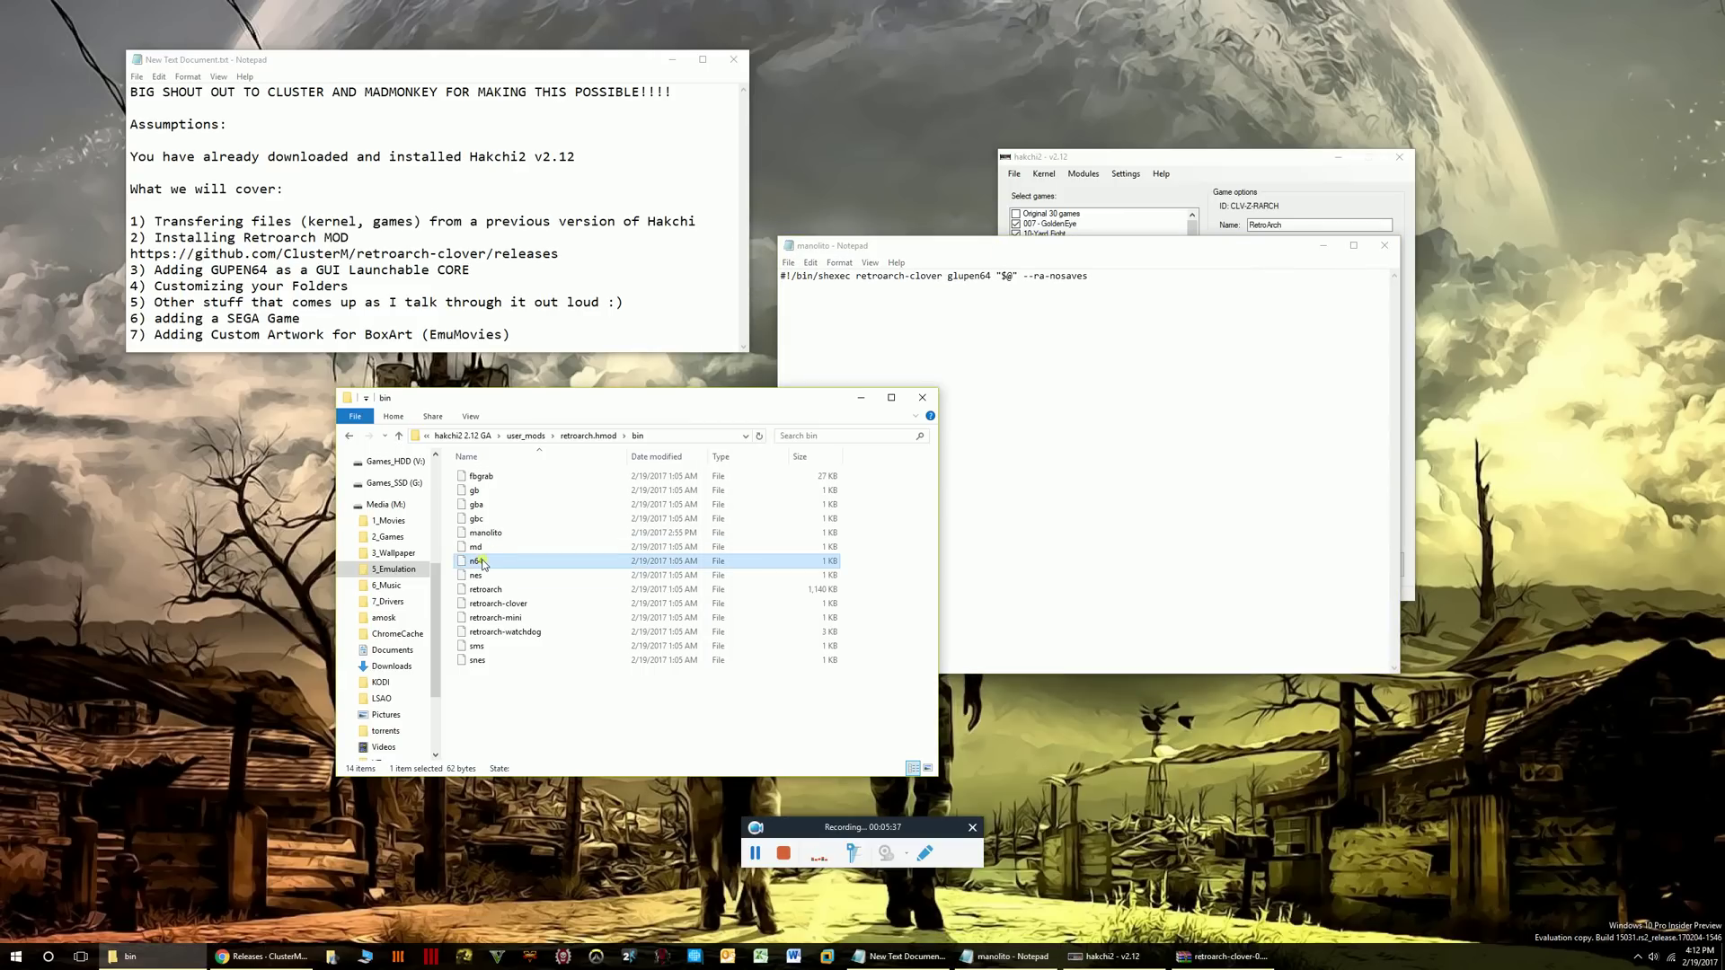
scroll(837, 424, down, 3)
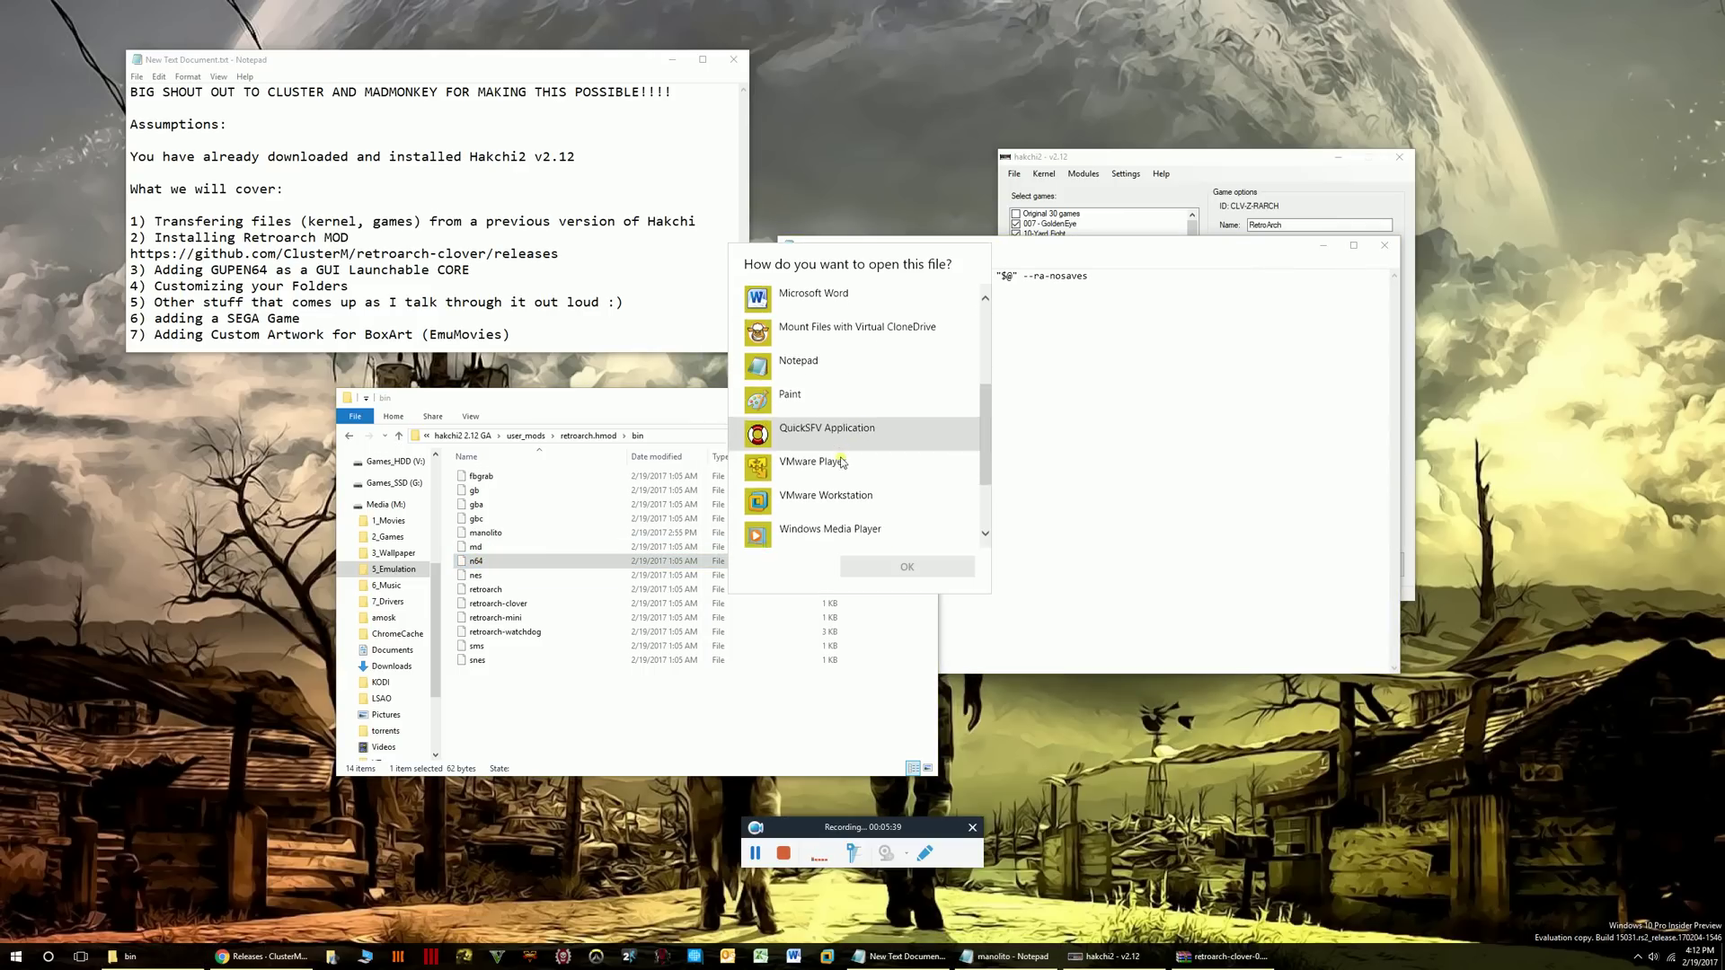
click(816, 375)
click(906, 566)
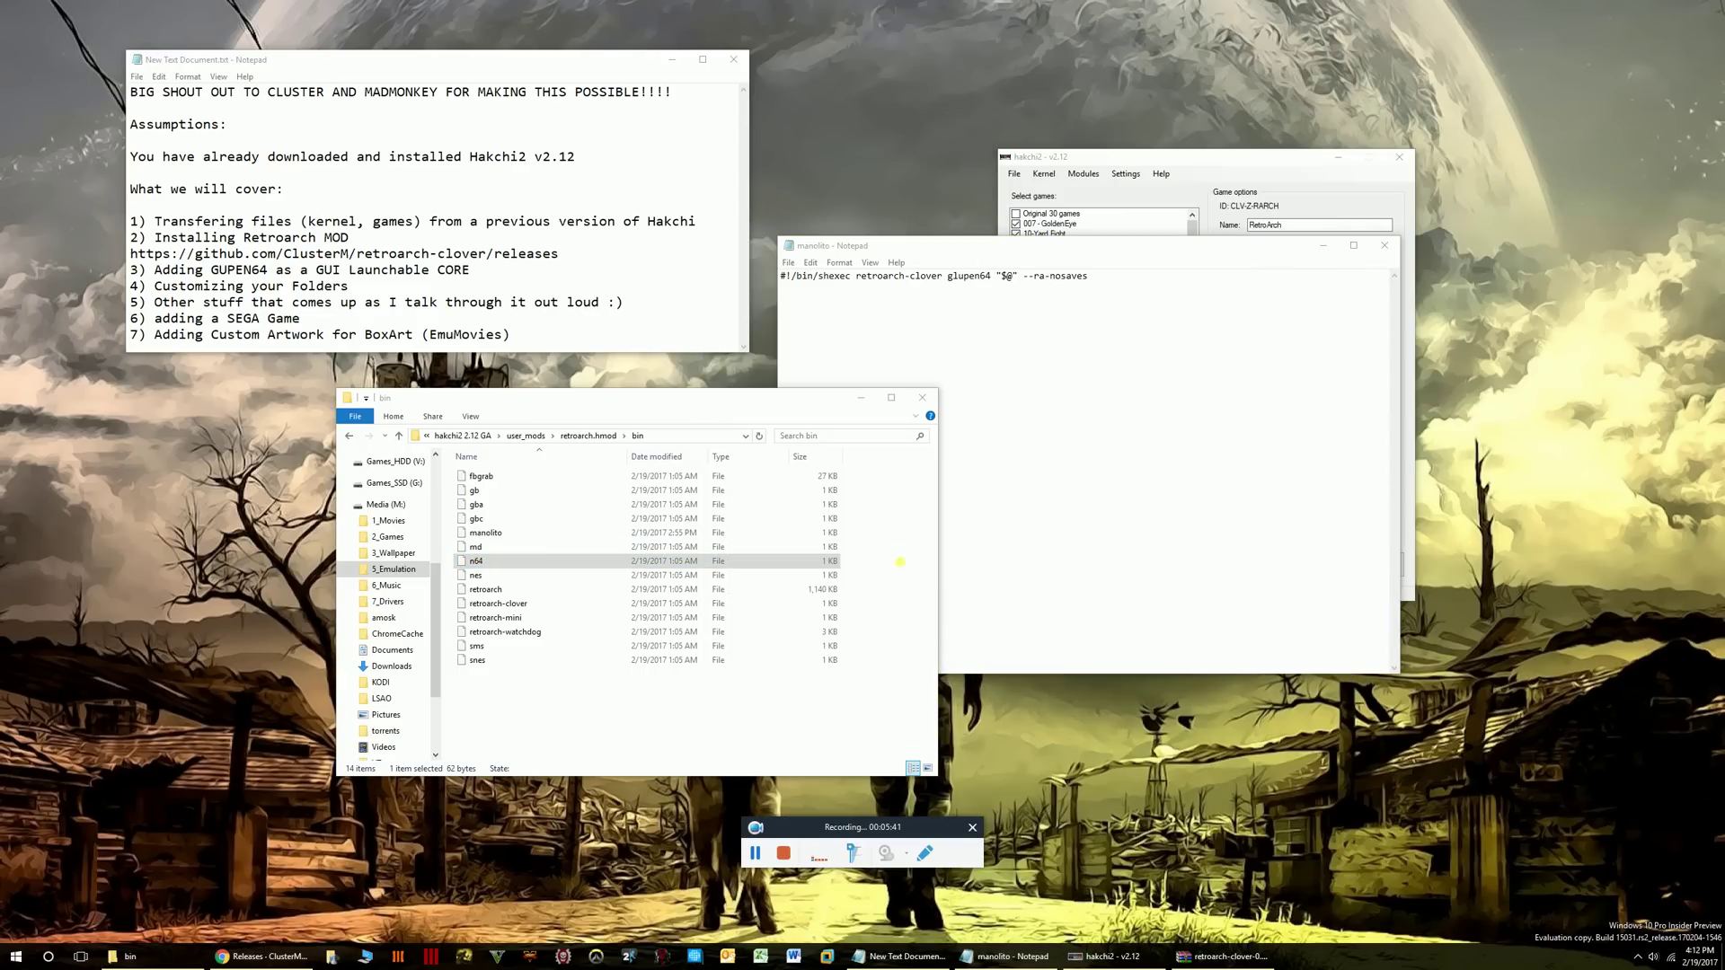
drag(948, 489, 1080, 304)
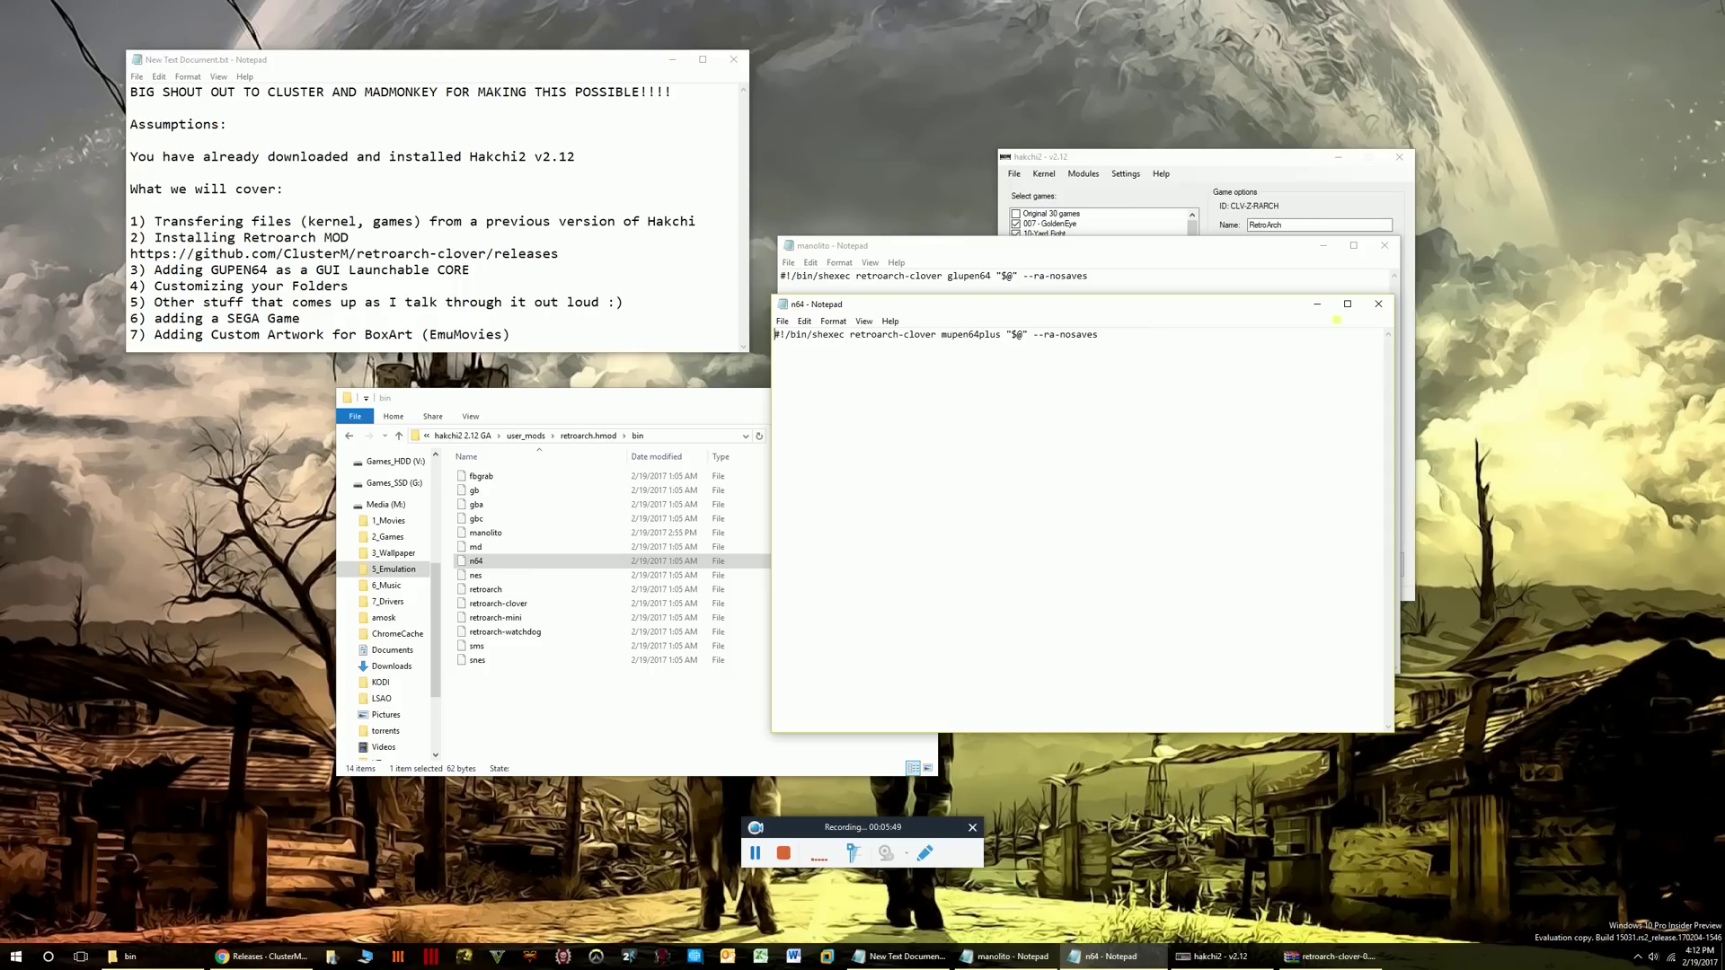
Close both Notepad scripts and select manolito in the bin folder.
click(1378, 303)
drag(1220, 252, 1205, 271)
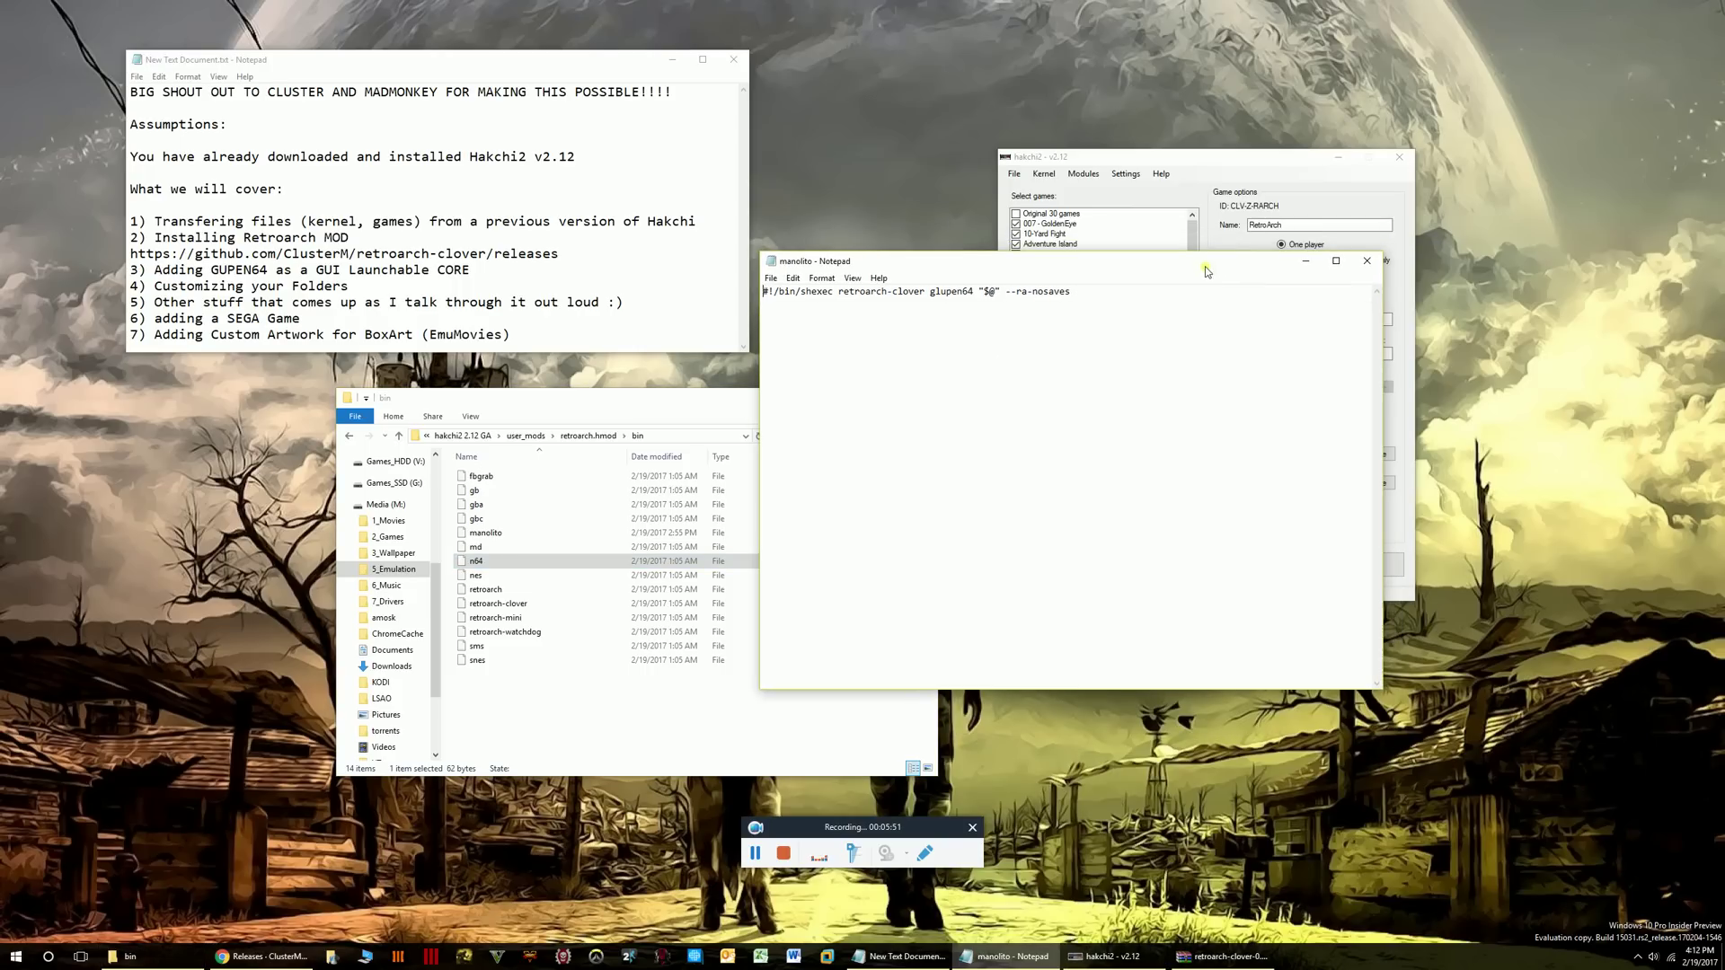
click(1366, 260)
click(486, 533)
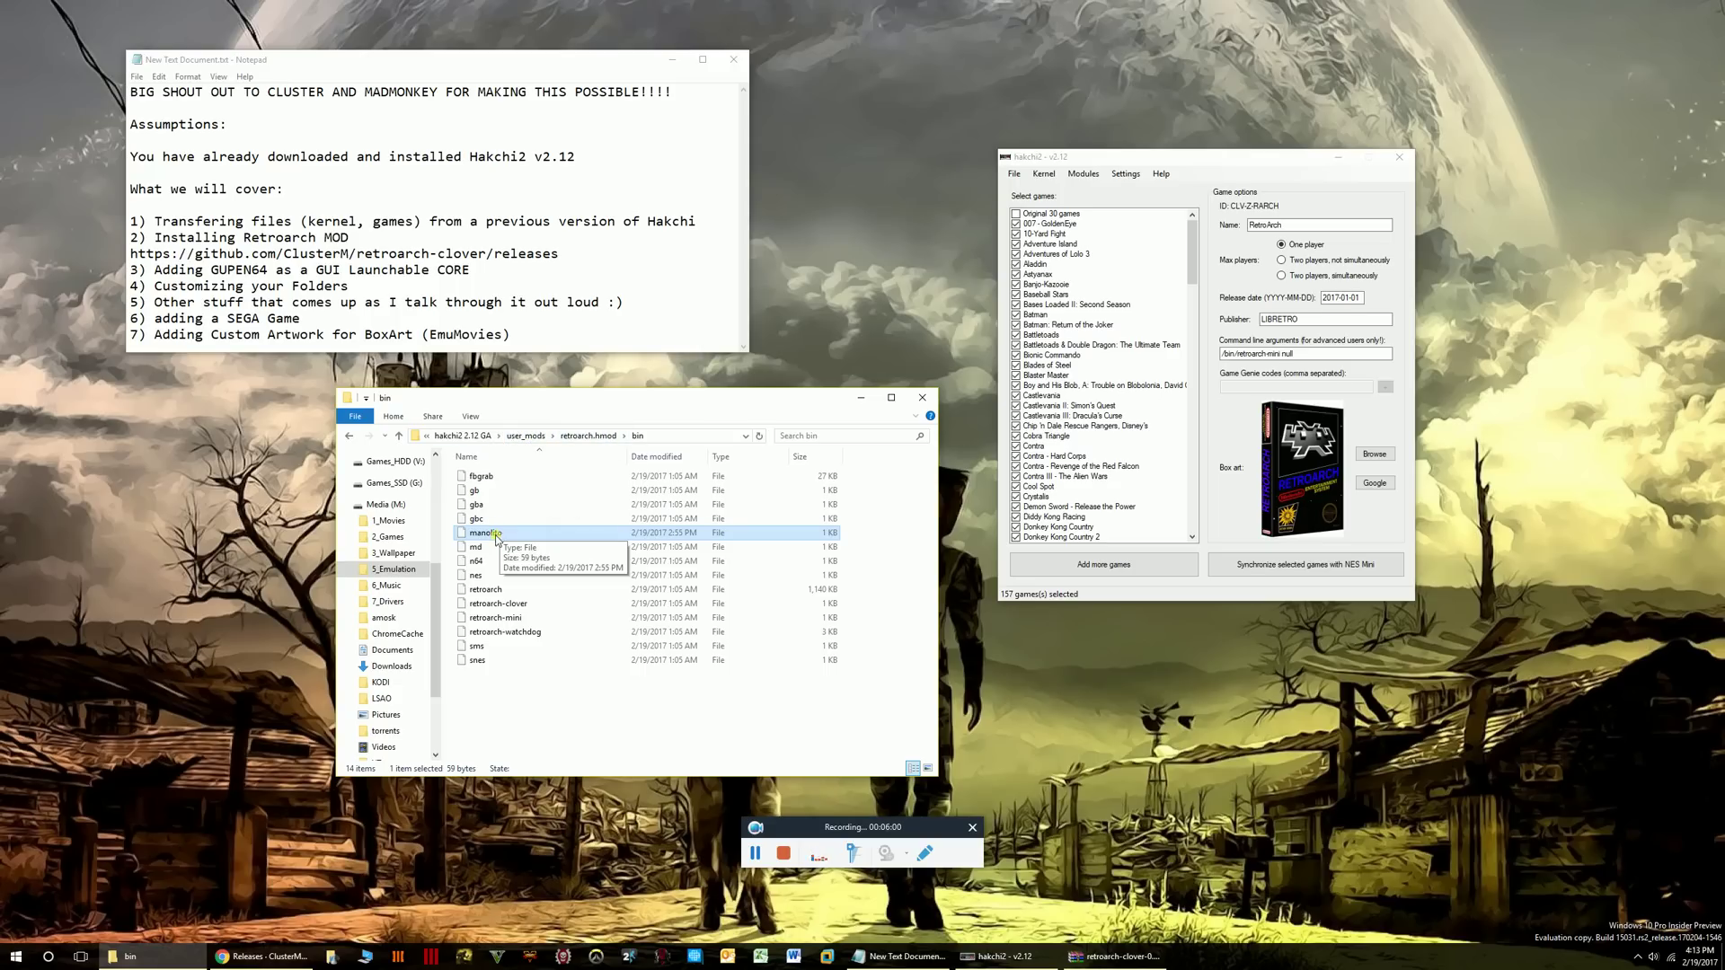
drag(559, 398, 515, 400)
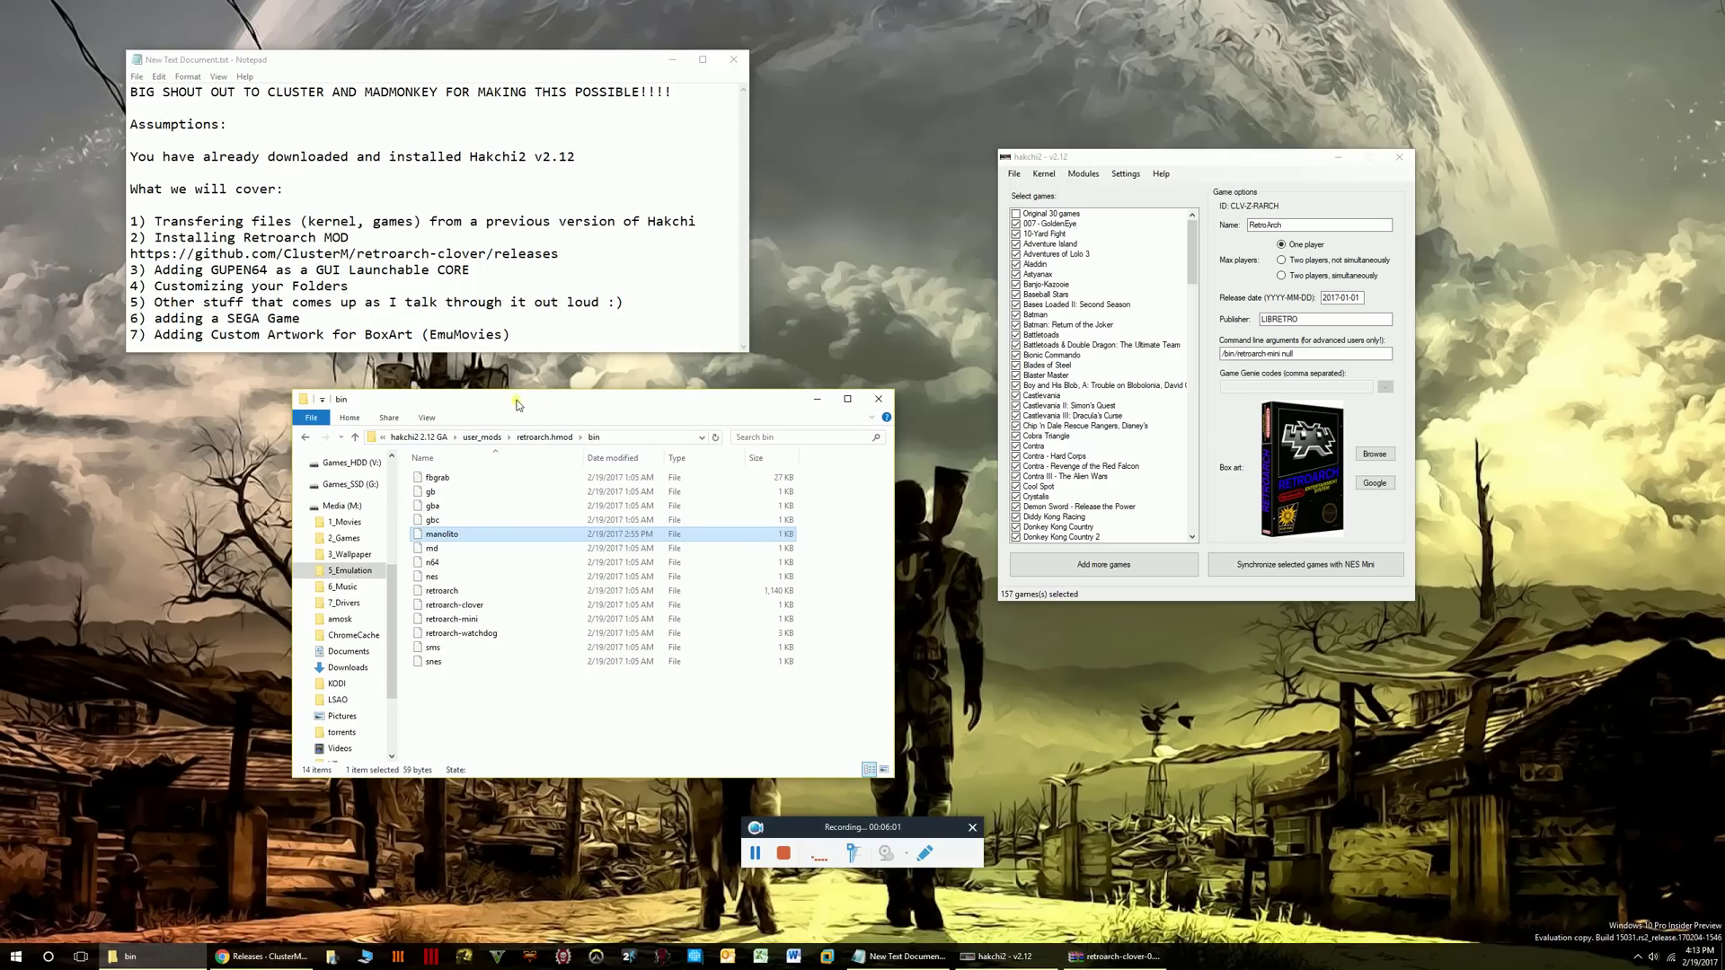
Close the bin folder and install the retroarch module via Modules > Install extra modules.
click(886, 405)
drag(1154, 160, 930, 289)
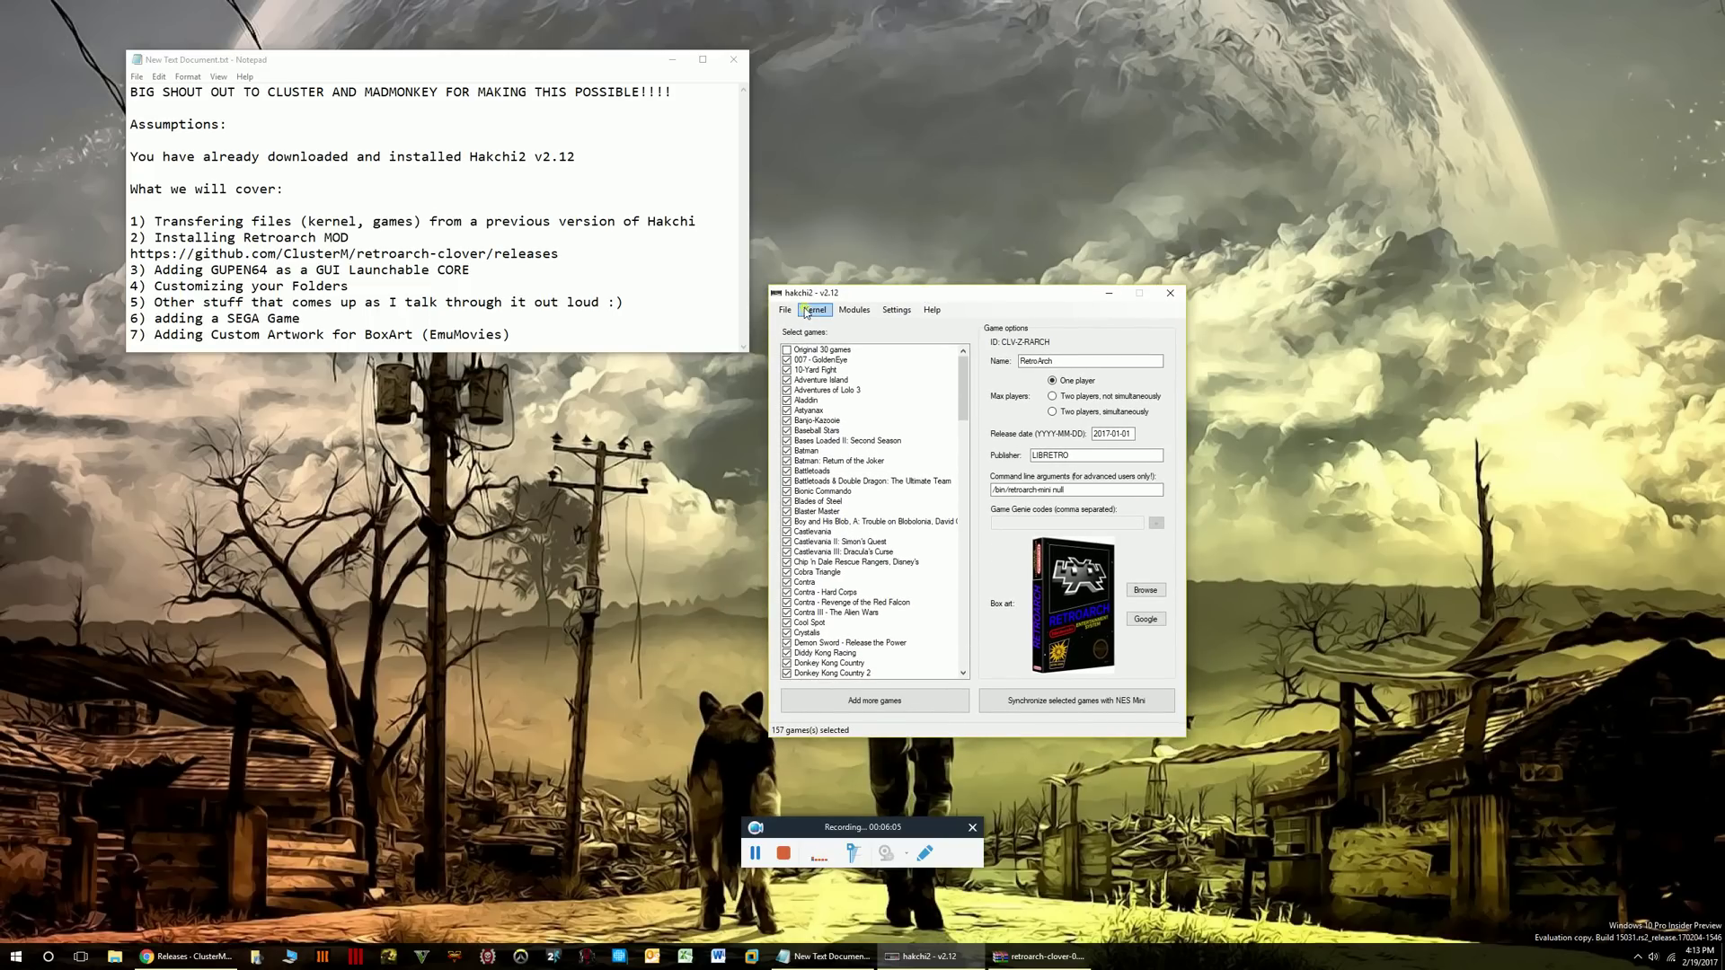
drag(885, 293, 890, 299)
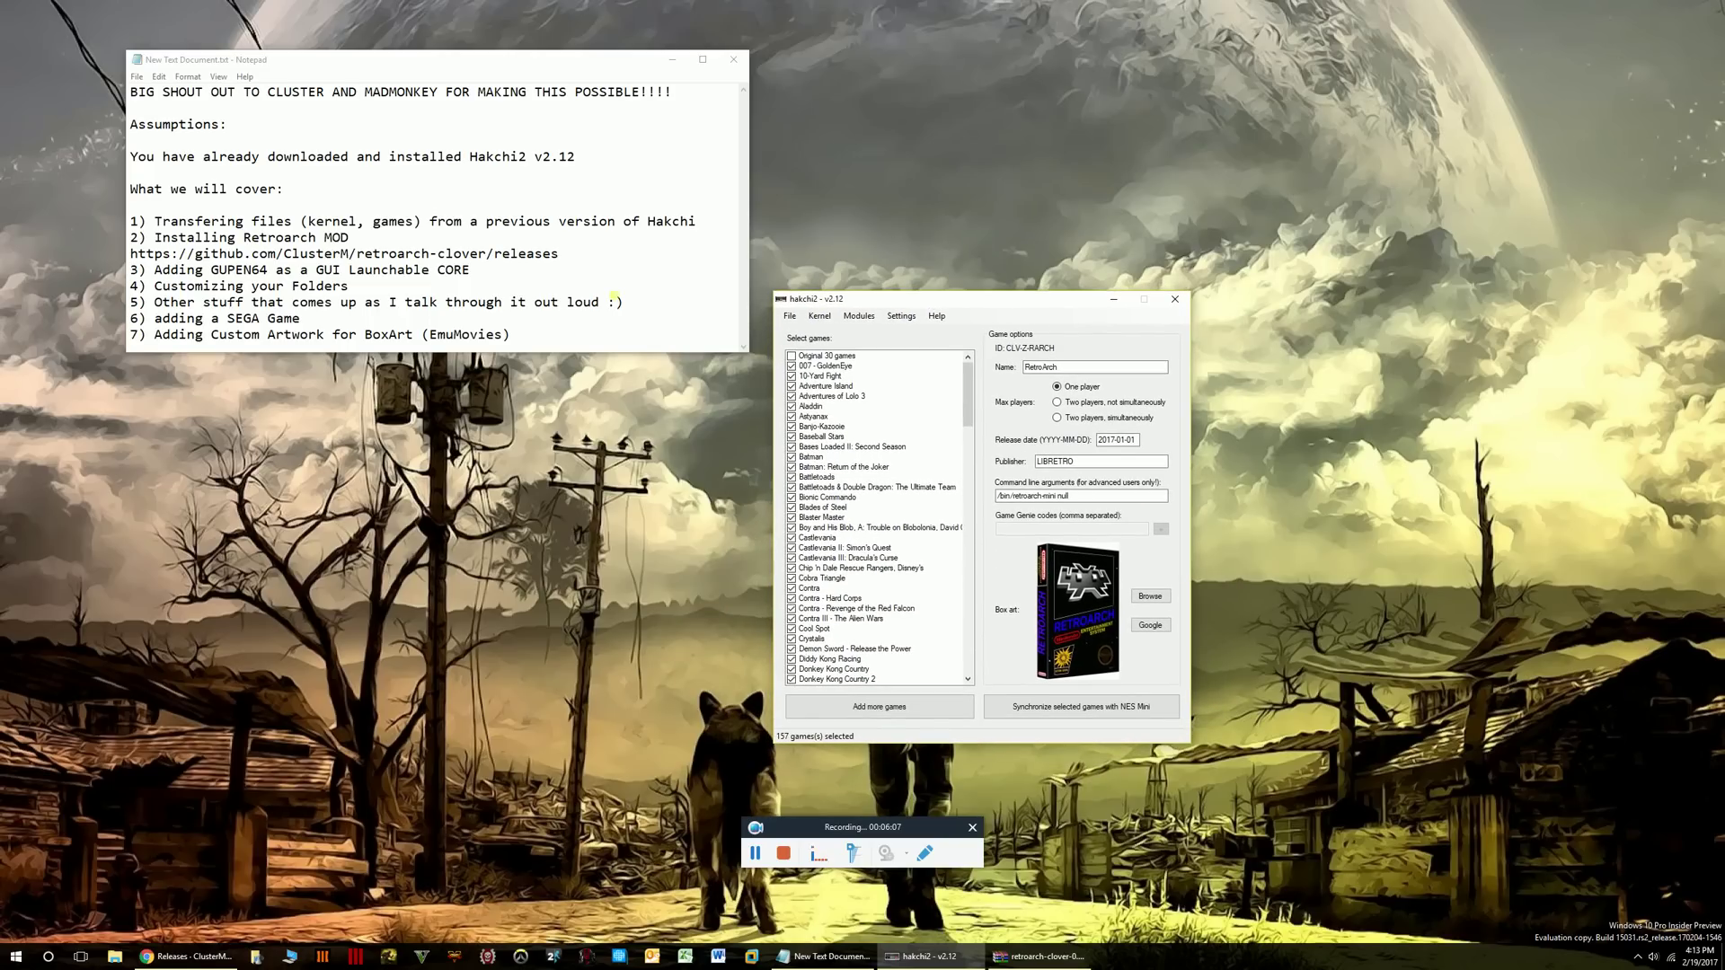
click(860, 317)
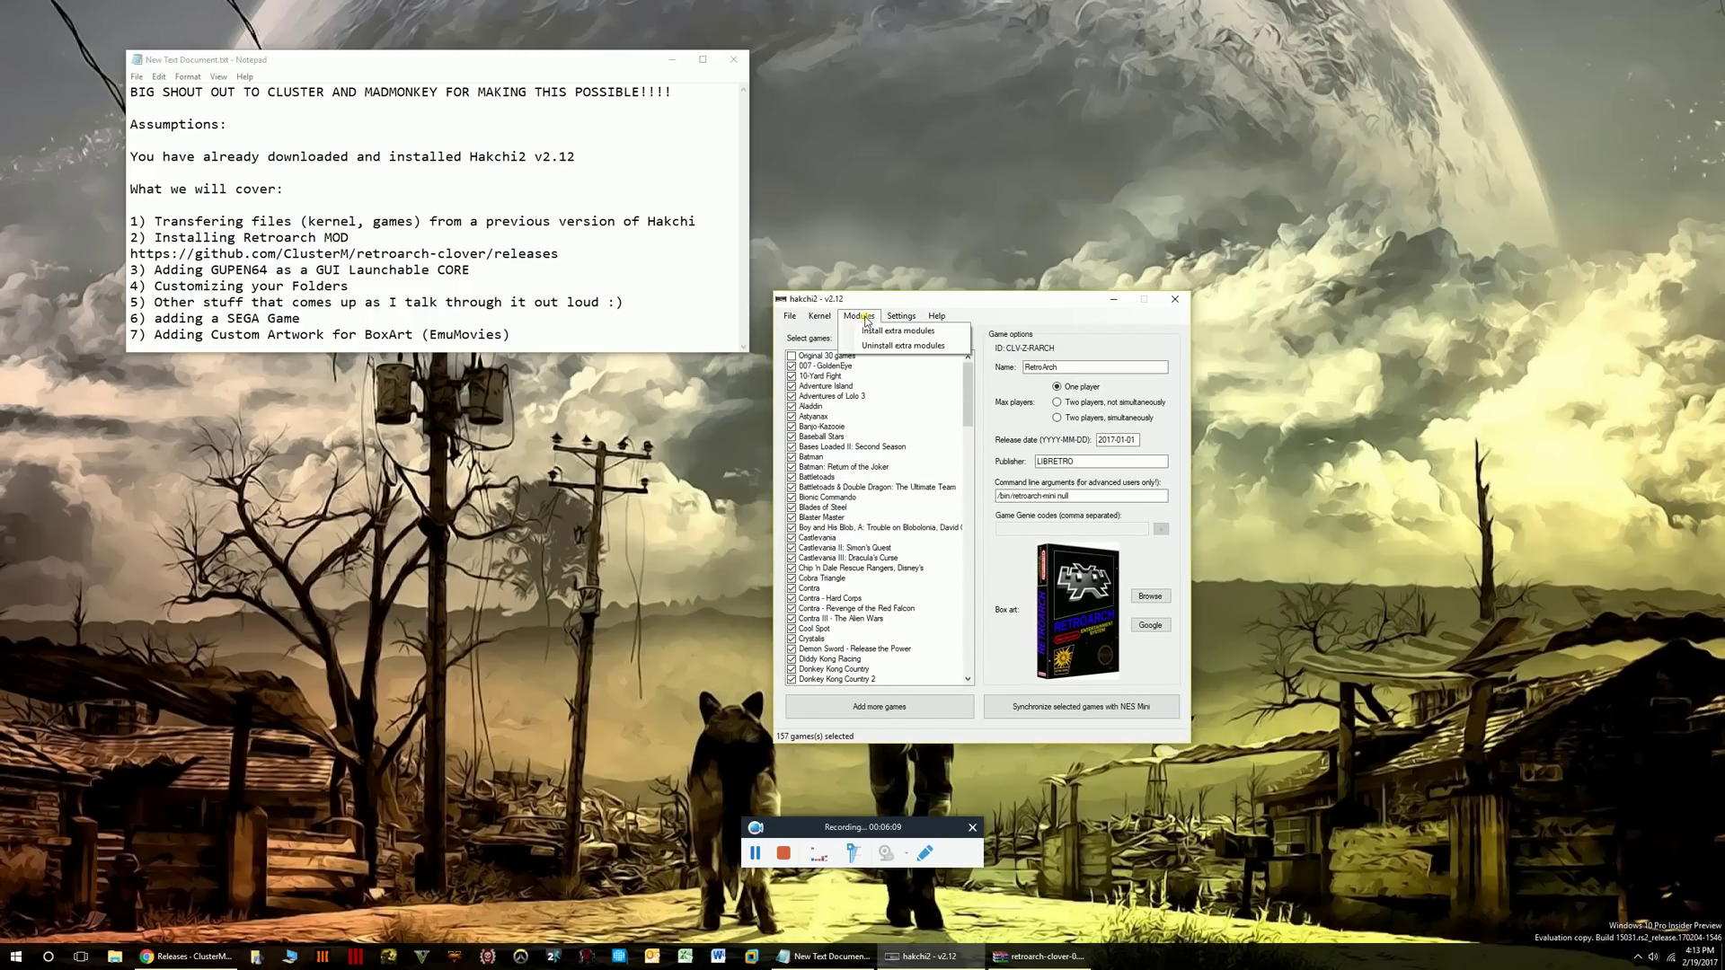
click(882, 332)
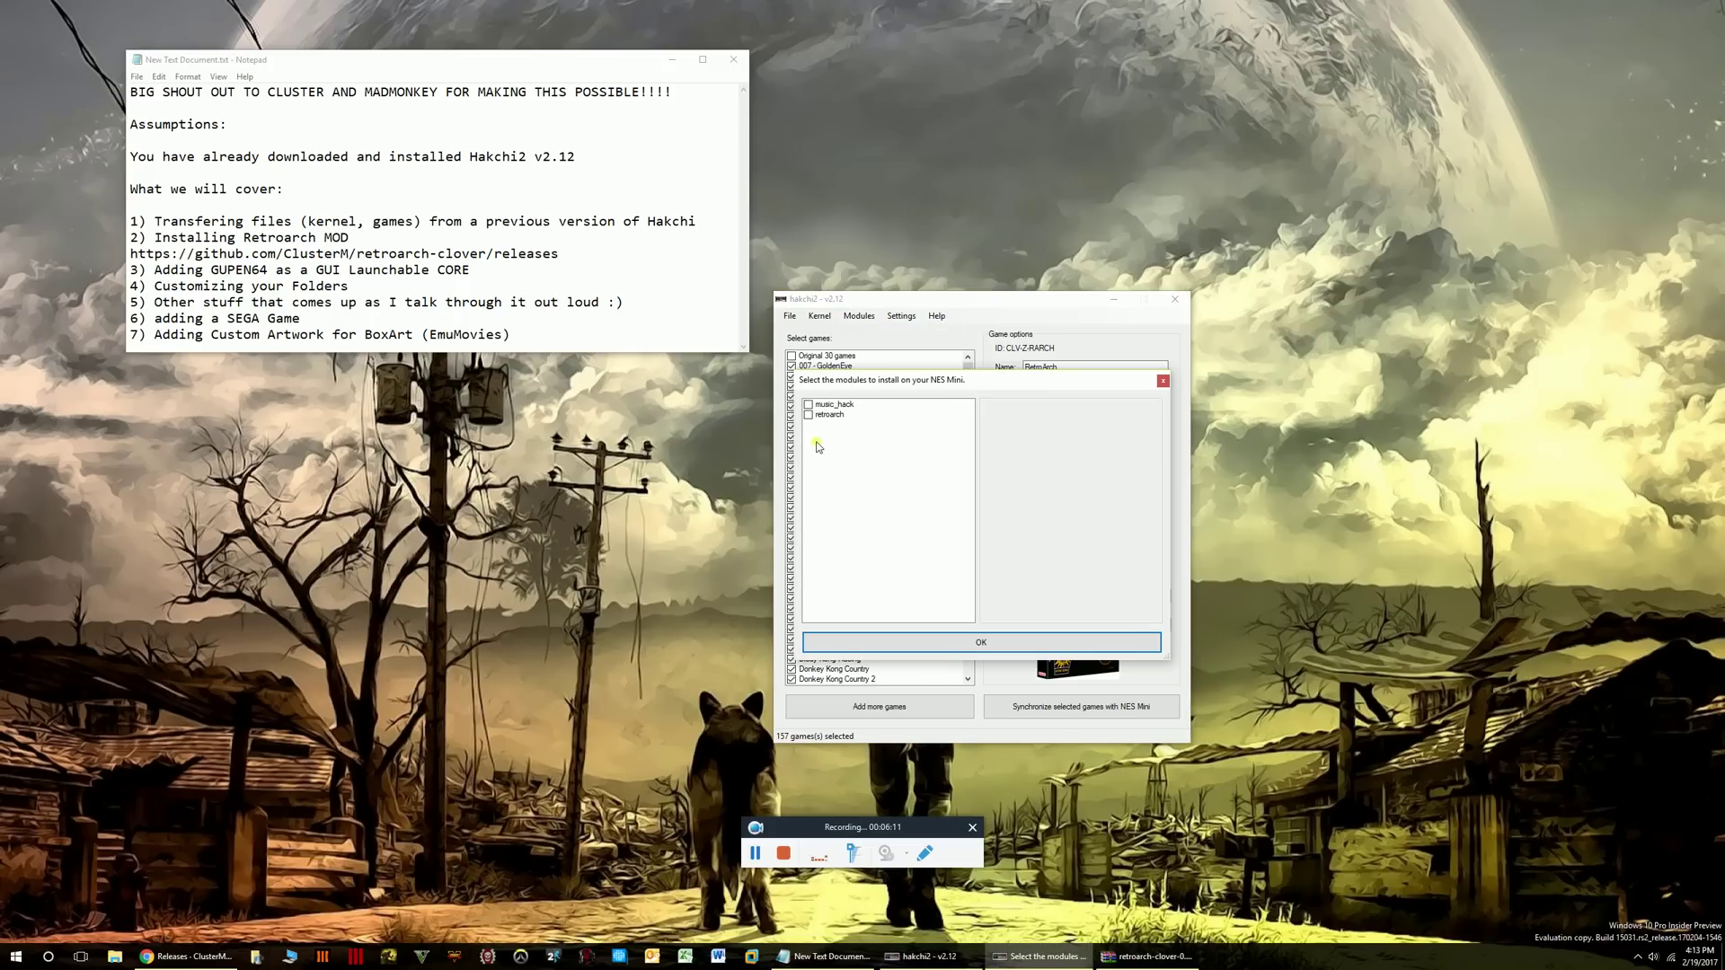
click(808, 415)
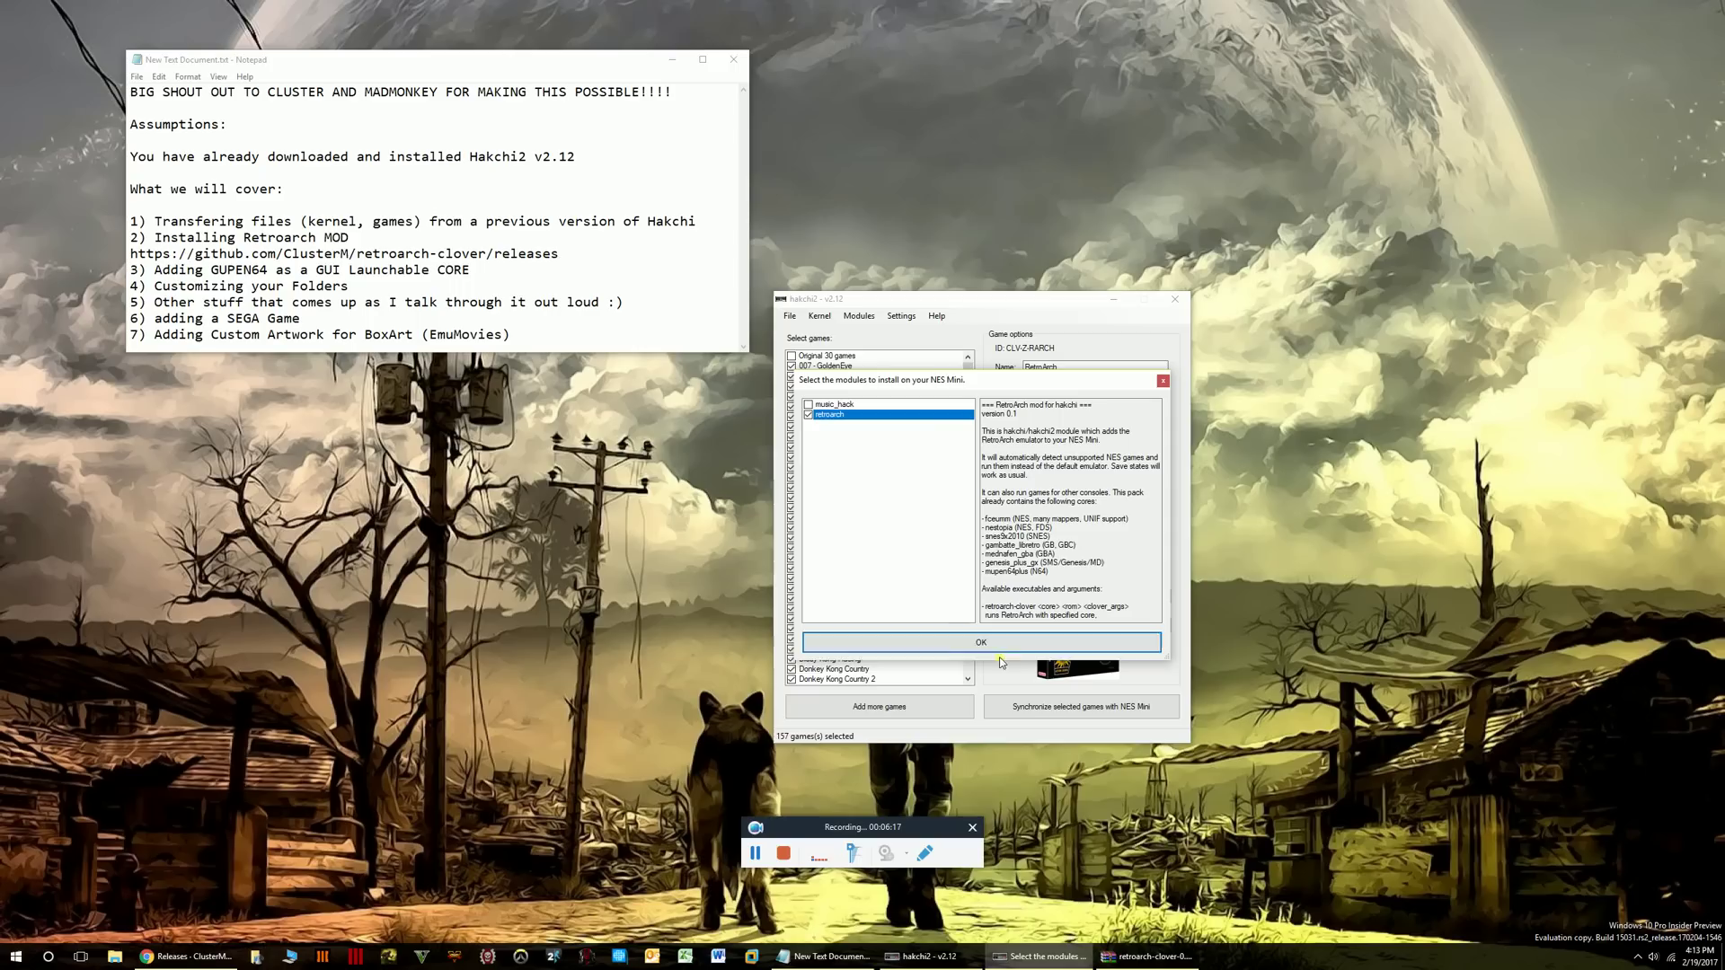
click(1163, 381)
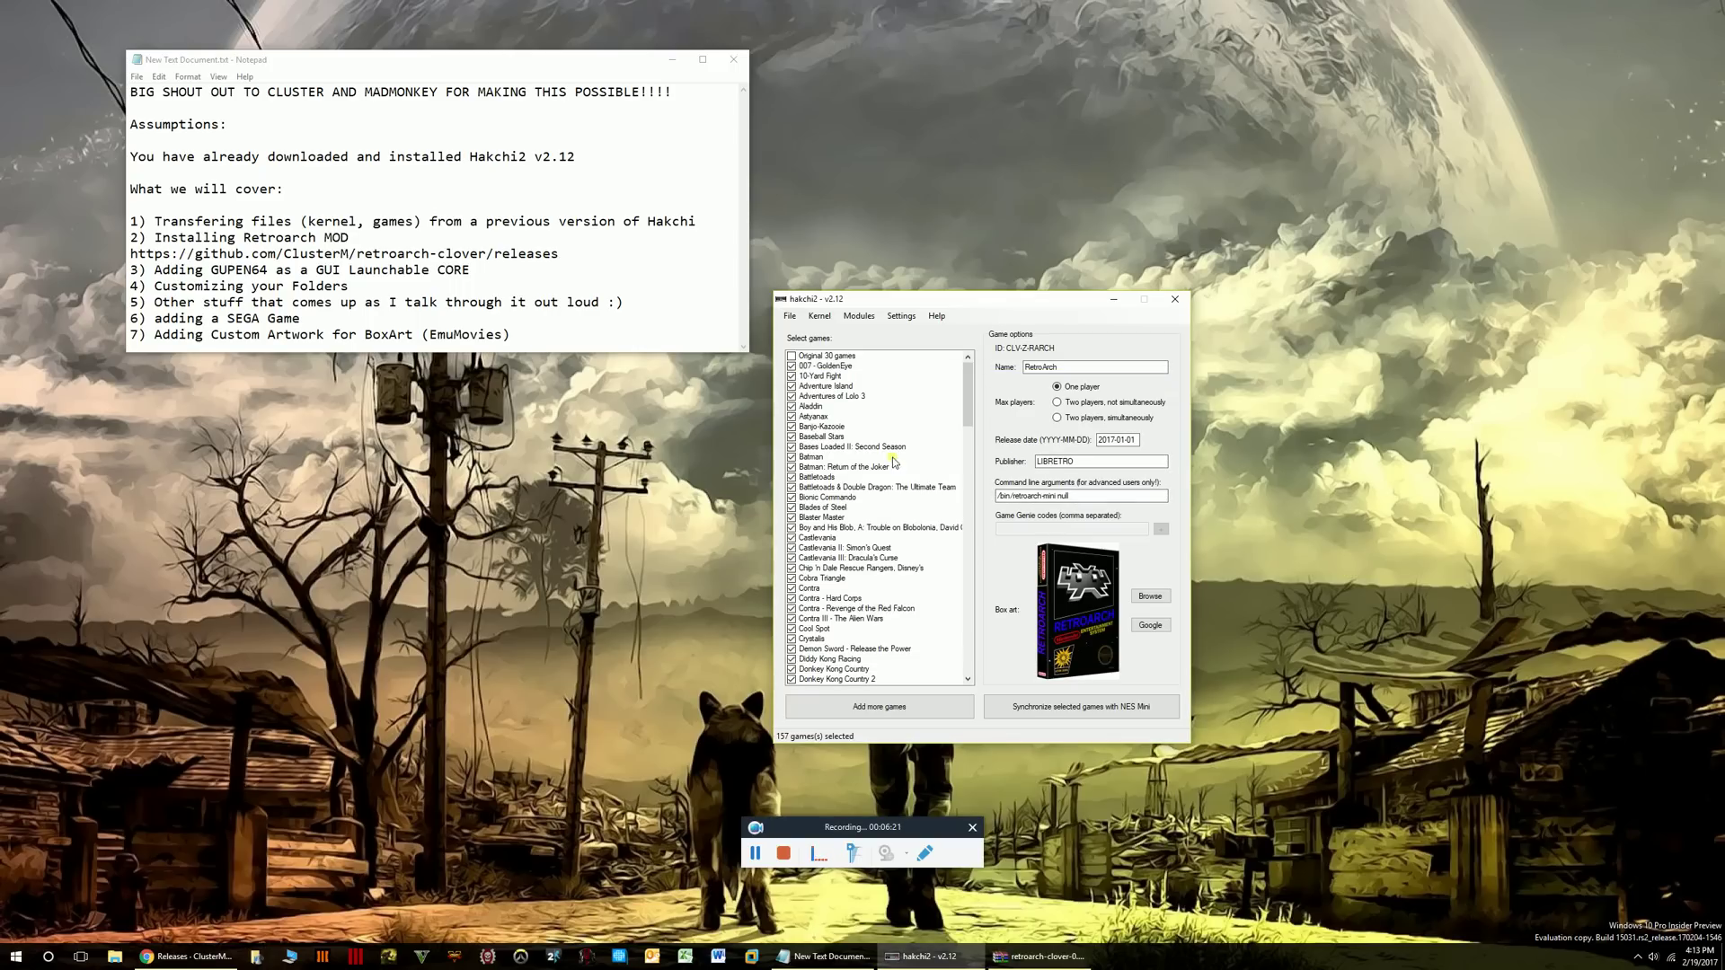
Browse hakchi2's game list past F-ZERO, Gradius III, Jackal and Kickle Cubicle.
drag(948, 300, 941, 286)
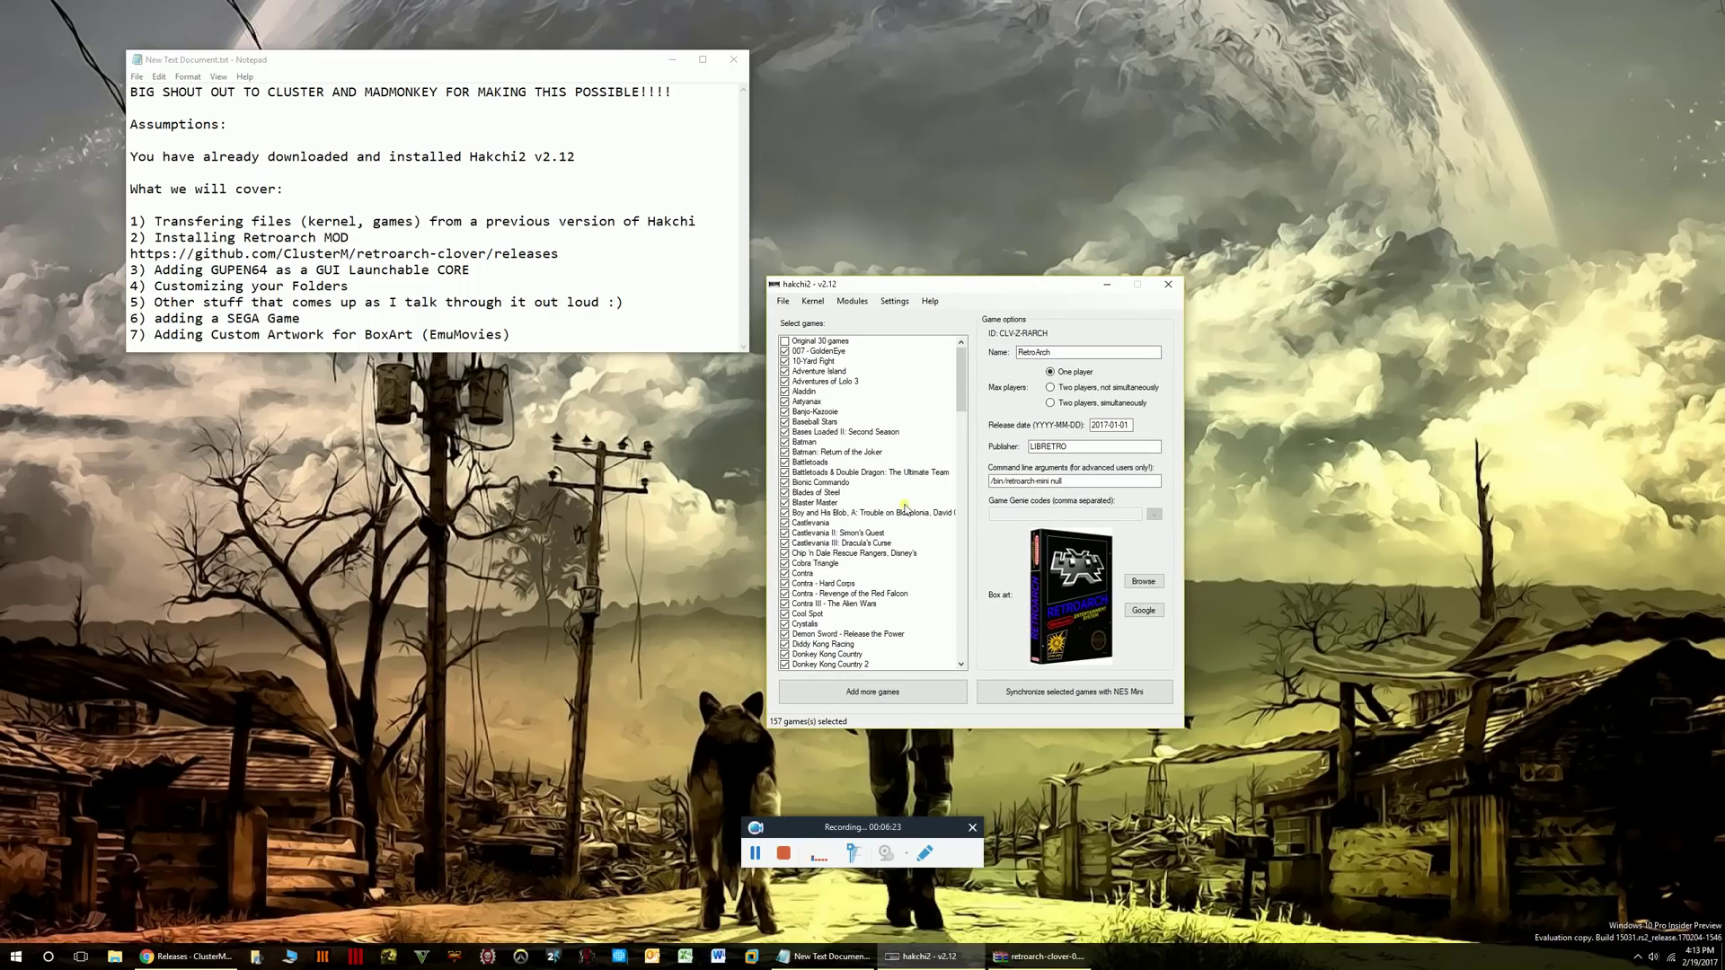
drag(968, 282, 965, 254)
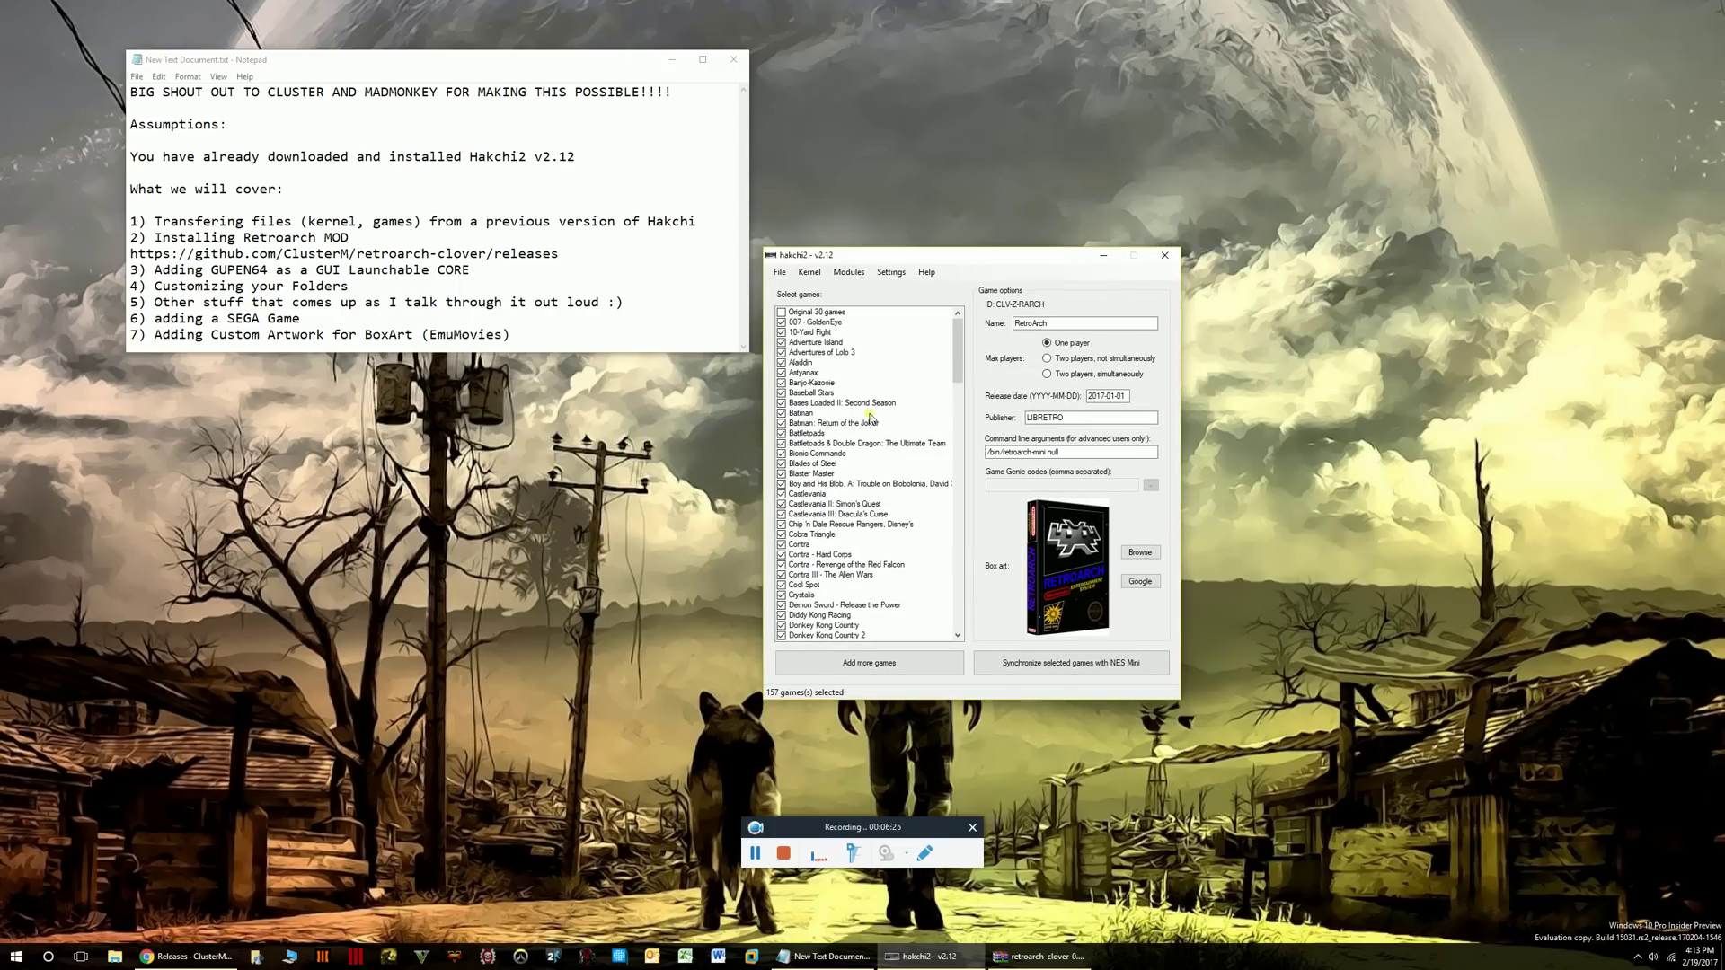
scroll(849, 415, down, 10)
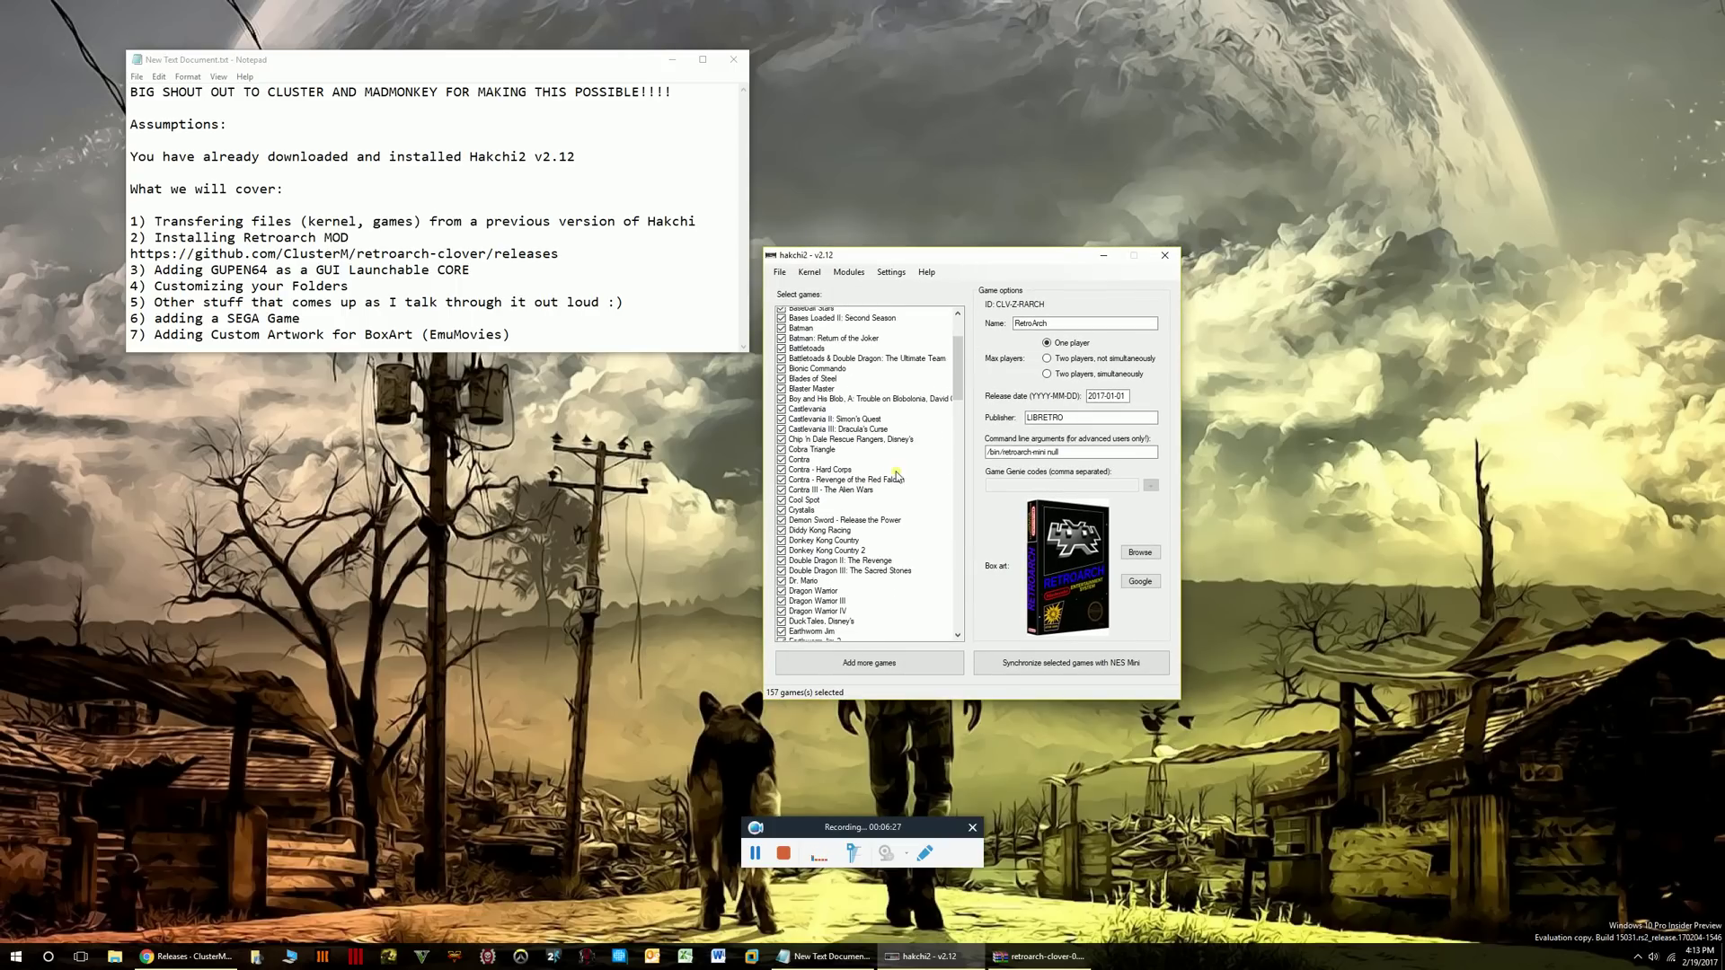
scroll(901, 486, down, 1)
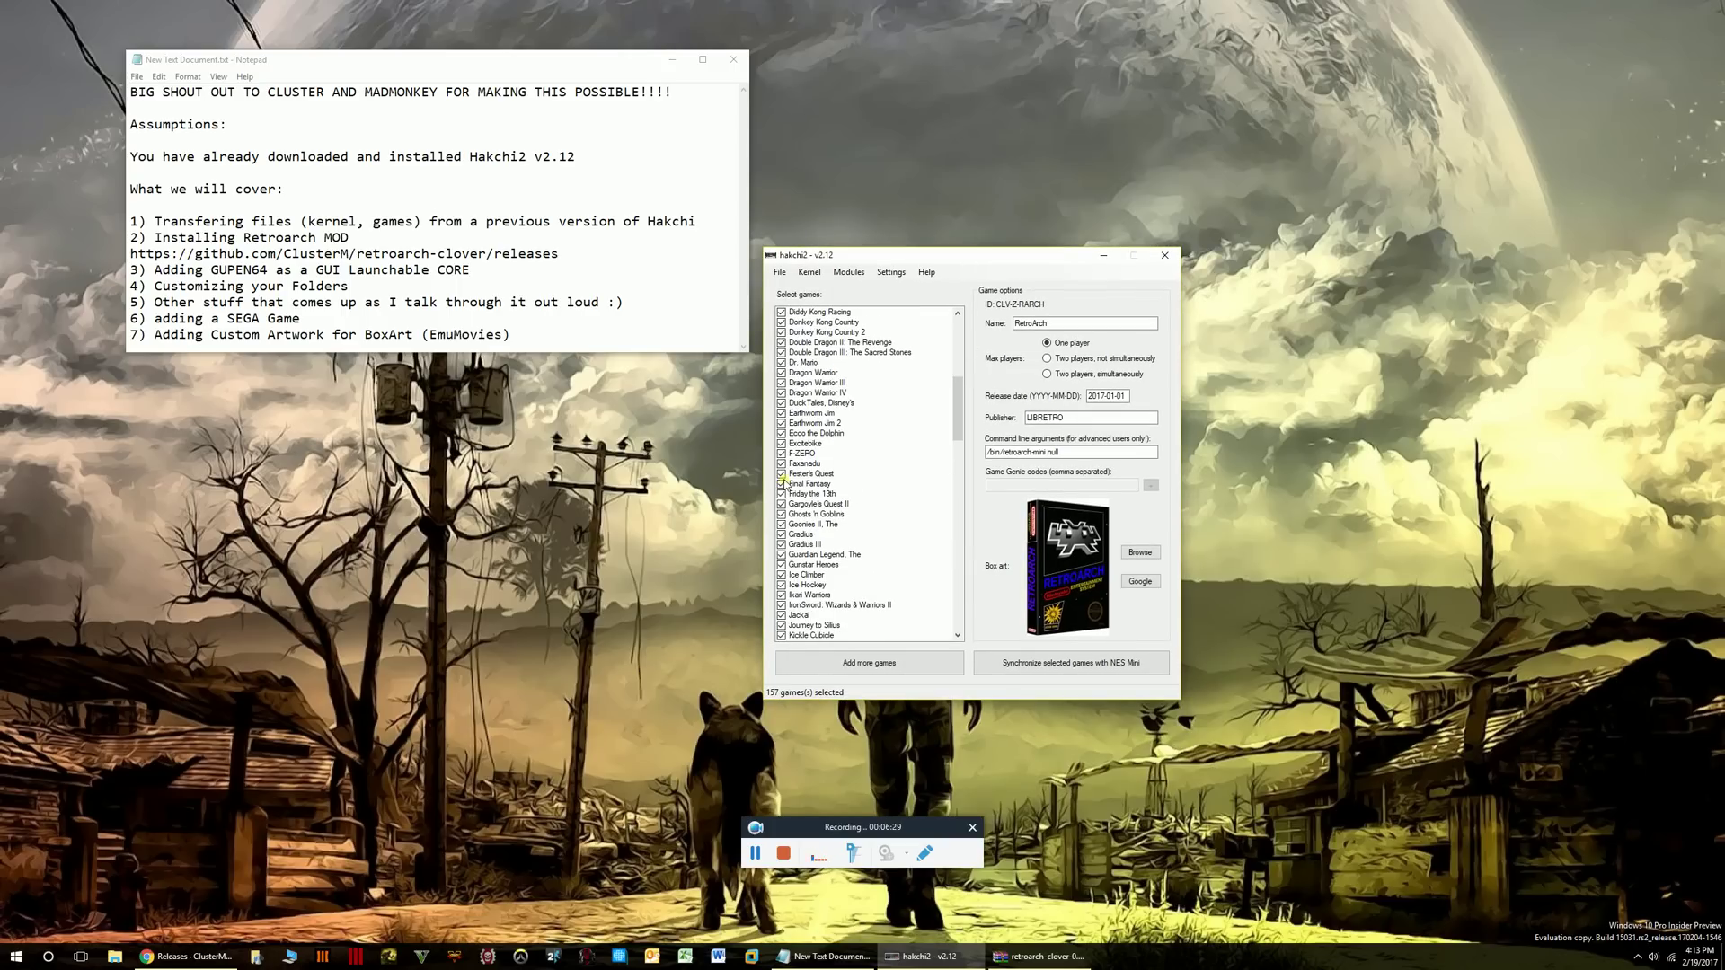
click(812, 443)
click(814, 454)
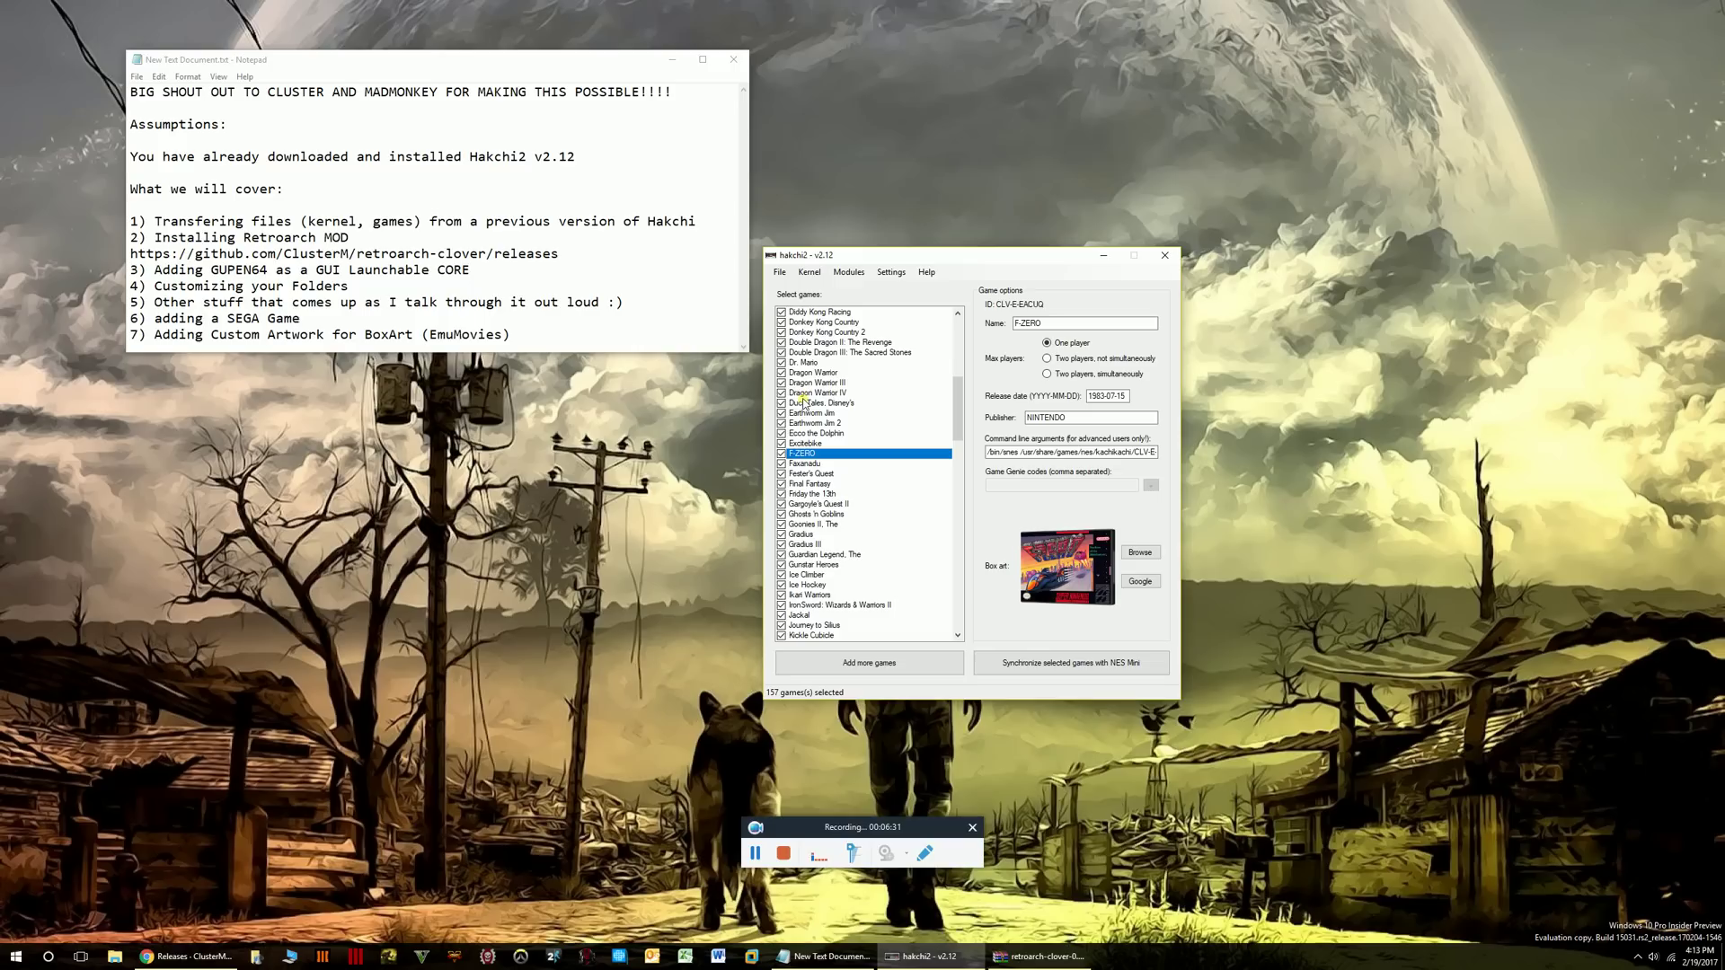
key(Down)
key(Down)
key(Down)
key(Down)
key(Down)
key(Down)
key(Down)
key(Down)
key(Down)
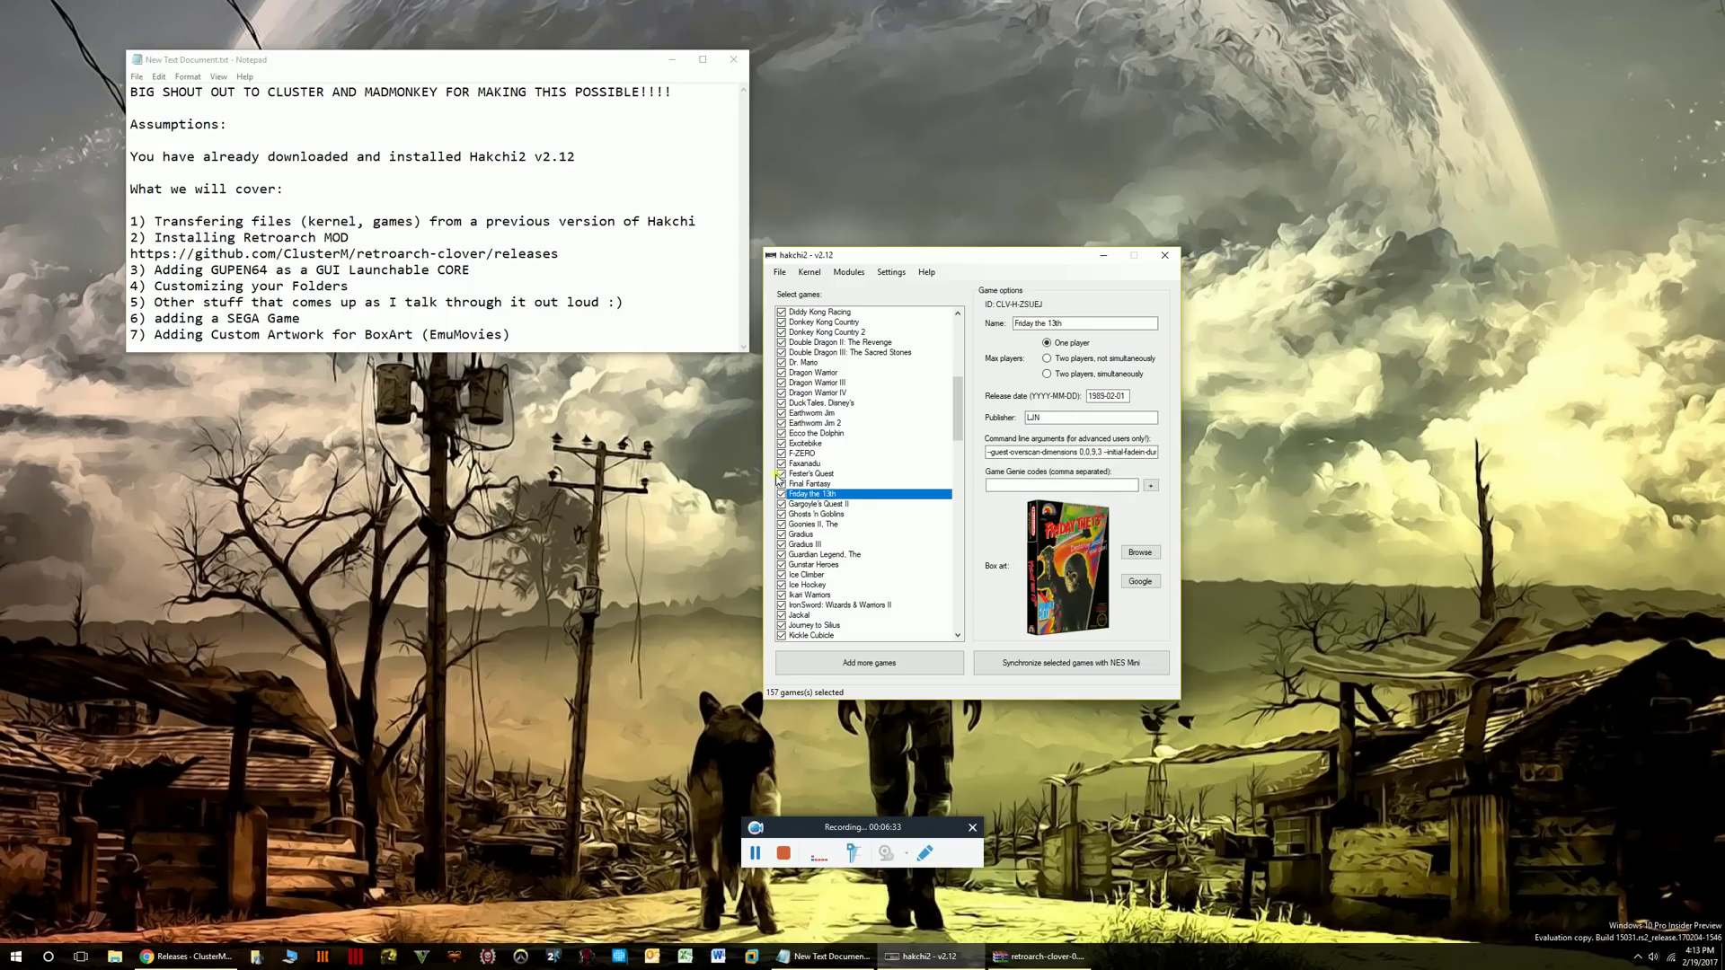
key(Down)
key(Down)
key(Down)
key(Down)
key(Down)
key(Down)
key(Down)
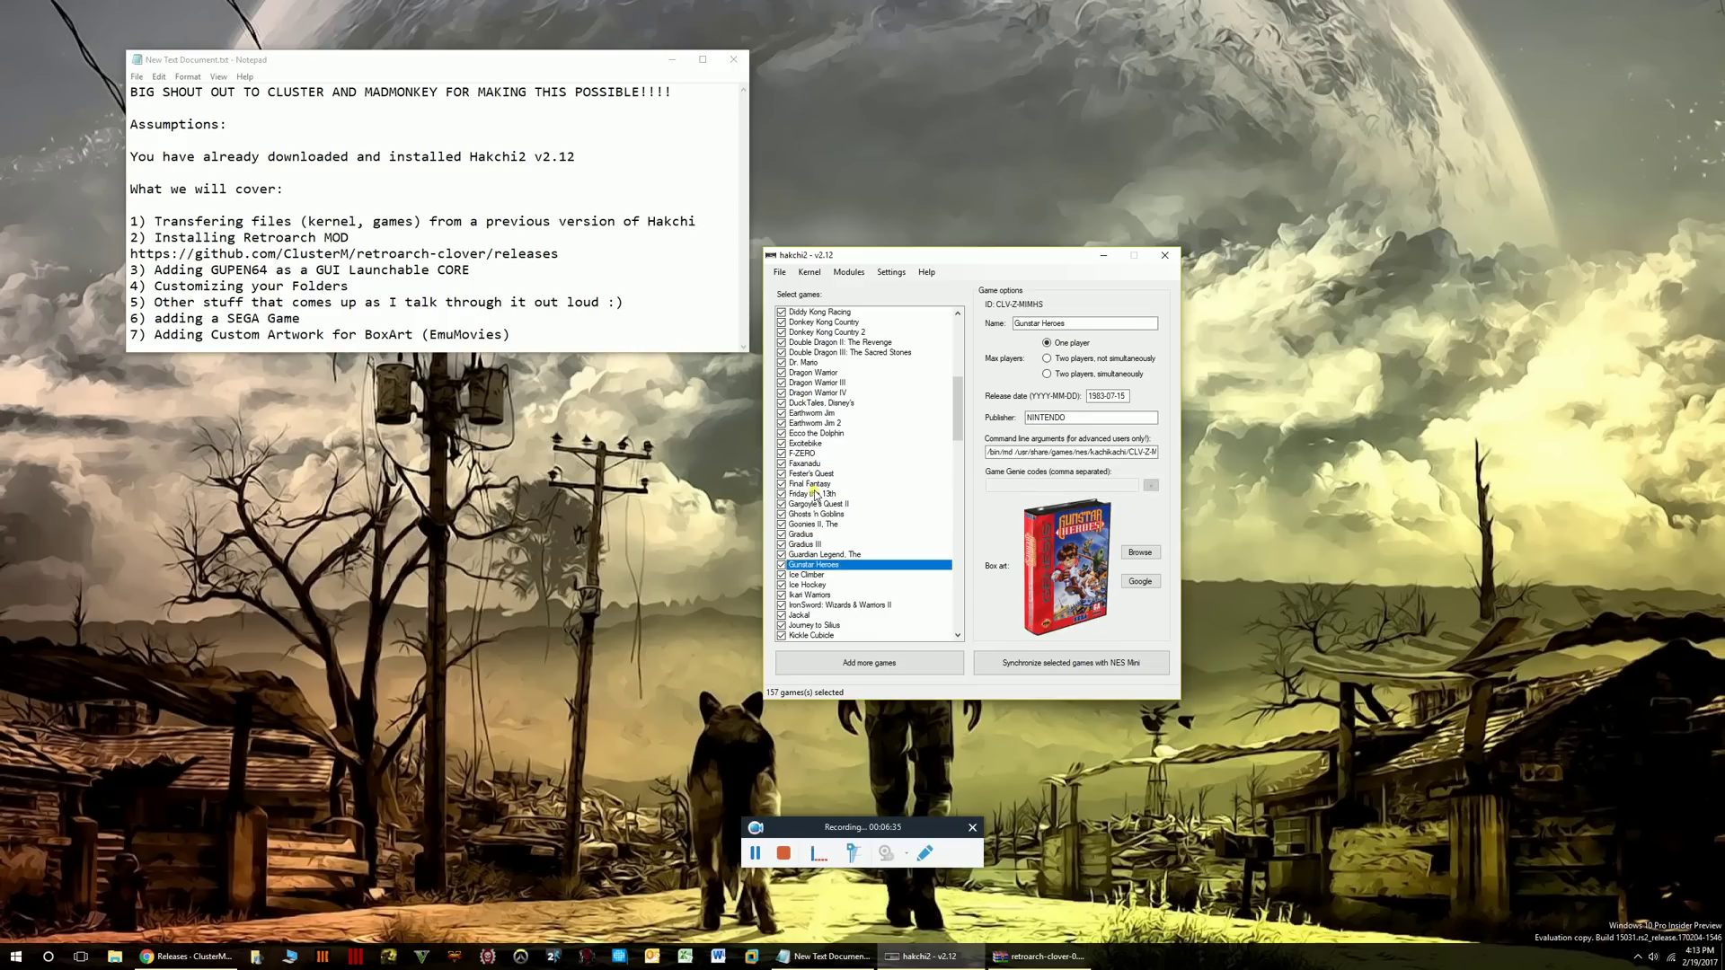
key(Down)
key(Down)
scroll(825, 519, down, 3)
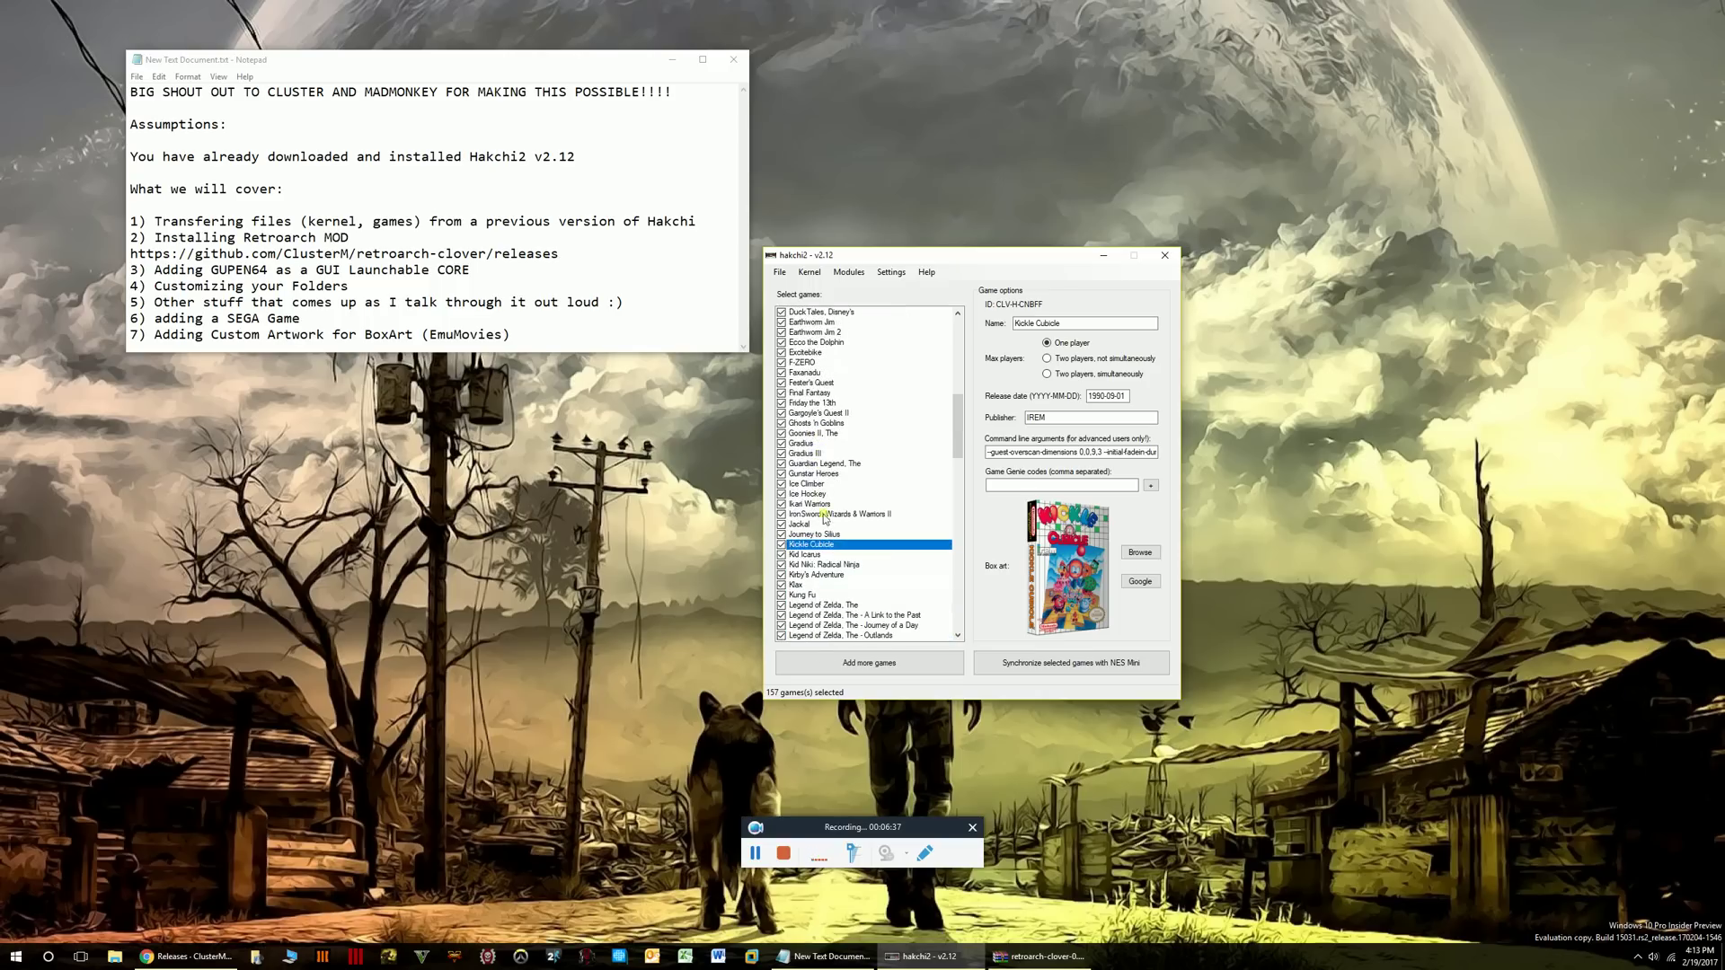
drag(958, 431, 959, 519)
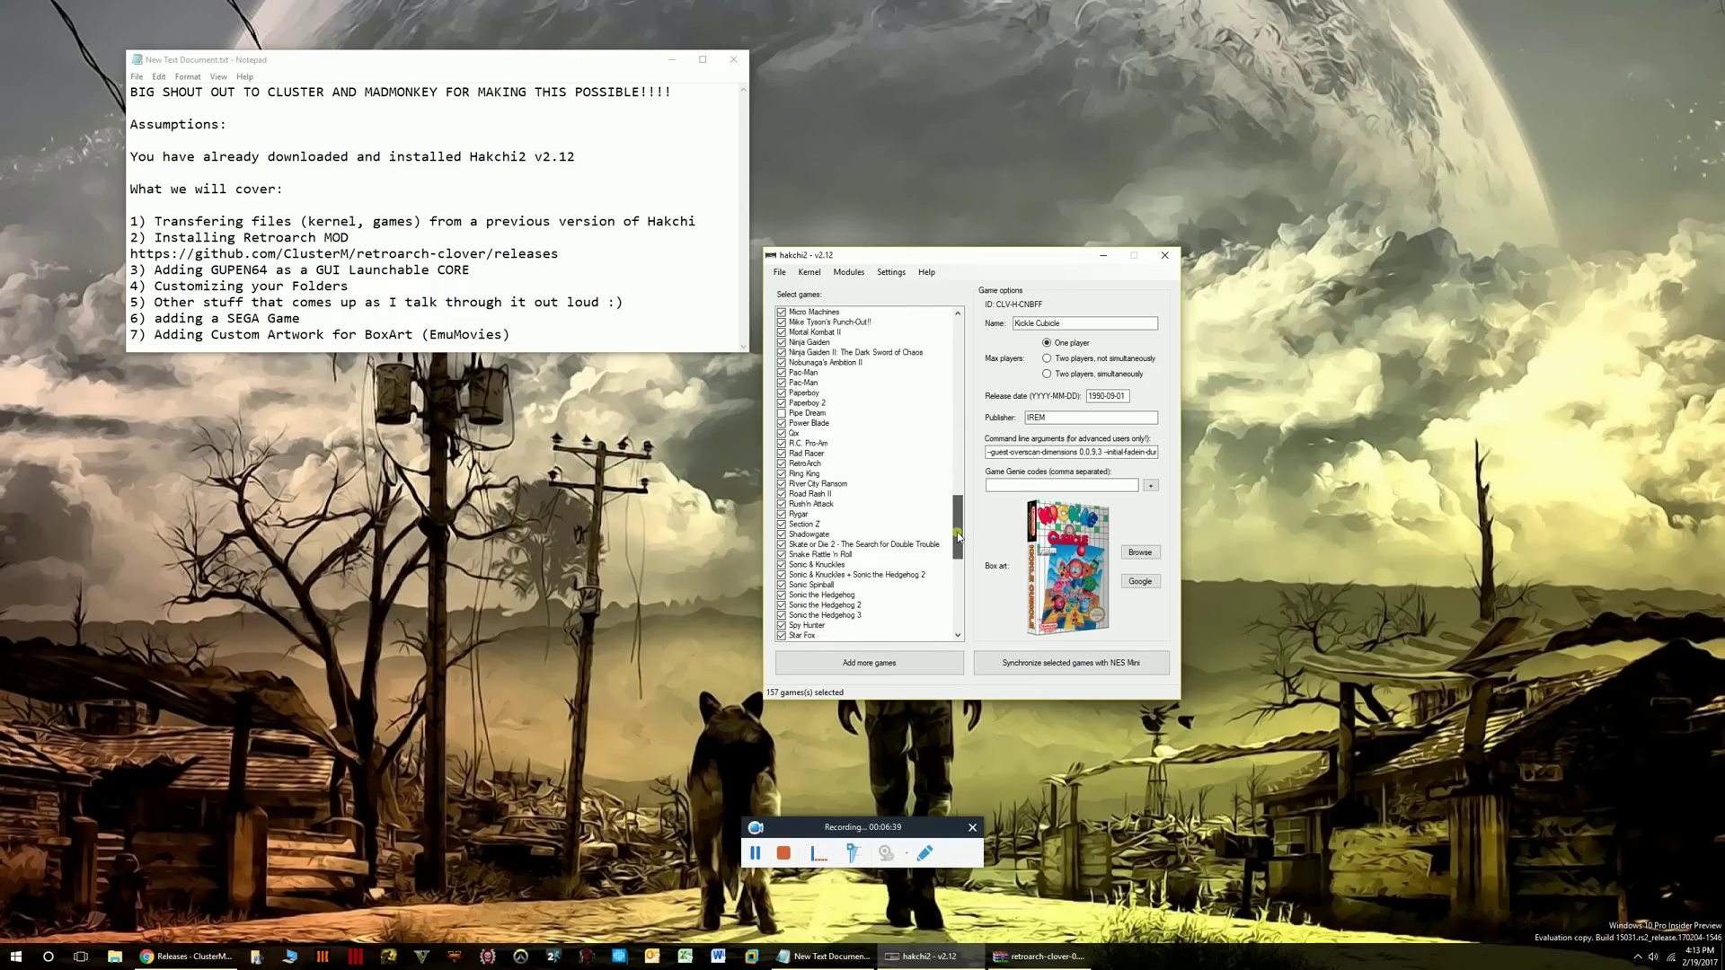
drag(958, 536, 958, 577)
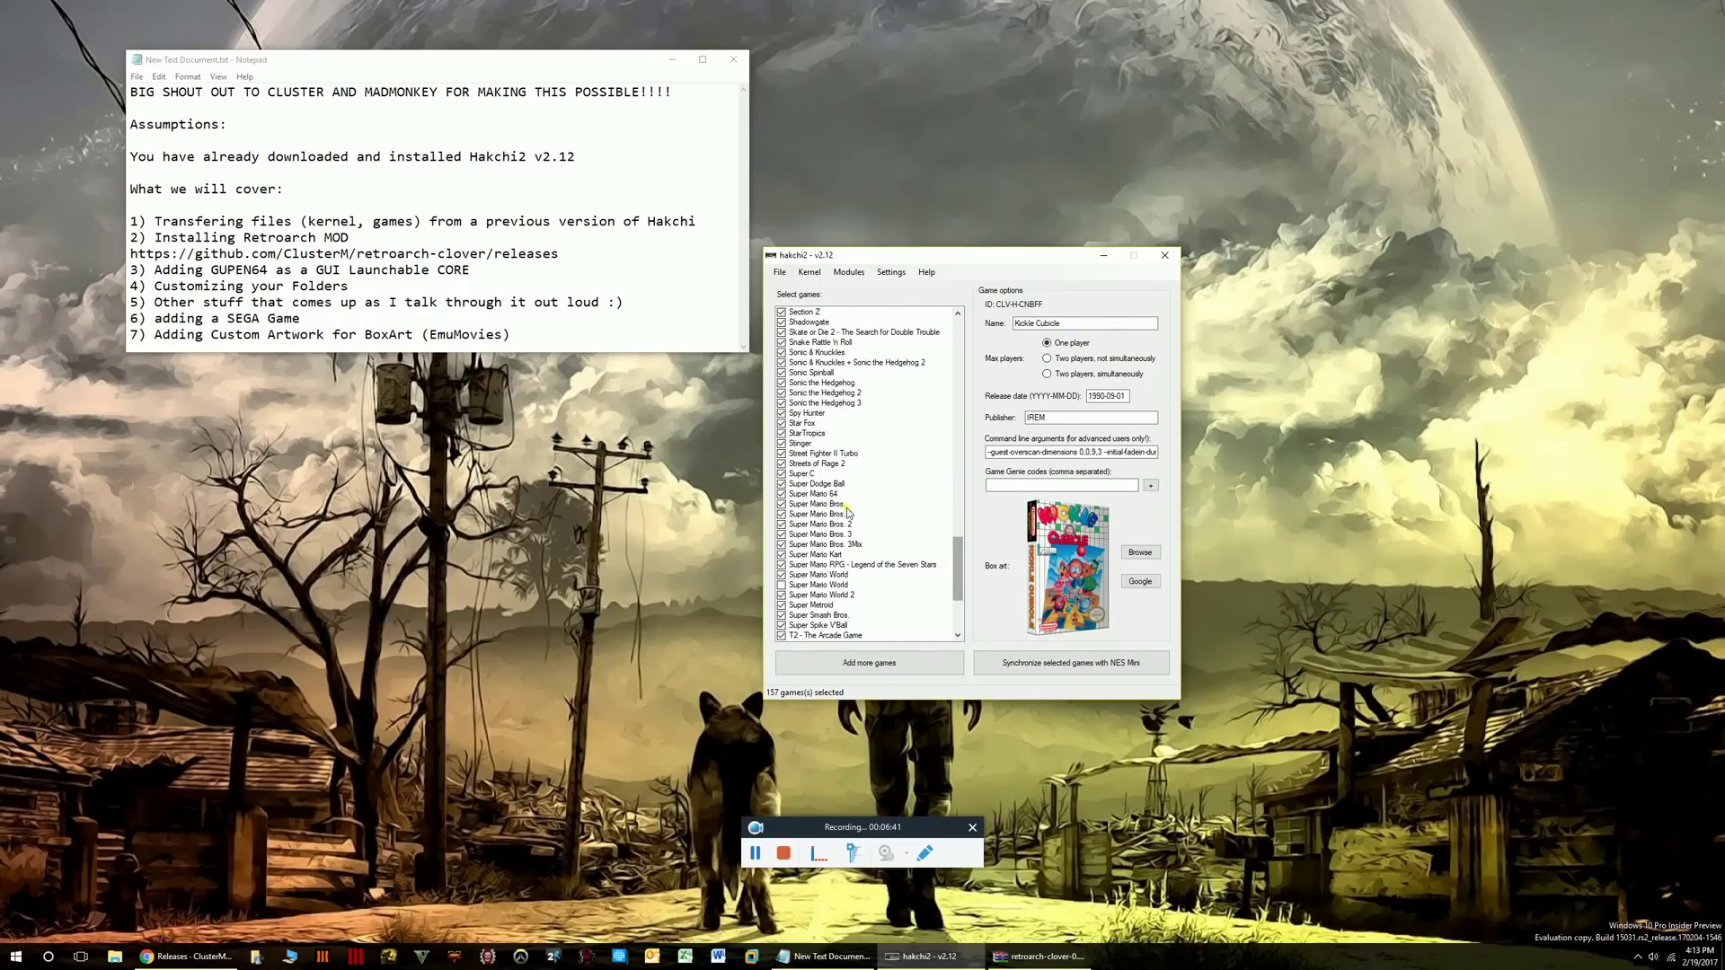
Select Super Mario 64 and highlight /bin/manolito in its command-line arguments.
click(826, 494)
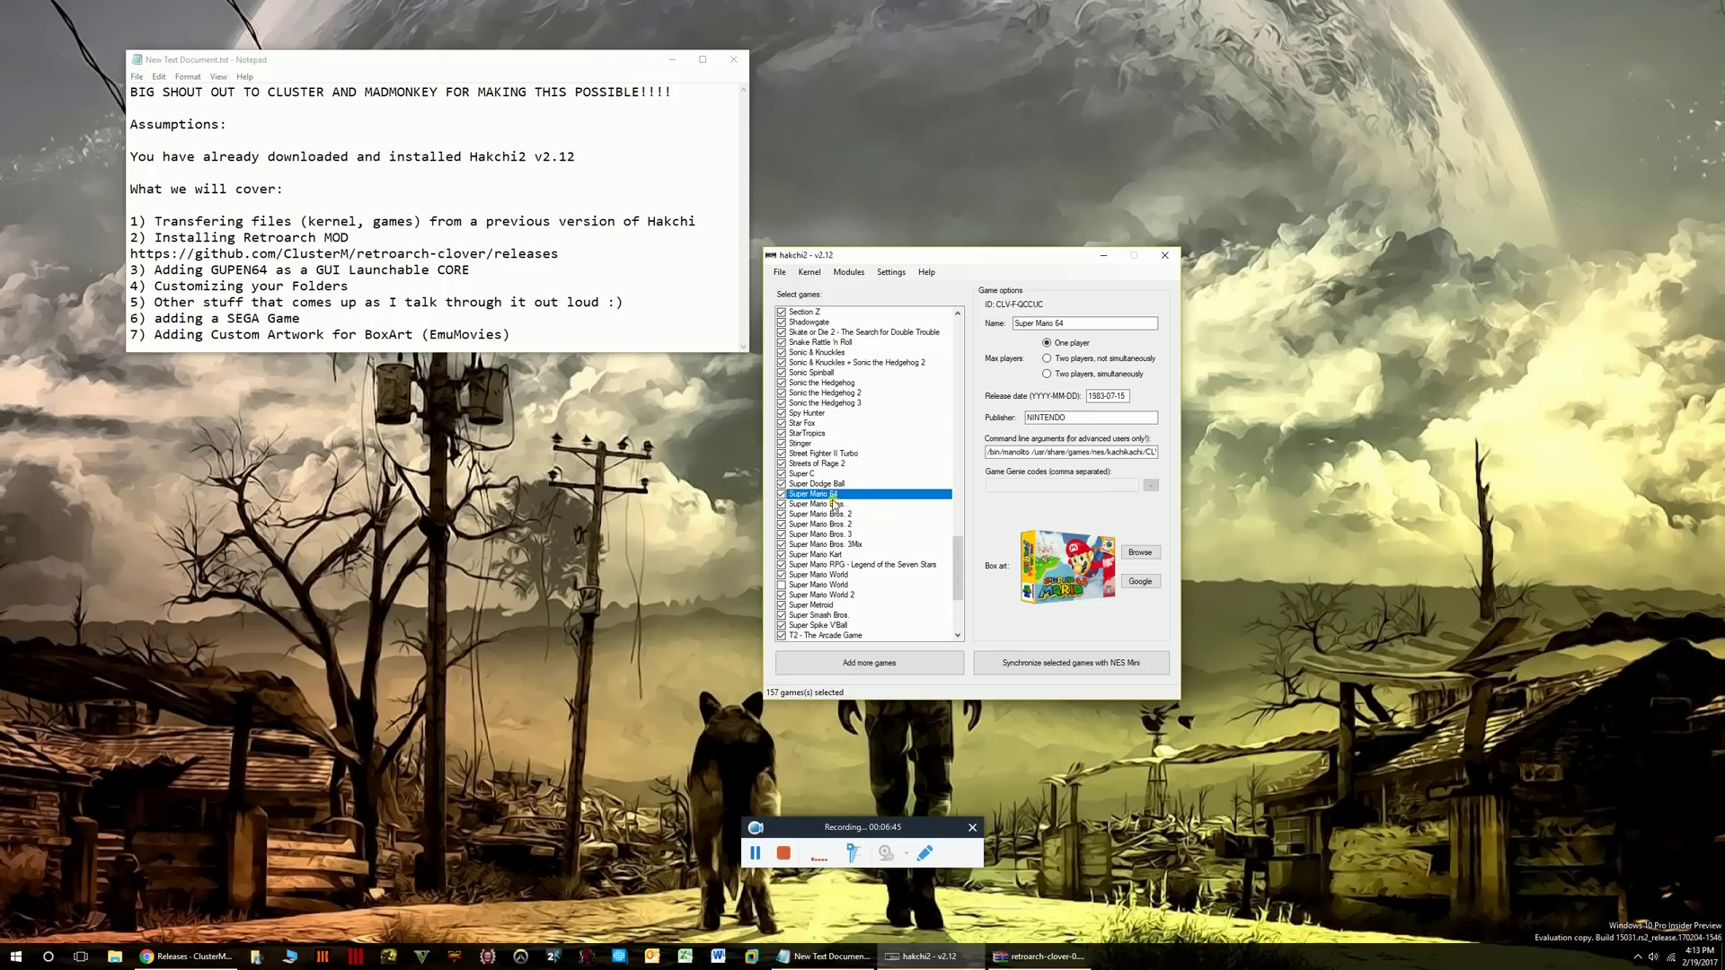
click(780, 272)
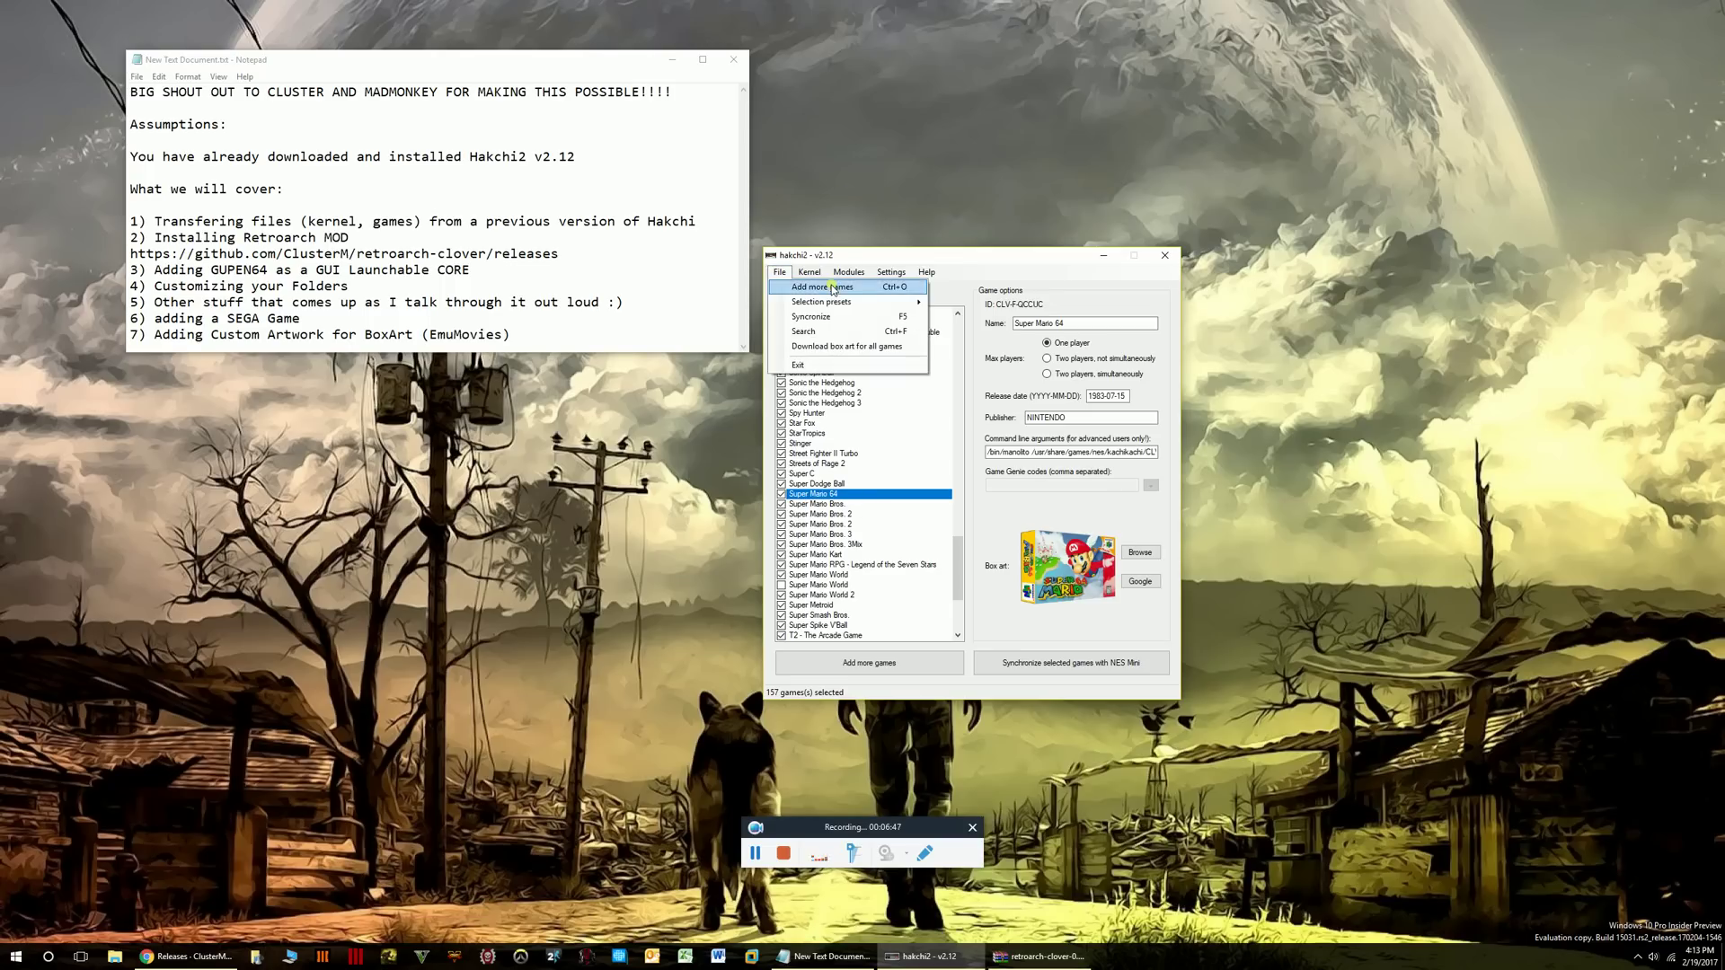
click(988, 260)
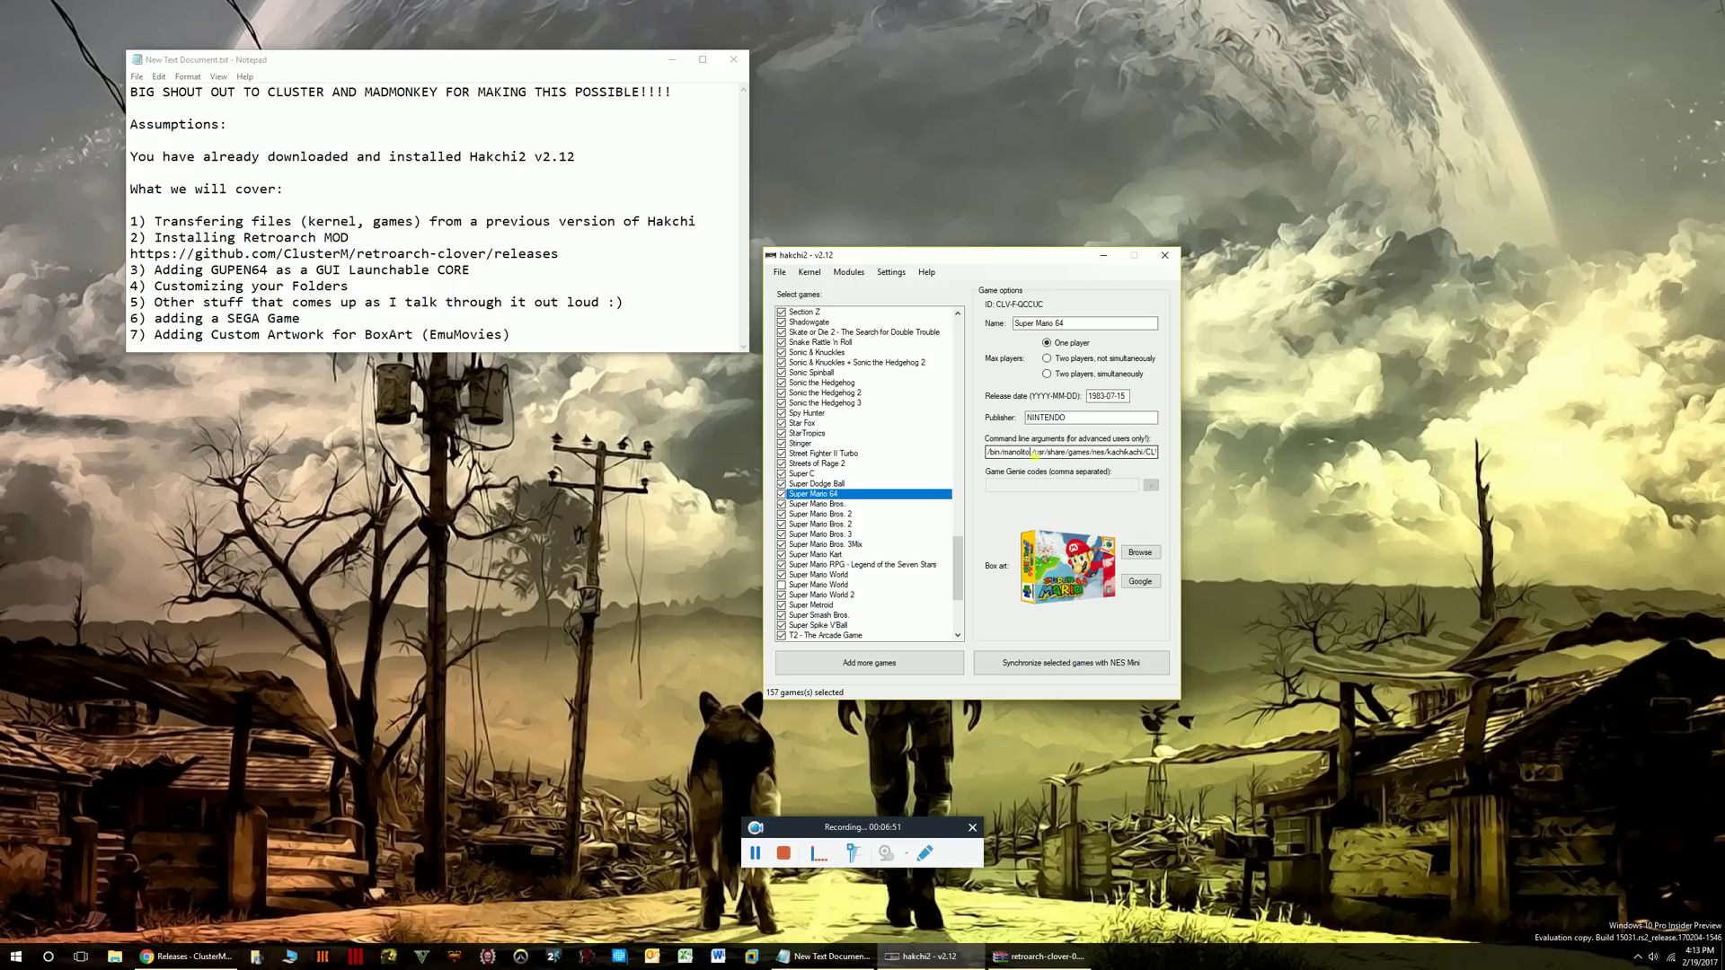
drag(1031, 453, 1004, 453)
click(1031, 454)
drag(954, 564, 948, 382)
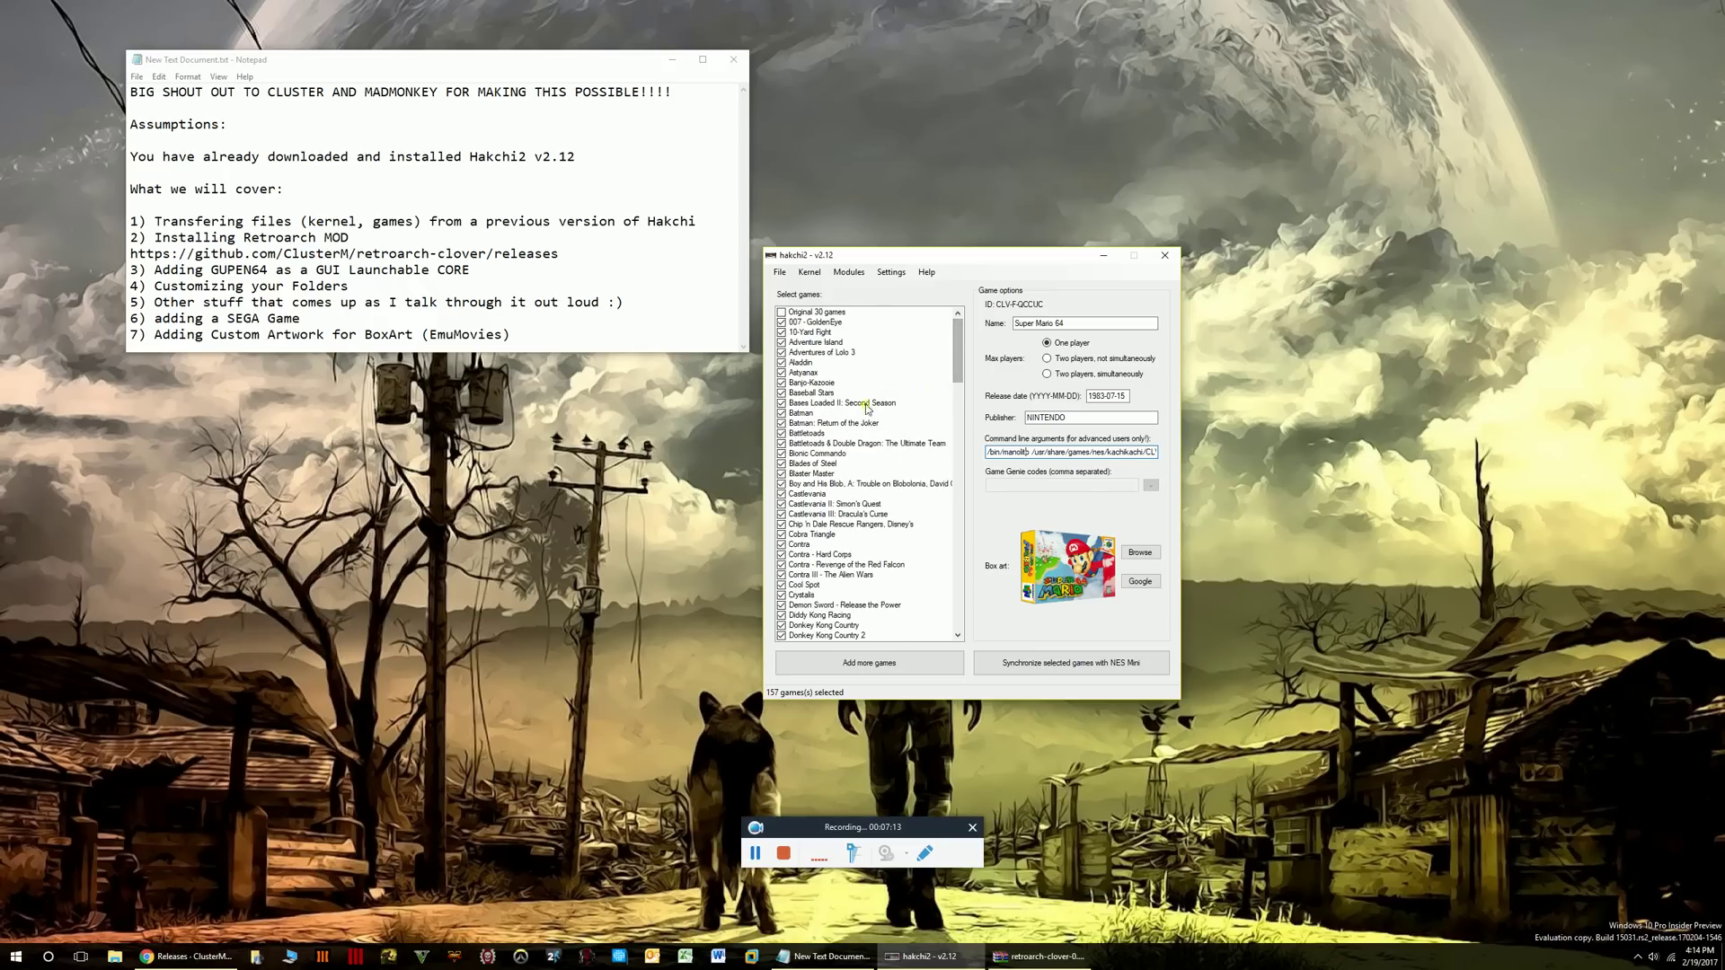
Change Banjo-Kazooie's launcher from /bin/n64 to /bin/manalito, then open This PC with Win+E.
click(898, 383)
click(1019, 452)
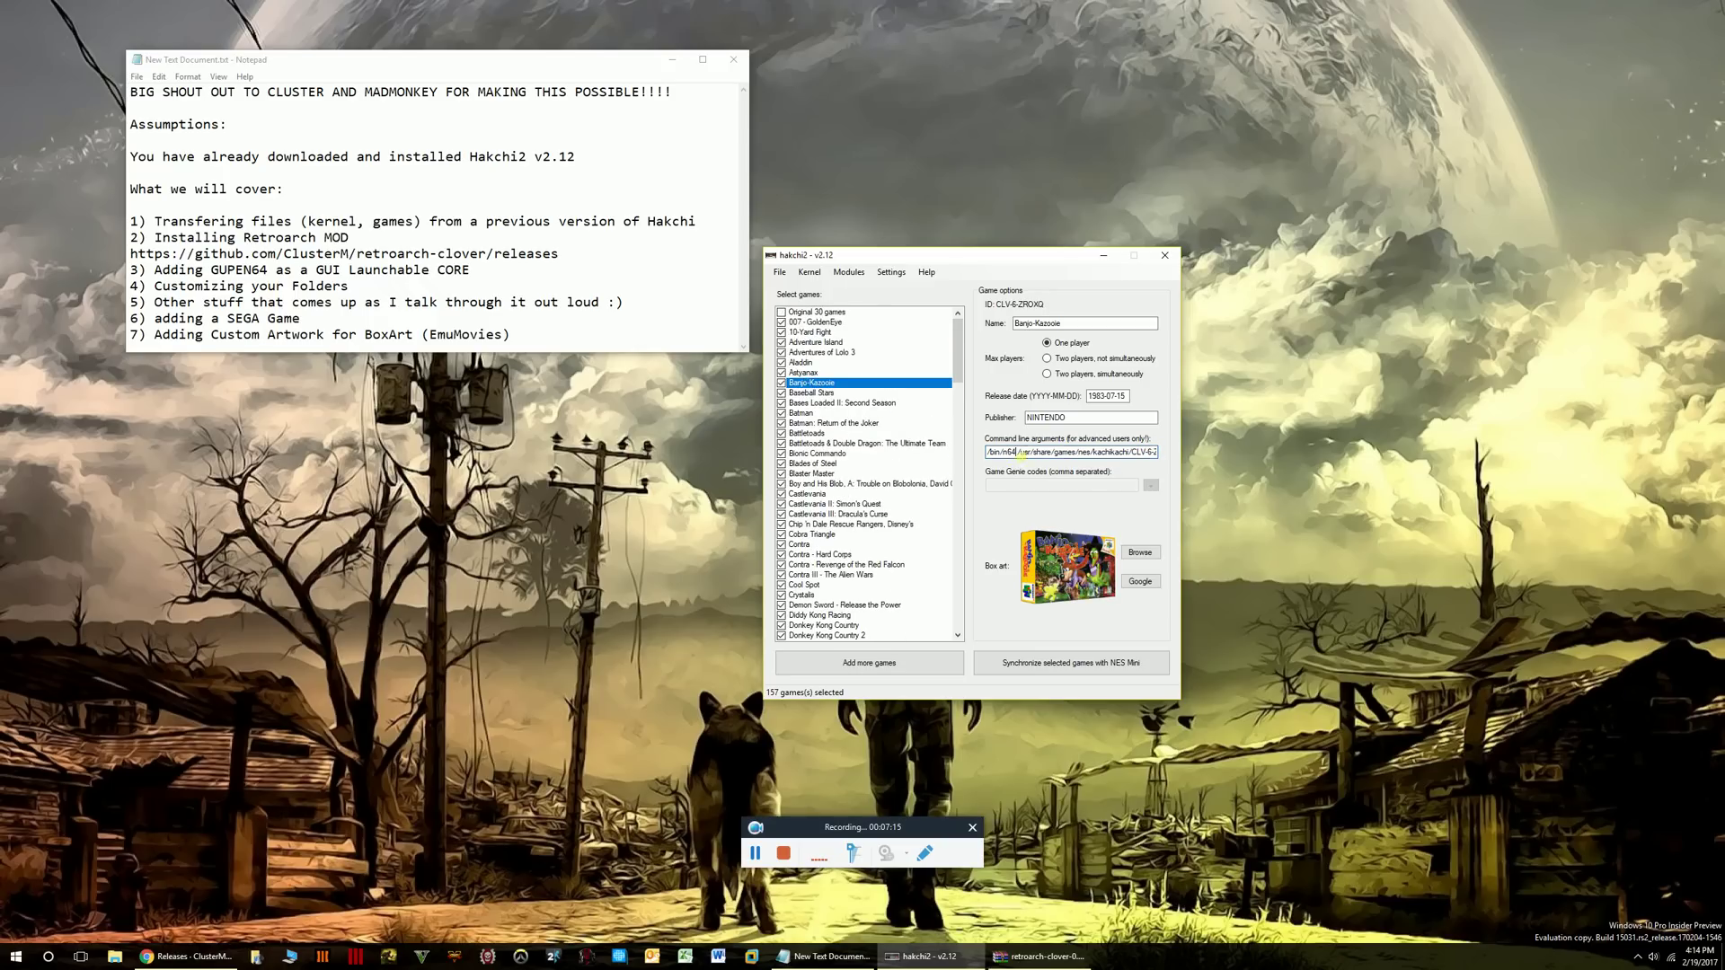
key(BackSpace)
key(BackSpace)
key(BackSpace)
text(manaliot)
key(BackSpace)
key(BackSpace)
text(to)
click(289, 863)
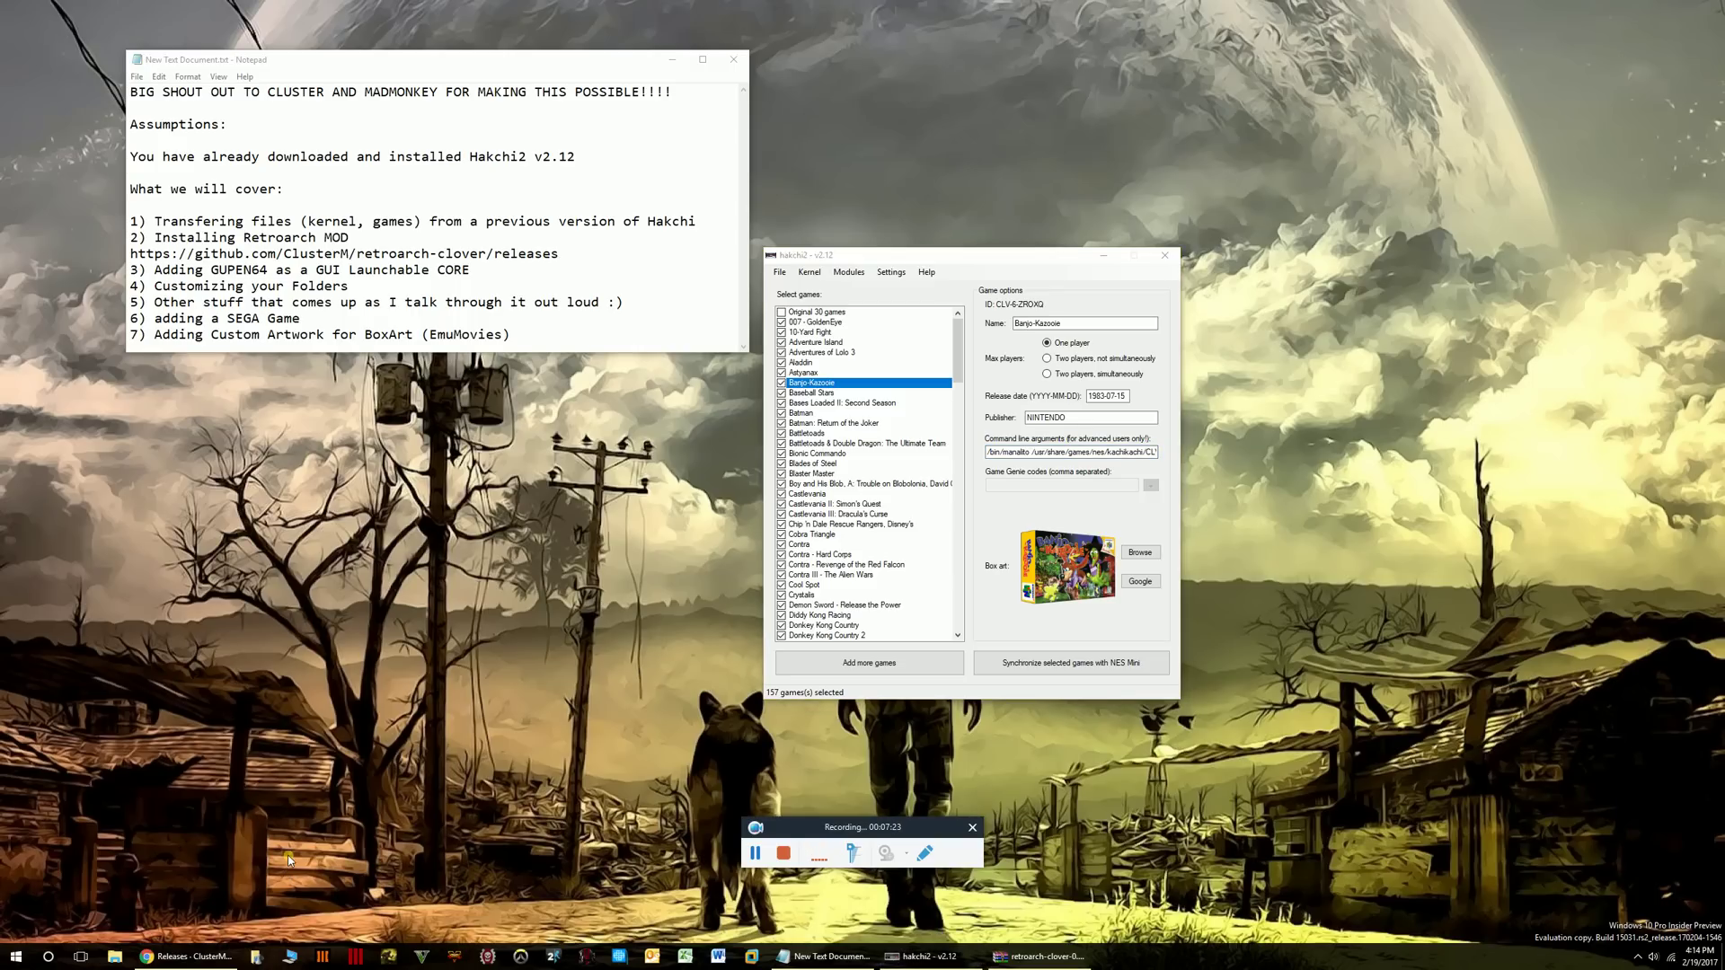
key(super+e)
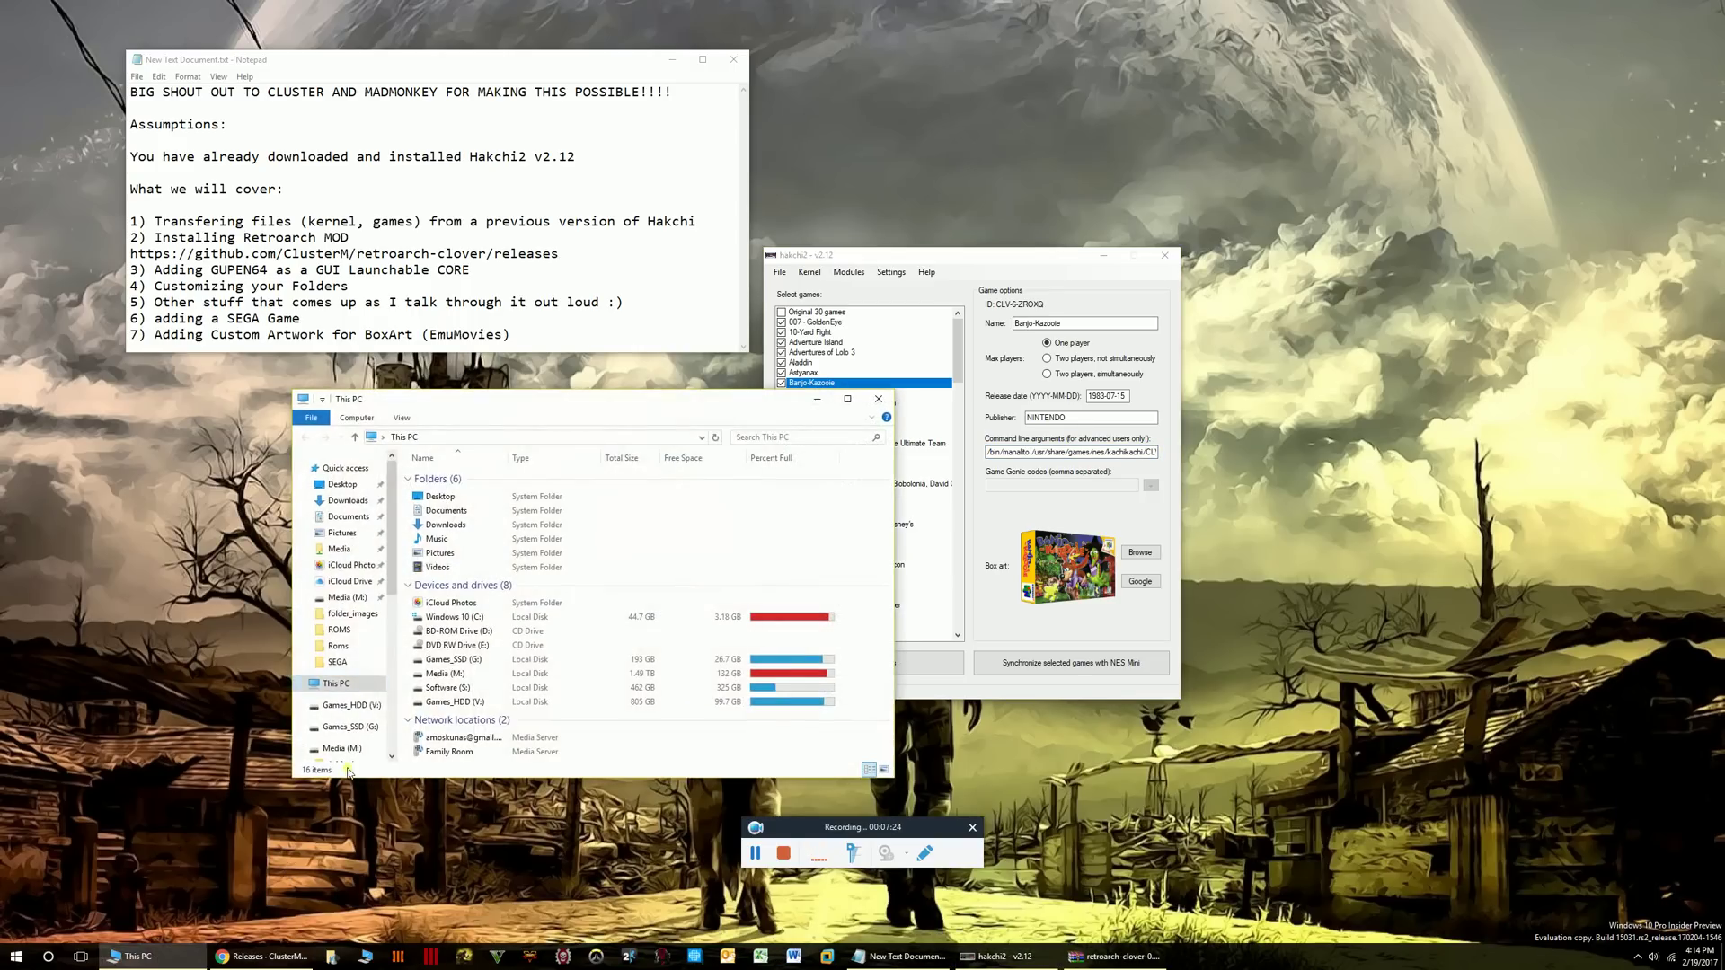
Browse Media (M:) > 5_Emulation > NES Mini Classic > hakchi2 2.12 GA > user_mods > retroarch.hmod > bin.
click(457, 665)
double_click(449, 672)
double_click(460, 524)
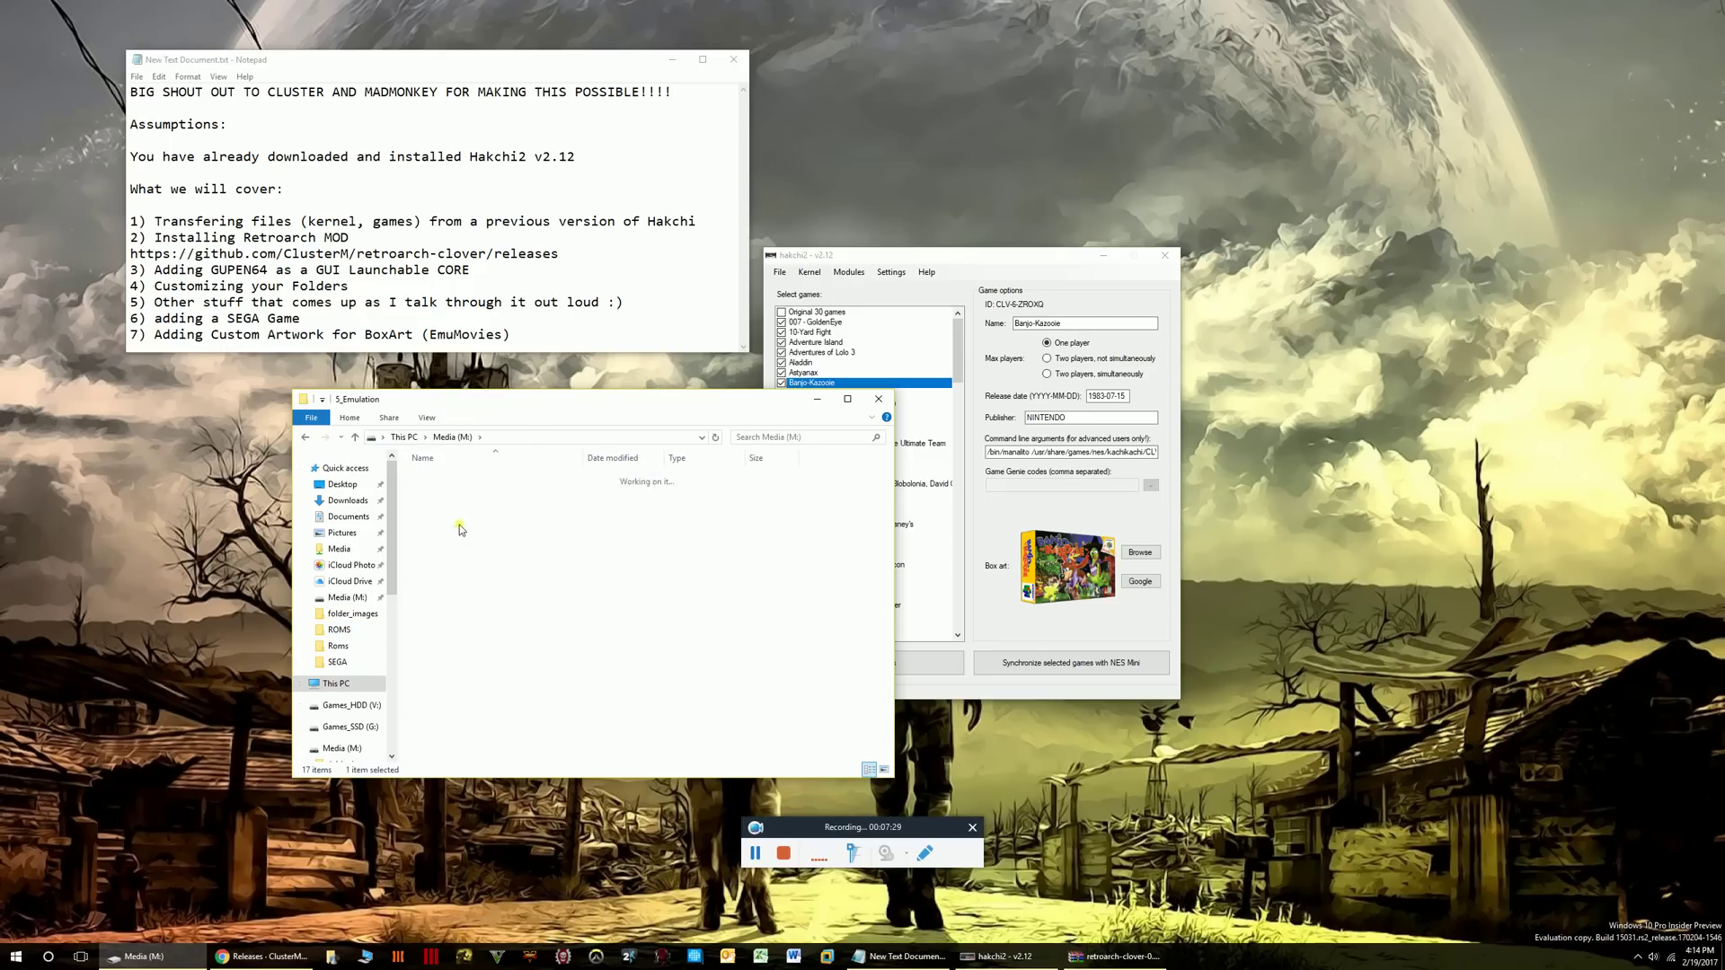
double_click(455, 505)
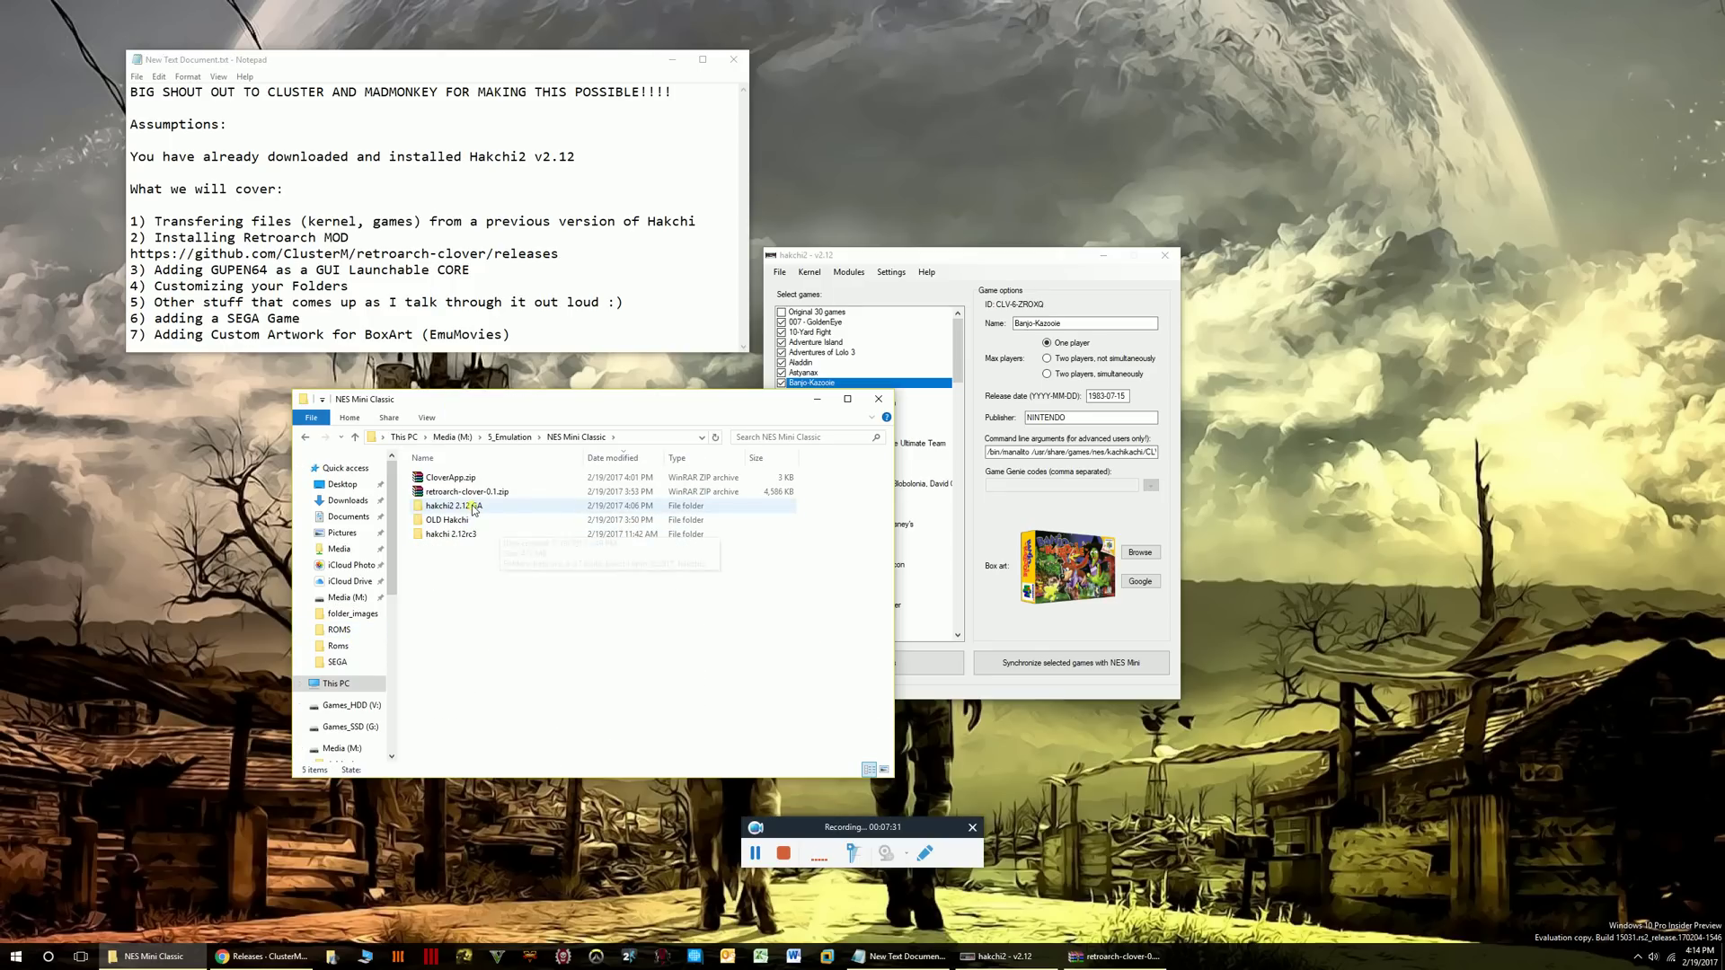
click(473, 509)
double_click(473, 509)
double_click(455, 666)
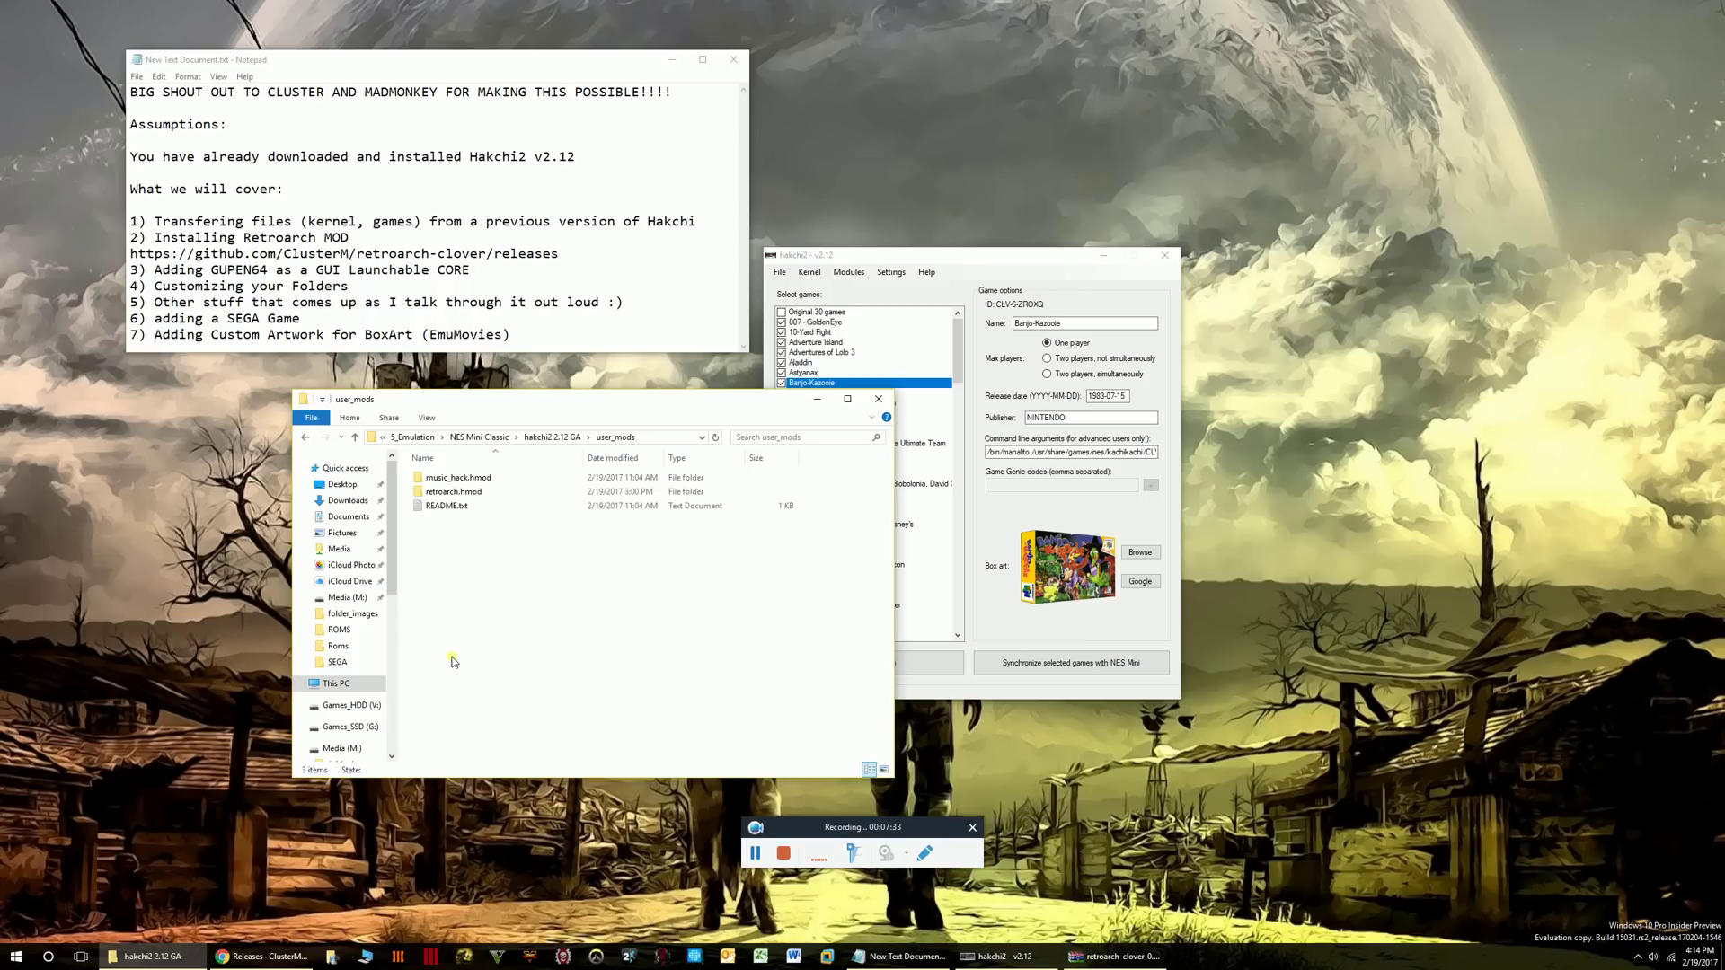
double_click(477, 496)
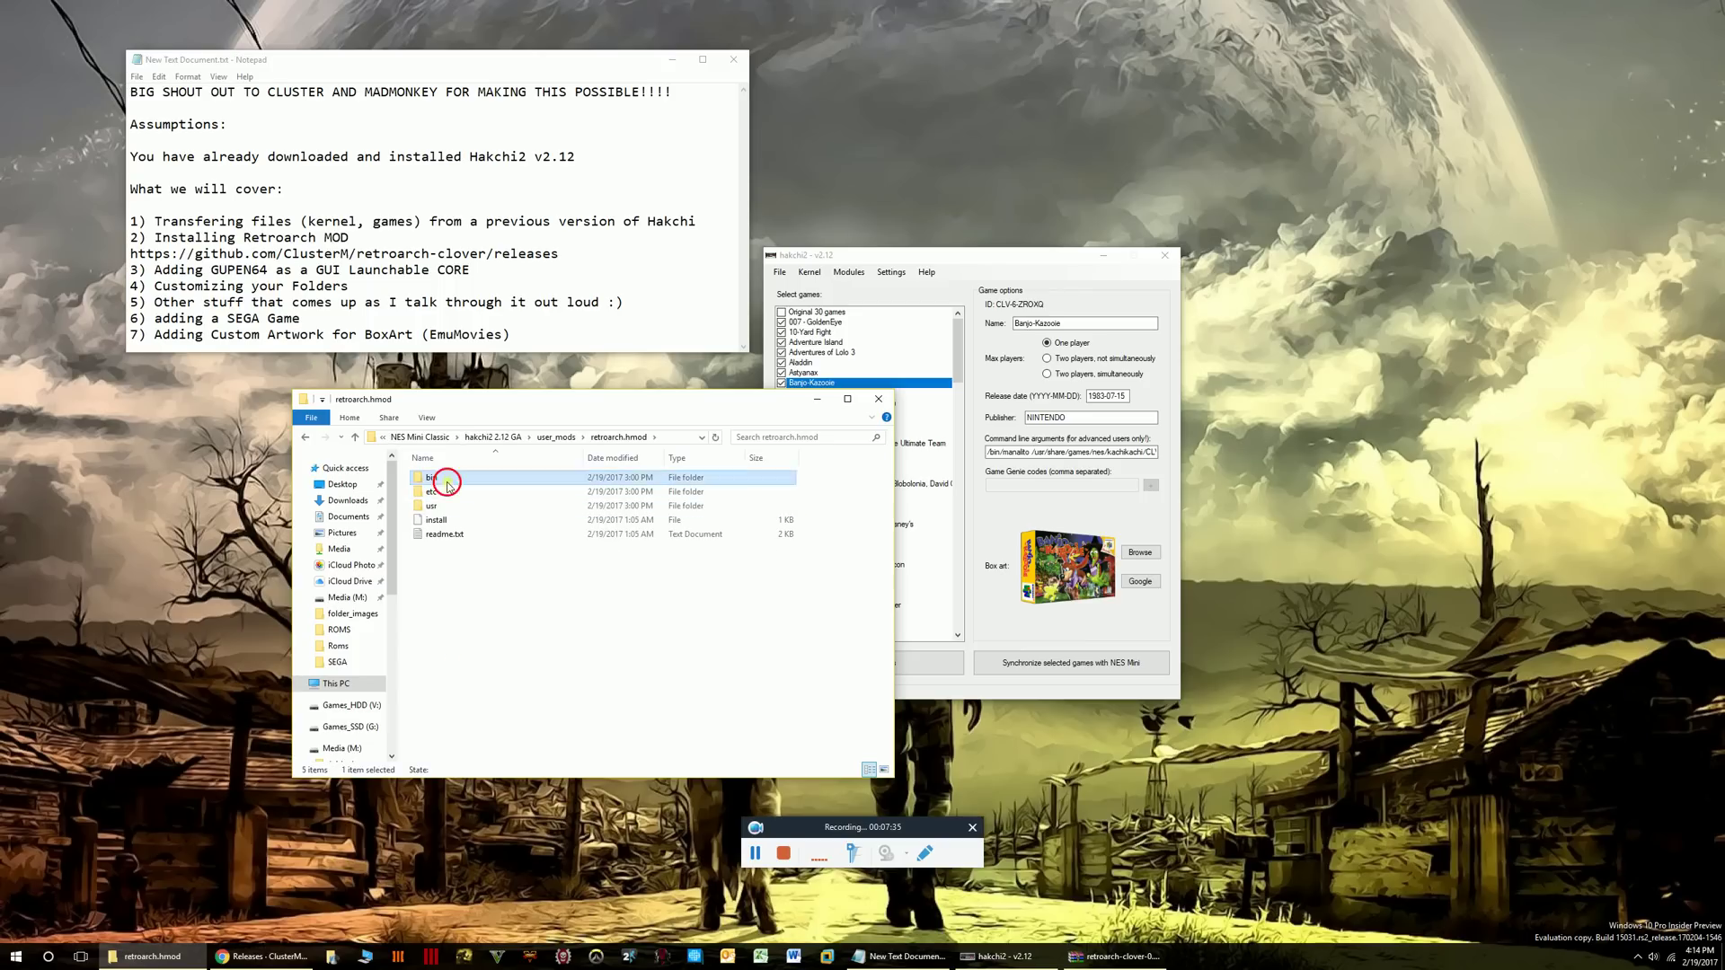
double_click(494, 496)
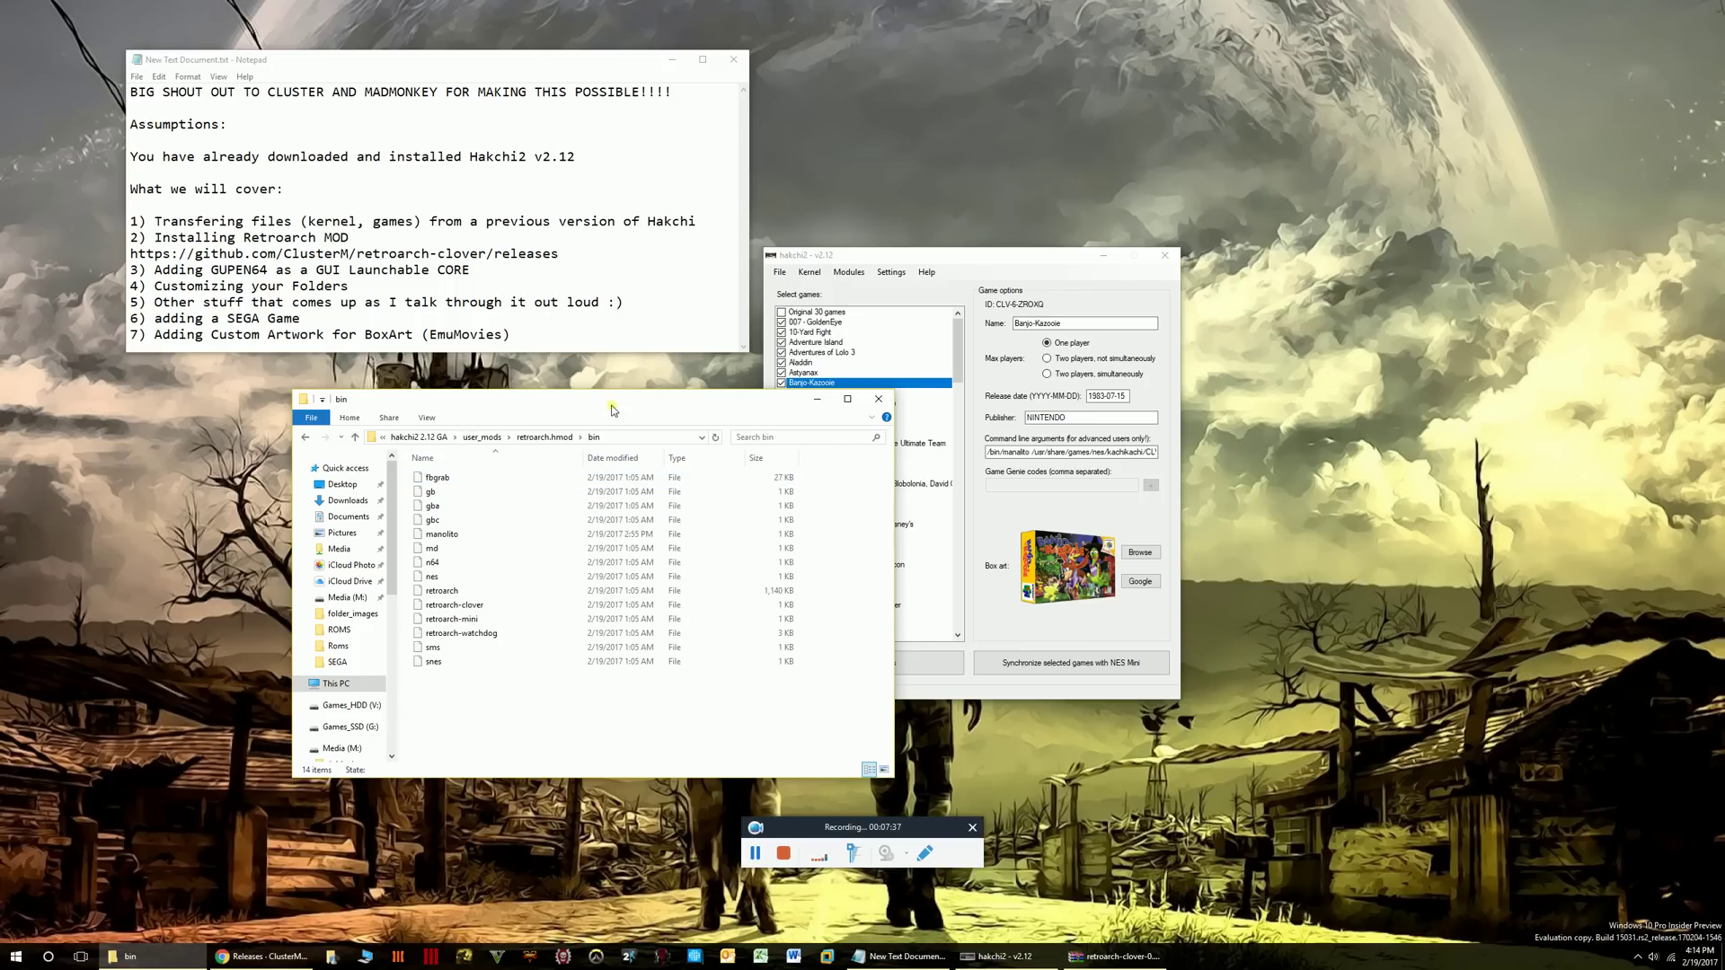
drag(609, 405, 455, 414)
click(1020, 485)
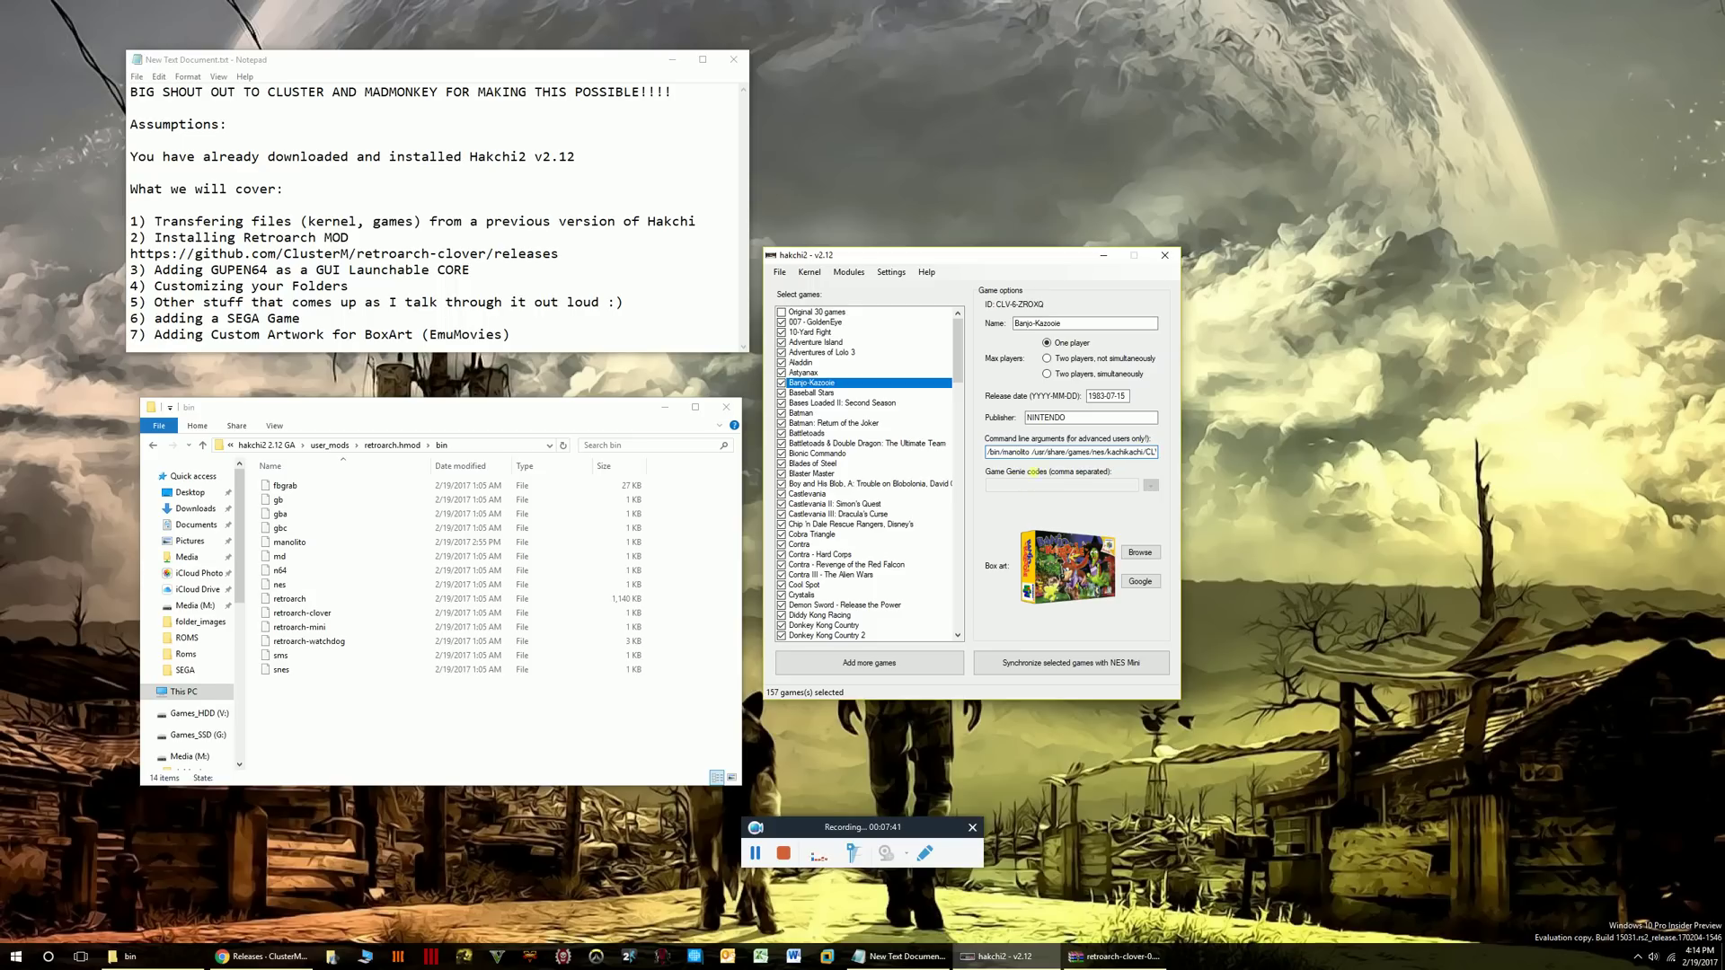
click(1048, 453)
drag(603, 406, 602, 408)
drag(897, 255, 897, 287)
drag(620, 408, 633, 405)
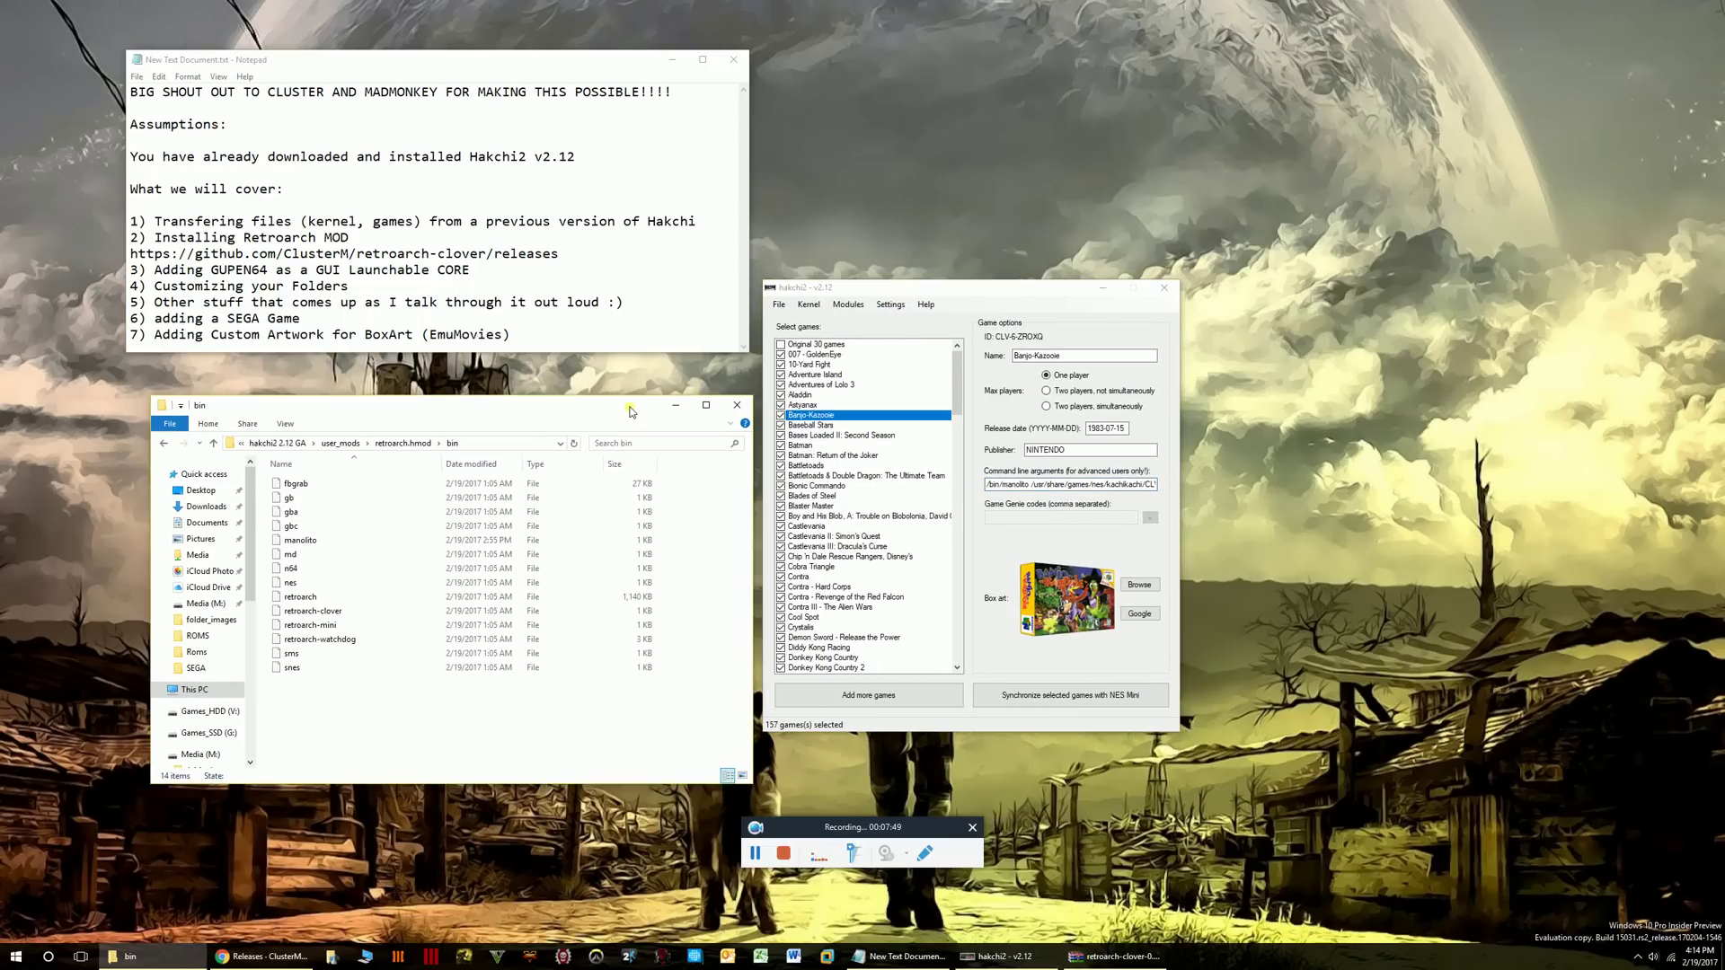
drag(909, 286, 910, 301)
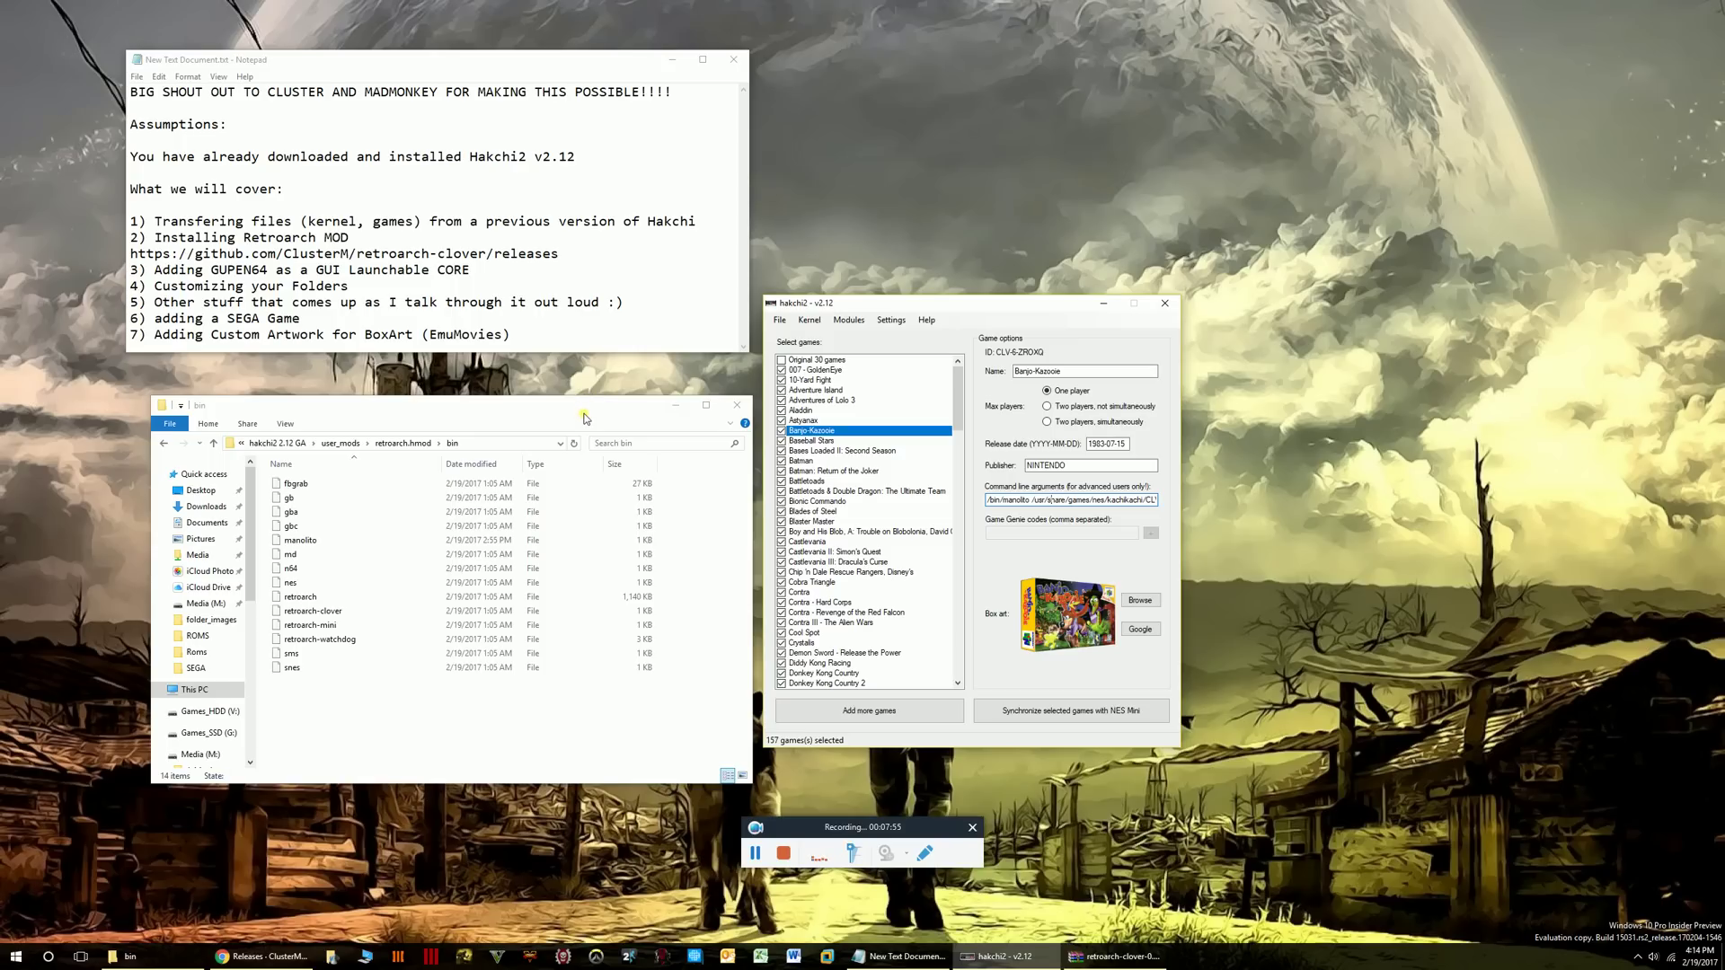
drag(583, 414, 589, 410)
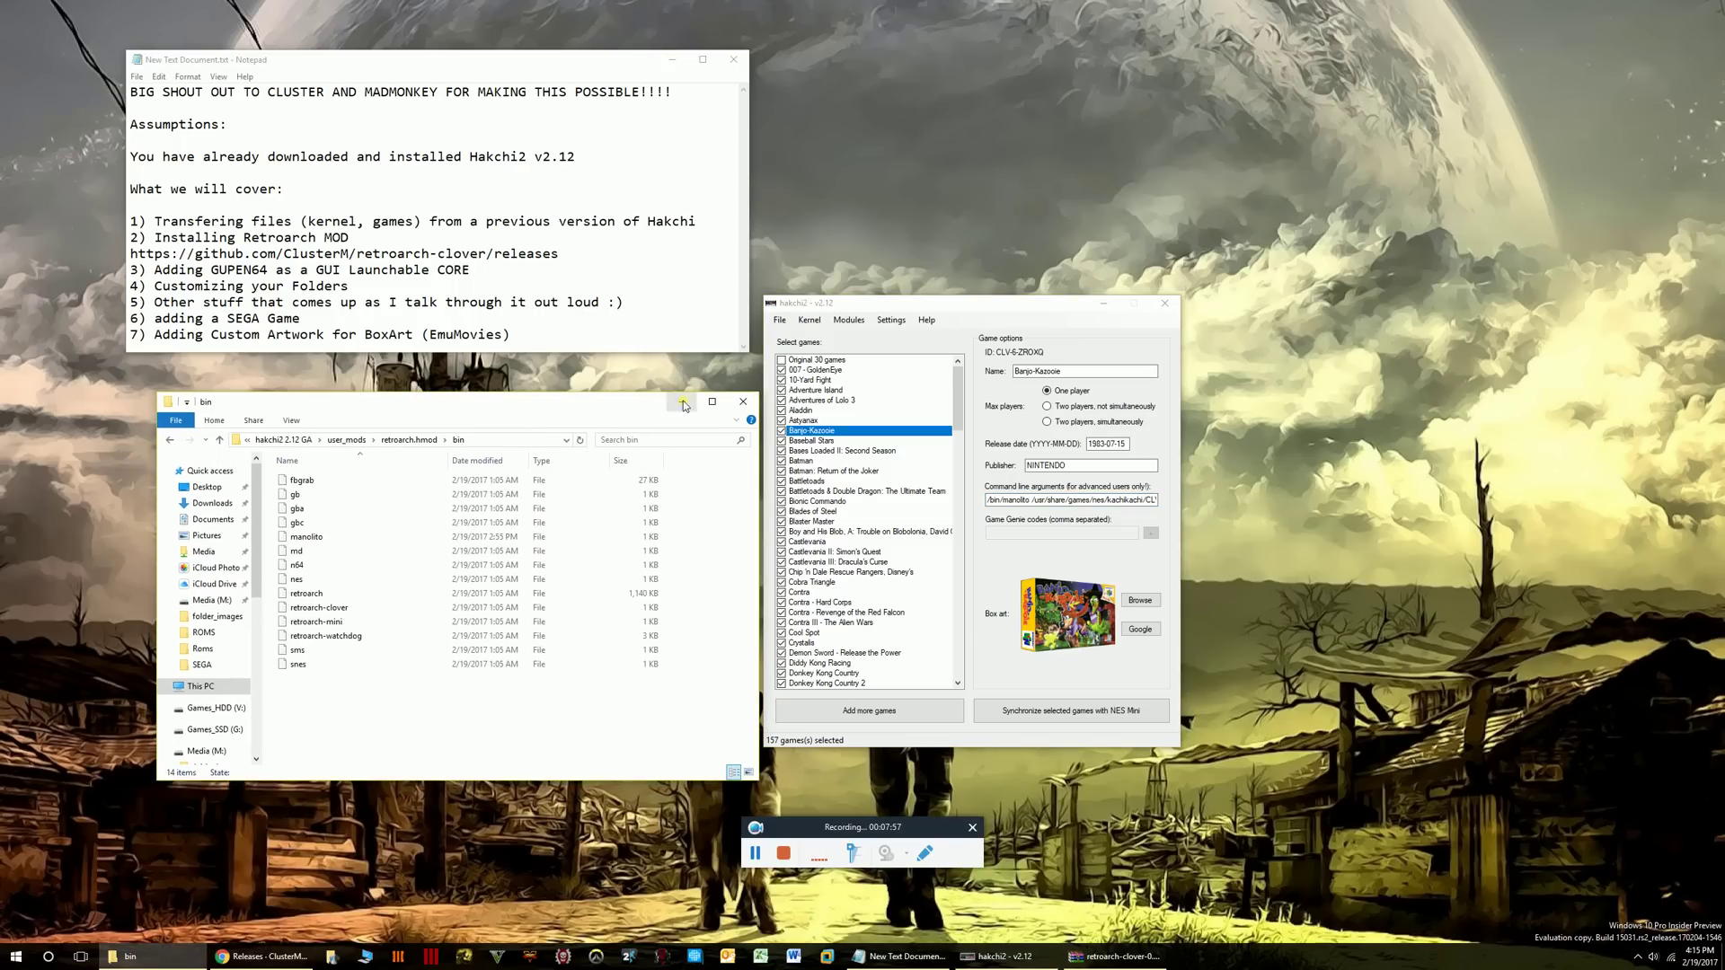
drag(180, 222, 328, 235)
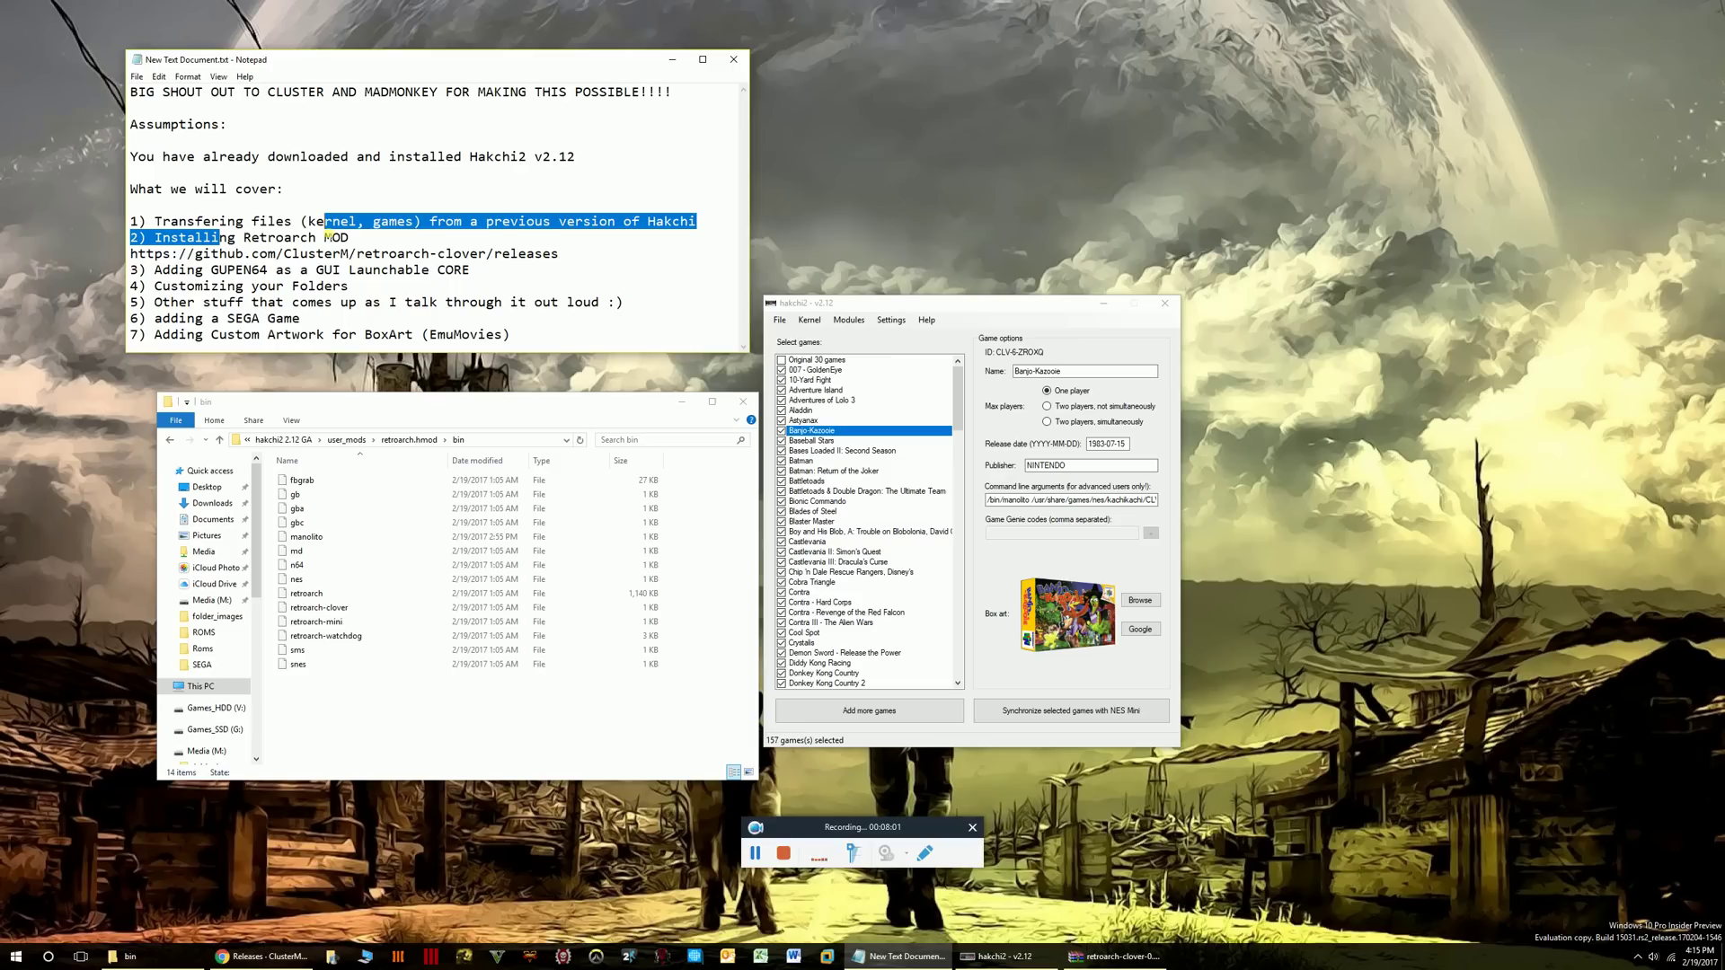
click(445, 268)
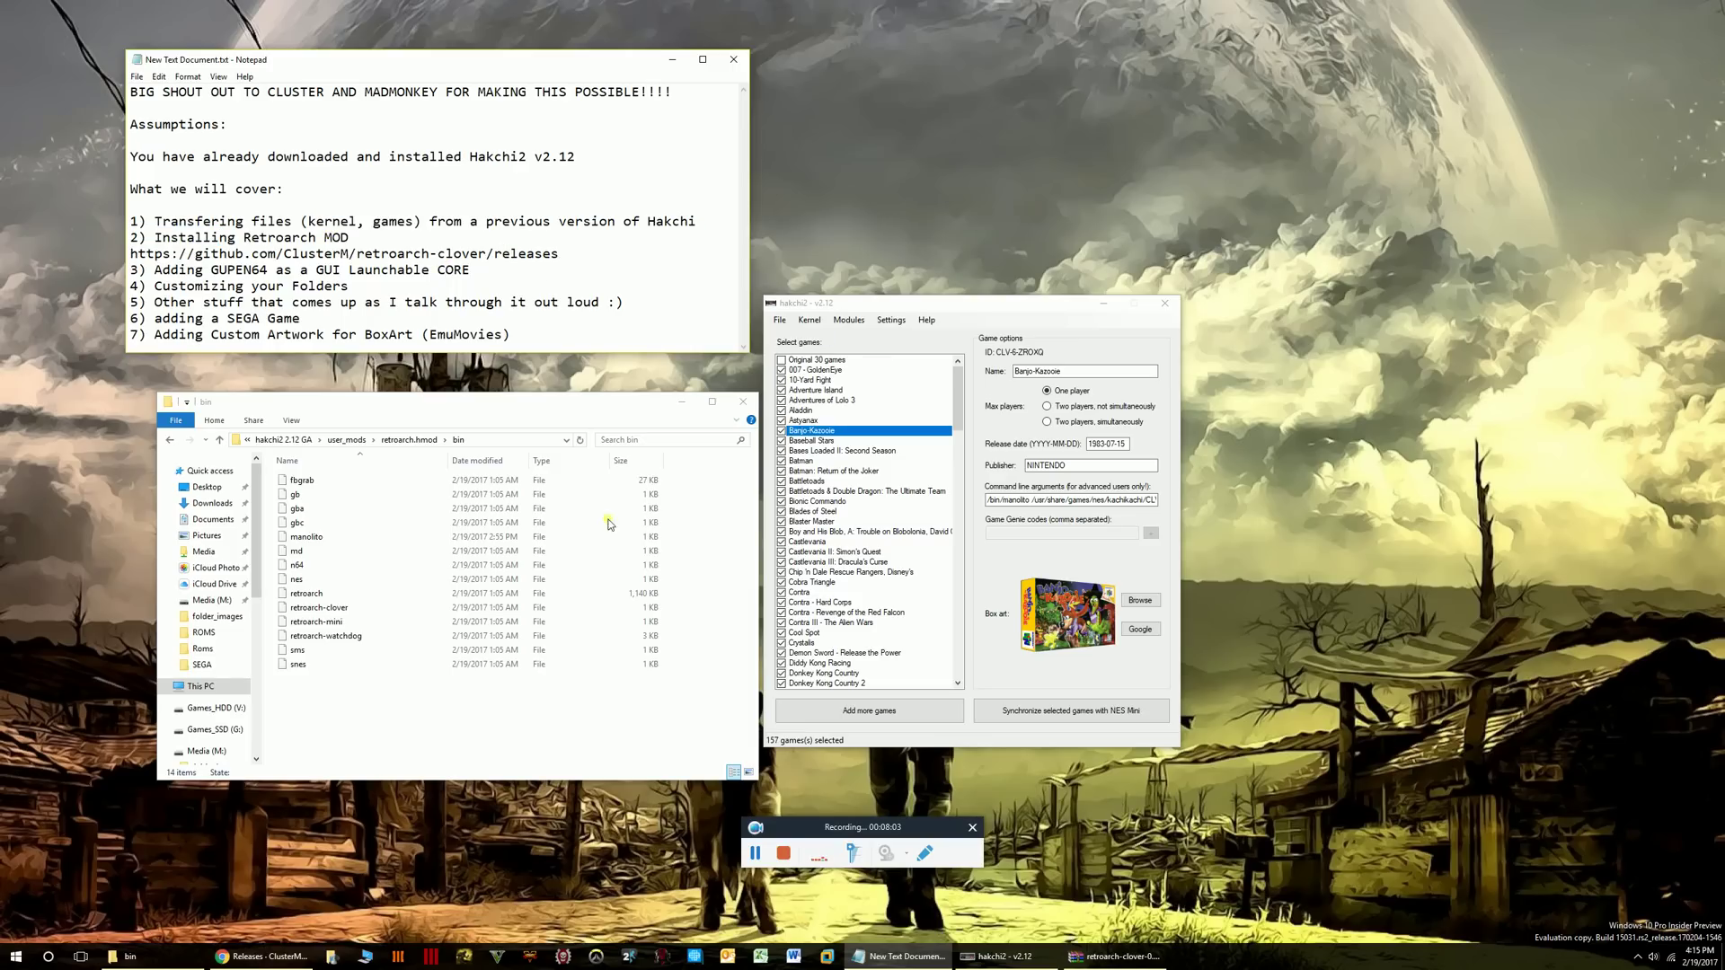
drag(187, 269, 440, 271)
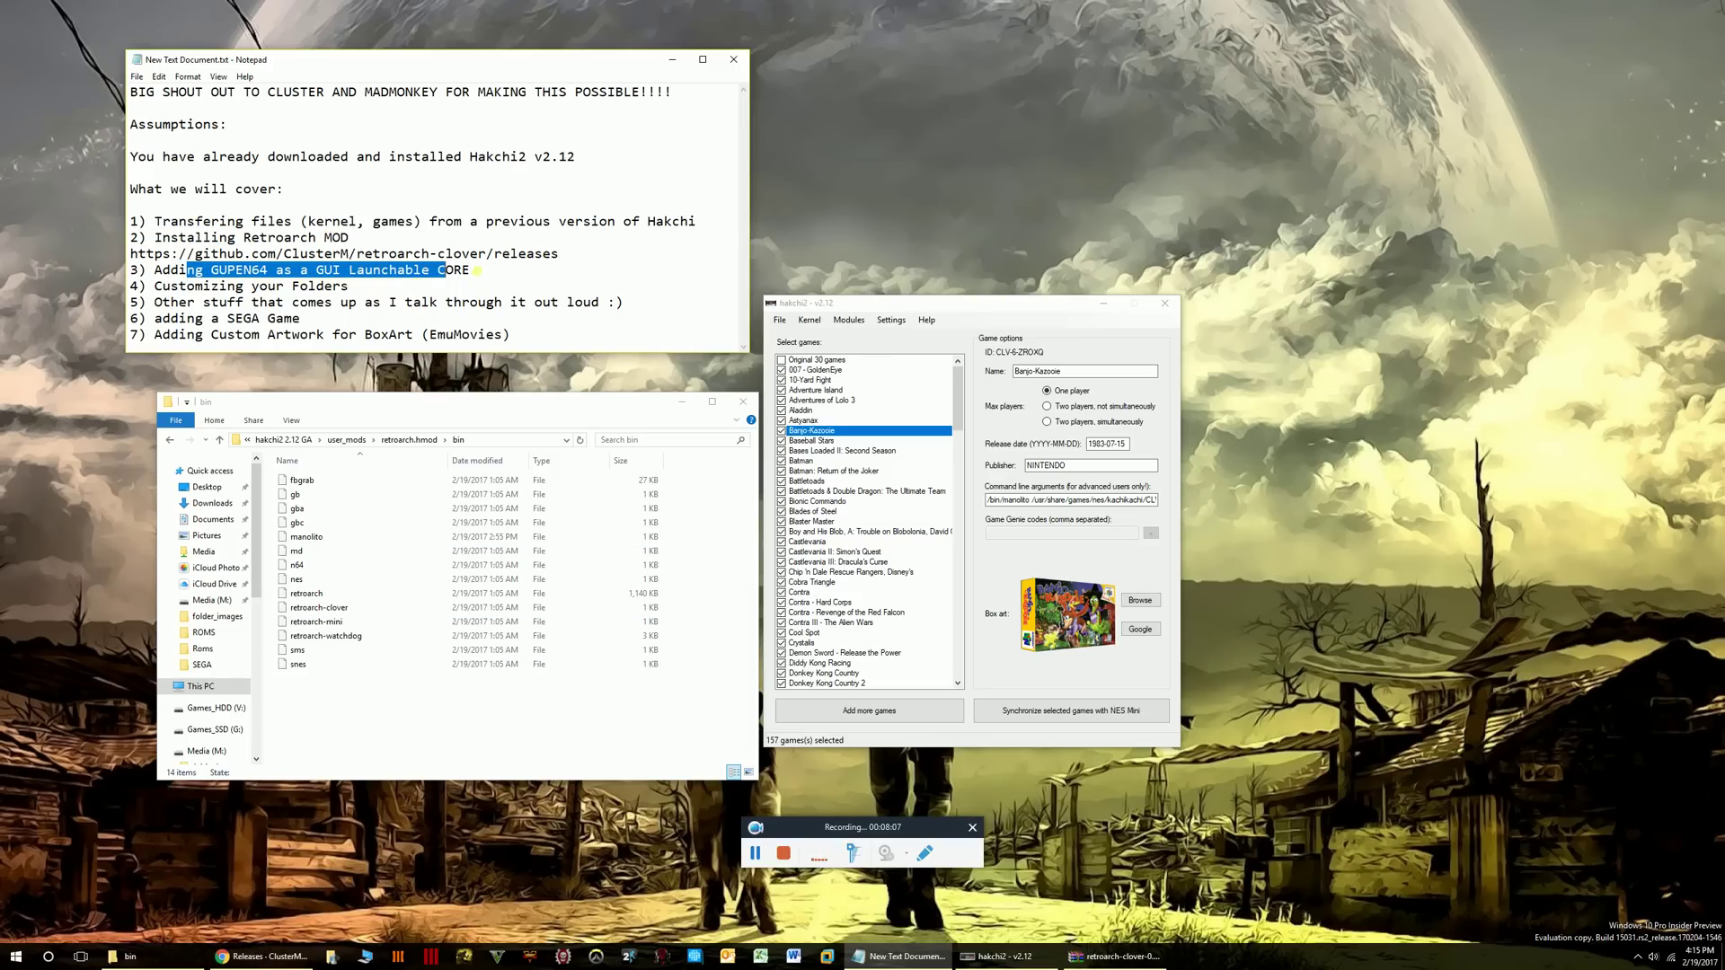
click(497, 272)
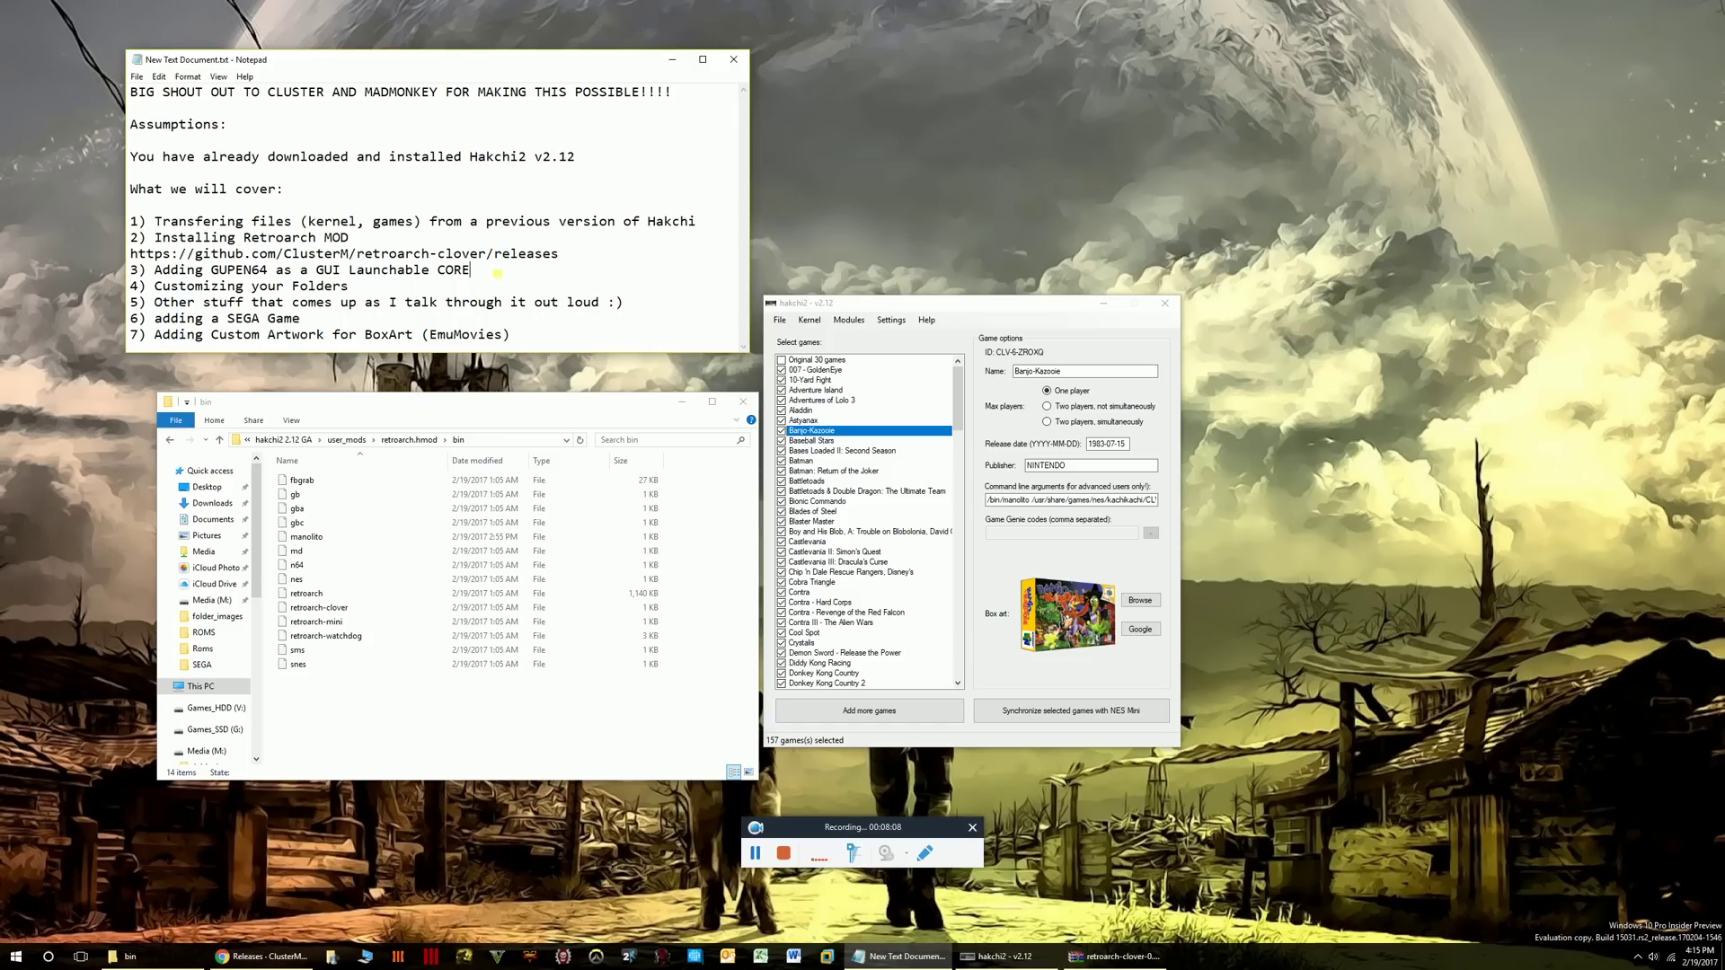
click(310, 539)
double_click(310, 538)
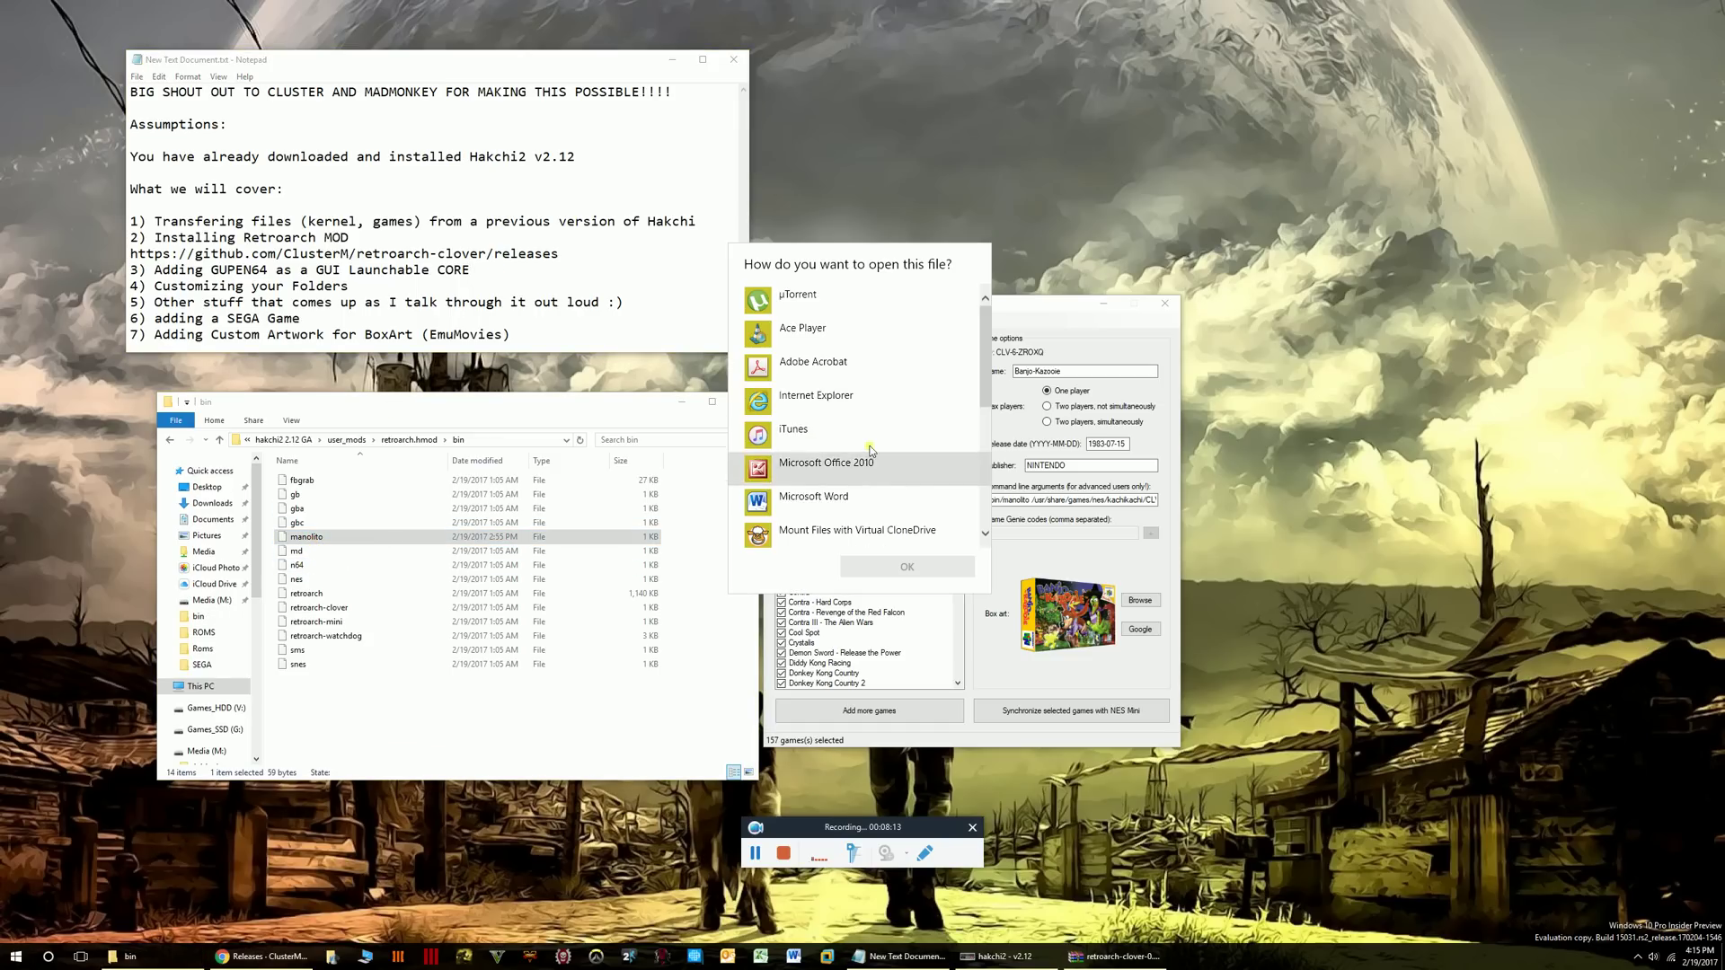
scroll(853, 422, down, 2)
click(799, 447)
click(880, 564)
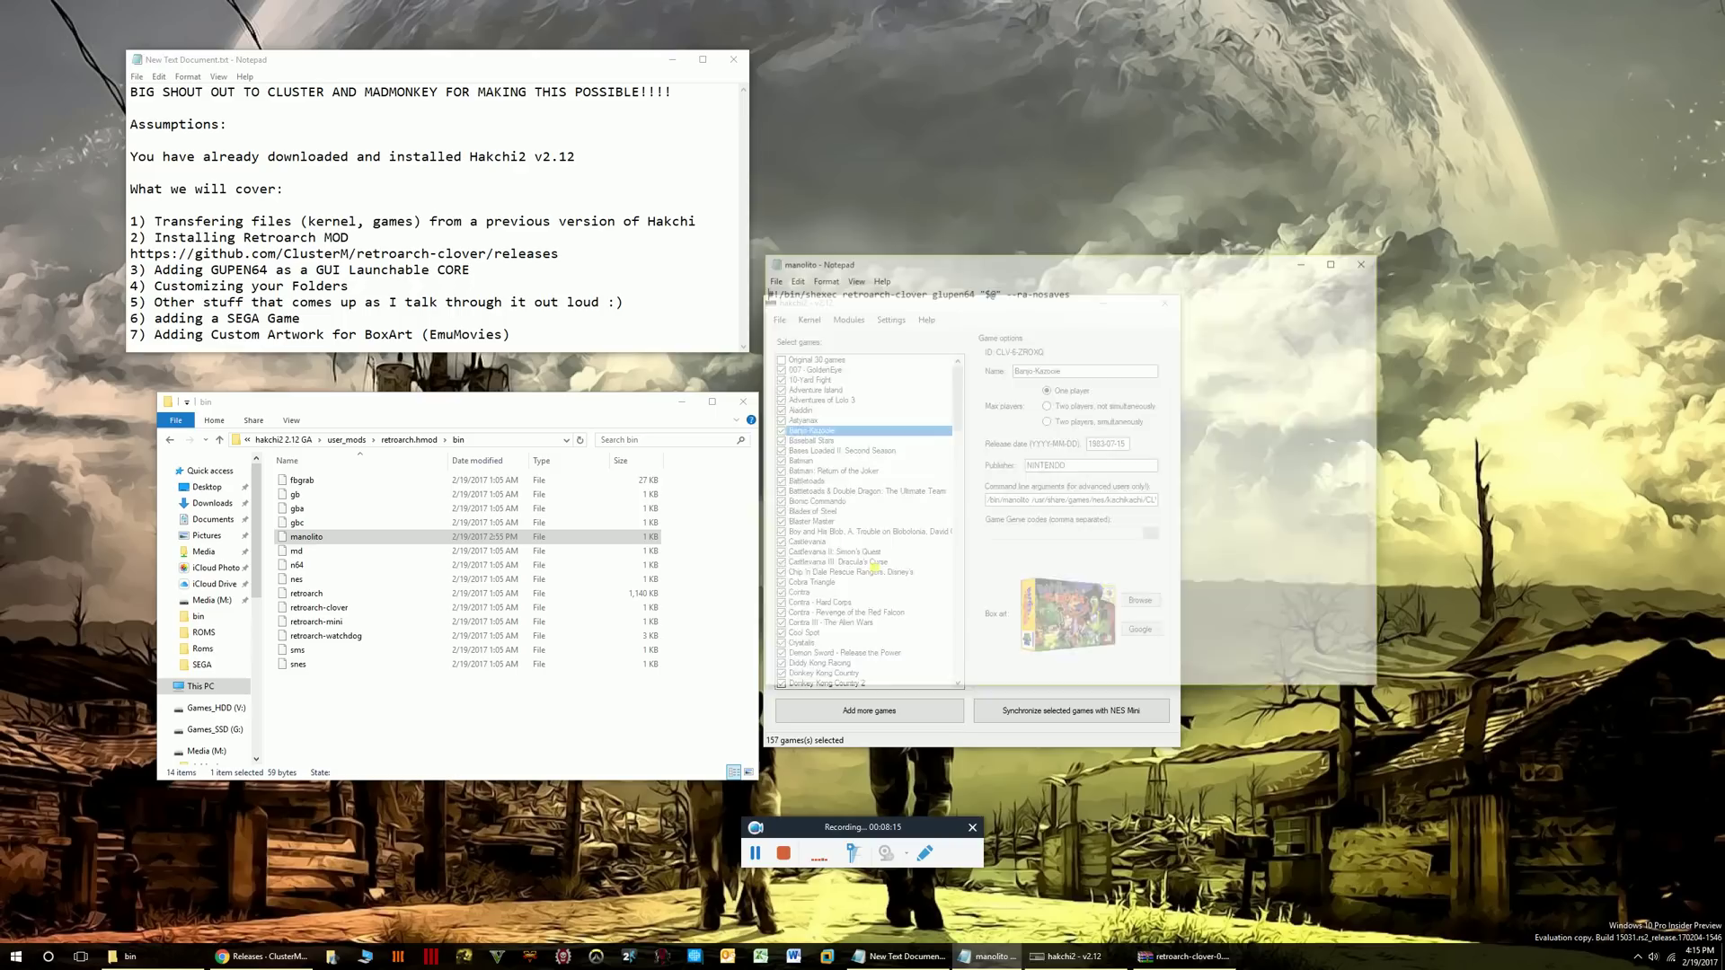
click(1367, 261)
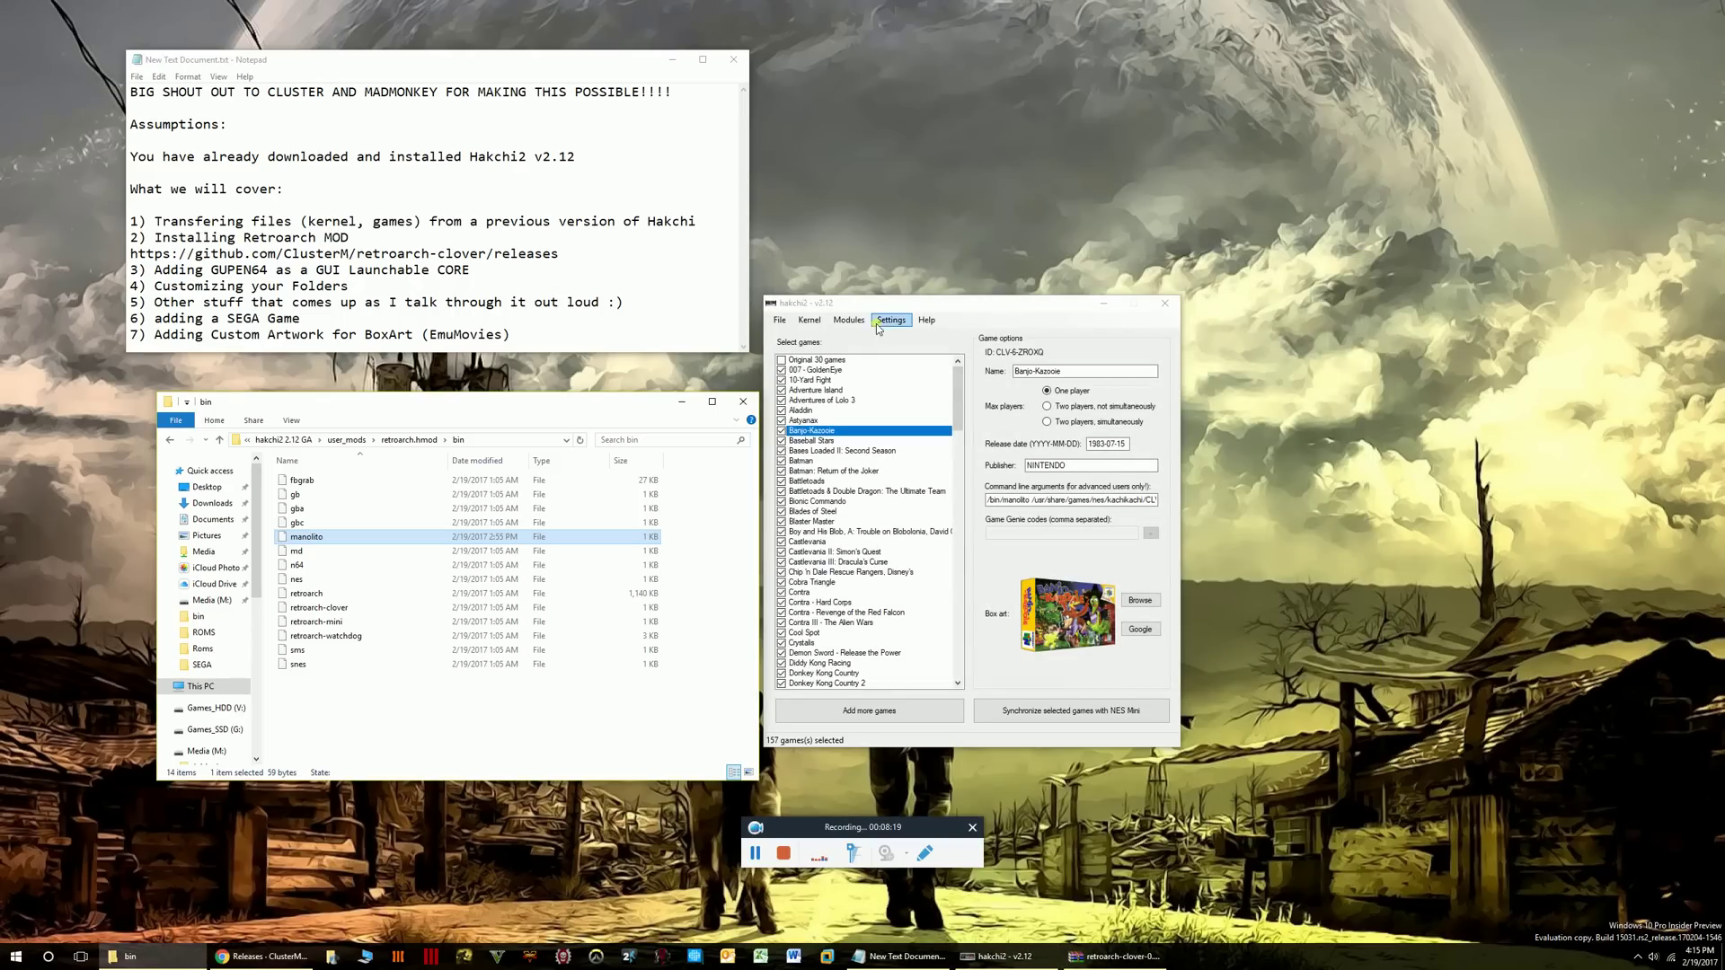
Tick retroarch under Modules > Install extra modules and confirm its installation.
click(848, 320)
click(836, 317)
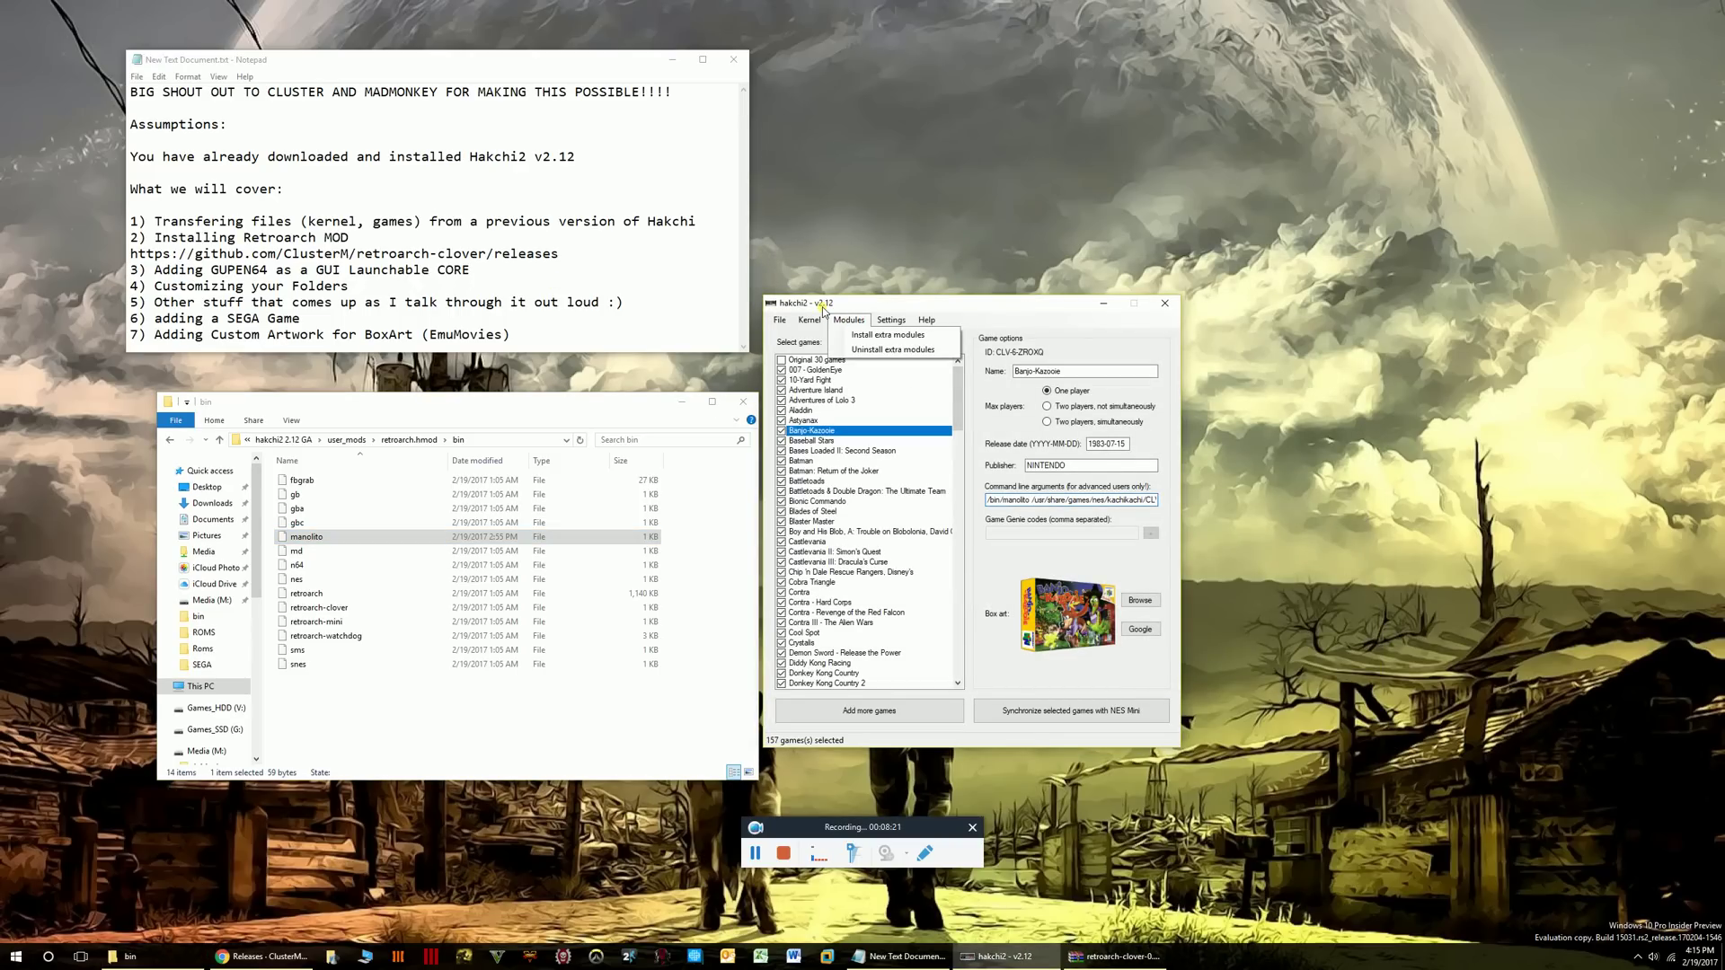
click(875, 335)
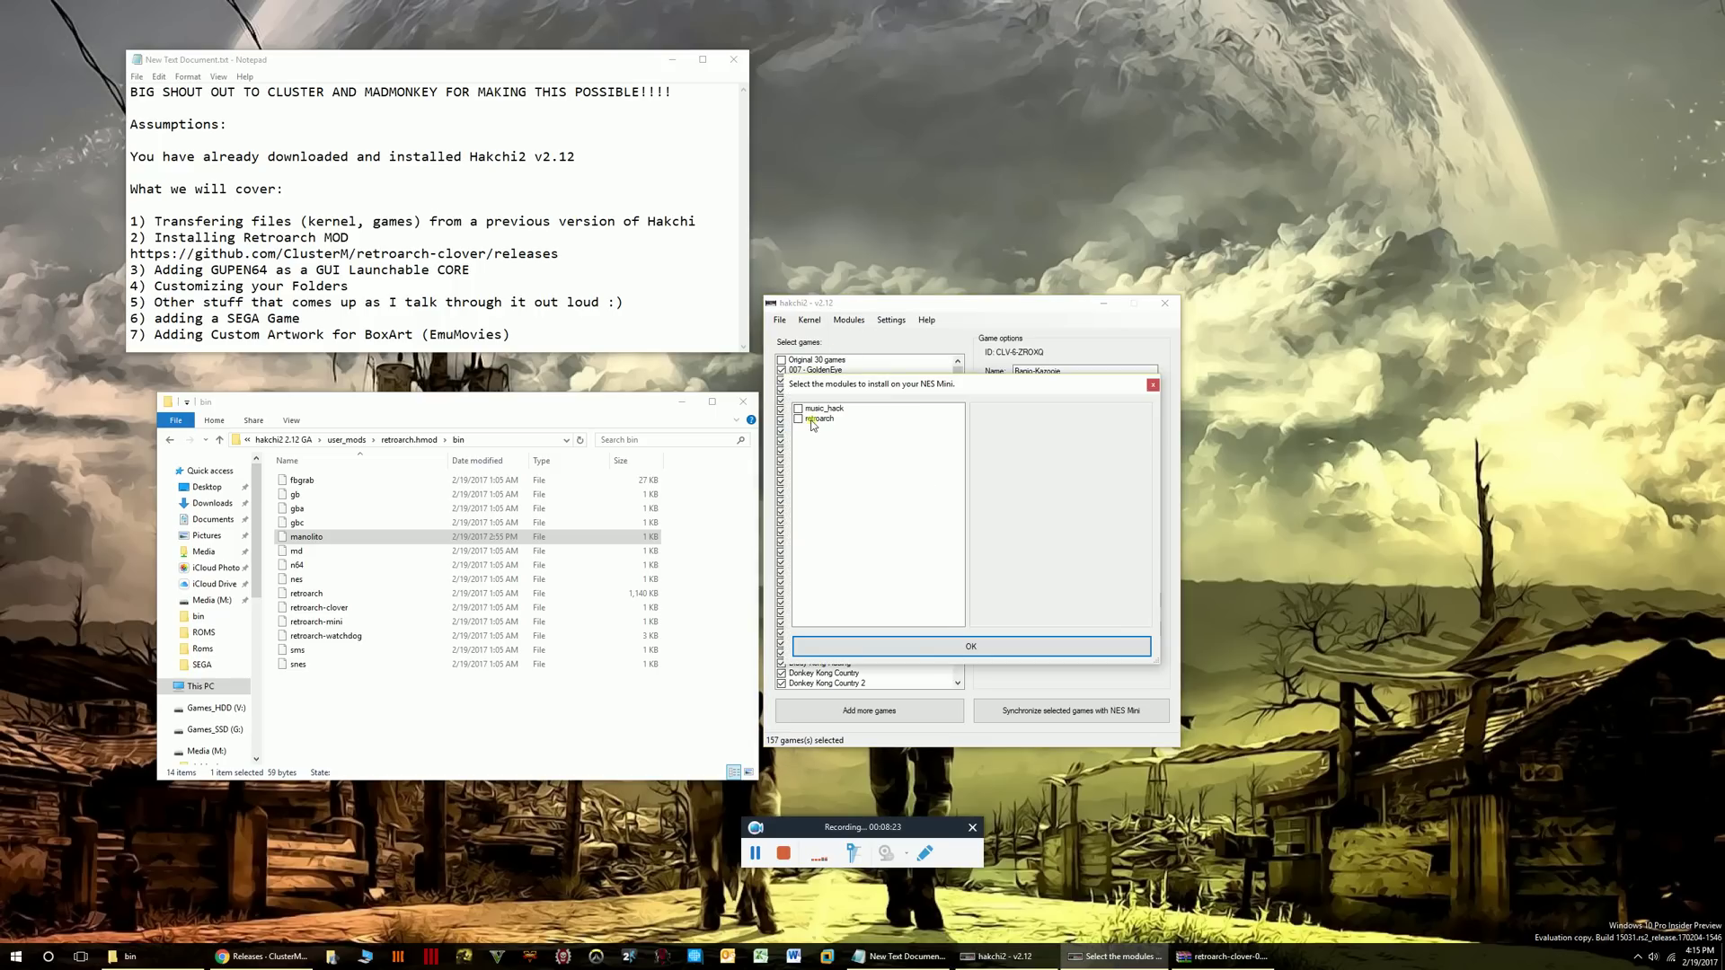
click(804, 419)
click(799, 419)
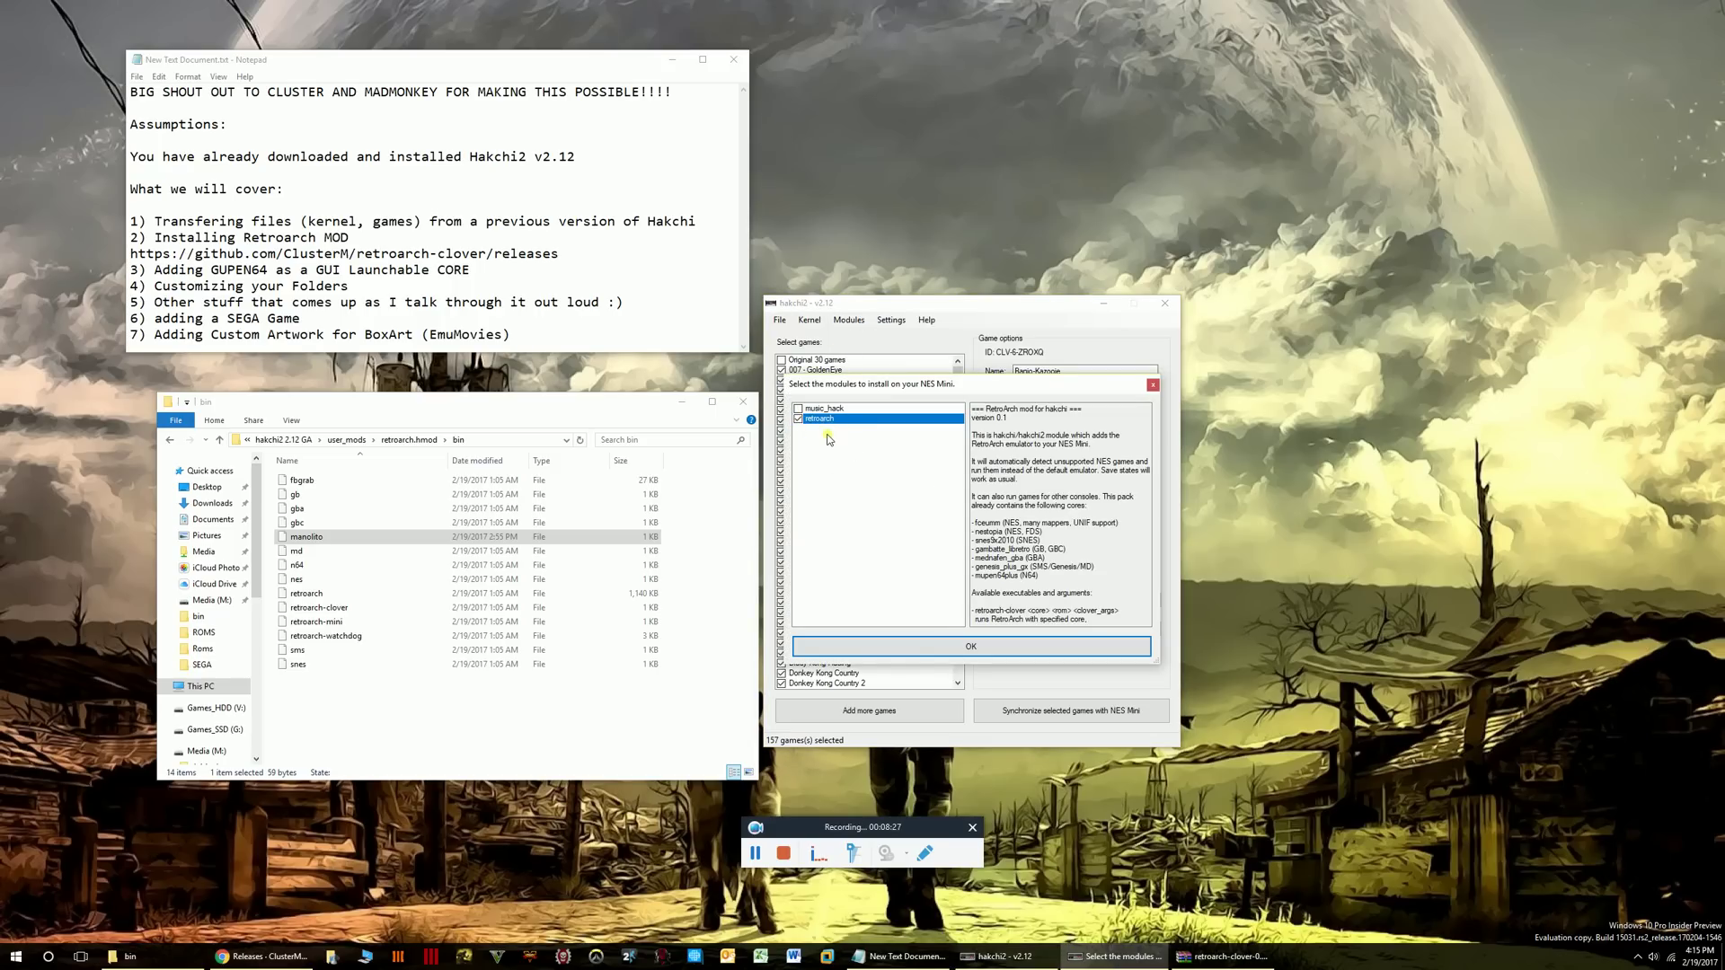
click(994, 655)
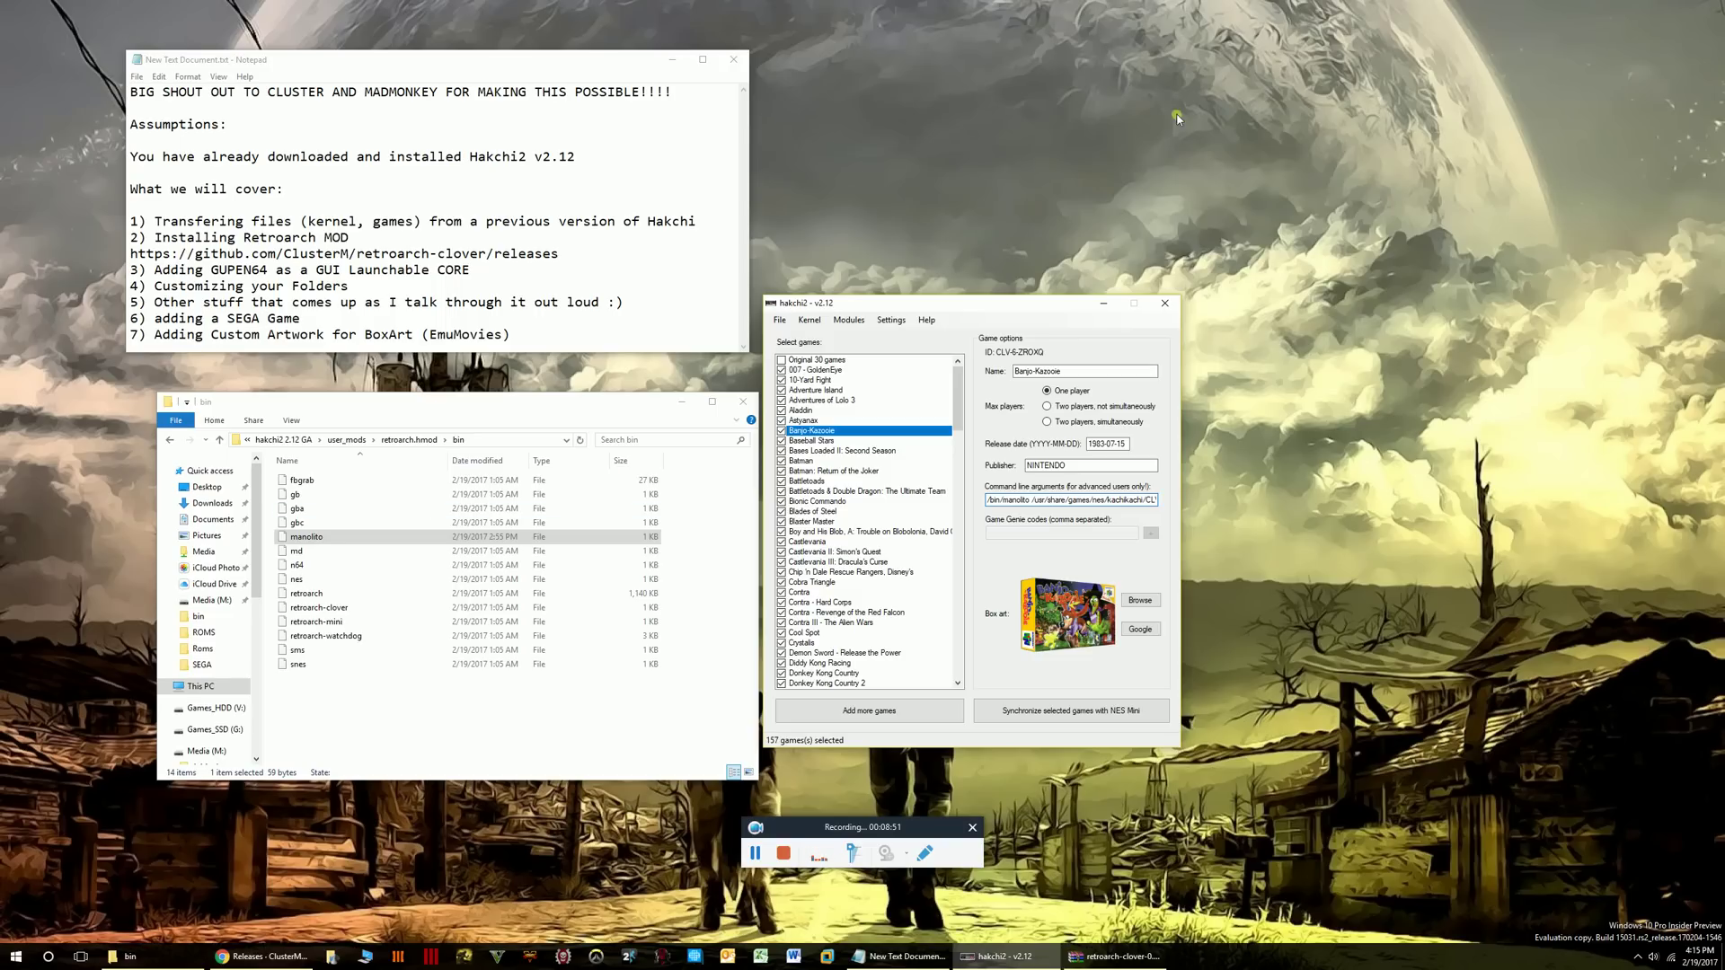
Step through the game list from Bases Loaded II down to Contra - Hard Corps.
click(842, 451)
click(827, 472)
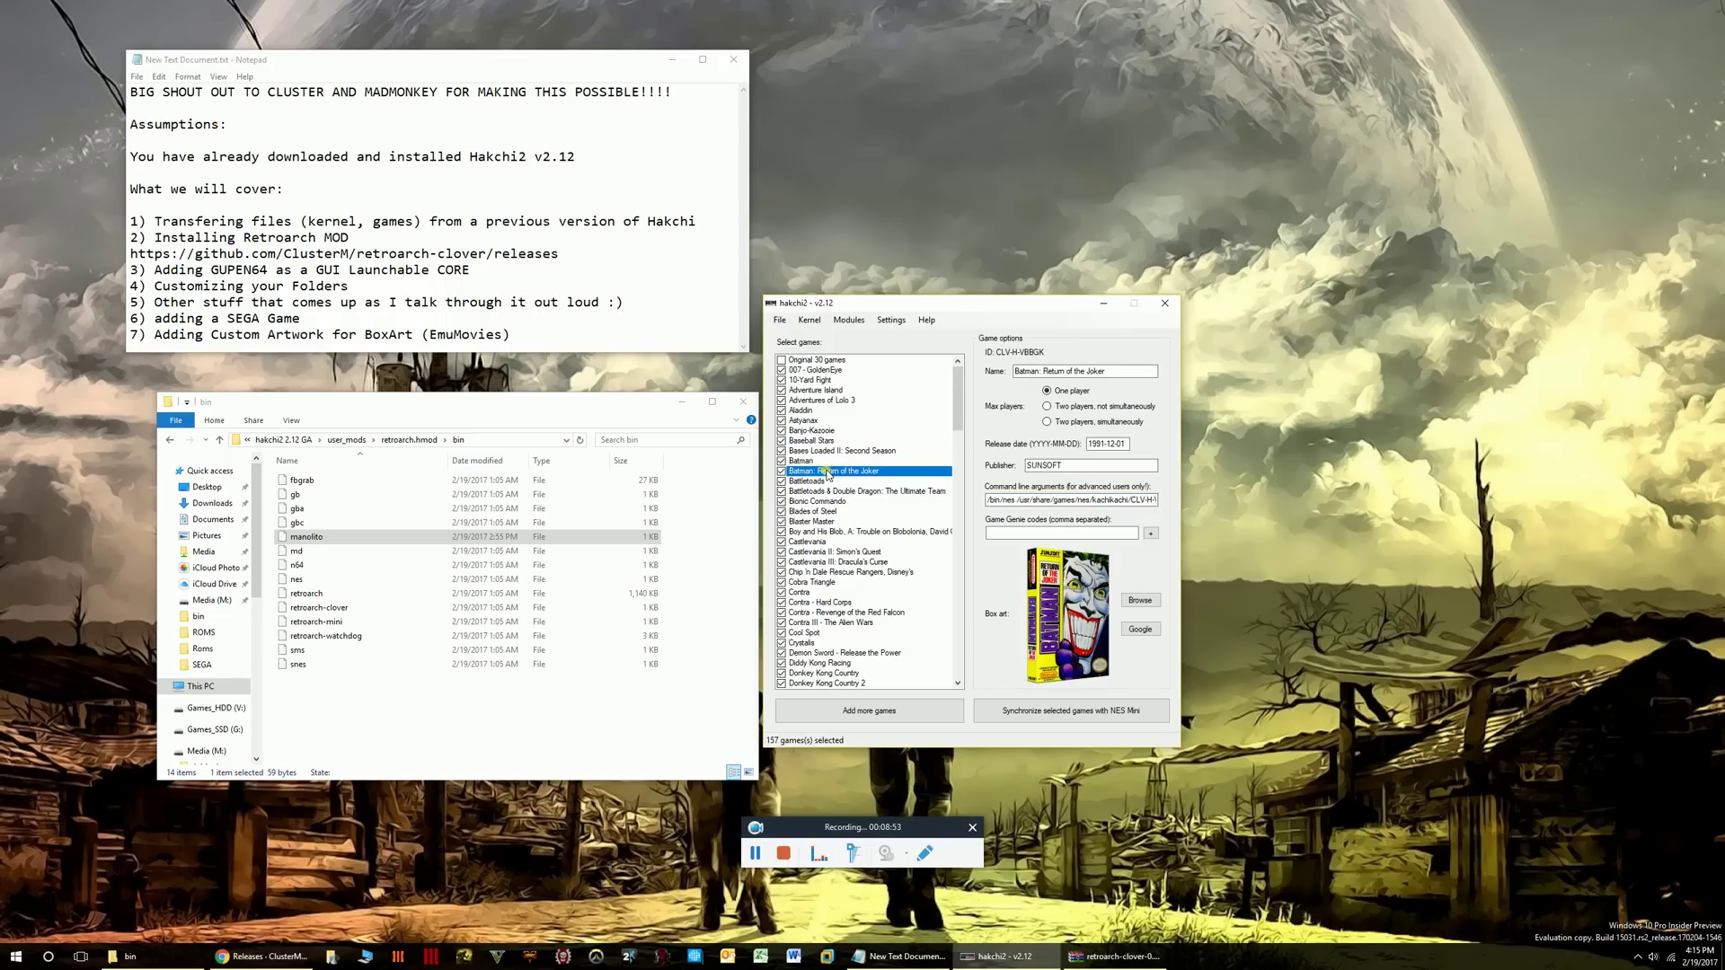
click(855, 492)
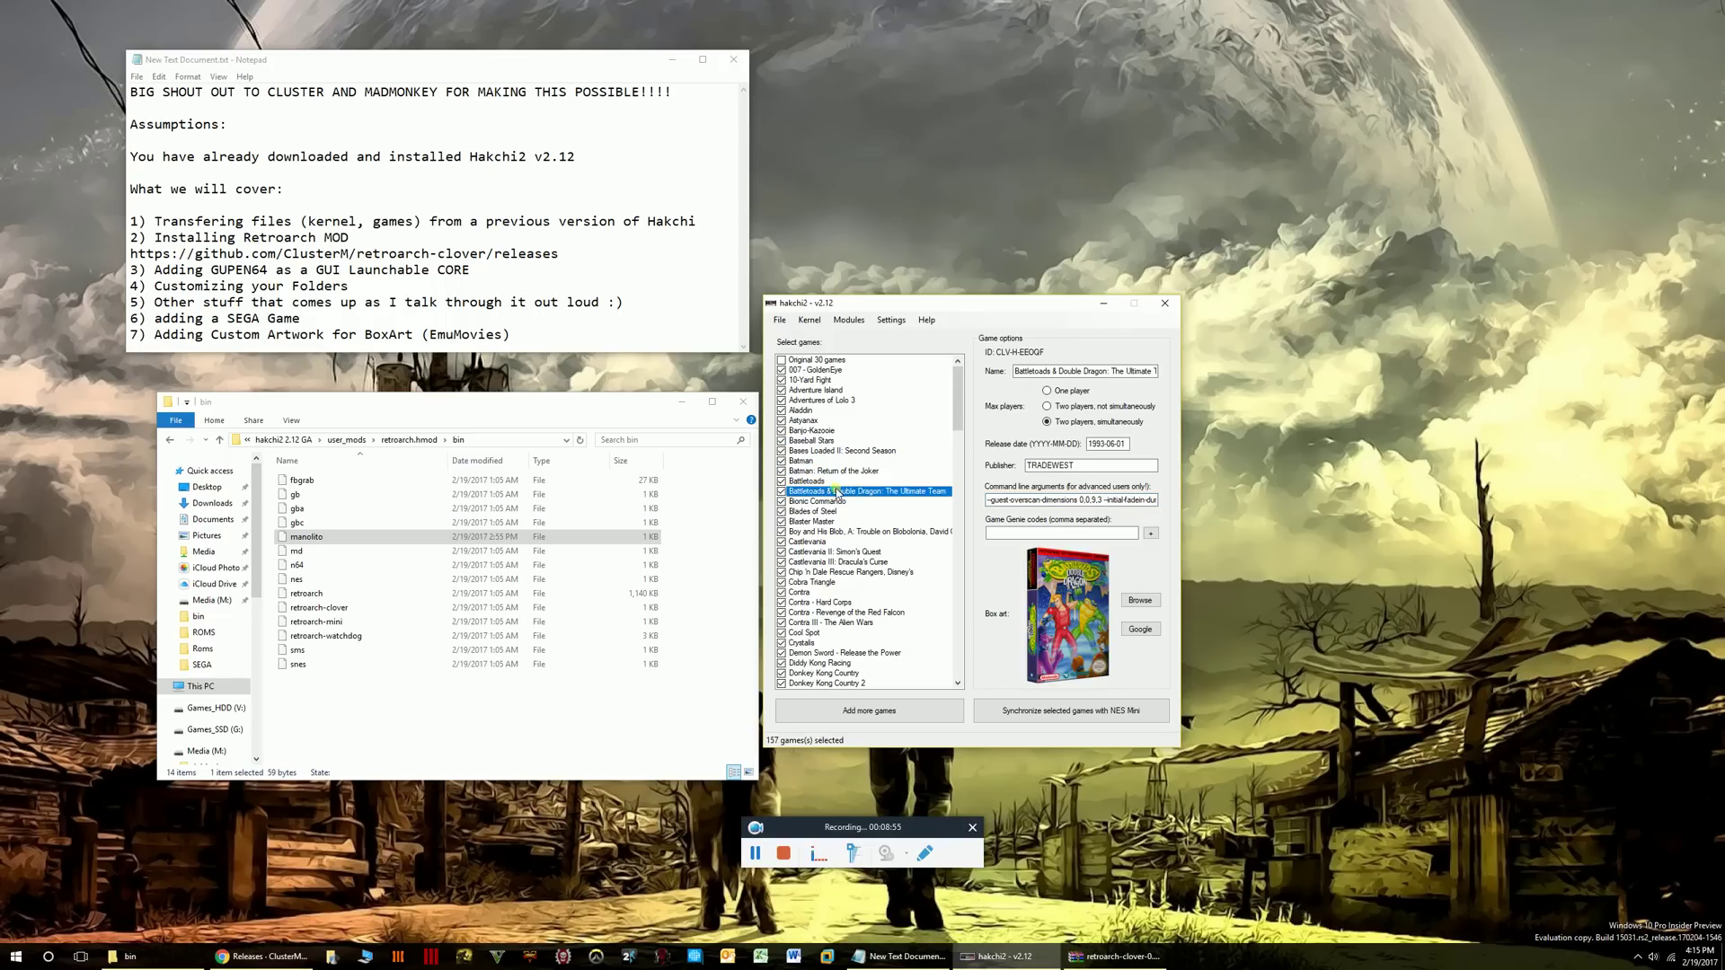
click(822, 483)
click(825, 551)
click(821, 563)
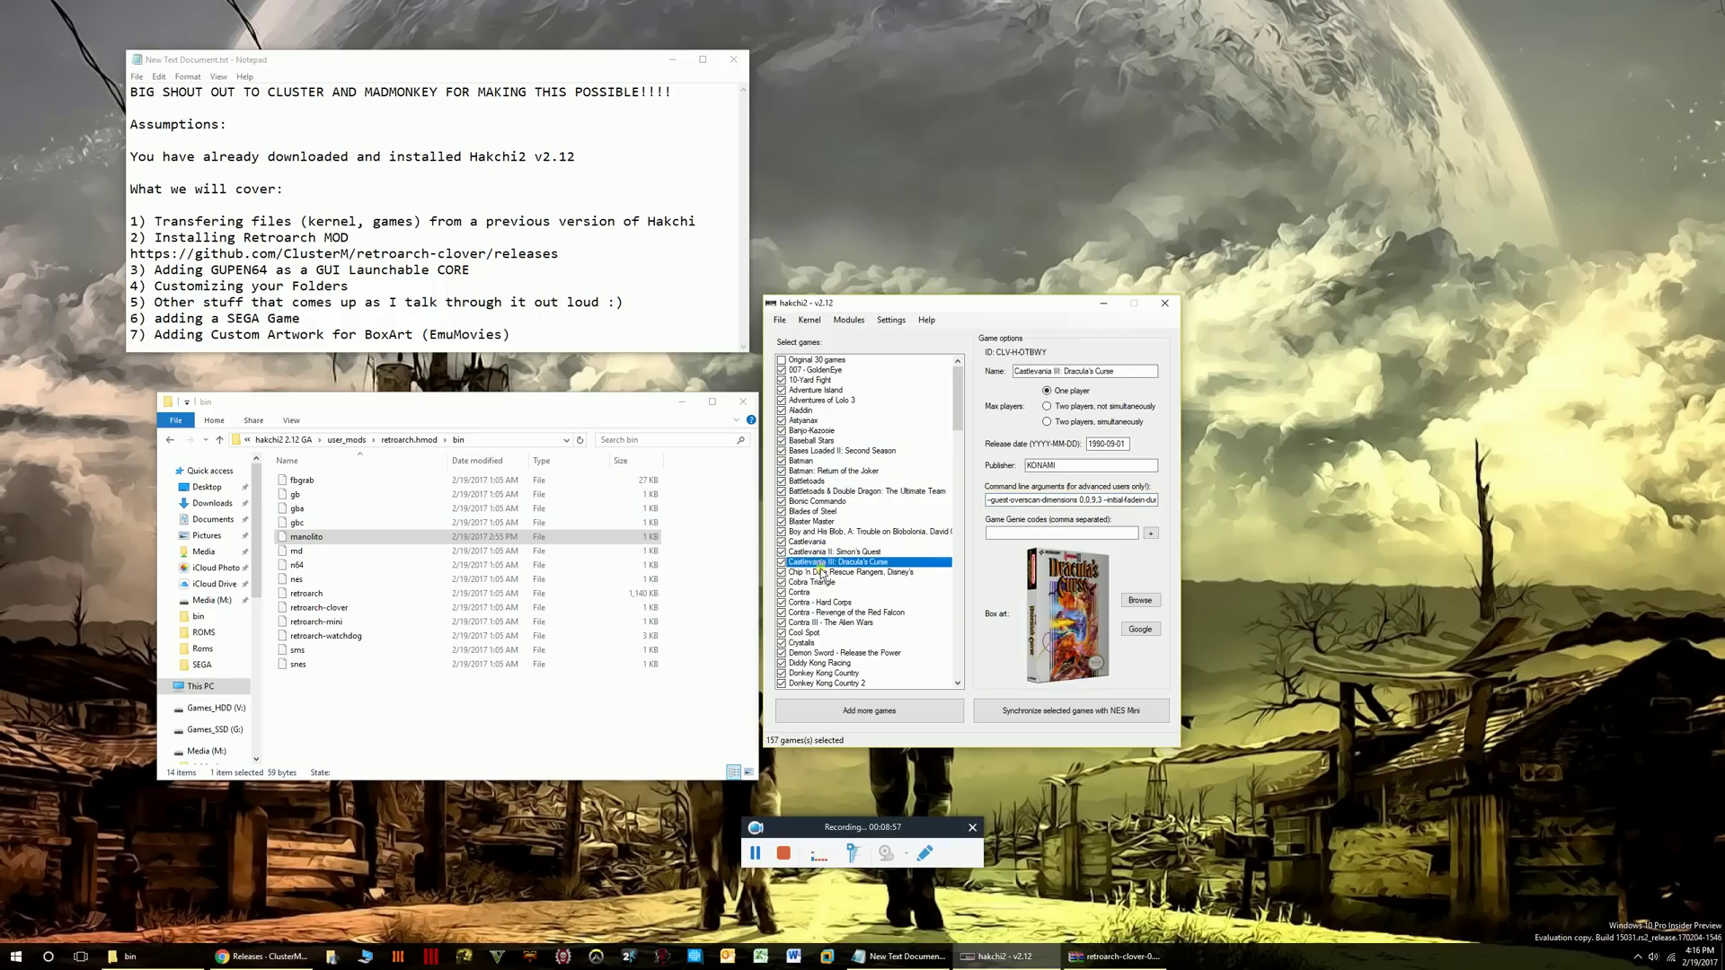
click(813, 593)
click(826, 603)
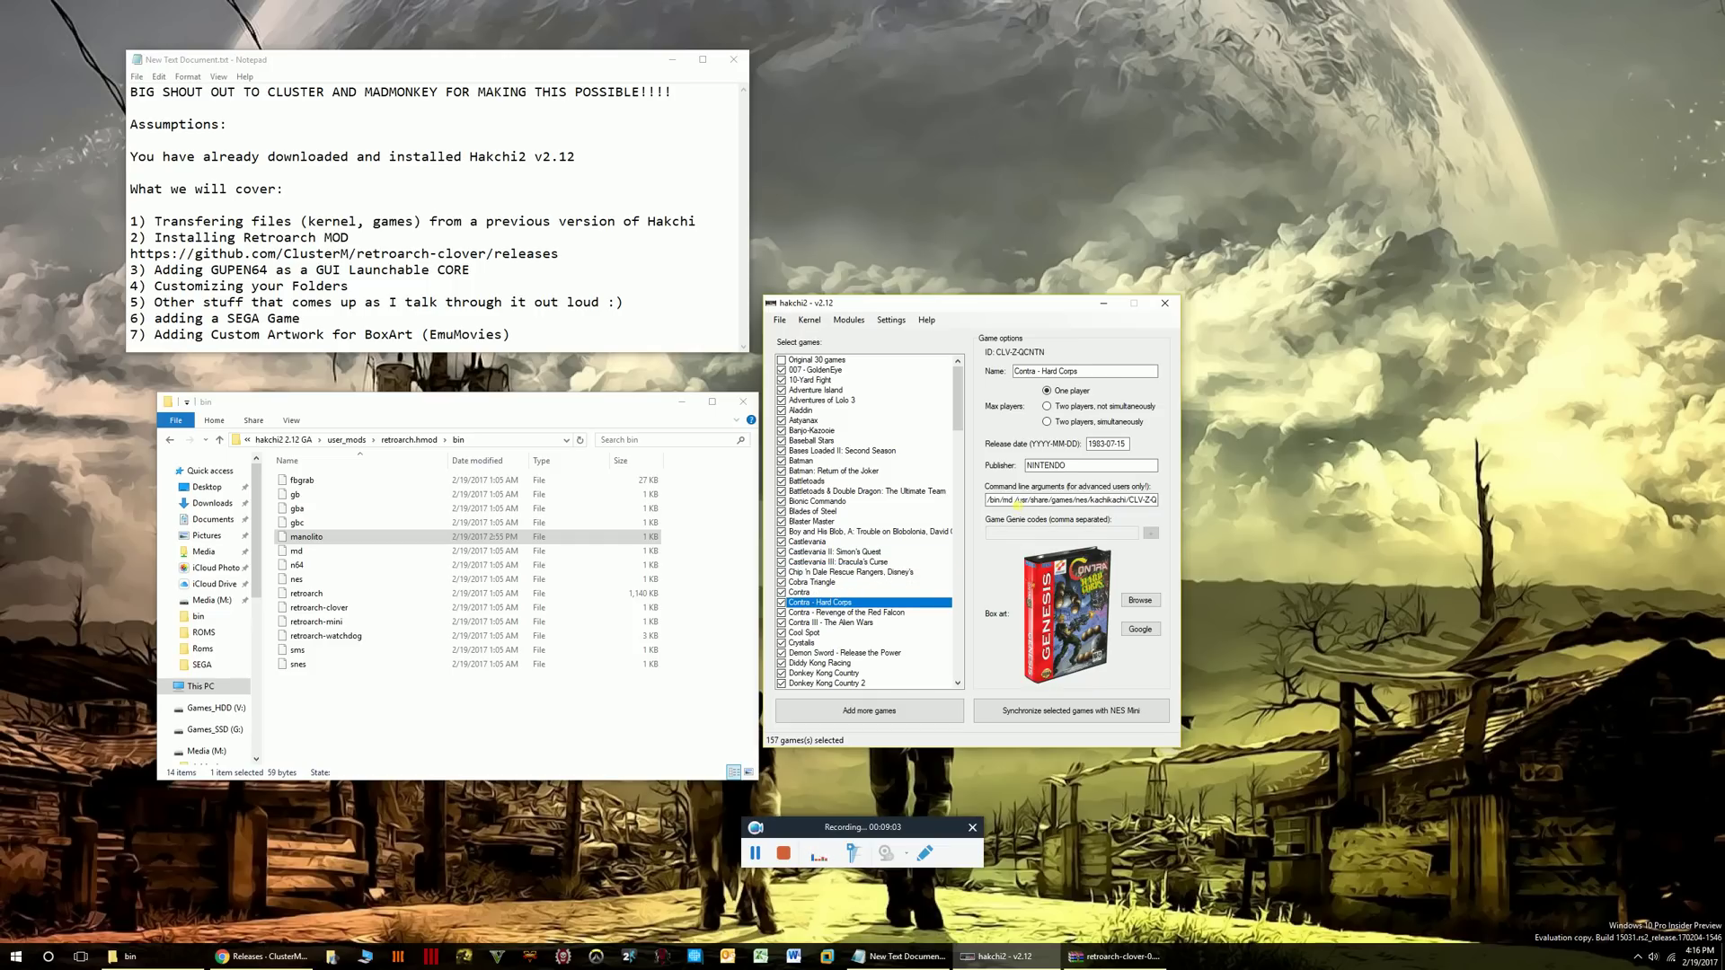
Highlight /bin/md in Contra - Hard Corps' command line arguments to confirm its launcher.
drag(1014, 501, 985, 500)
click(1013, 500)
click(780, 320)
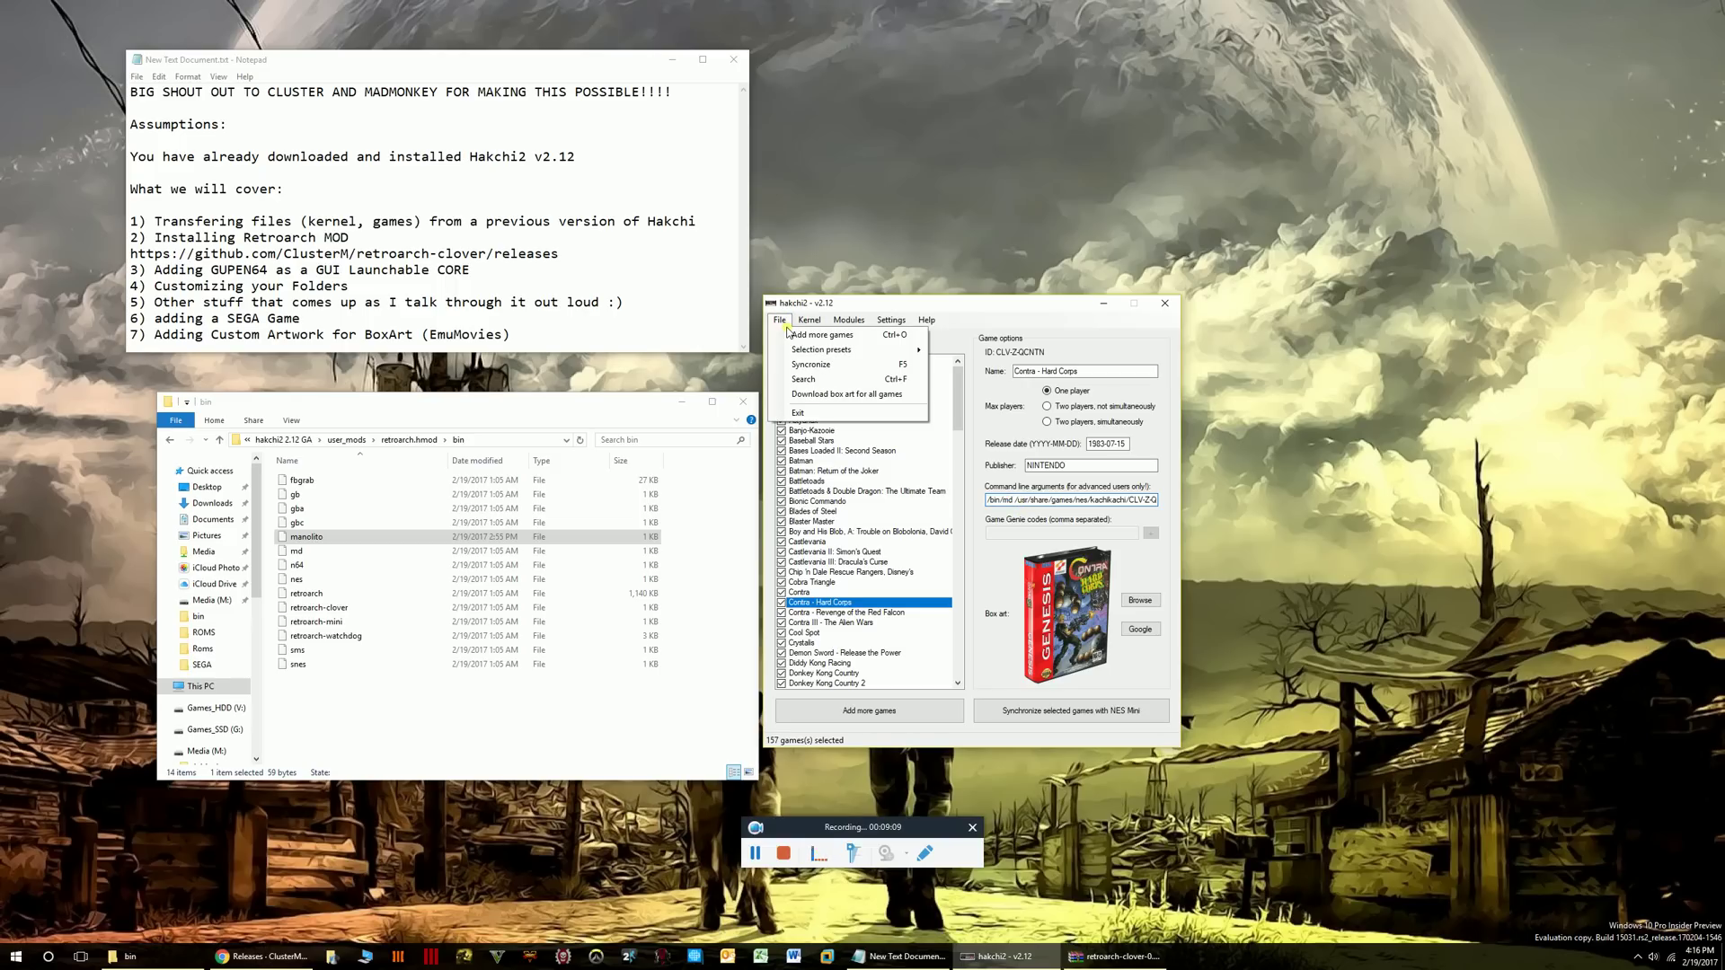
Open the Select NES file picker in the Roms folder with the filter set to All files.
click(813, 335)
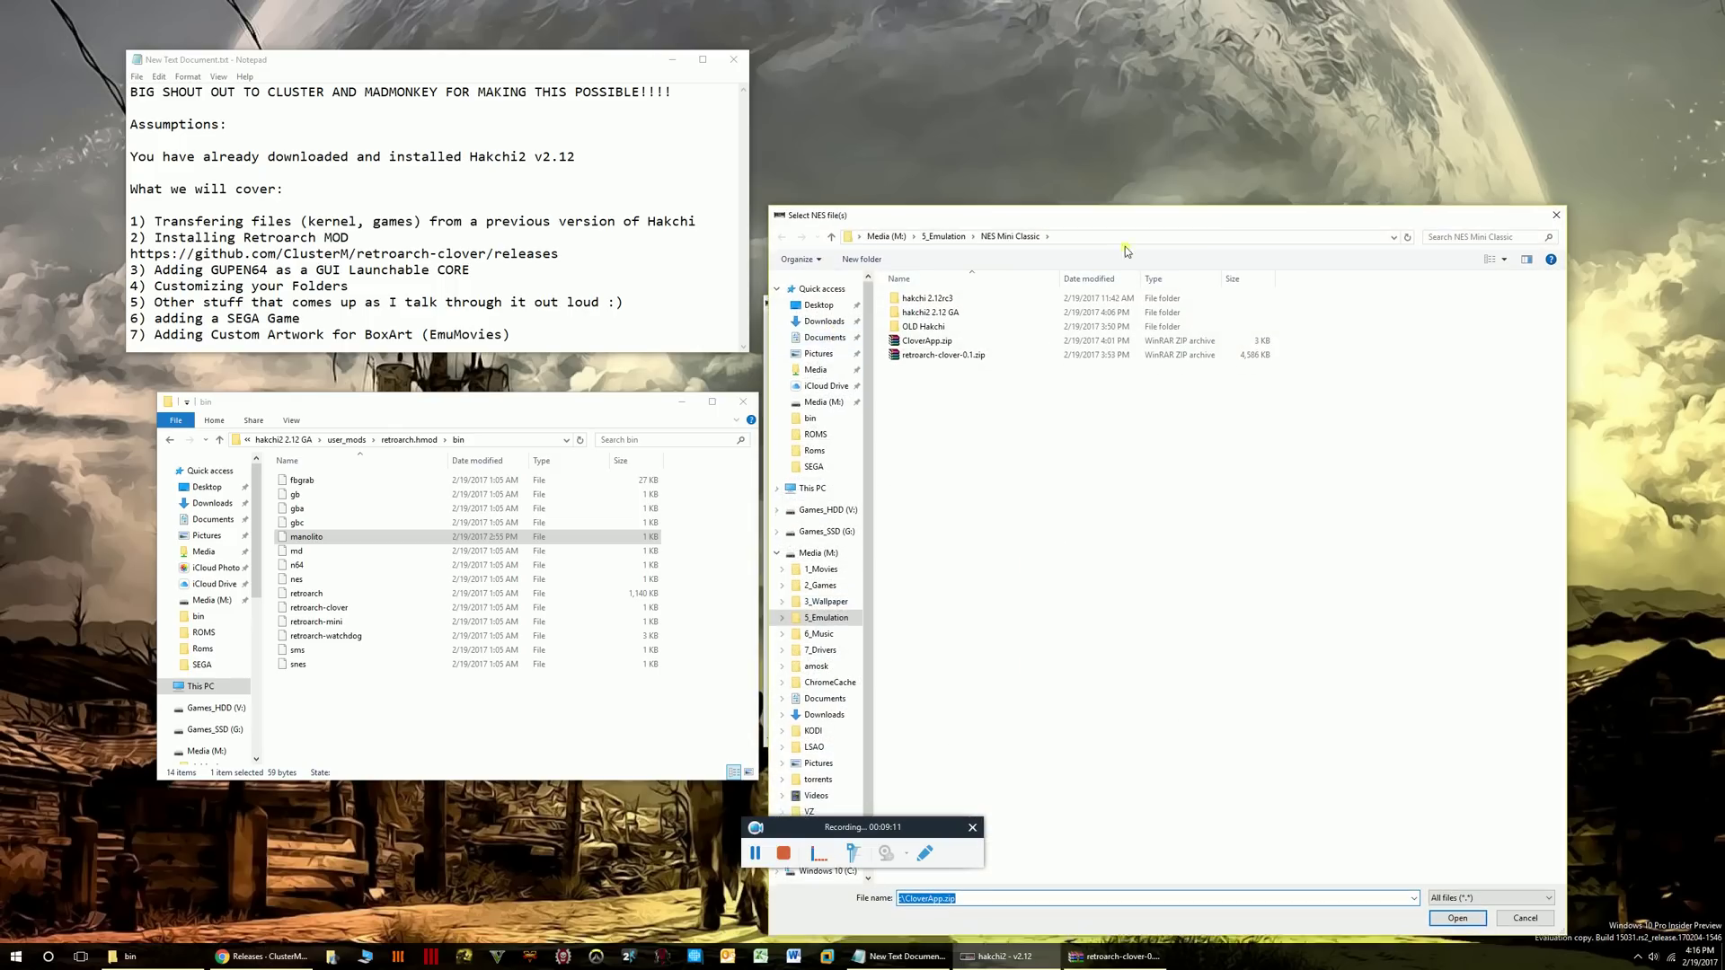
drag(1126, 217, 1114, 125)
click(939, 145)
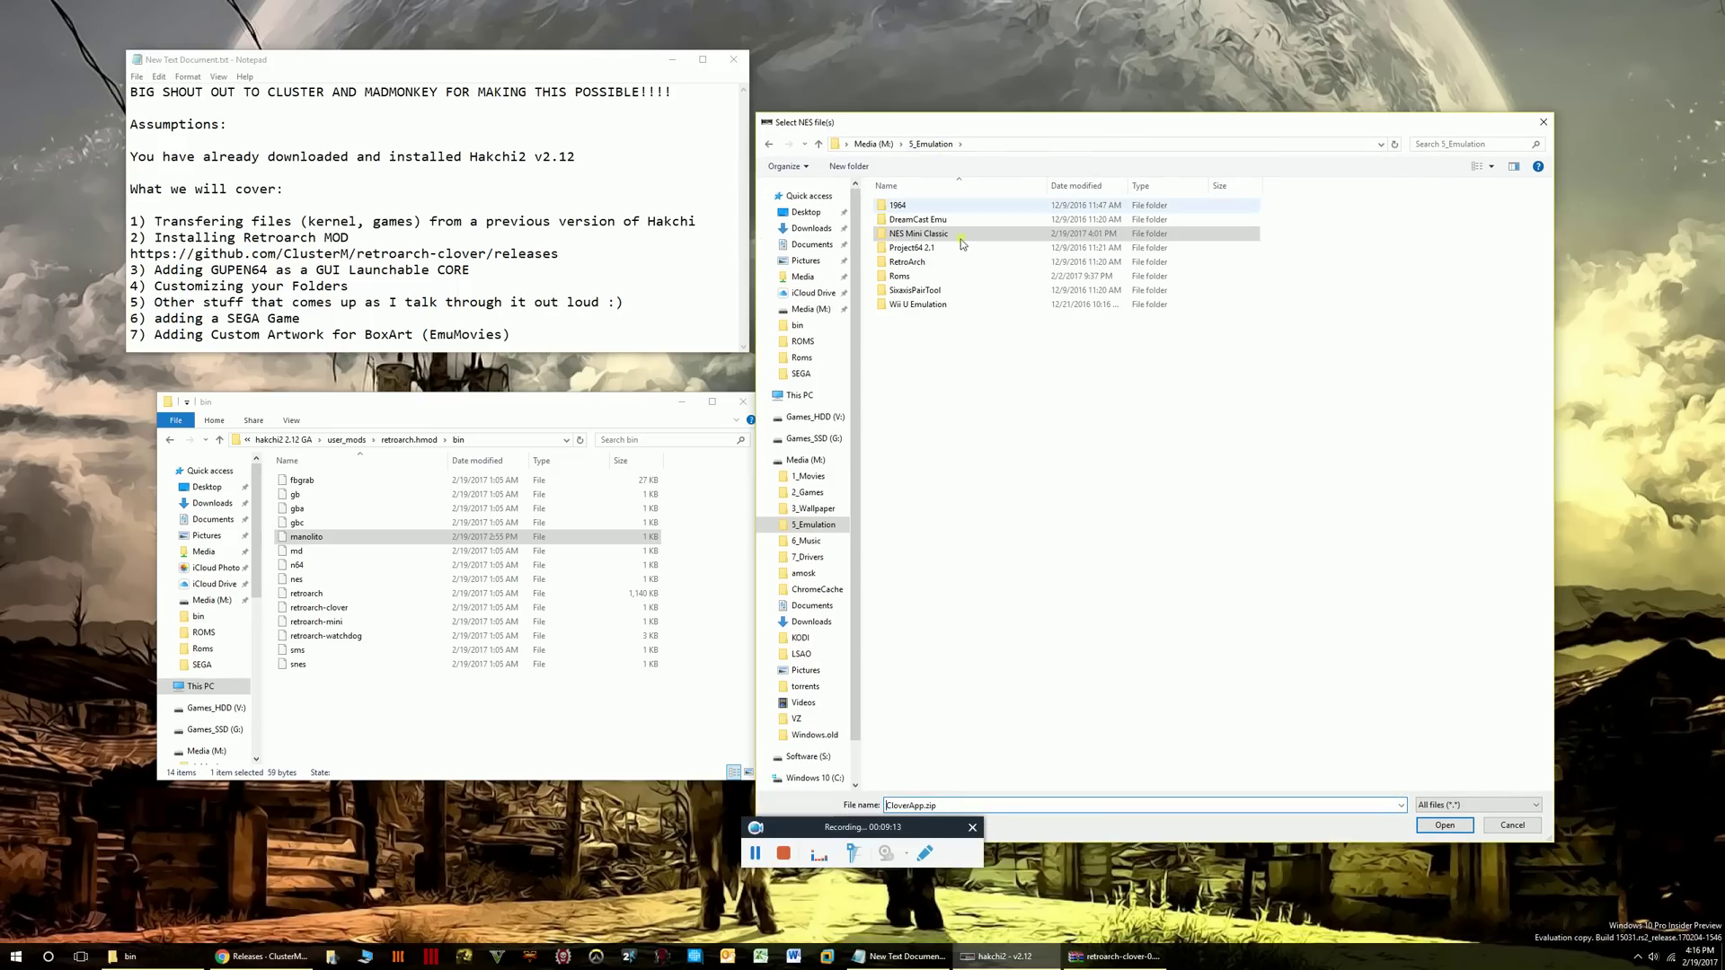
double_click(909, 277)
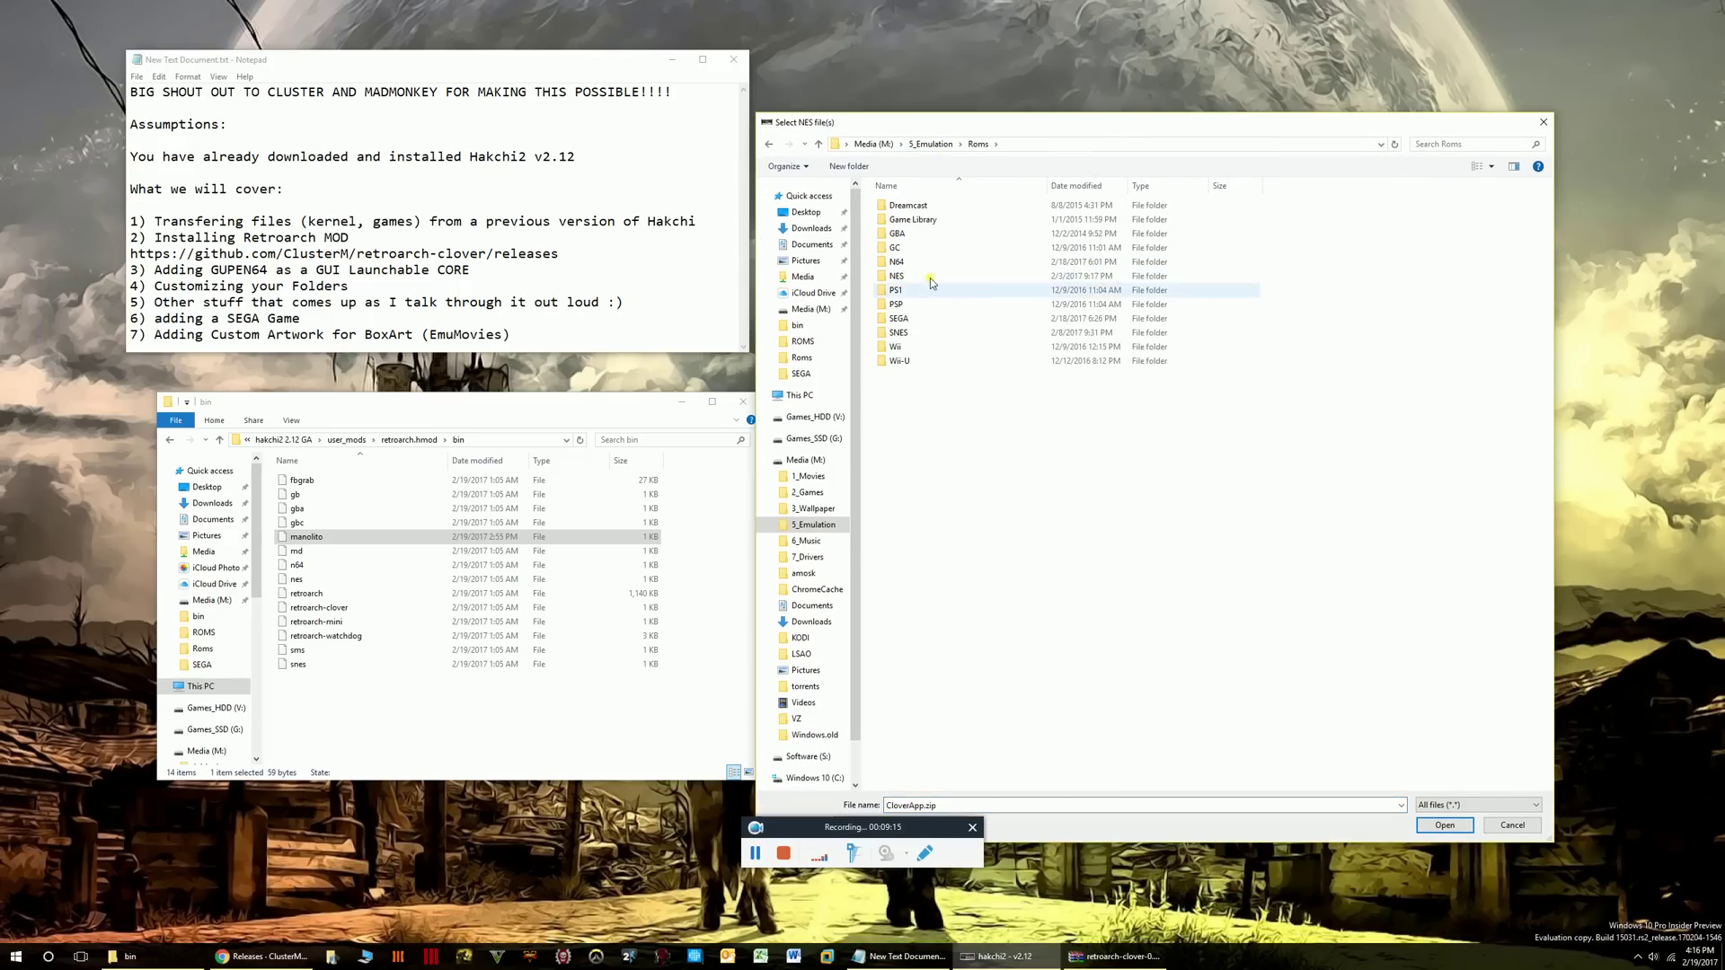
click(1473, 805)
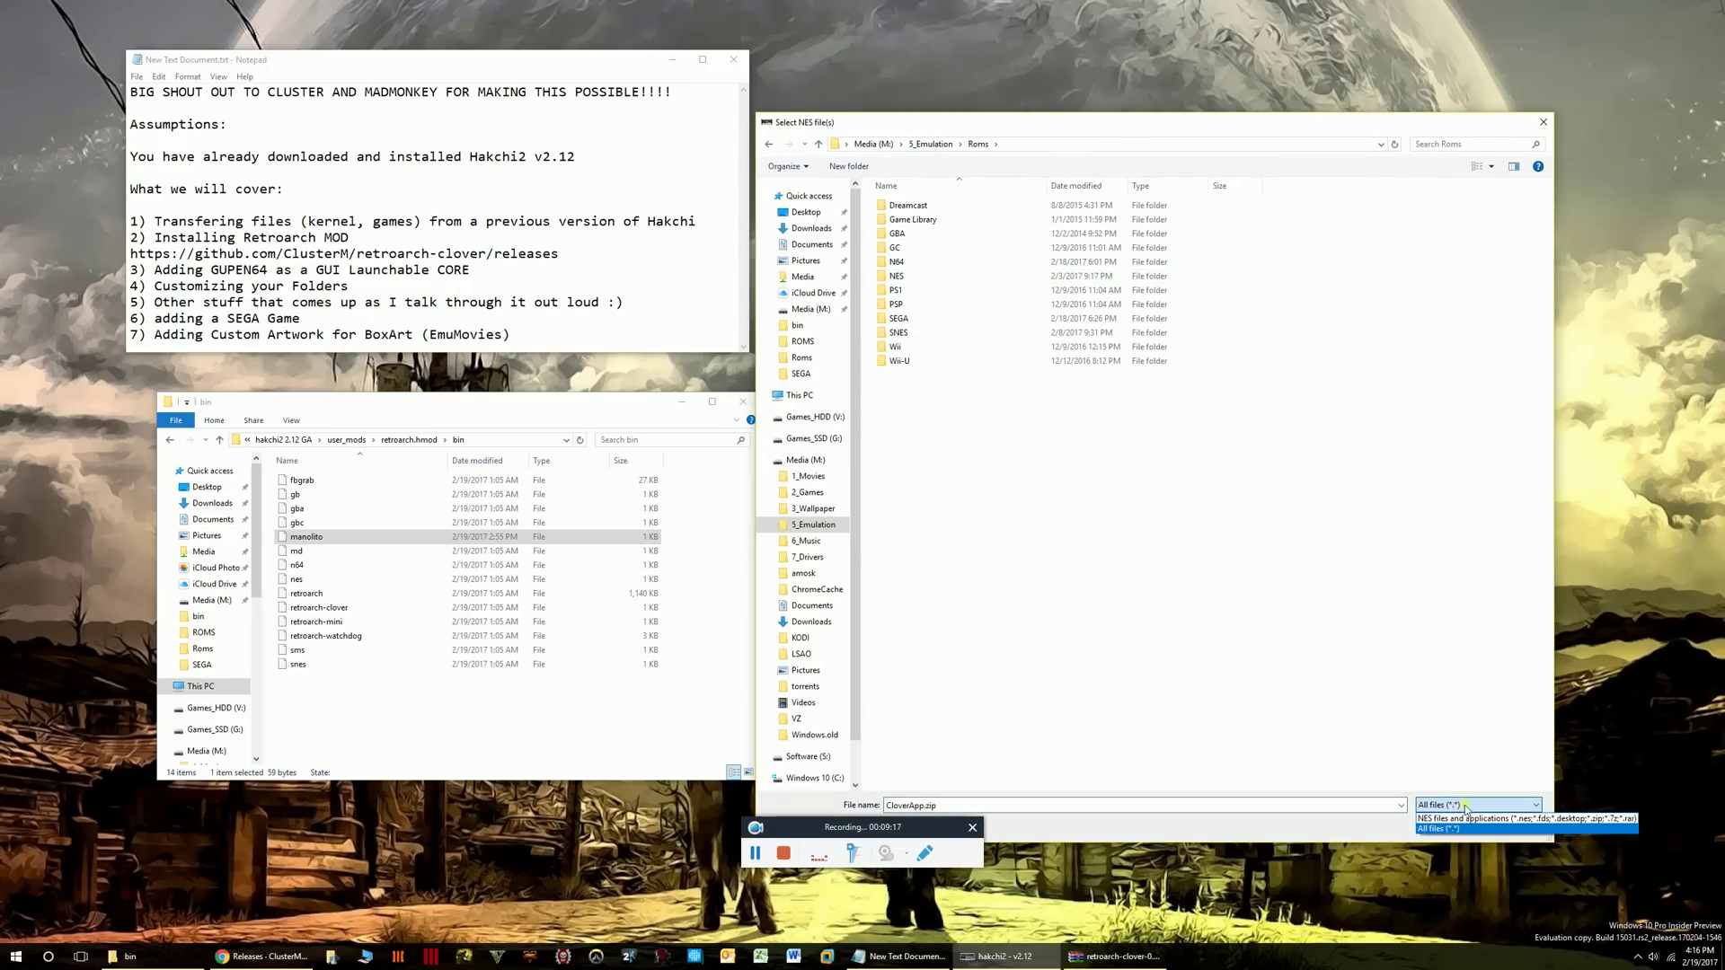
click(1461, 817)
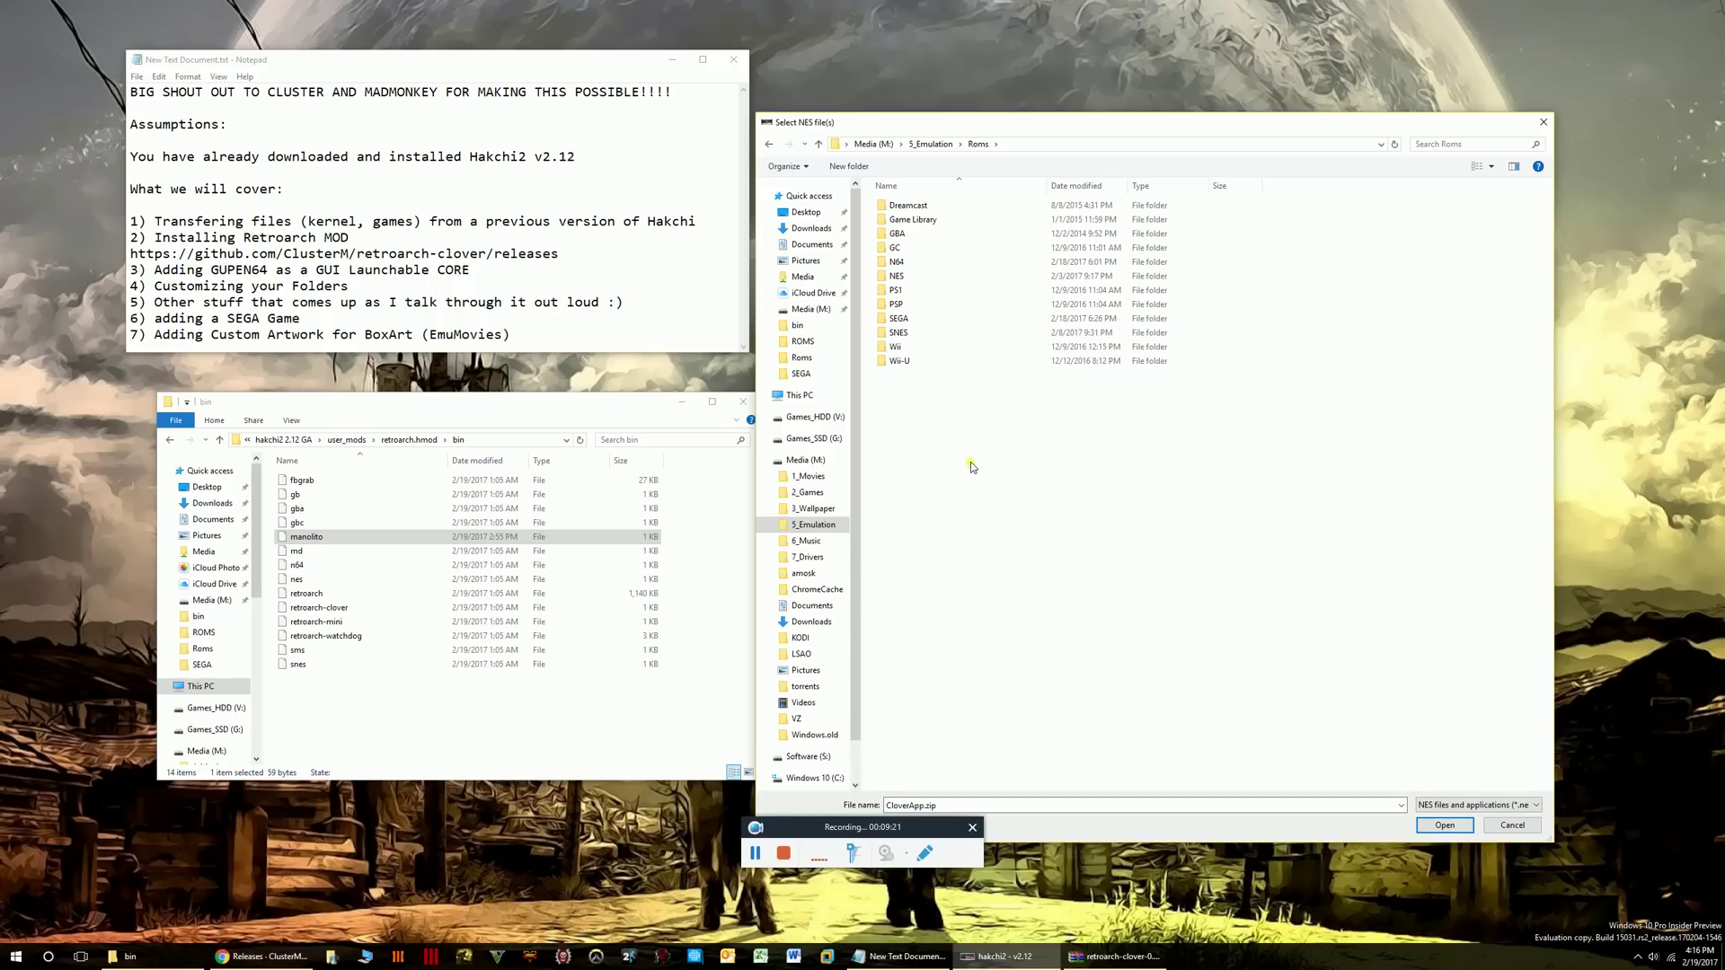
click(1447, 805)
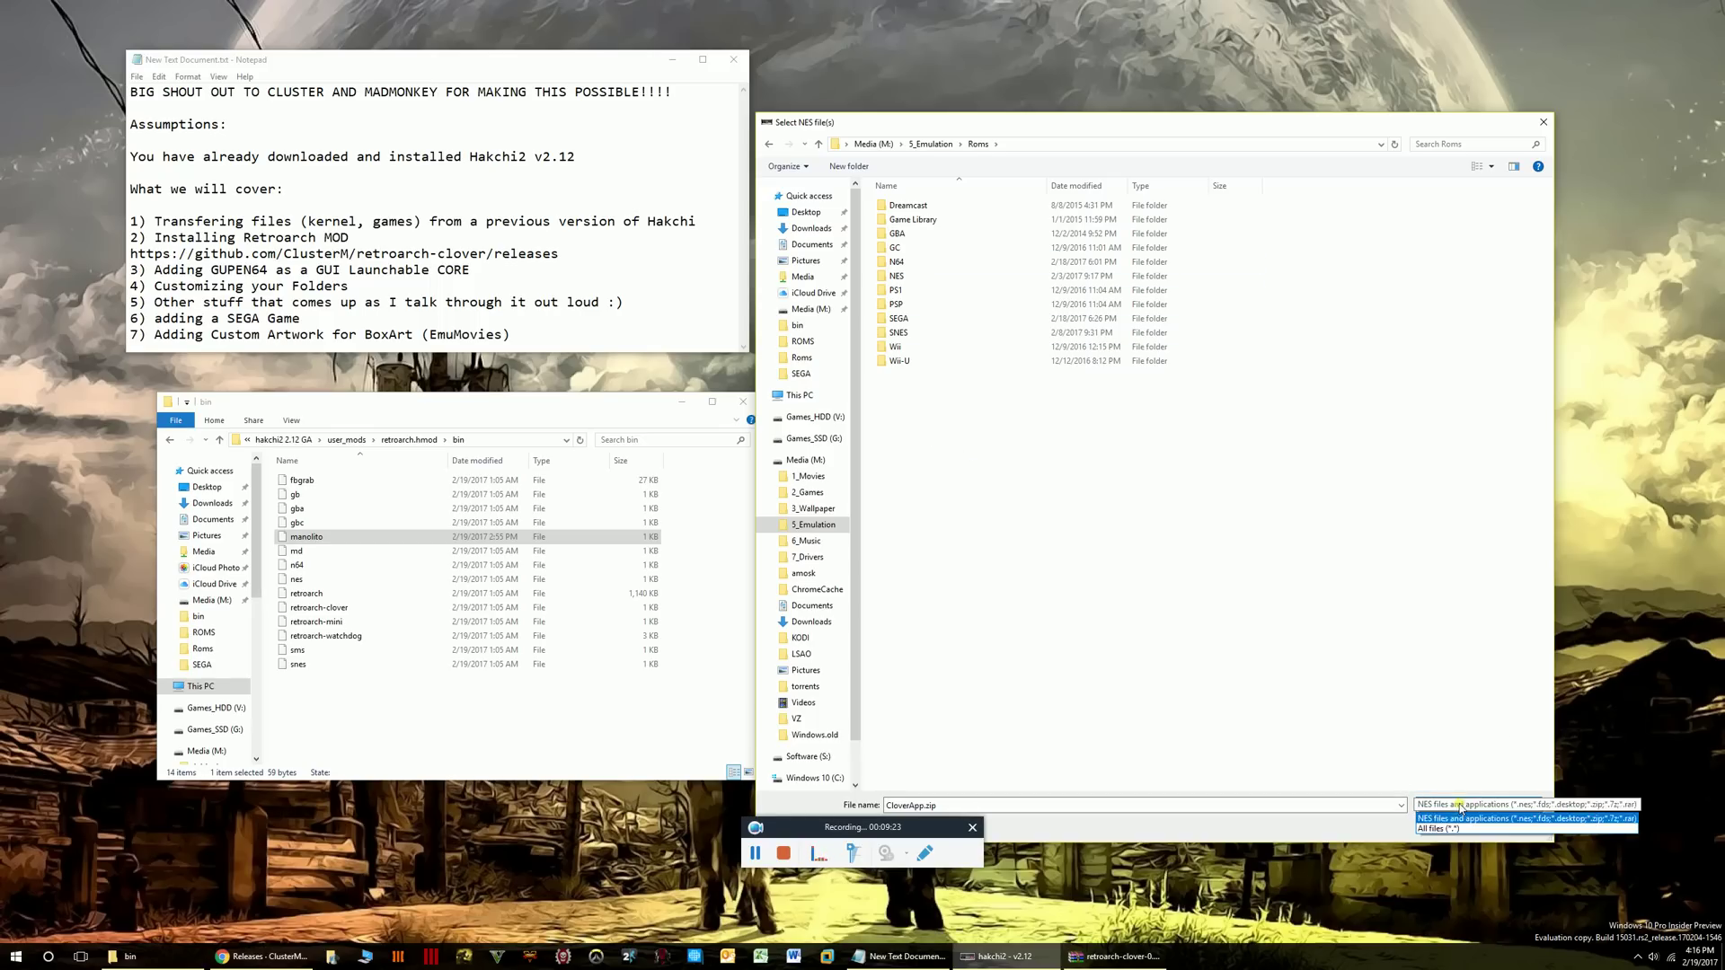
click(1441, 827)
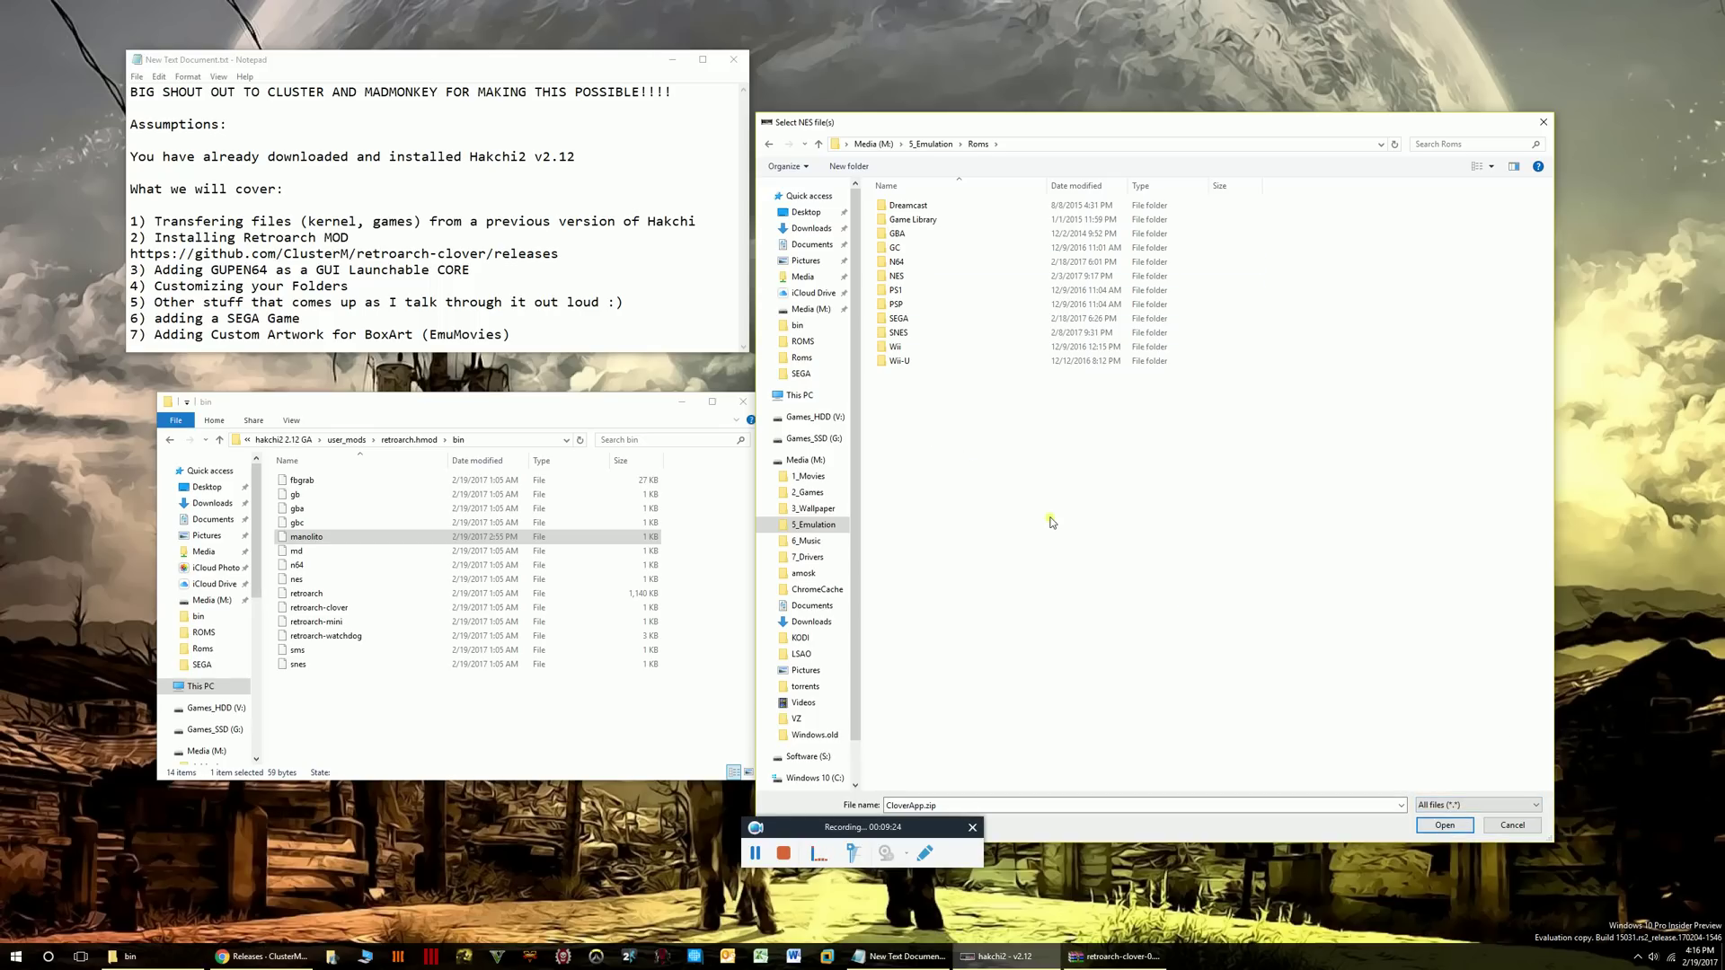
Add Contra - Hard Corps (USA).bin from the SEGA folder to the games list.
double_click(899, 320)
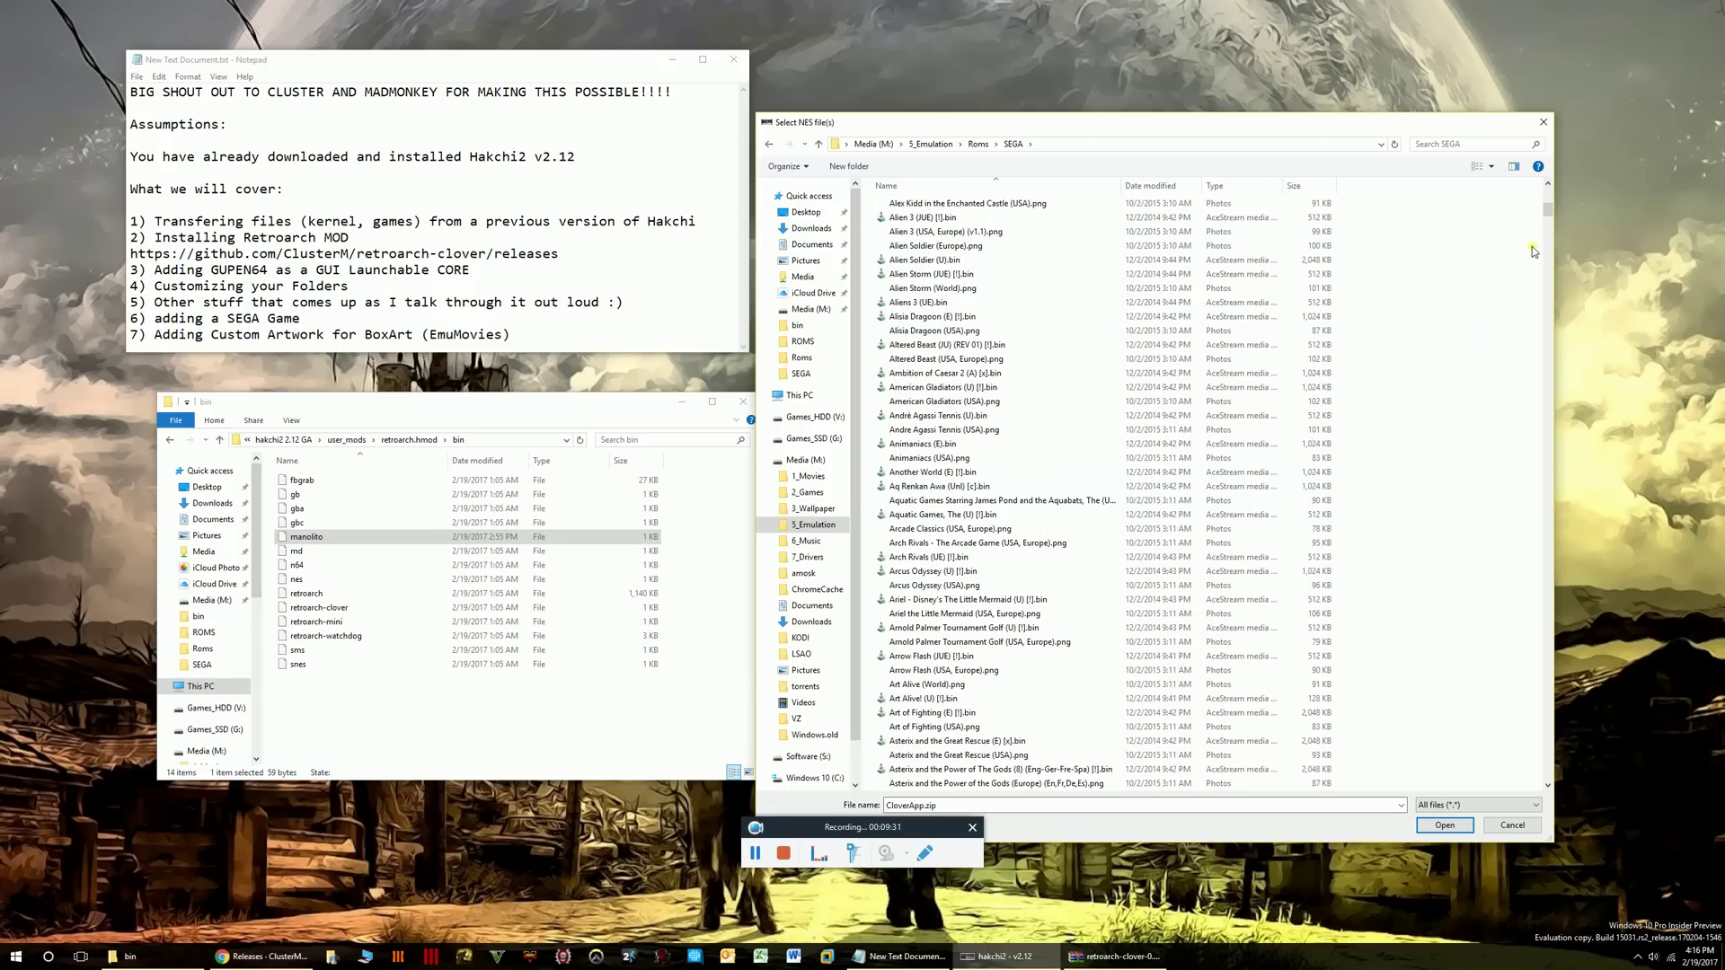
drag(1548, 196, 1549, 240)
scroll(943, 362, down, 20)
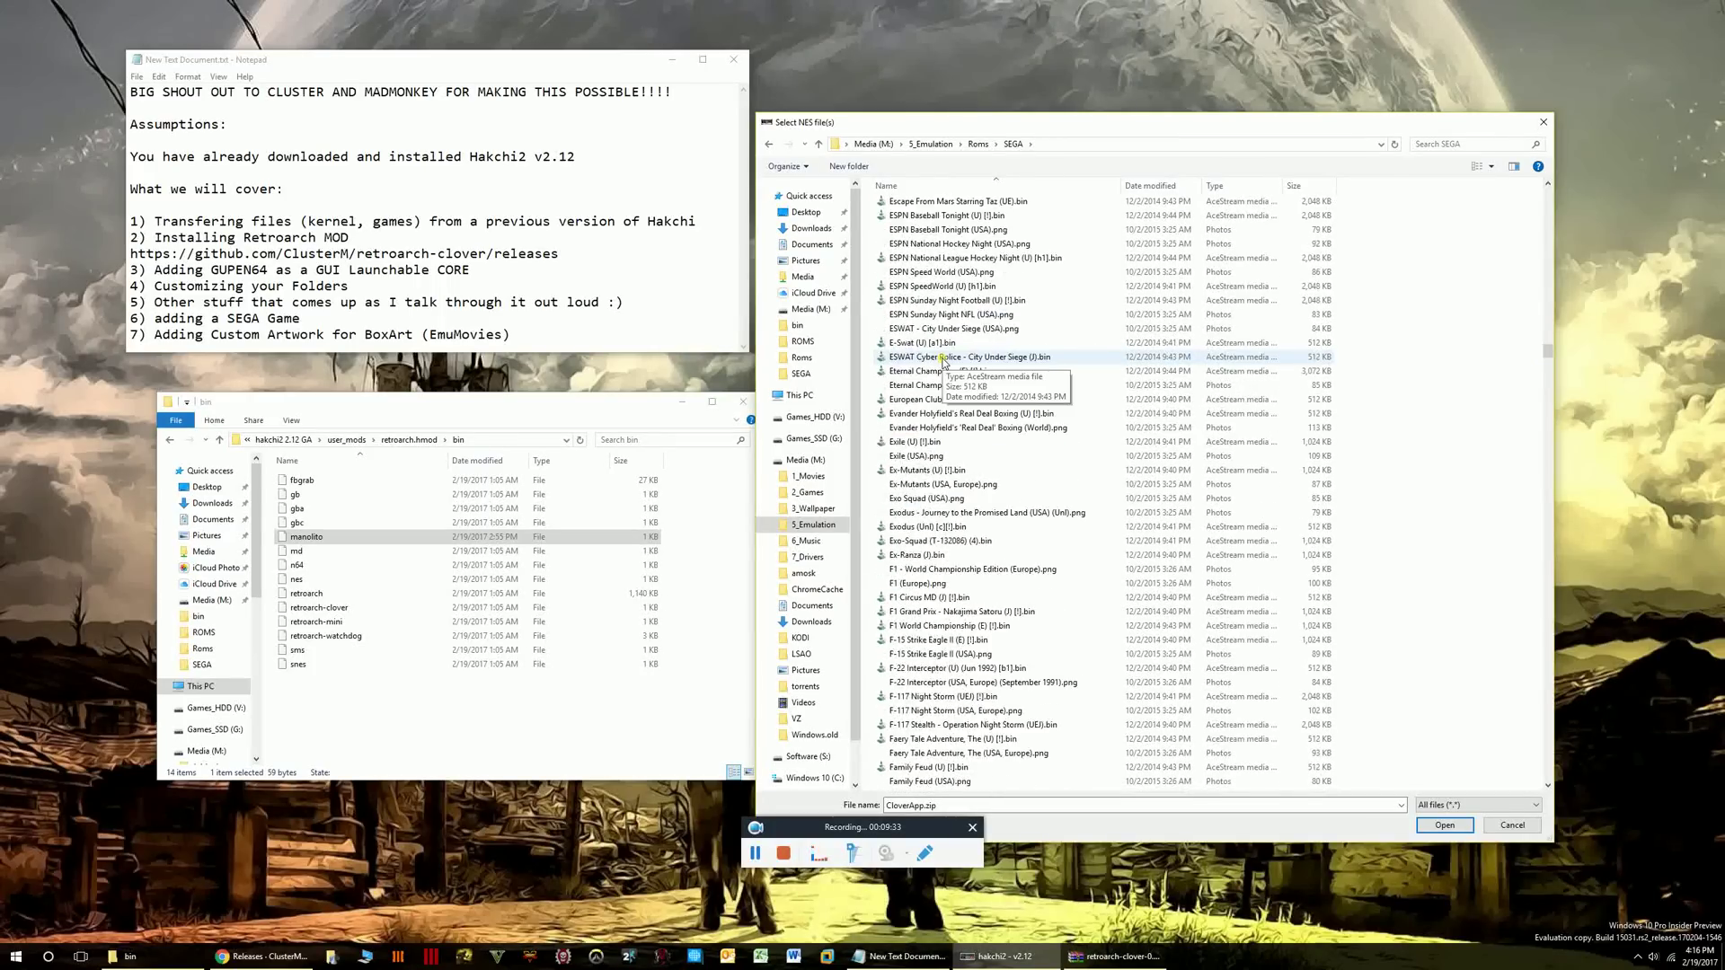
scroll(943, 362, up, 20)
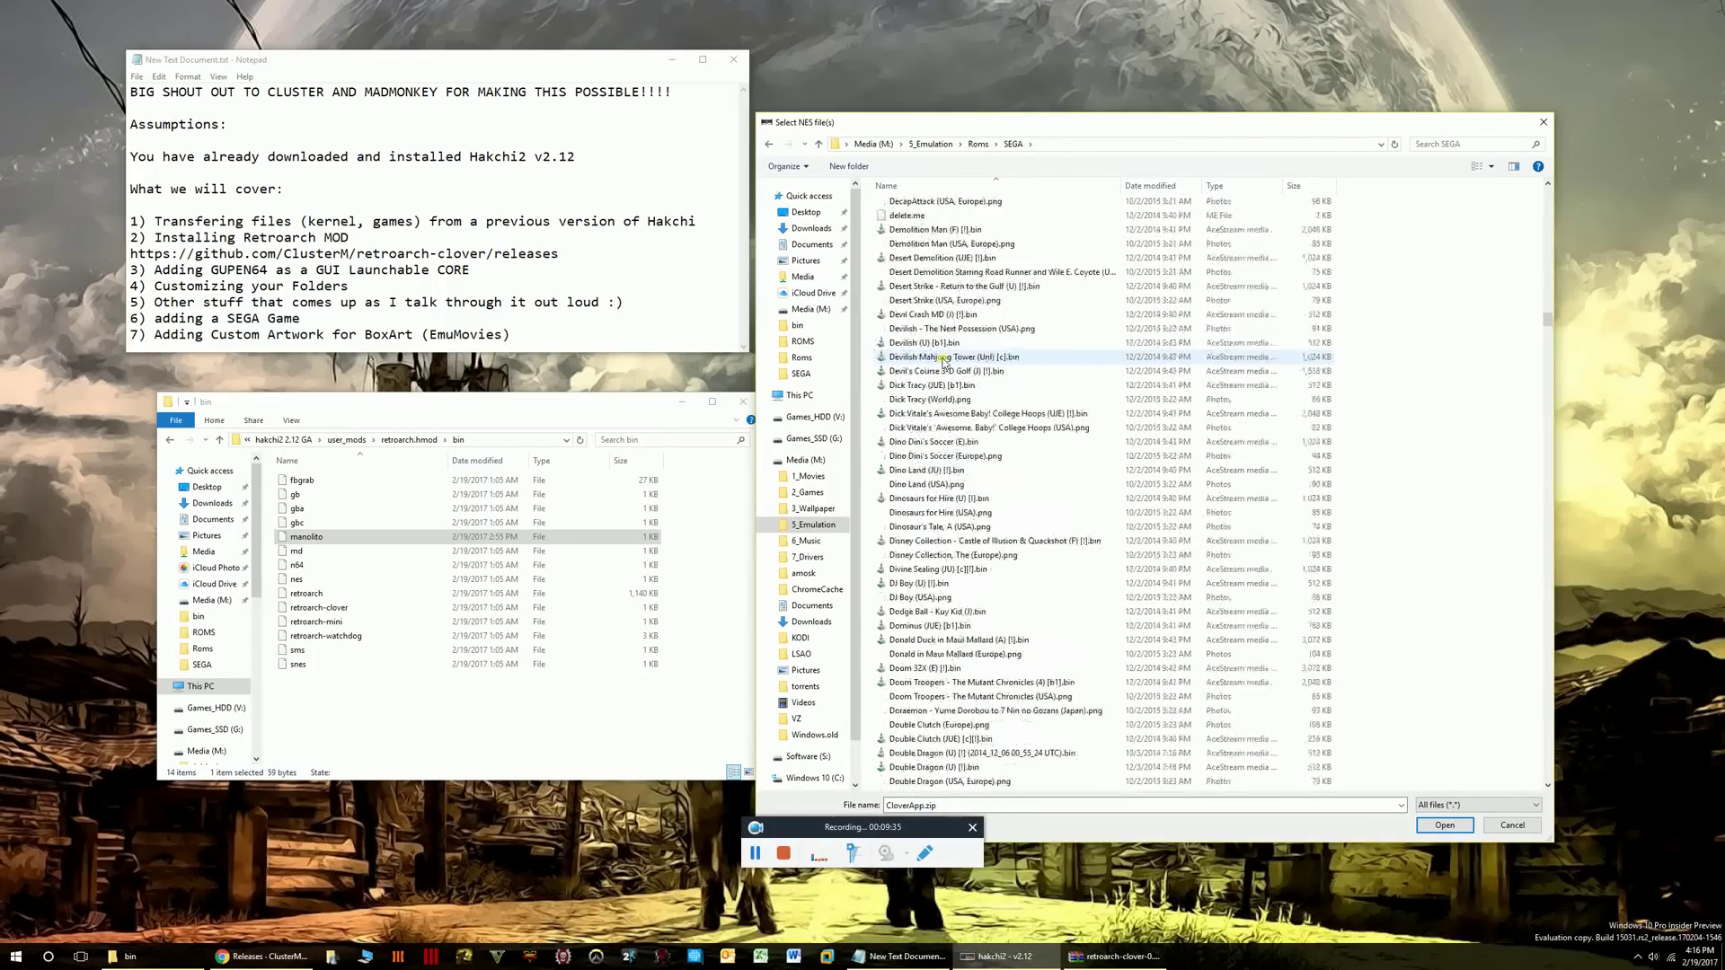
scroll(944, 362, up, 14)
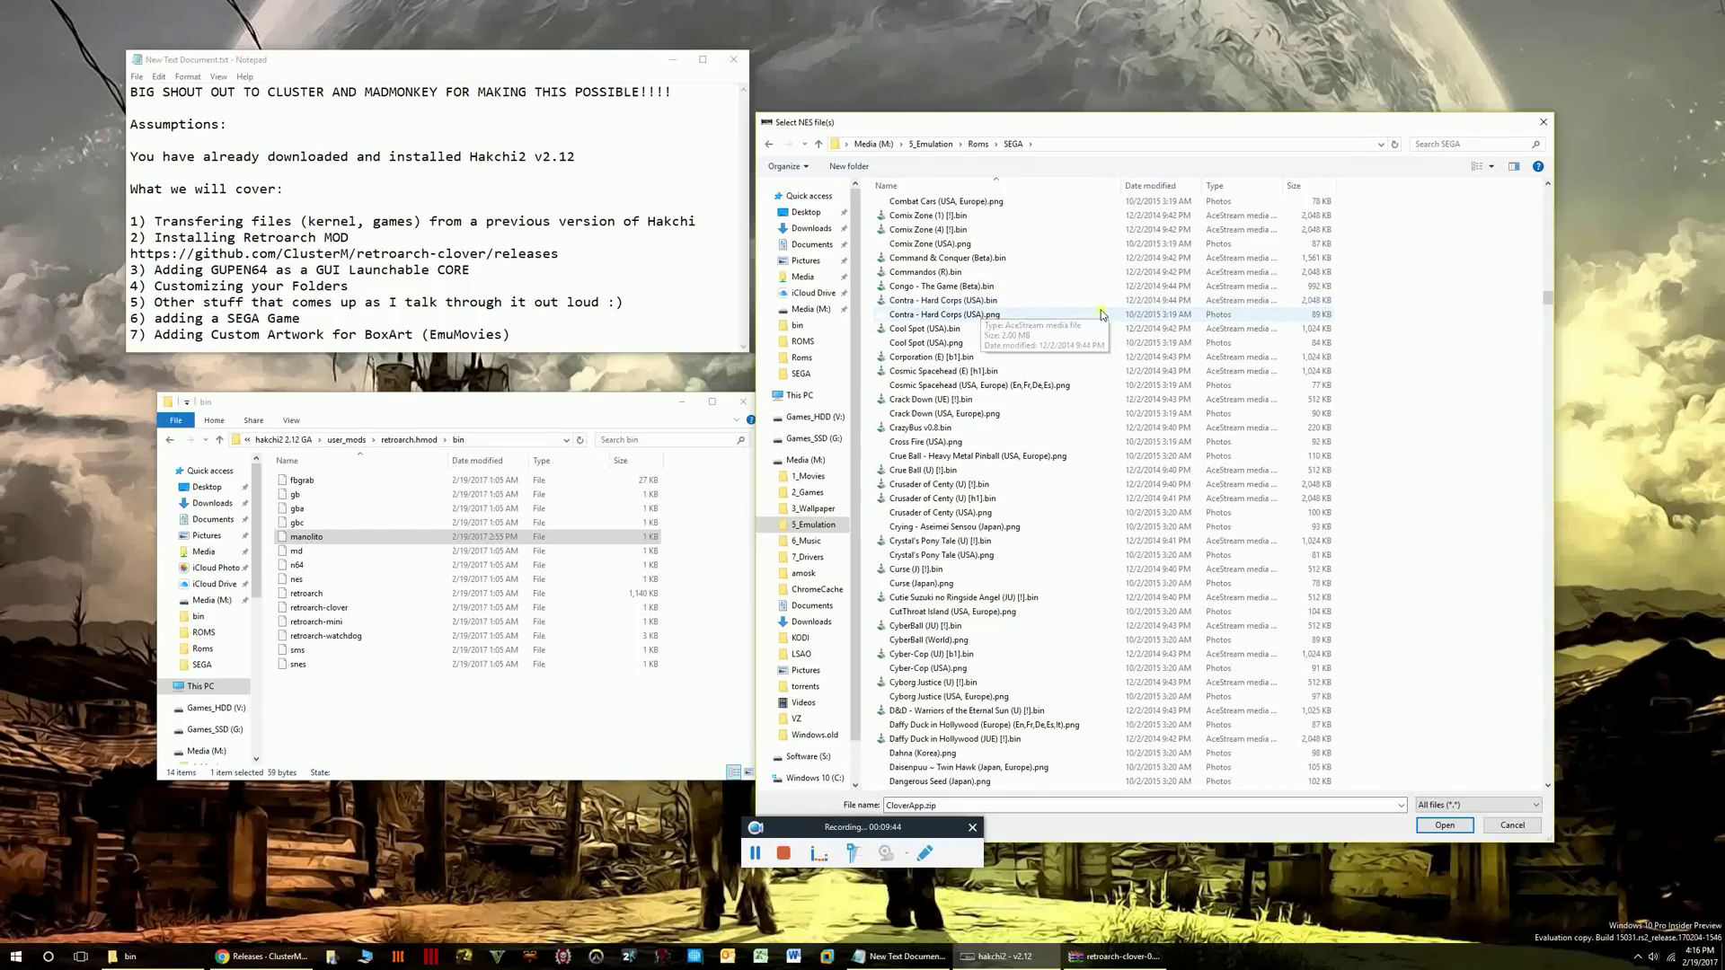
click(945, 305)
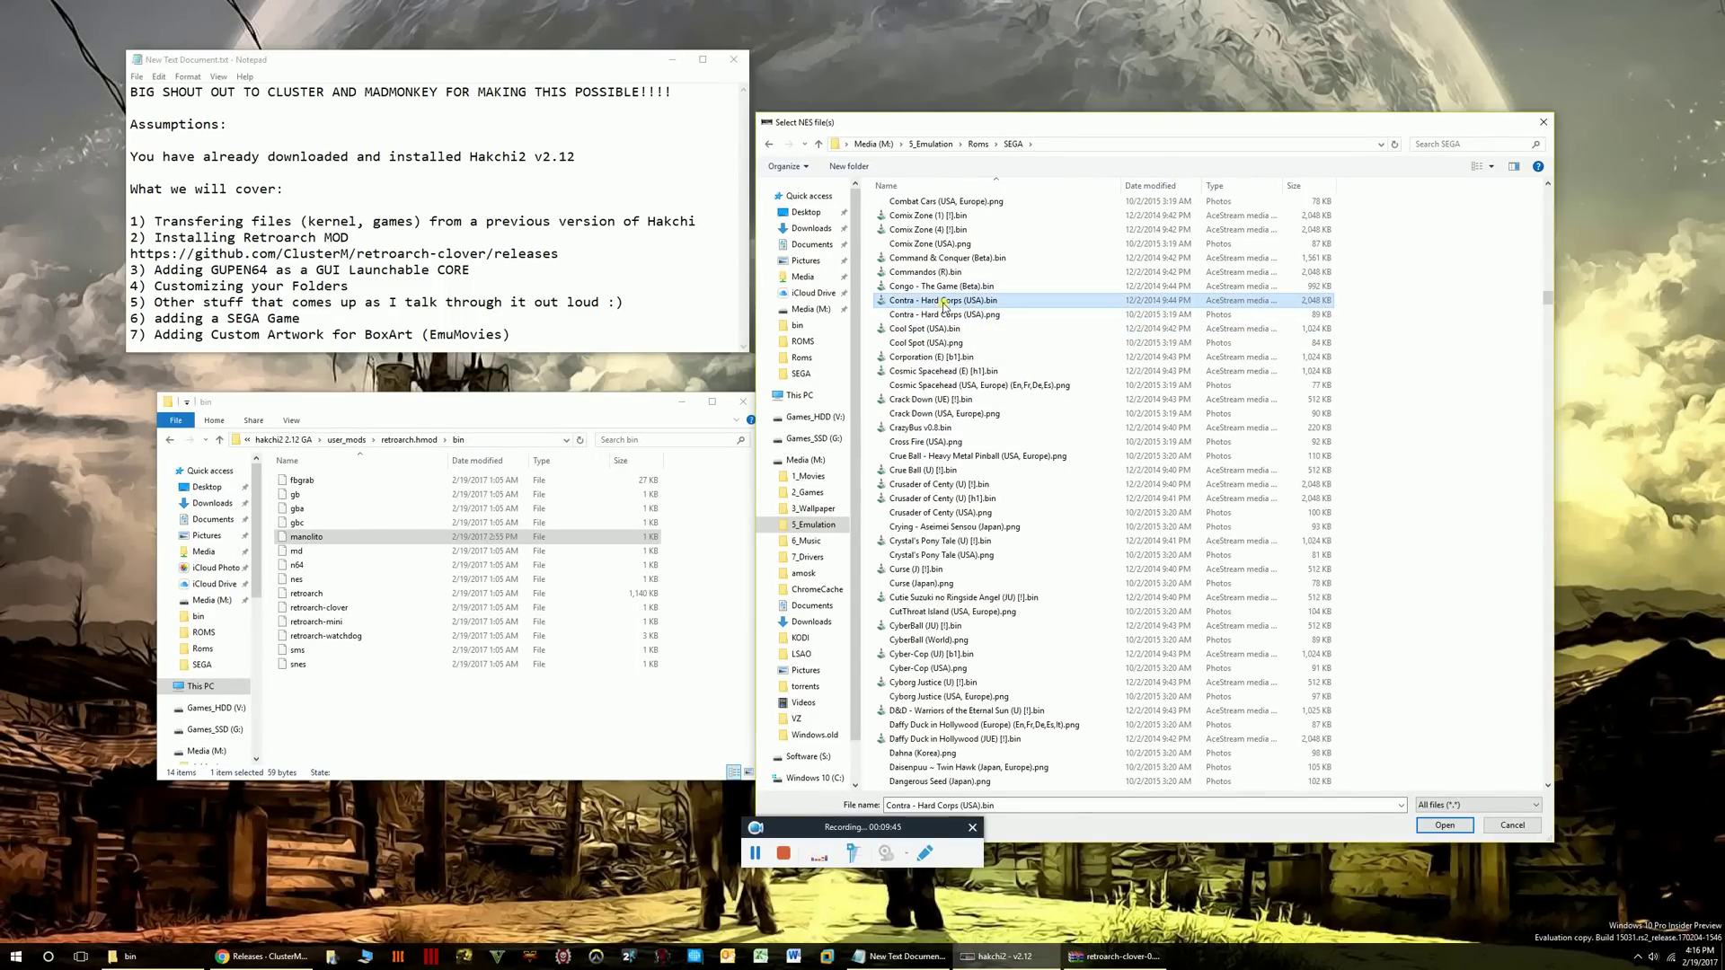
double_click(951, 304)
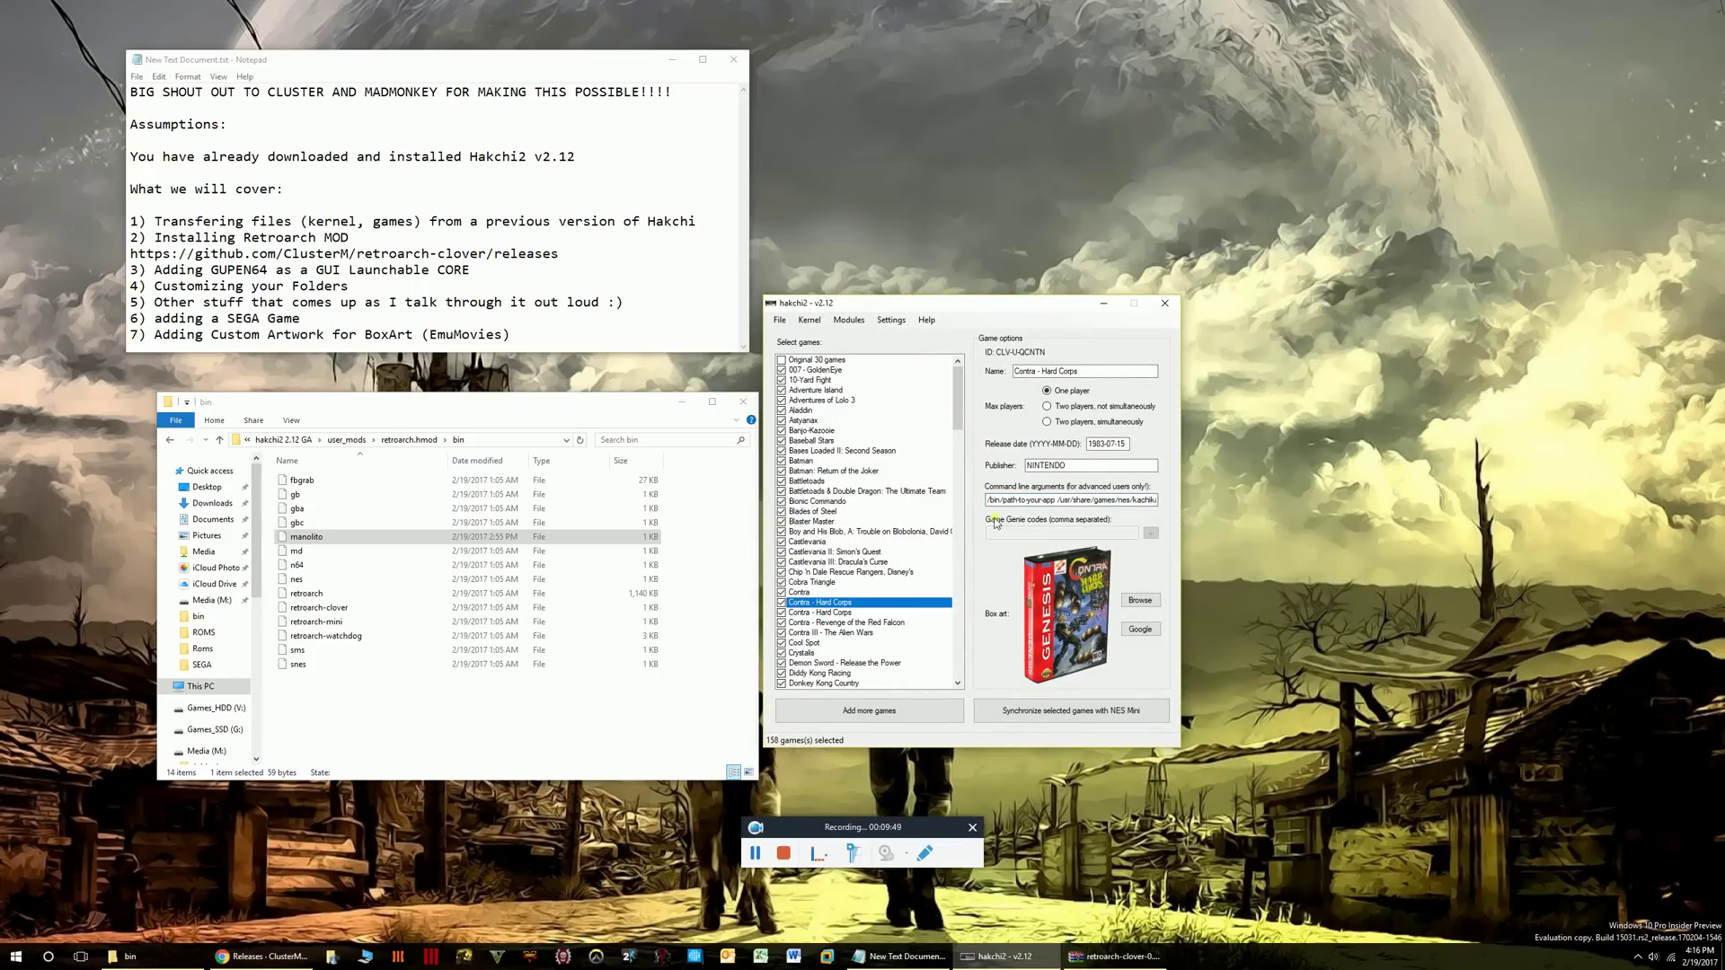
Delete the duplicate Contra - Hard Corps entry with Delete game, confirming with Yes.
drag(1057, 505, 1016, 501)
click(831, 612)
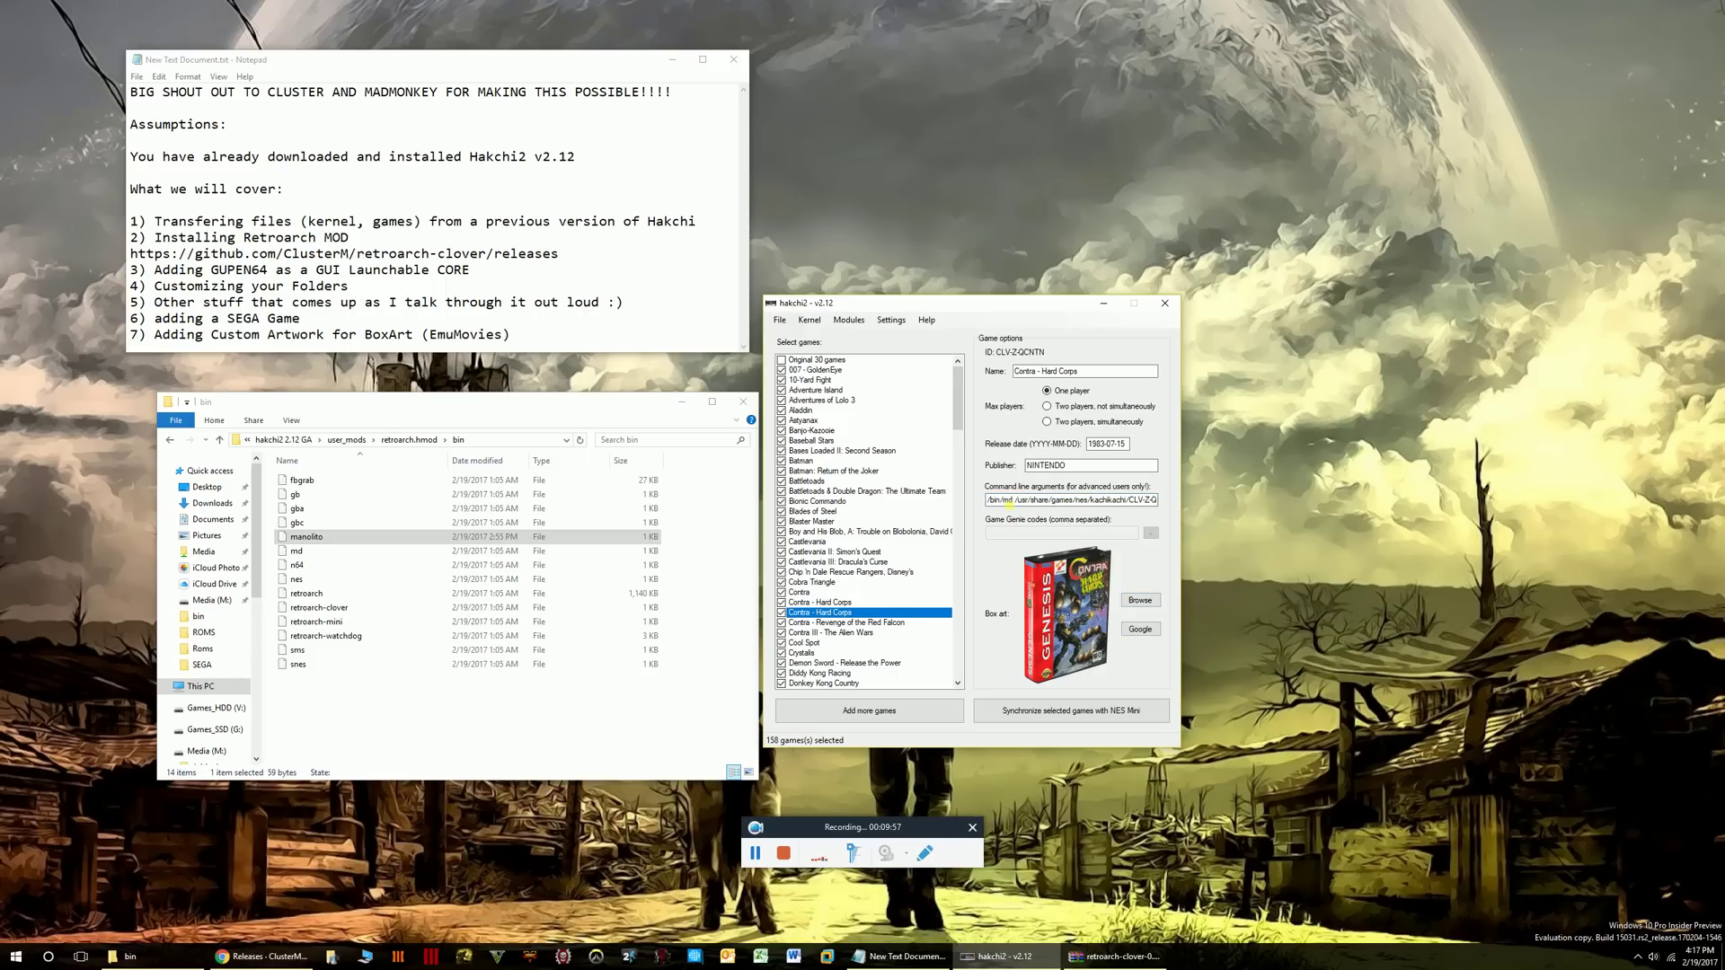
click(825, 592)
right_click(825, 602)
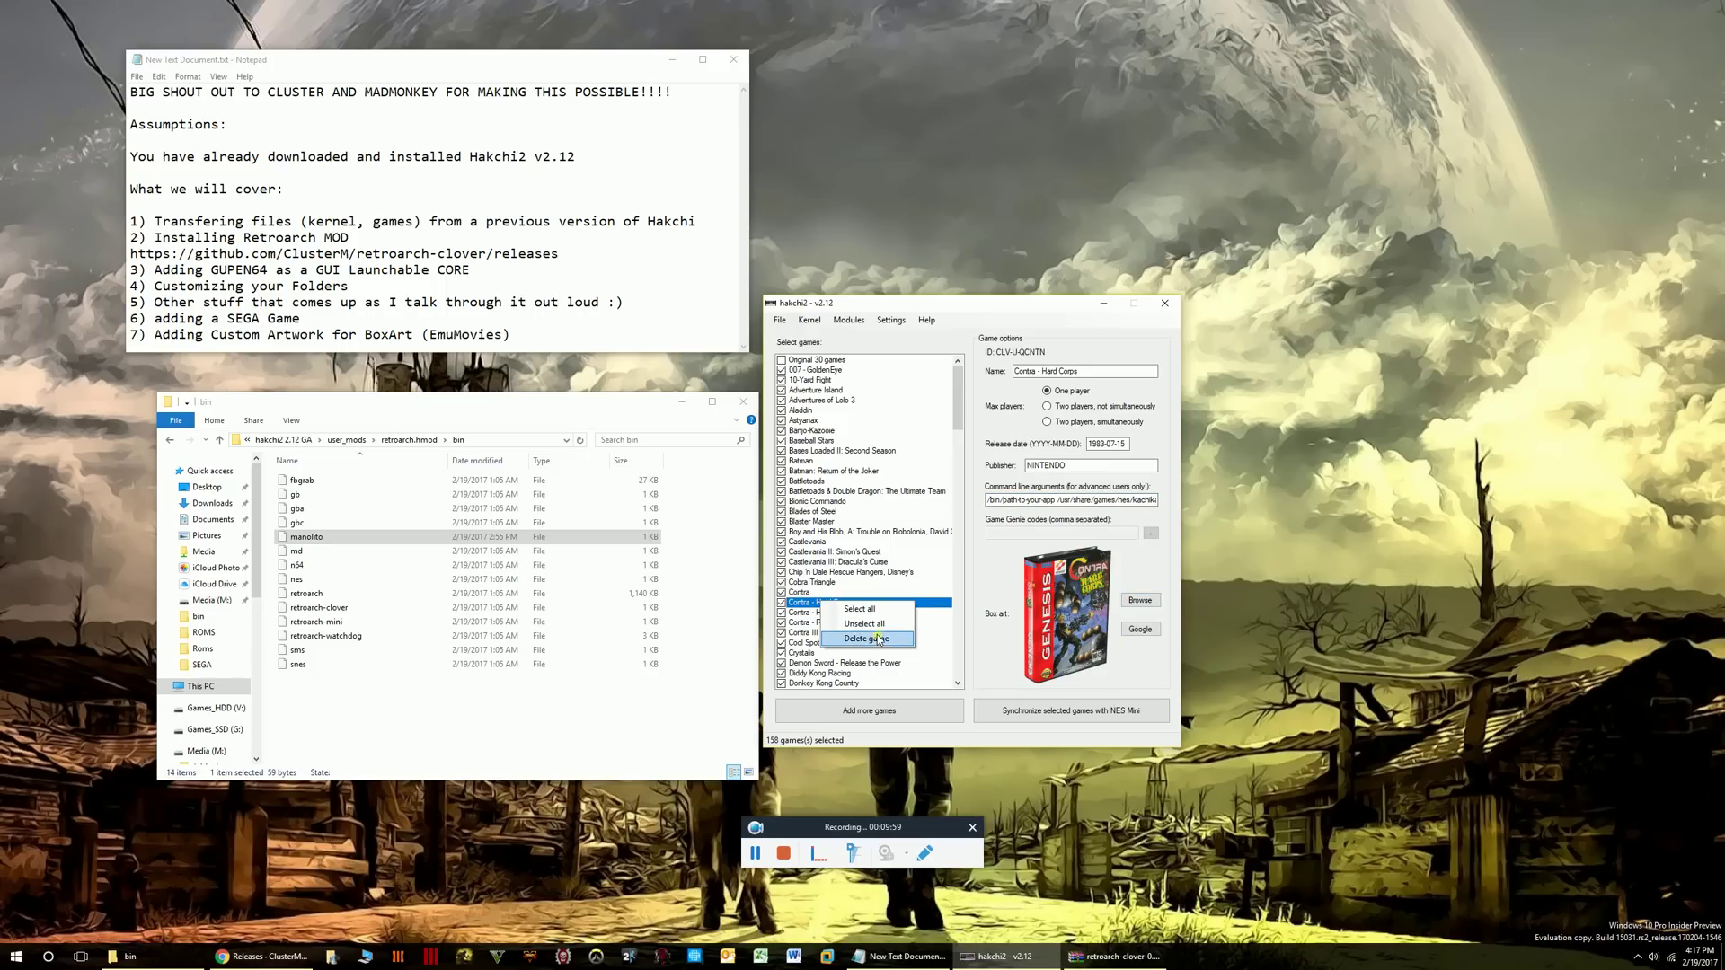
click(879, 638)
click(901, 534)
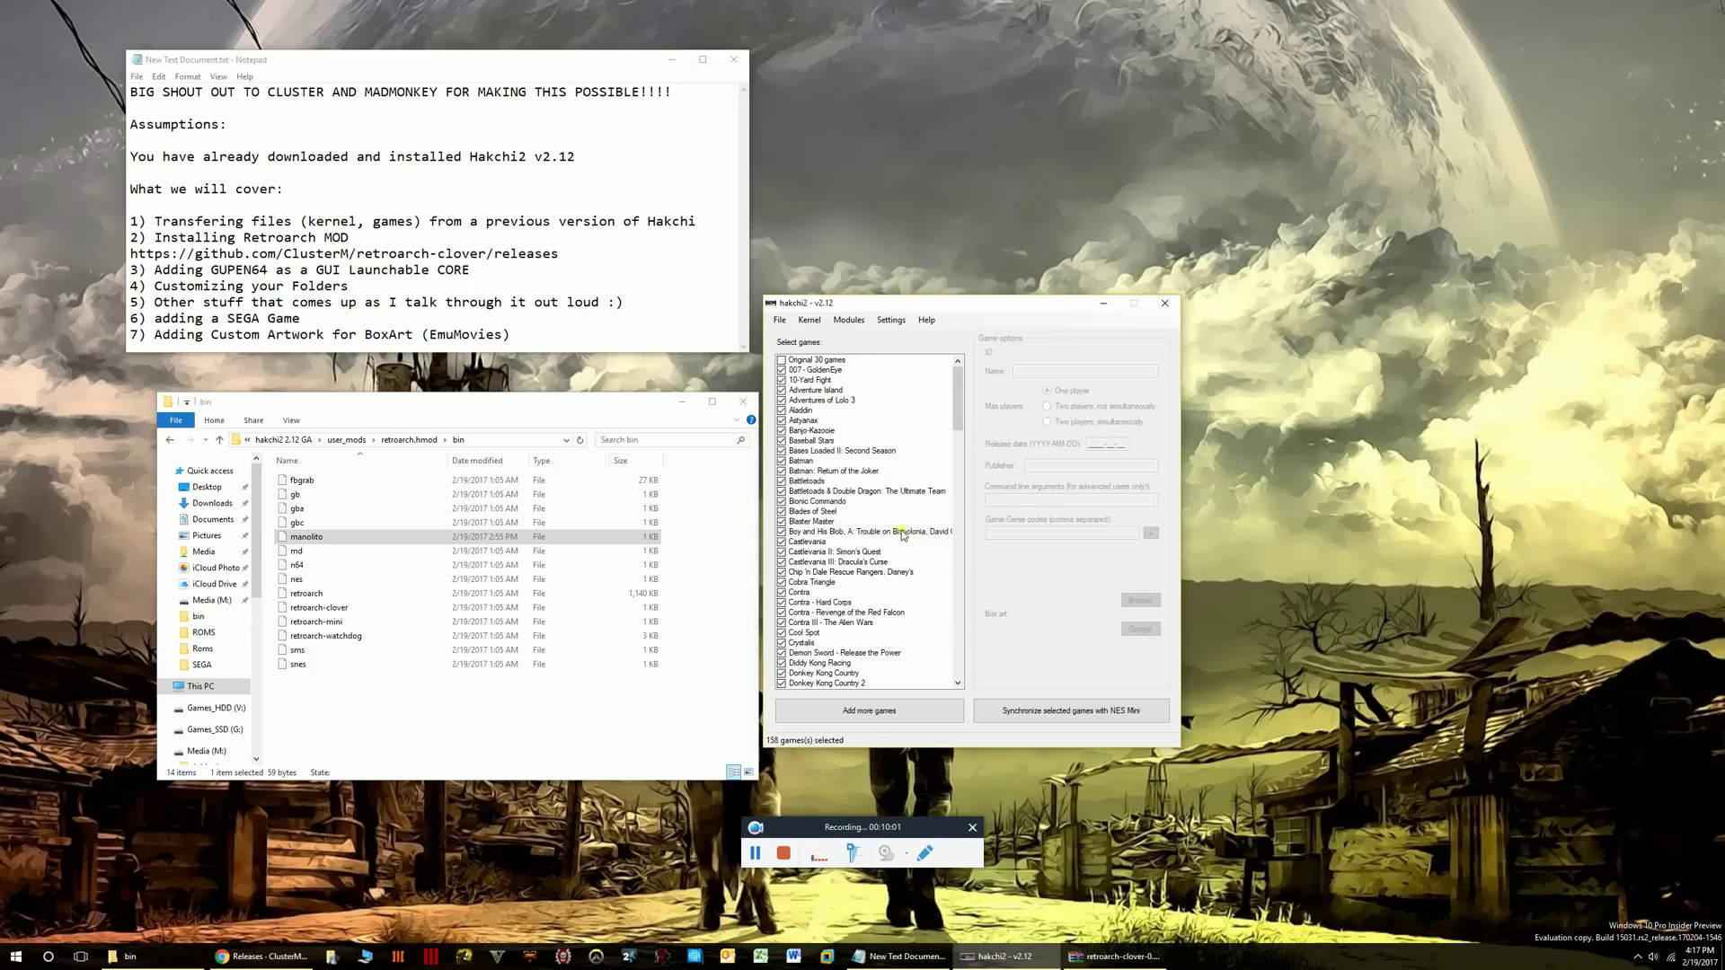
Check that the remaining Contra - Hard Corps entry's command line runs /bin/md.
click(834, 602)
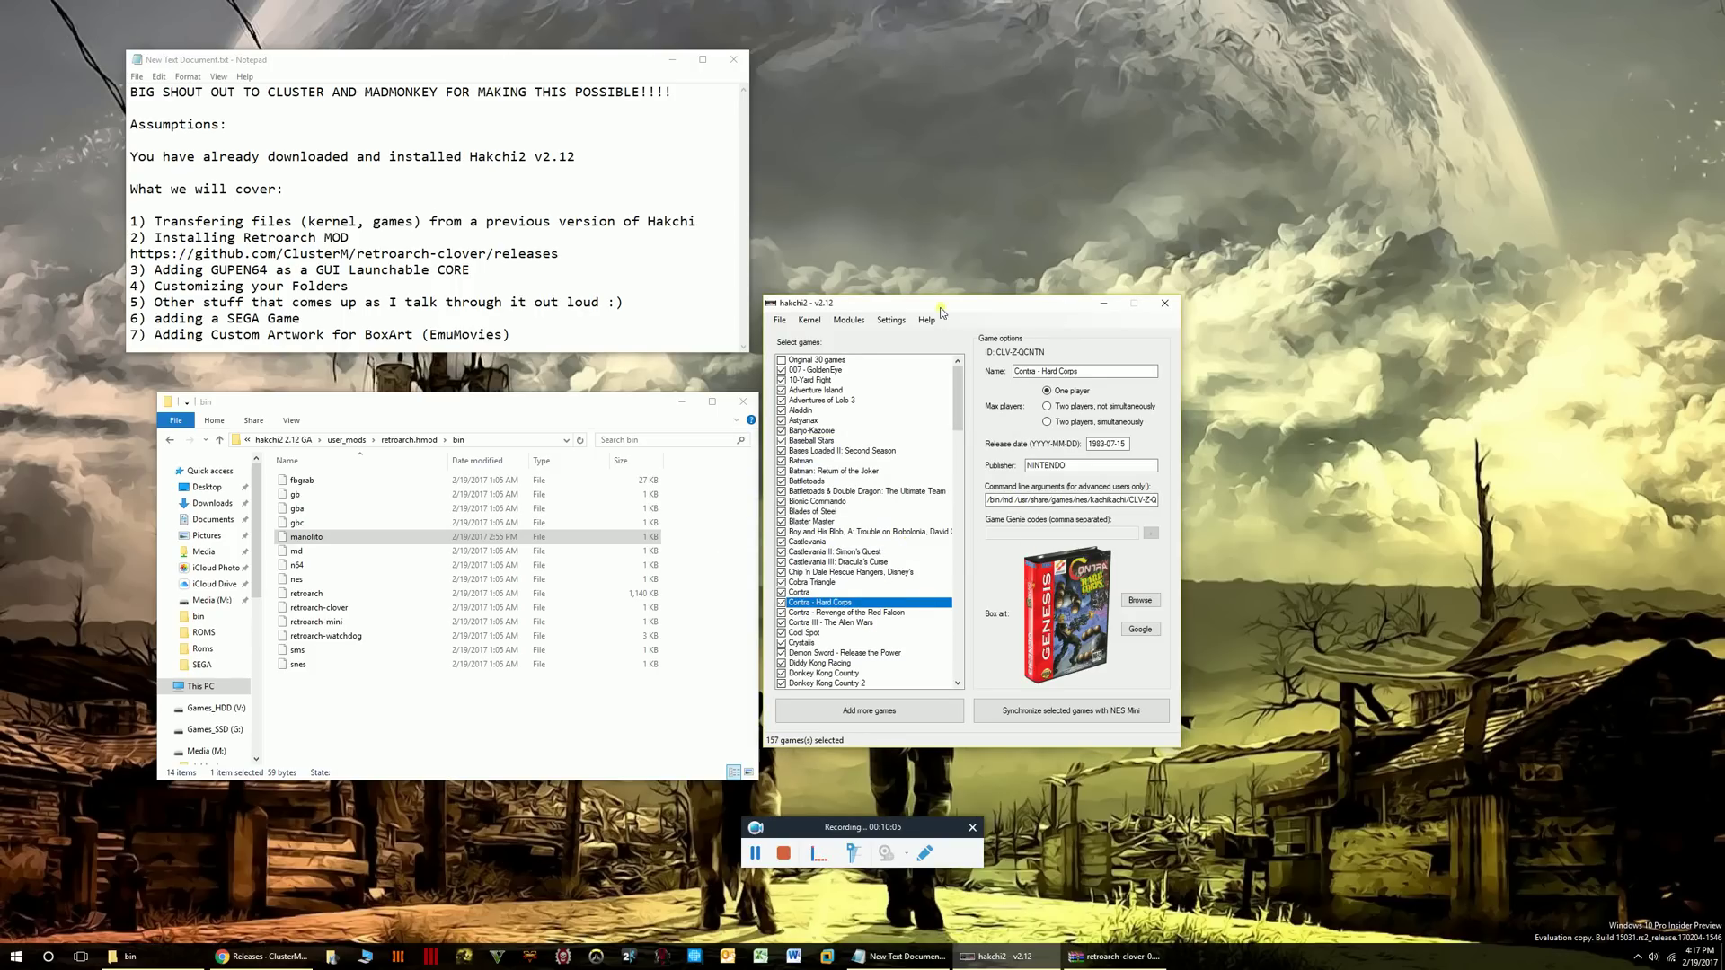
drag(940, 306, 935, 283)
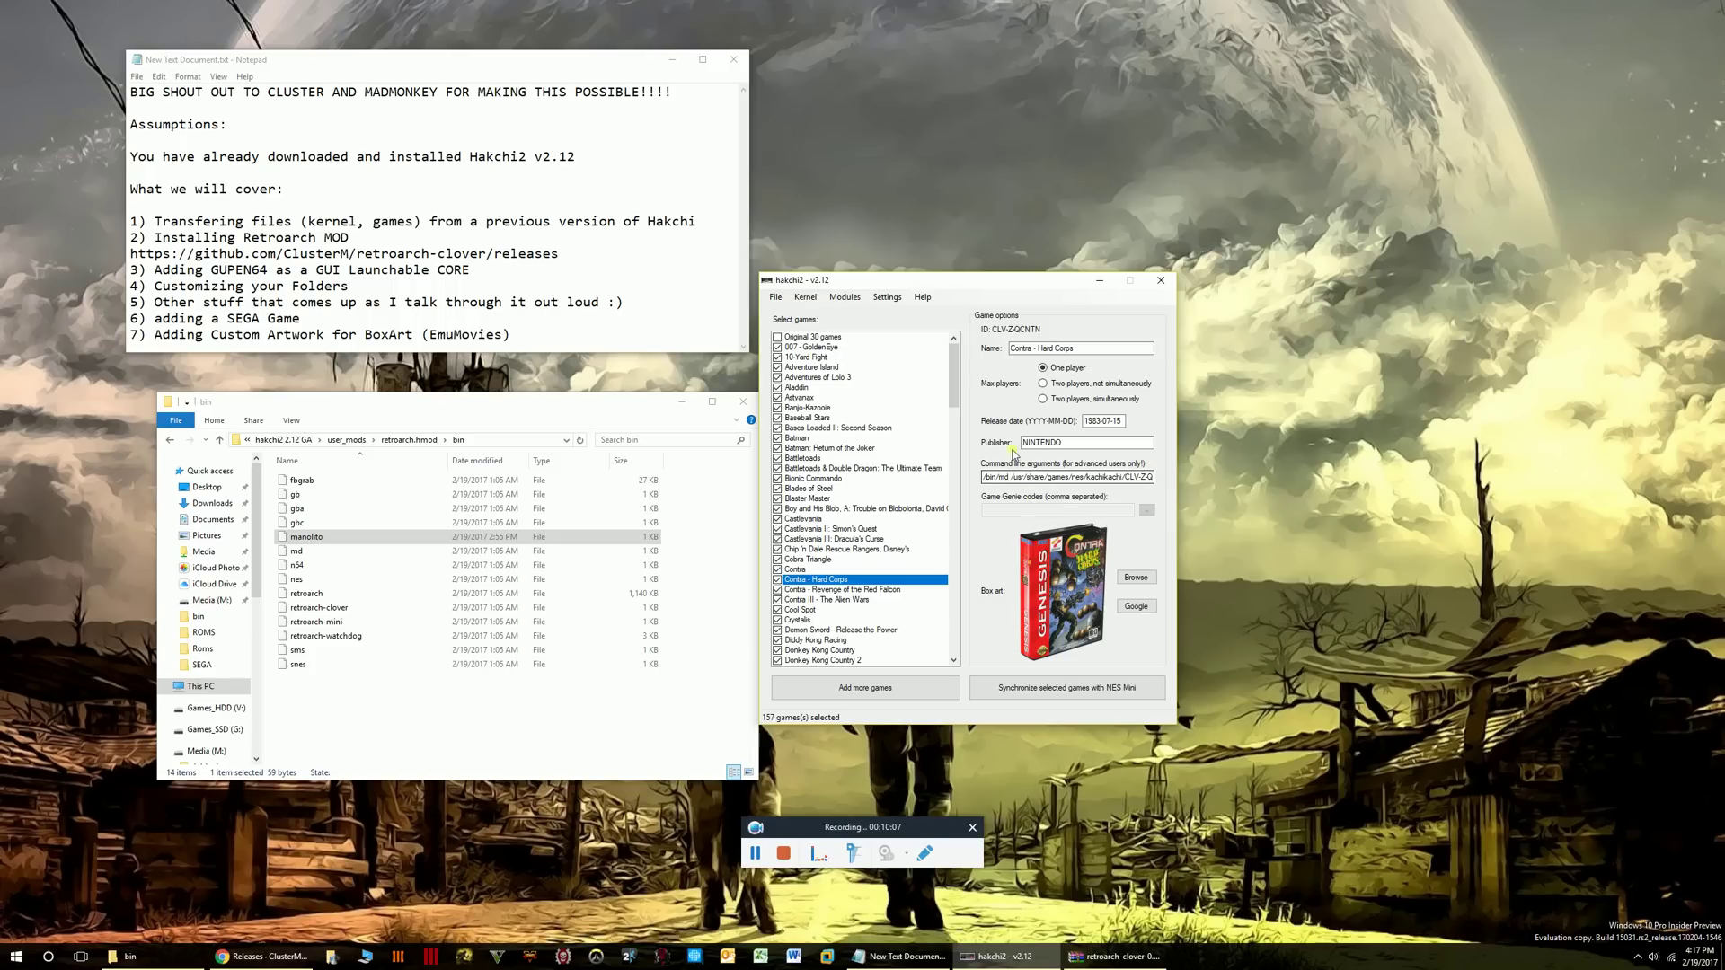
click(1018, 477)
drag(937, 282, 956, 286)
Enable the Select+A/B autofire controller hack and dismiss its info message.
click(902, 303)
click(902, 303)
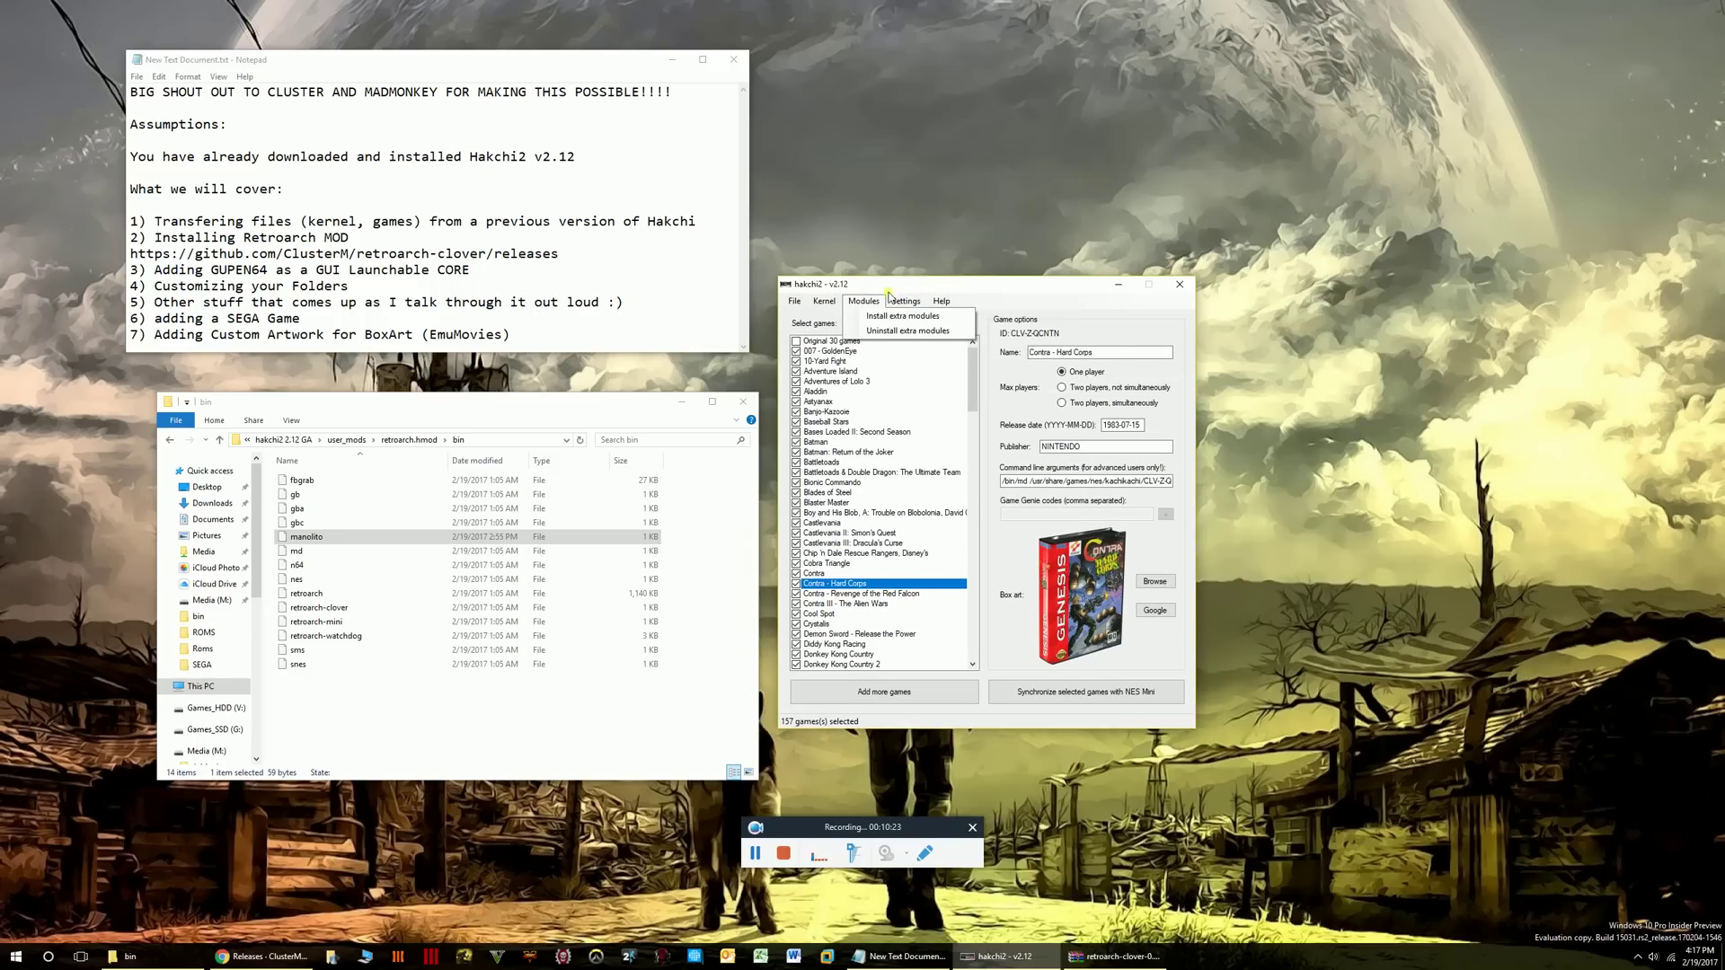
click(902, 302)
mouse_move(949, 331)
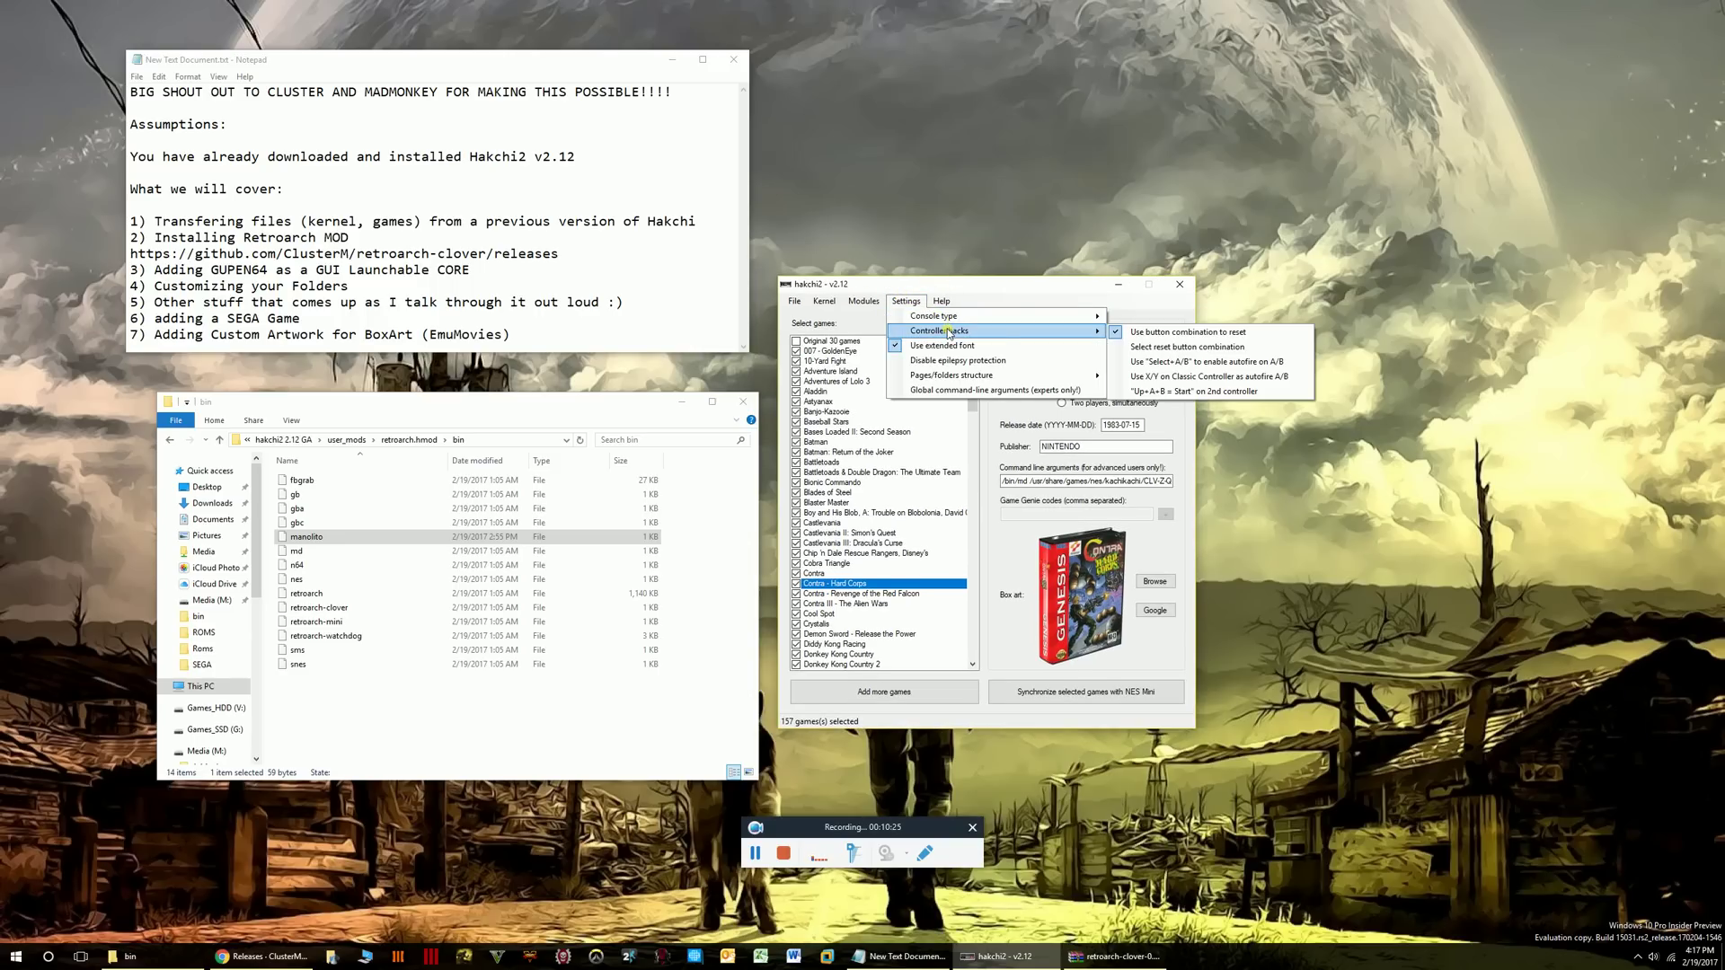
click(1184, 364)
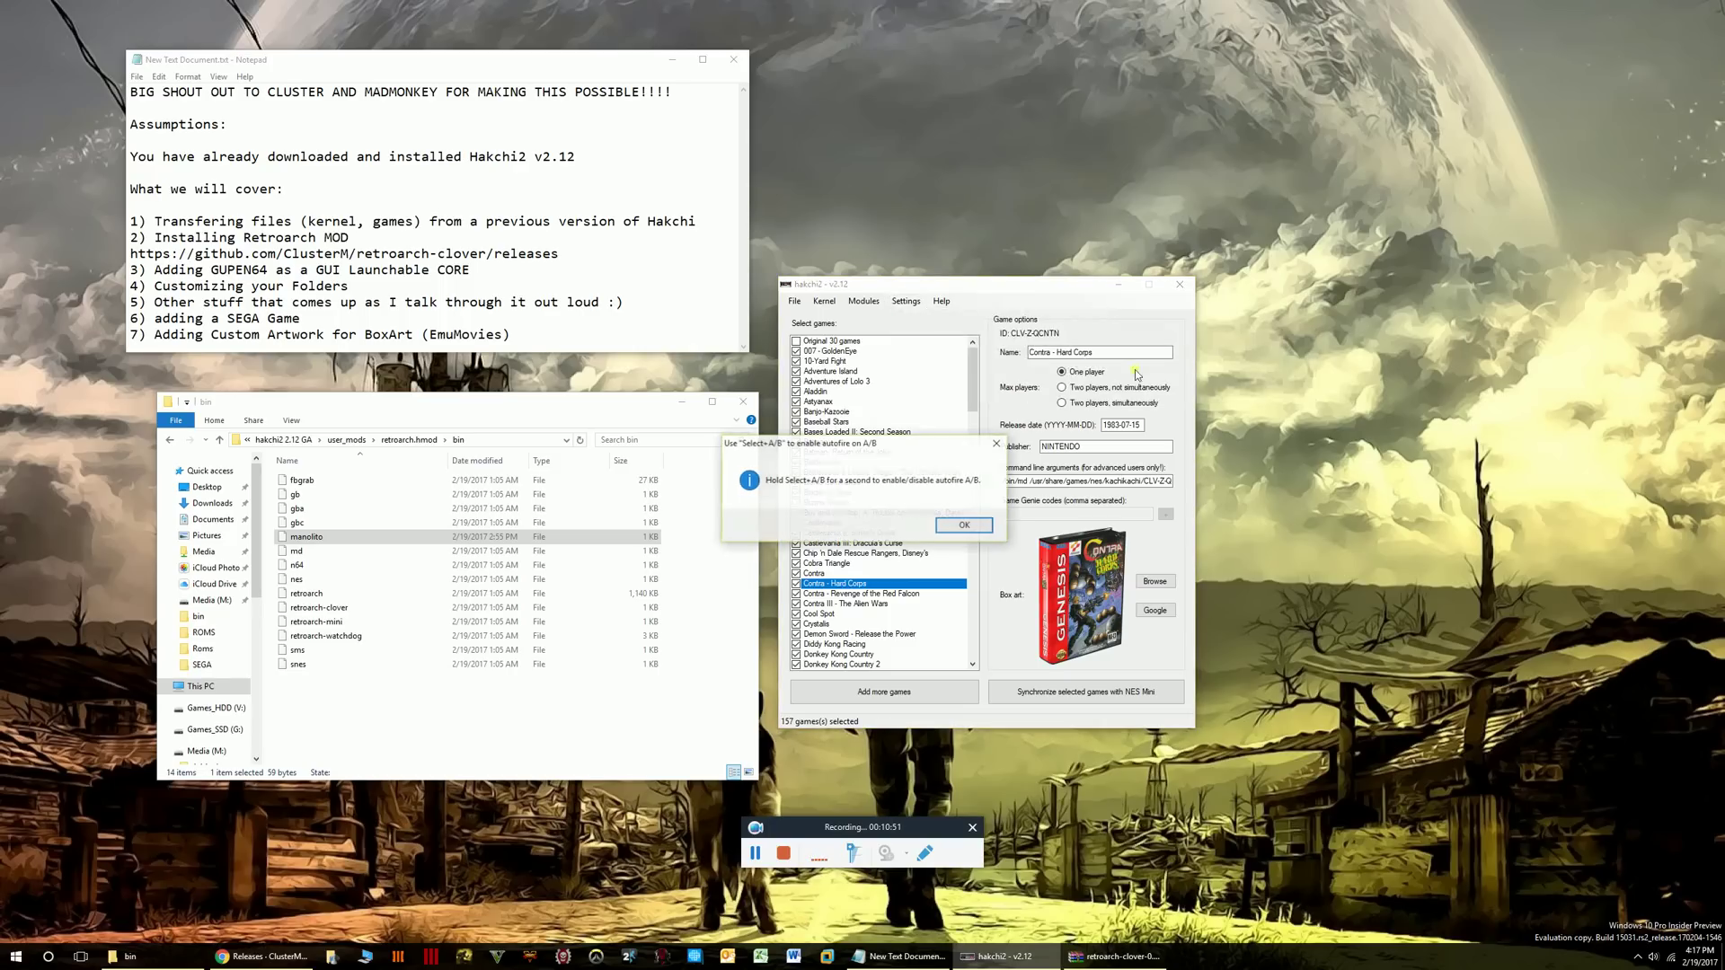
click(958, 528)
Keep the Custom pages/folders structure that shows the Folders Manager.
click(905, 301)
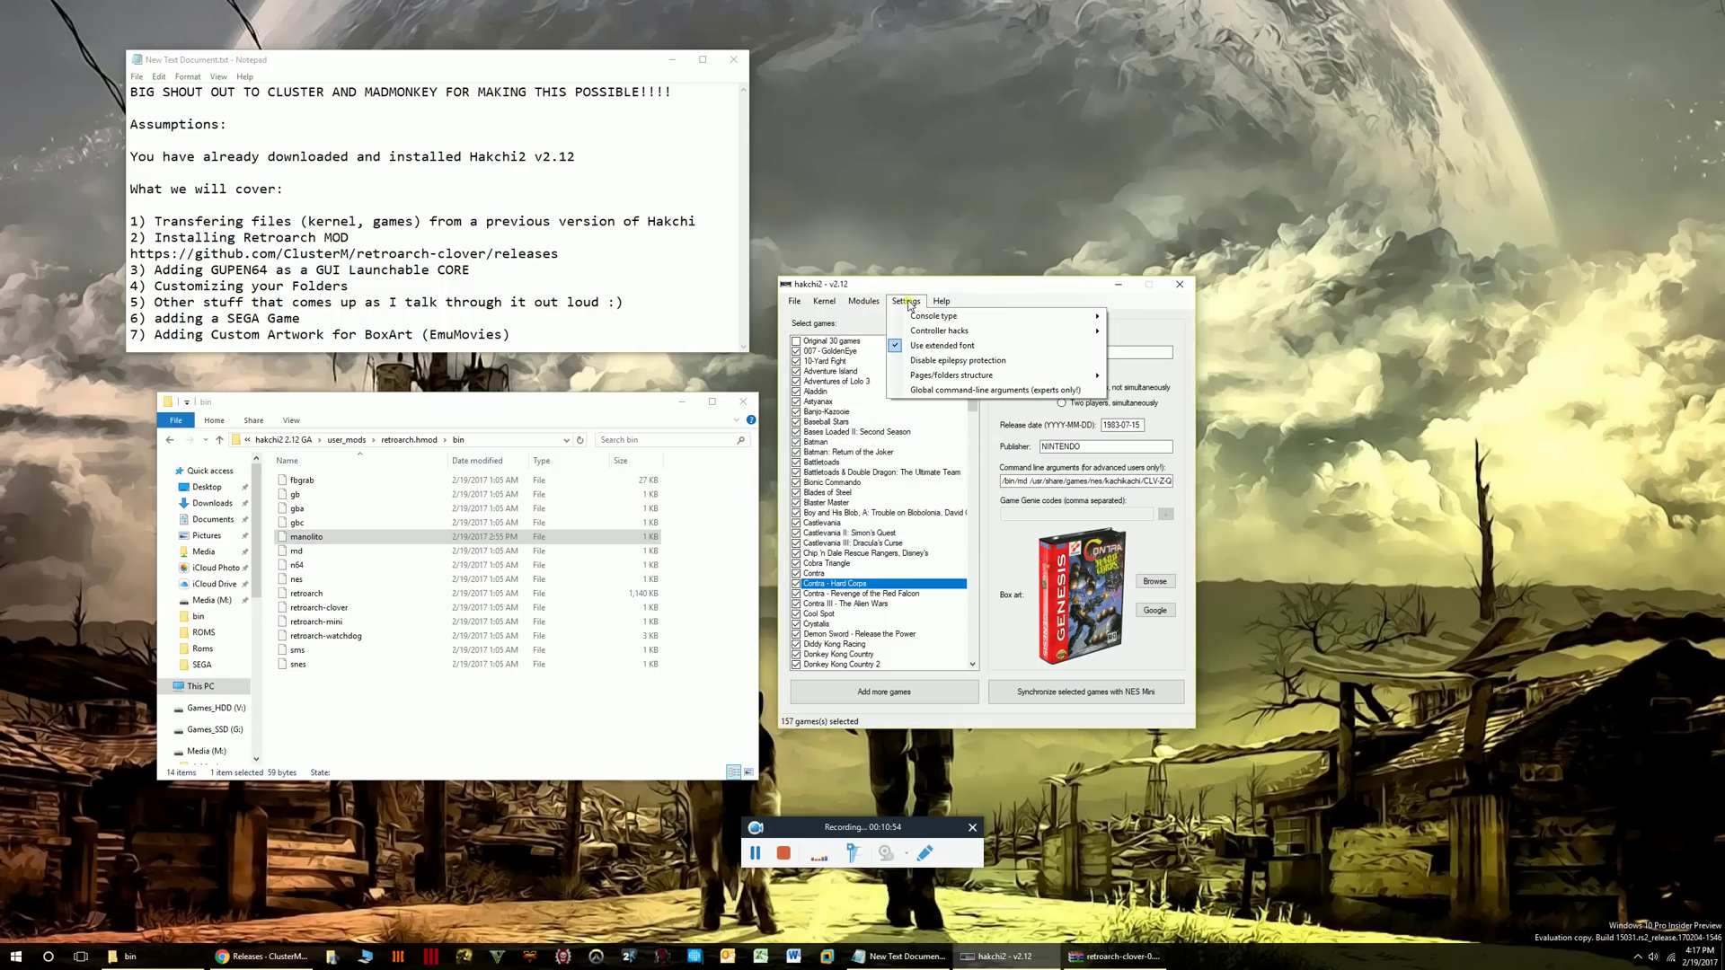
mouse_move(970, 380)
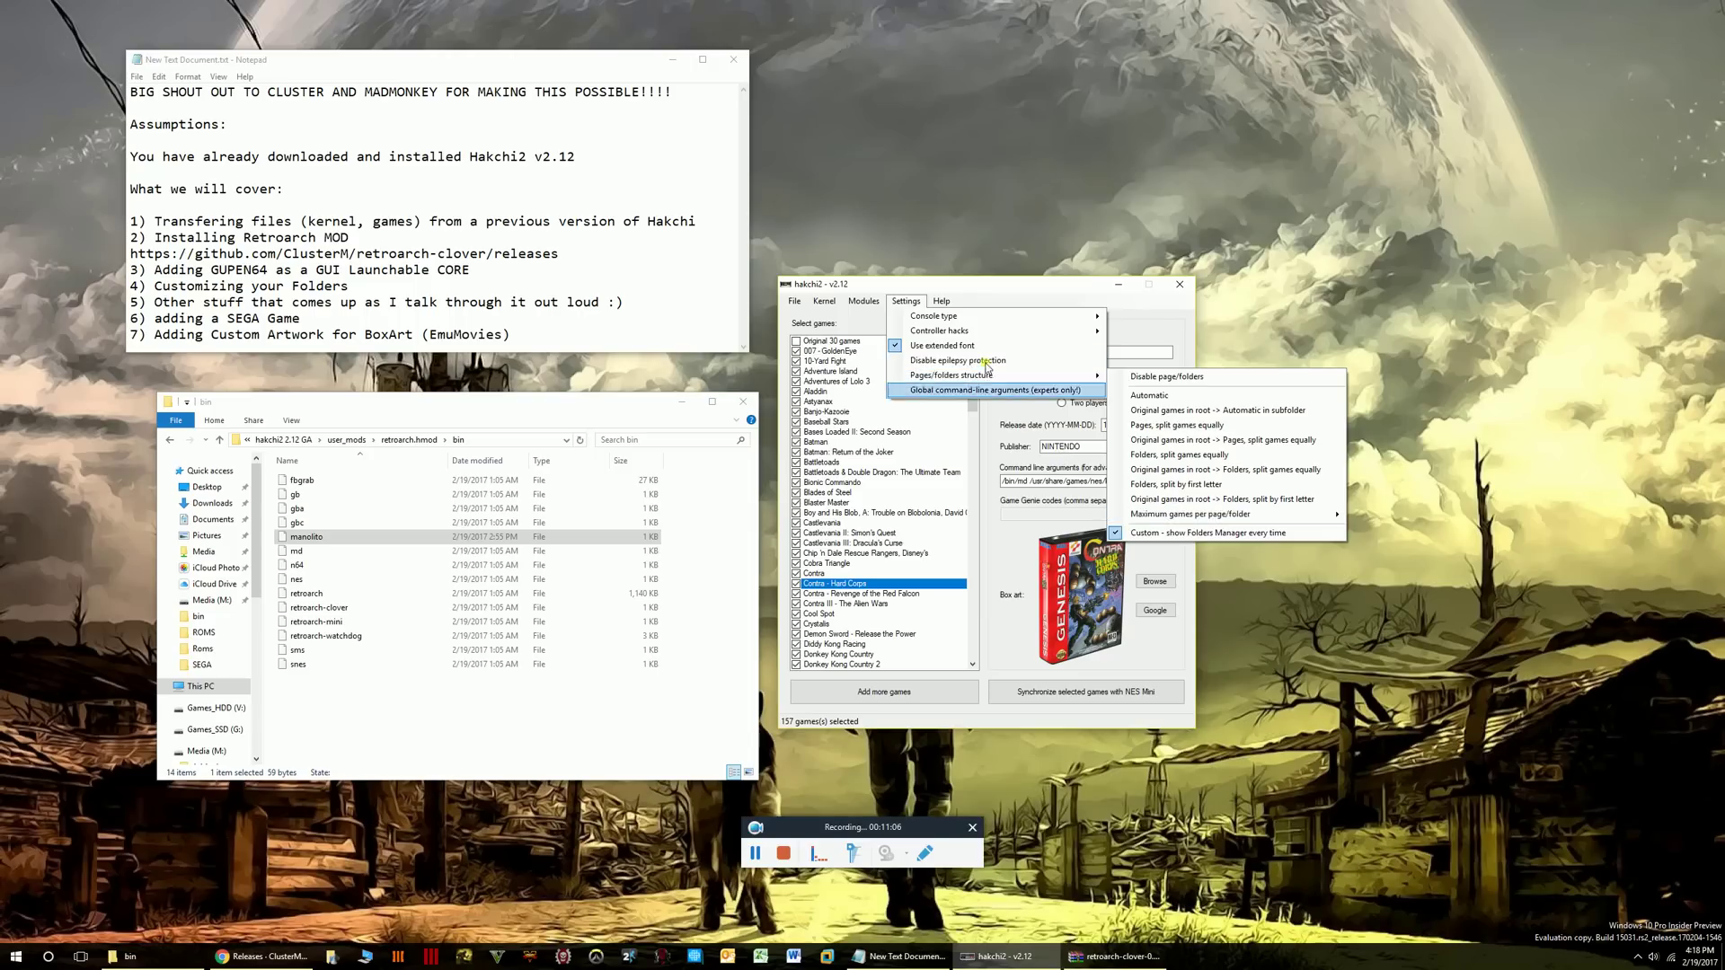
mouse_move(1078, 376)
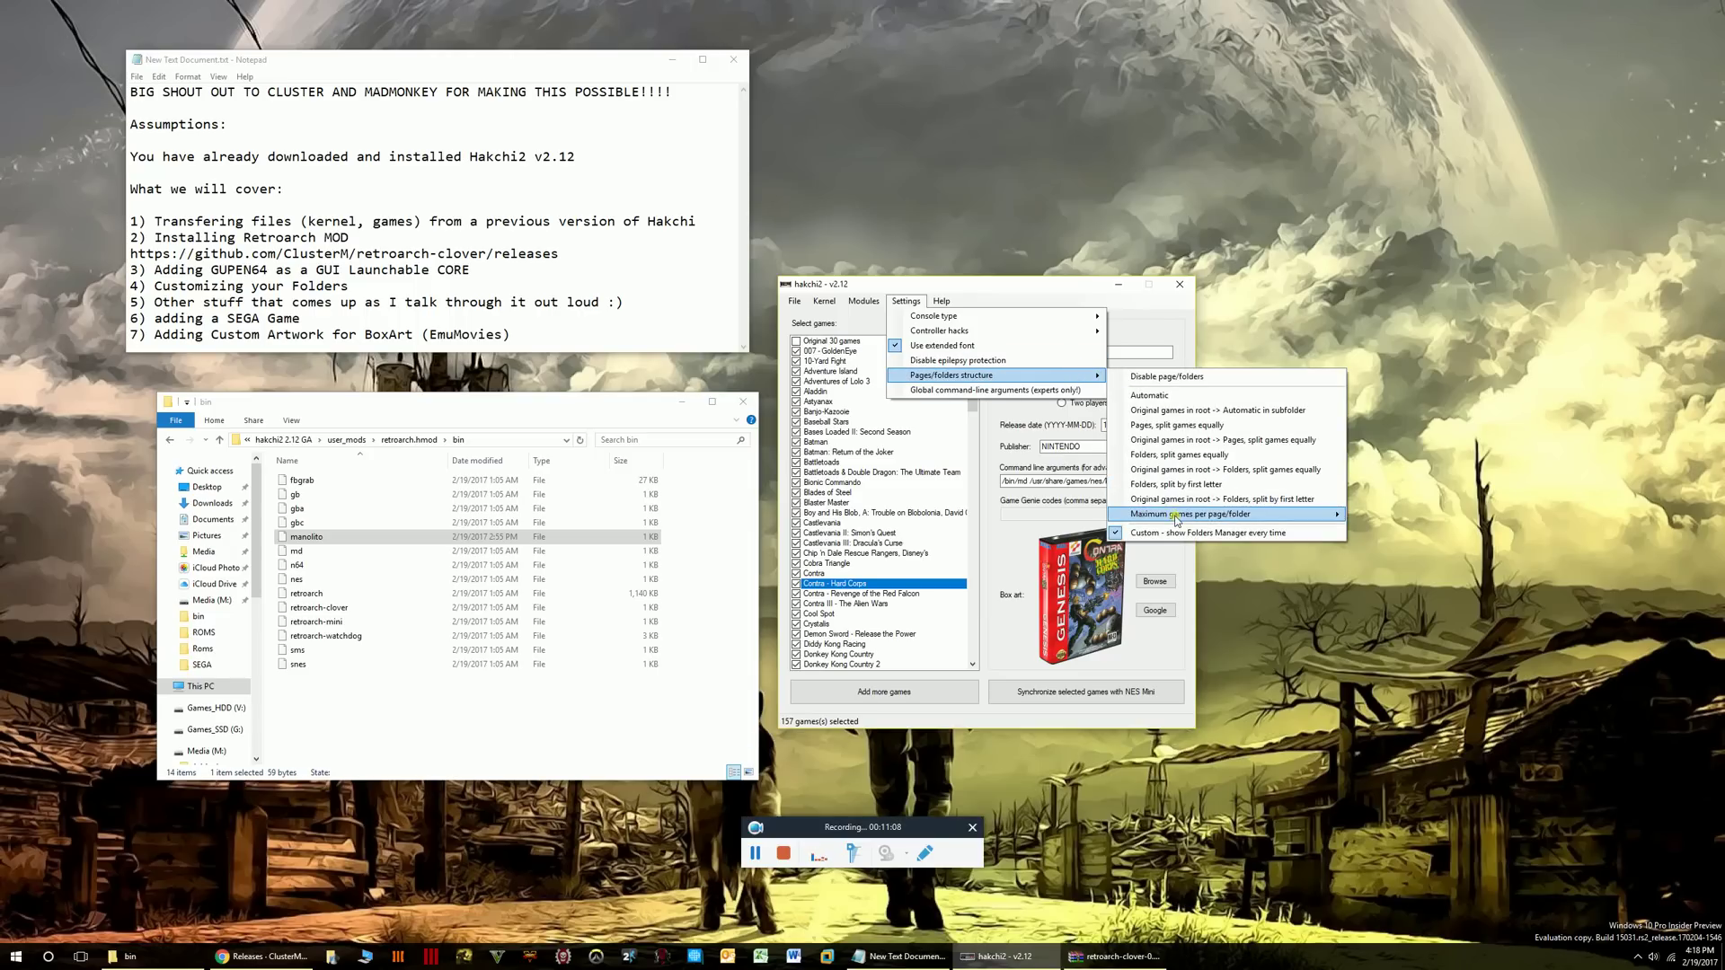
mouse_move(1176, 519)
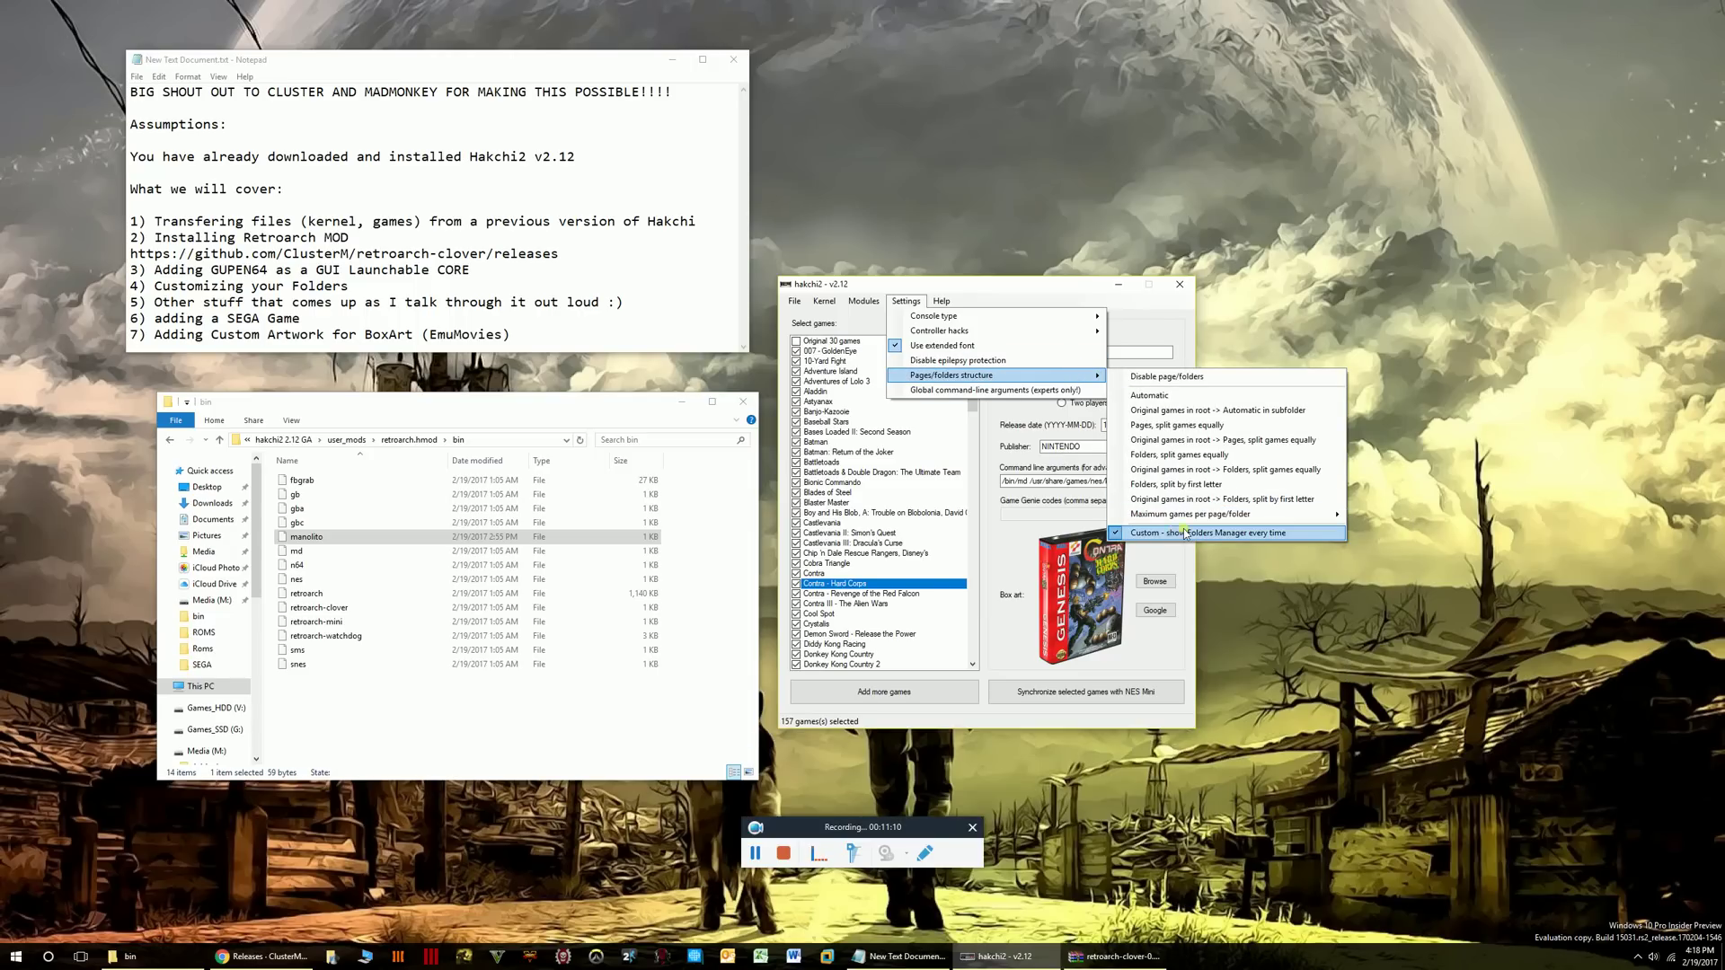
click(1022, 287)
Start syncing the selected games to the console.
mouse_move(1021, 288)
mouse_down()
mouse_move(1002, 286)
mouse_move(1016, 279)
mouse_up()
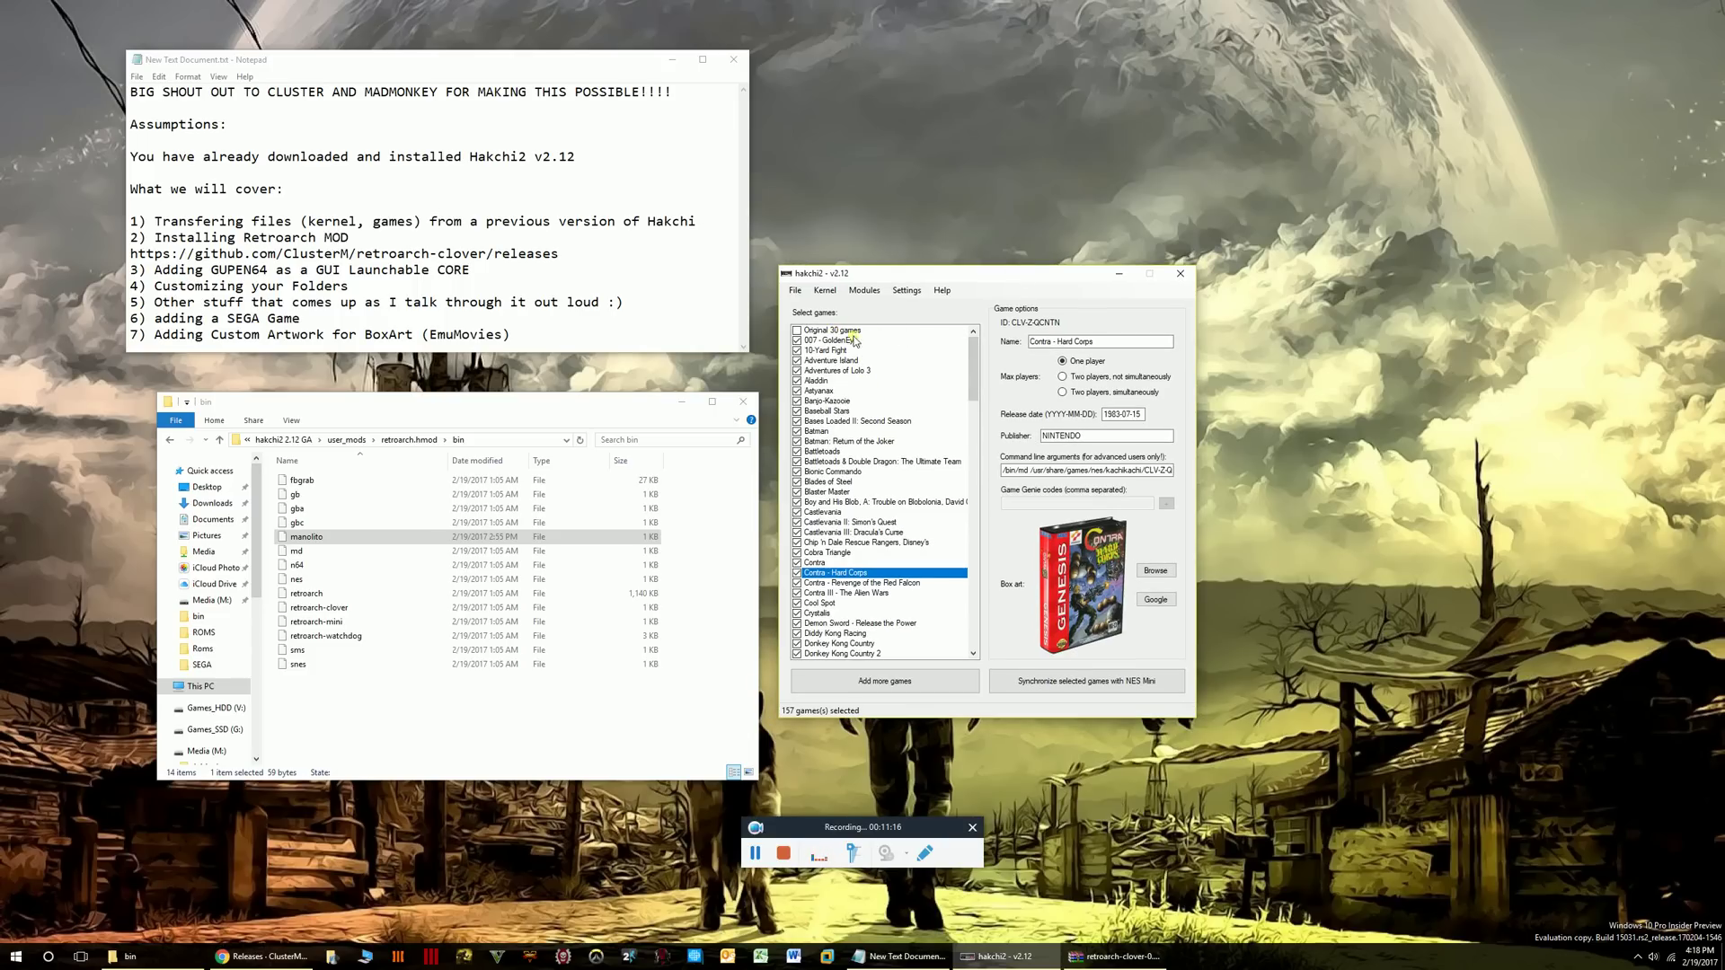
mouse_move(972, 353)
mouse_down()
mouse_move(981, 634)
mouse_move(976, 343)
mouse_up()
click(1089, 685)
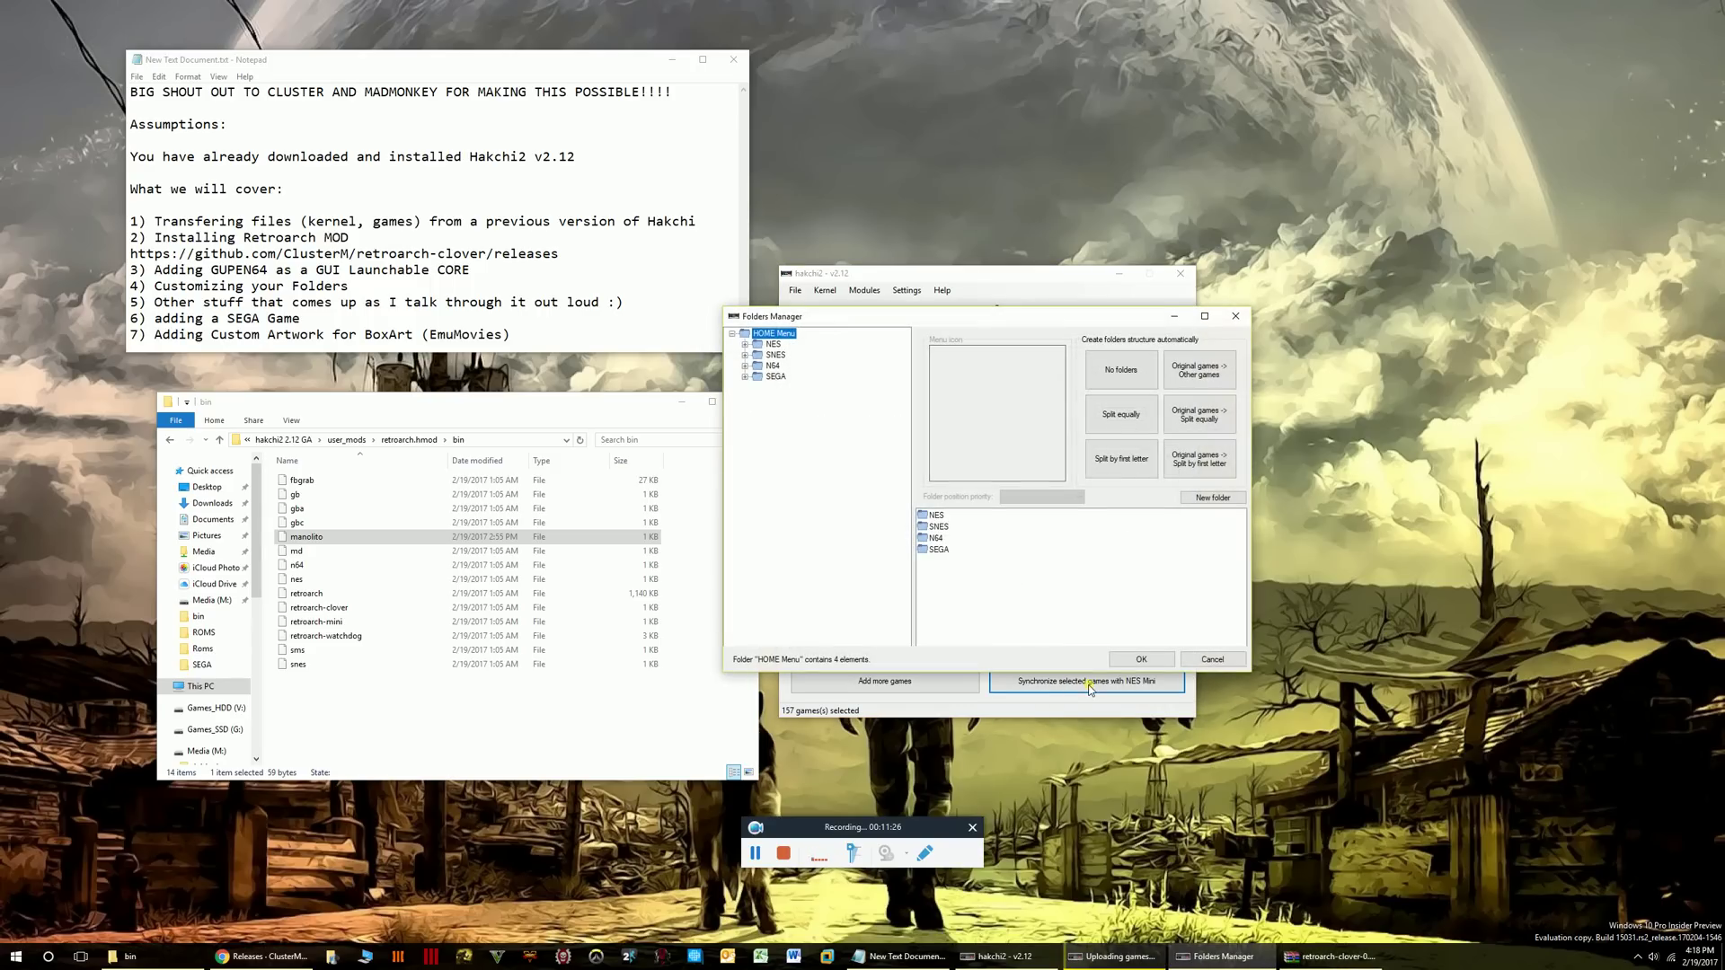
Cycle through the NES, SNES, N64 and SEGA folders to review their icons and games.
click(772, 345)
click(775, 355)
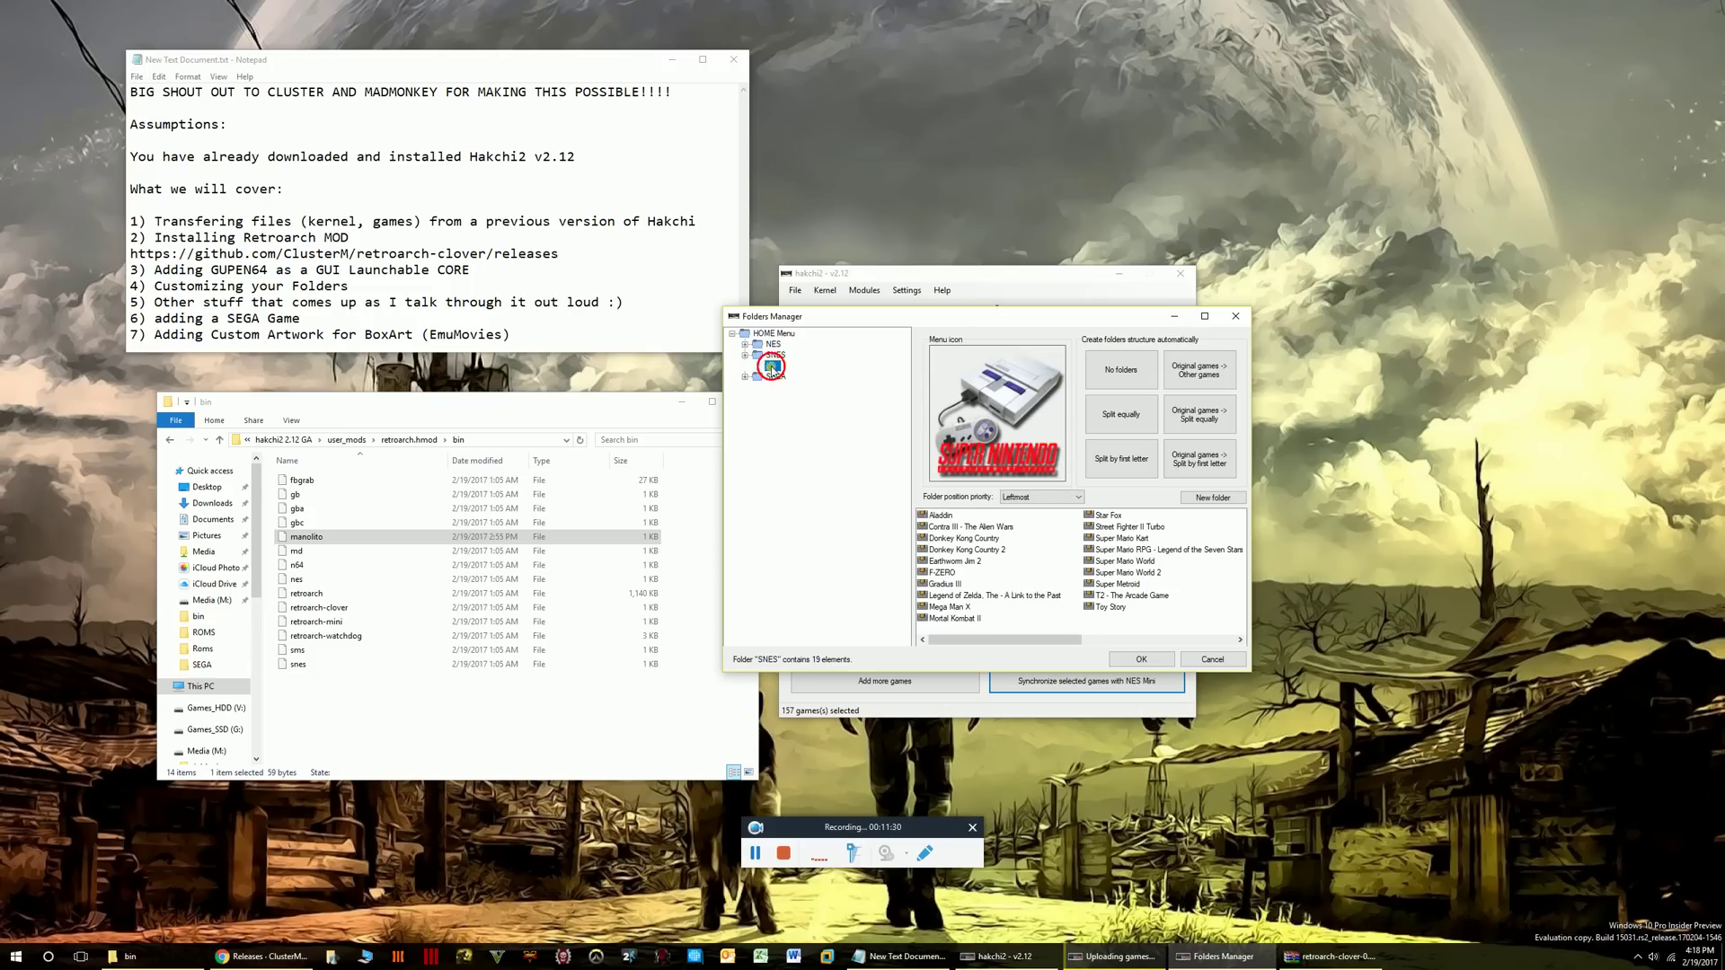
click(773, 365)
click(775, 376)
click(774, 355)
click(772, 344)
click(774, 355)
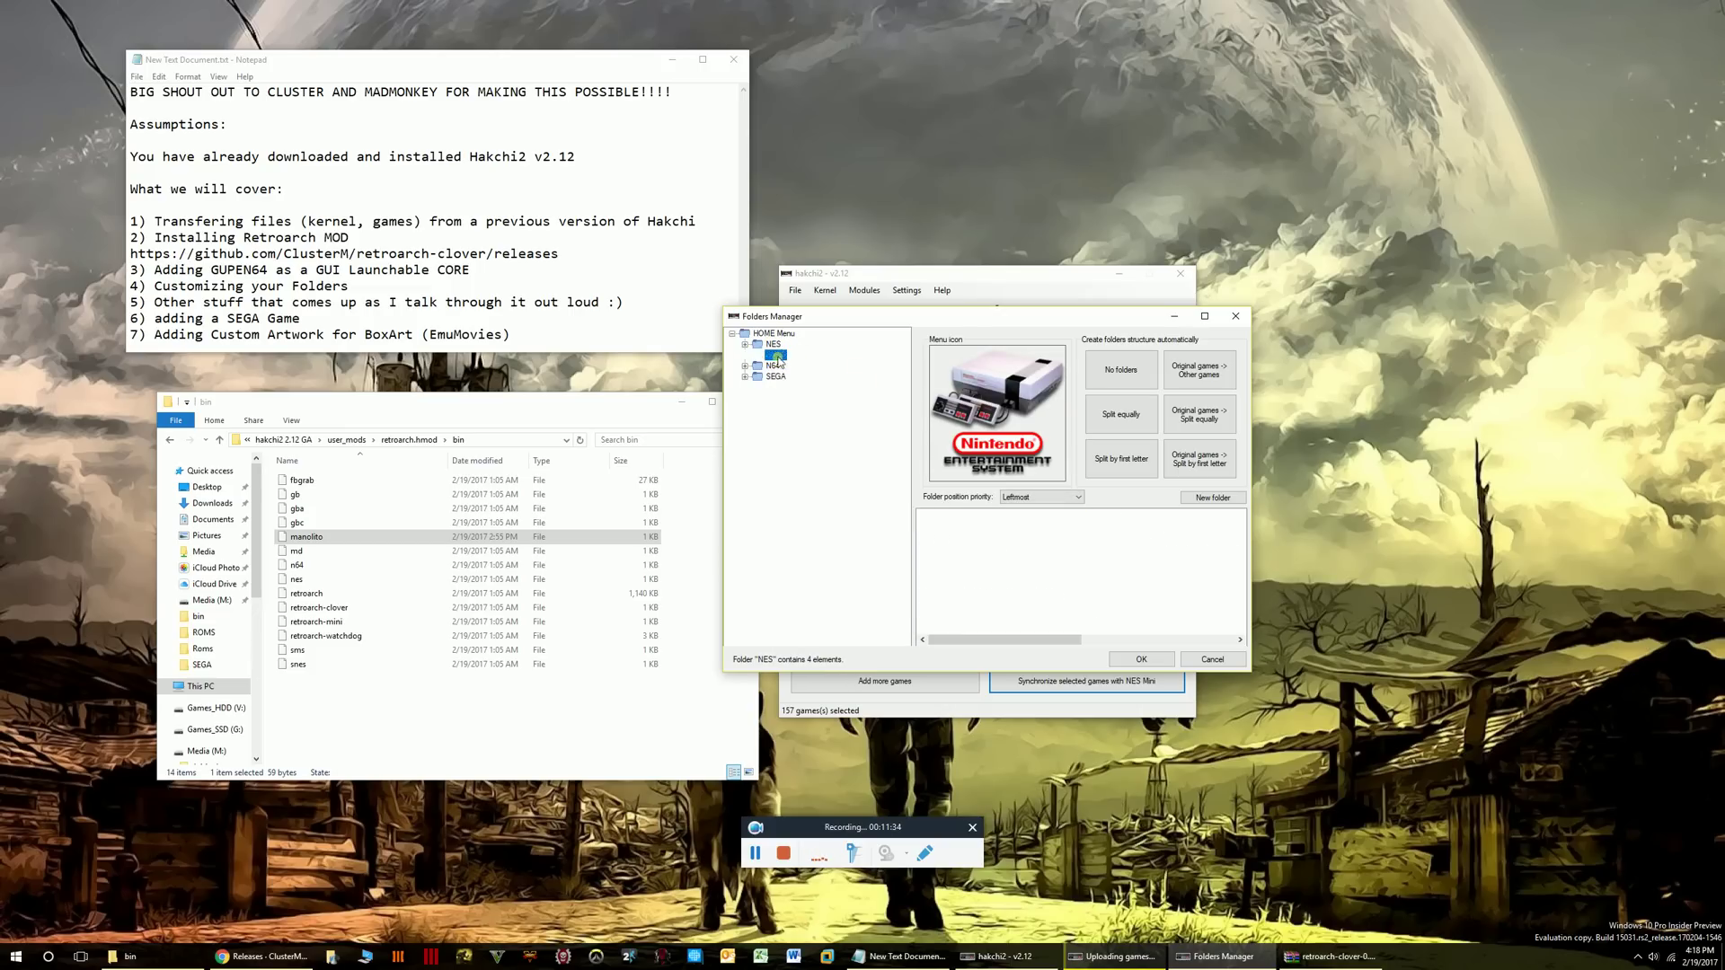
click(772, 365)
click(774, 376)
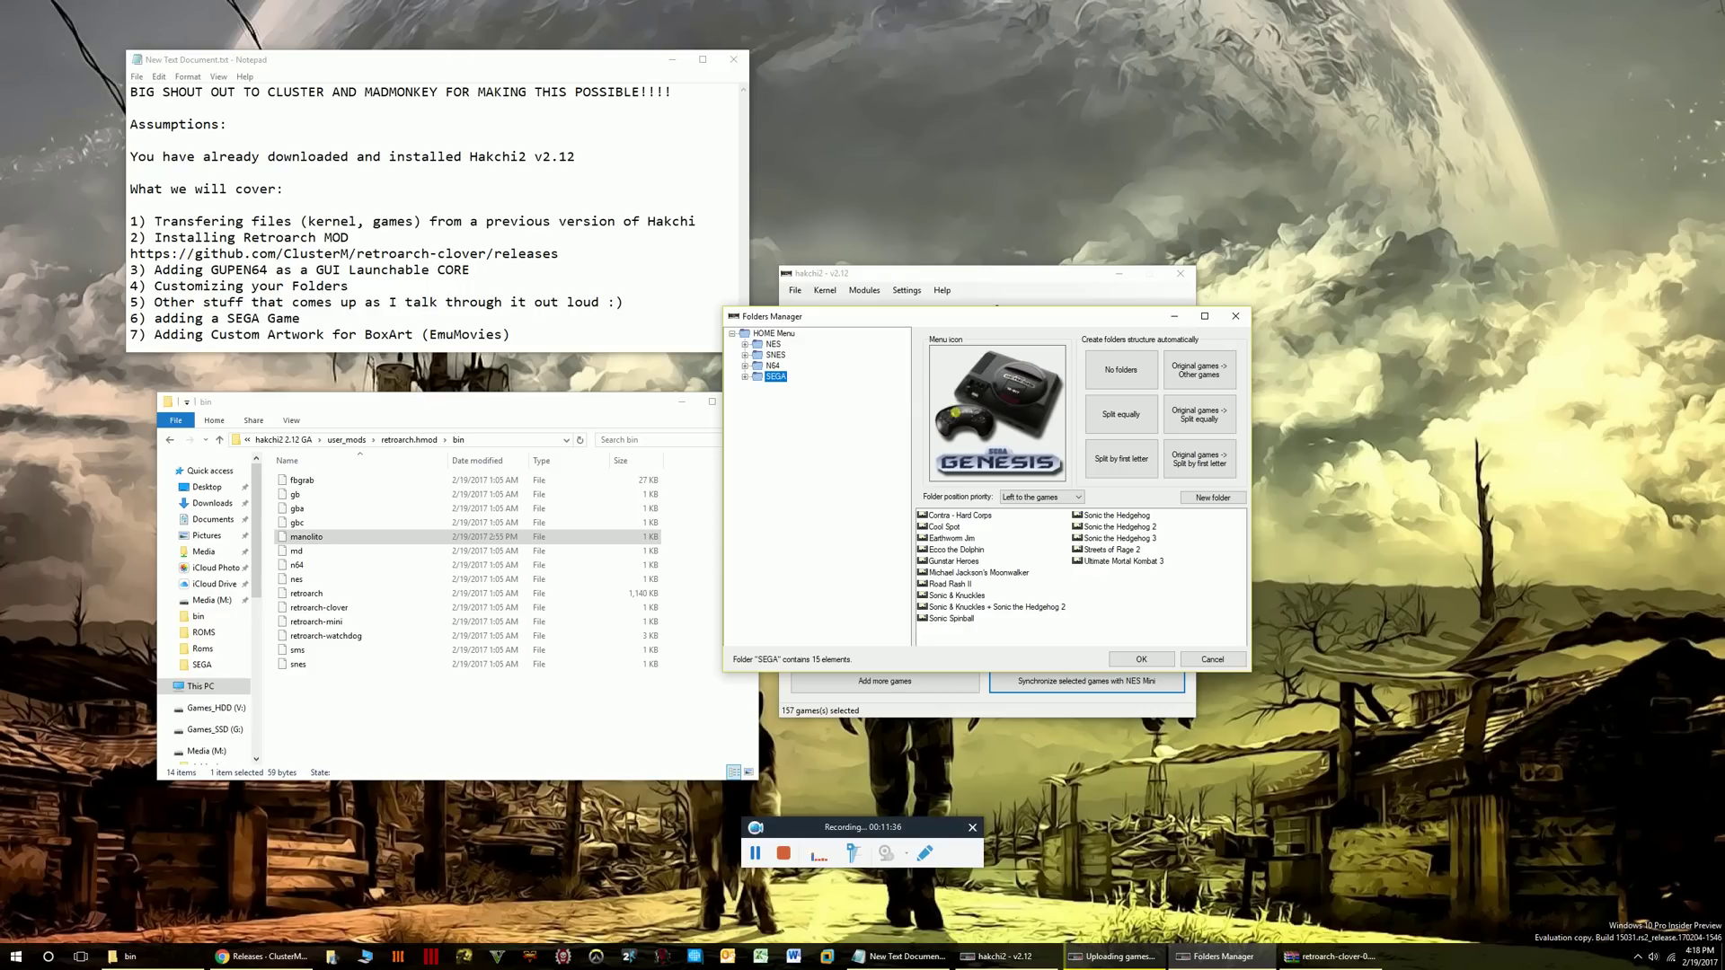
click(773, 344)
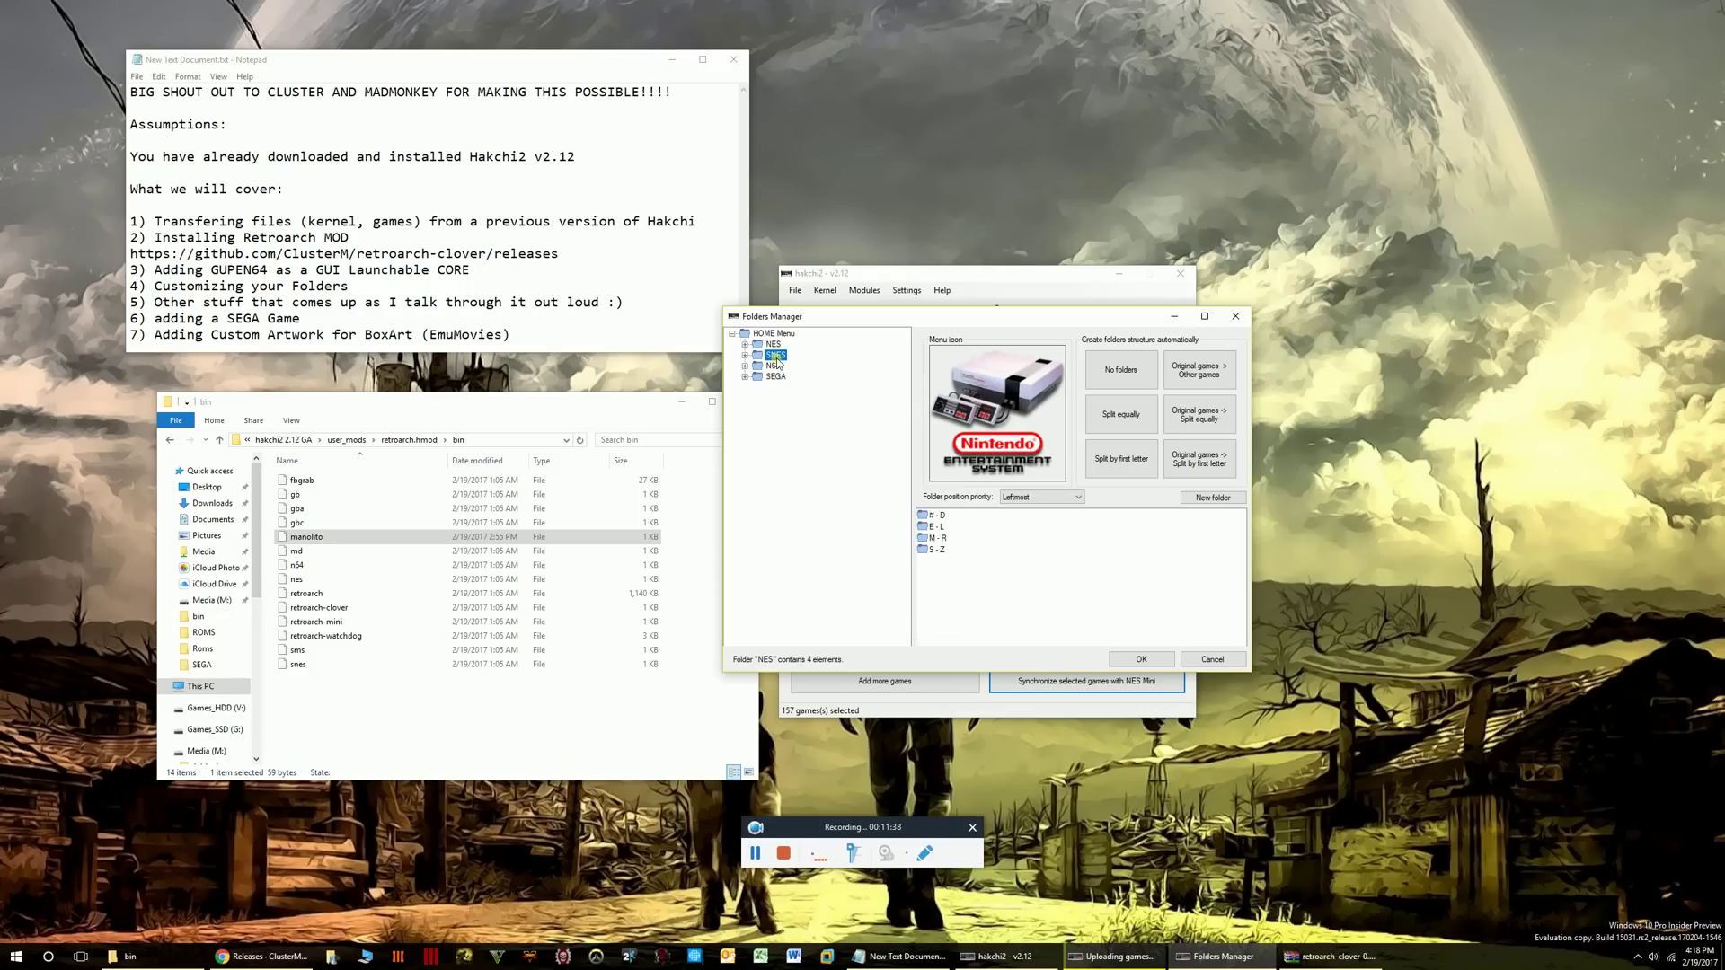
click(775, 355)
click(773, 365)
click(775, 377)
click(772, 344)
Preview several N64 icons, then set the folder's menu icon to nintendoentertainment.
click(1007, 414)
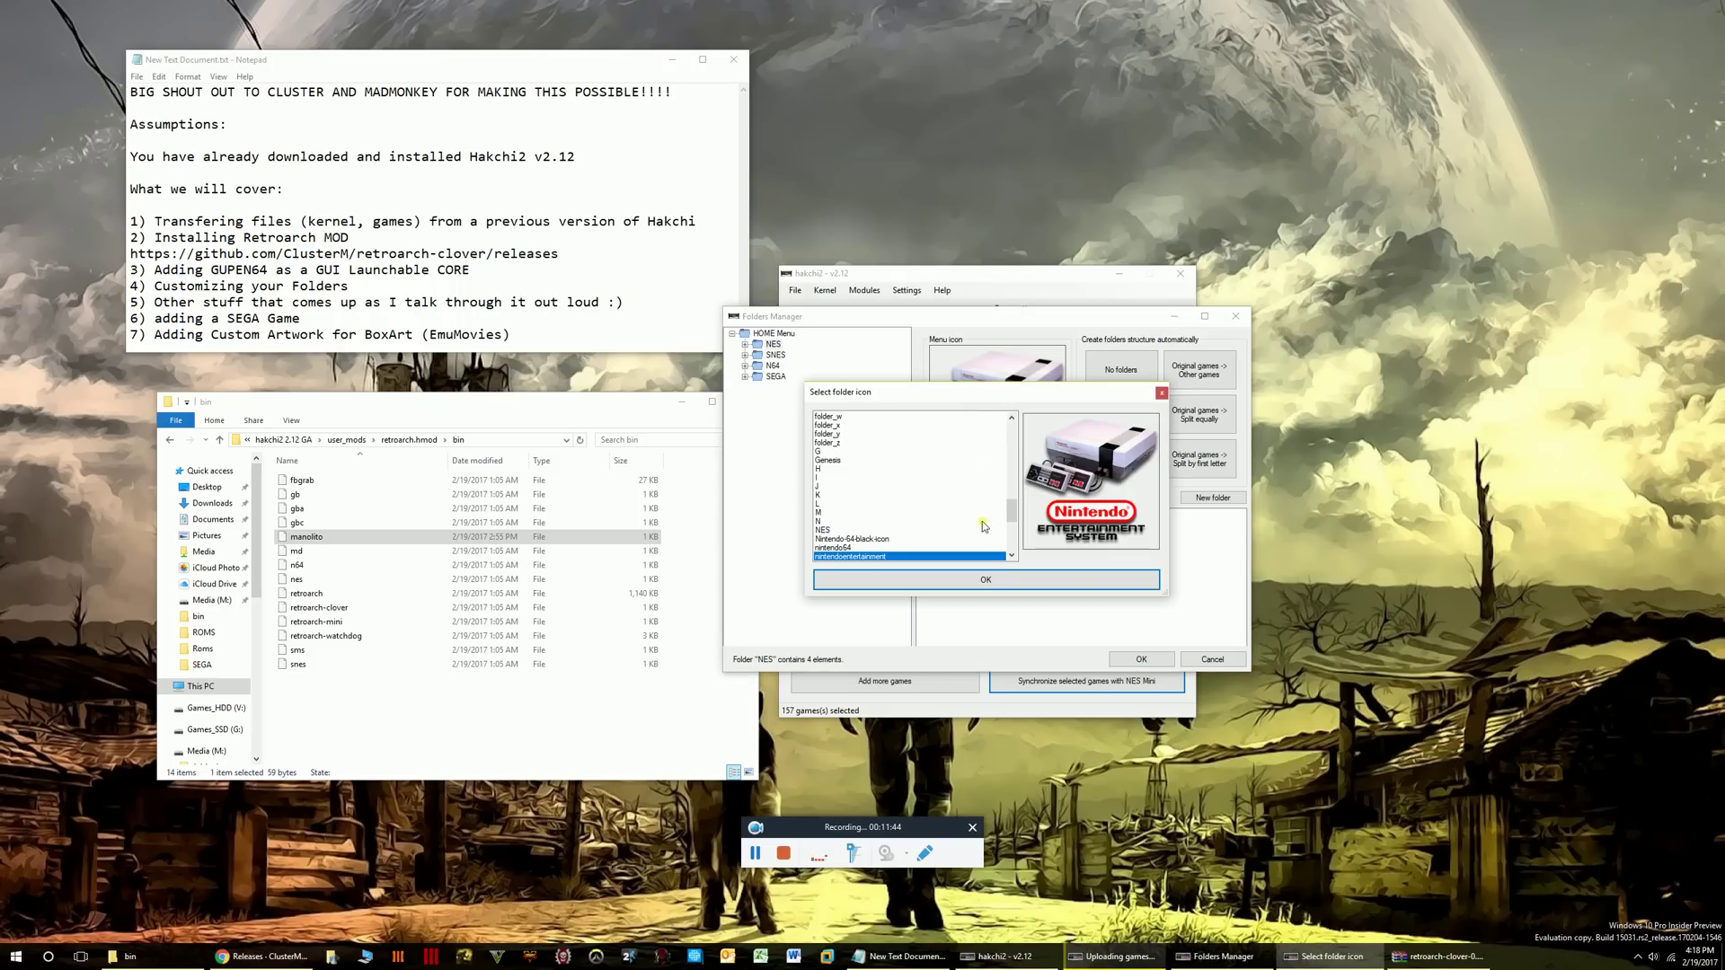
scroll(992, 519, down, 1)
click(845, 522)
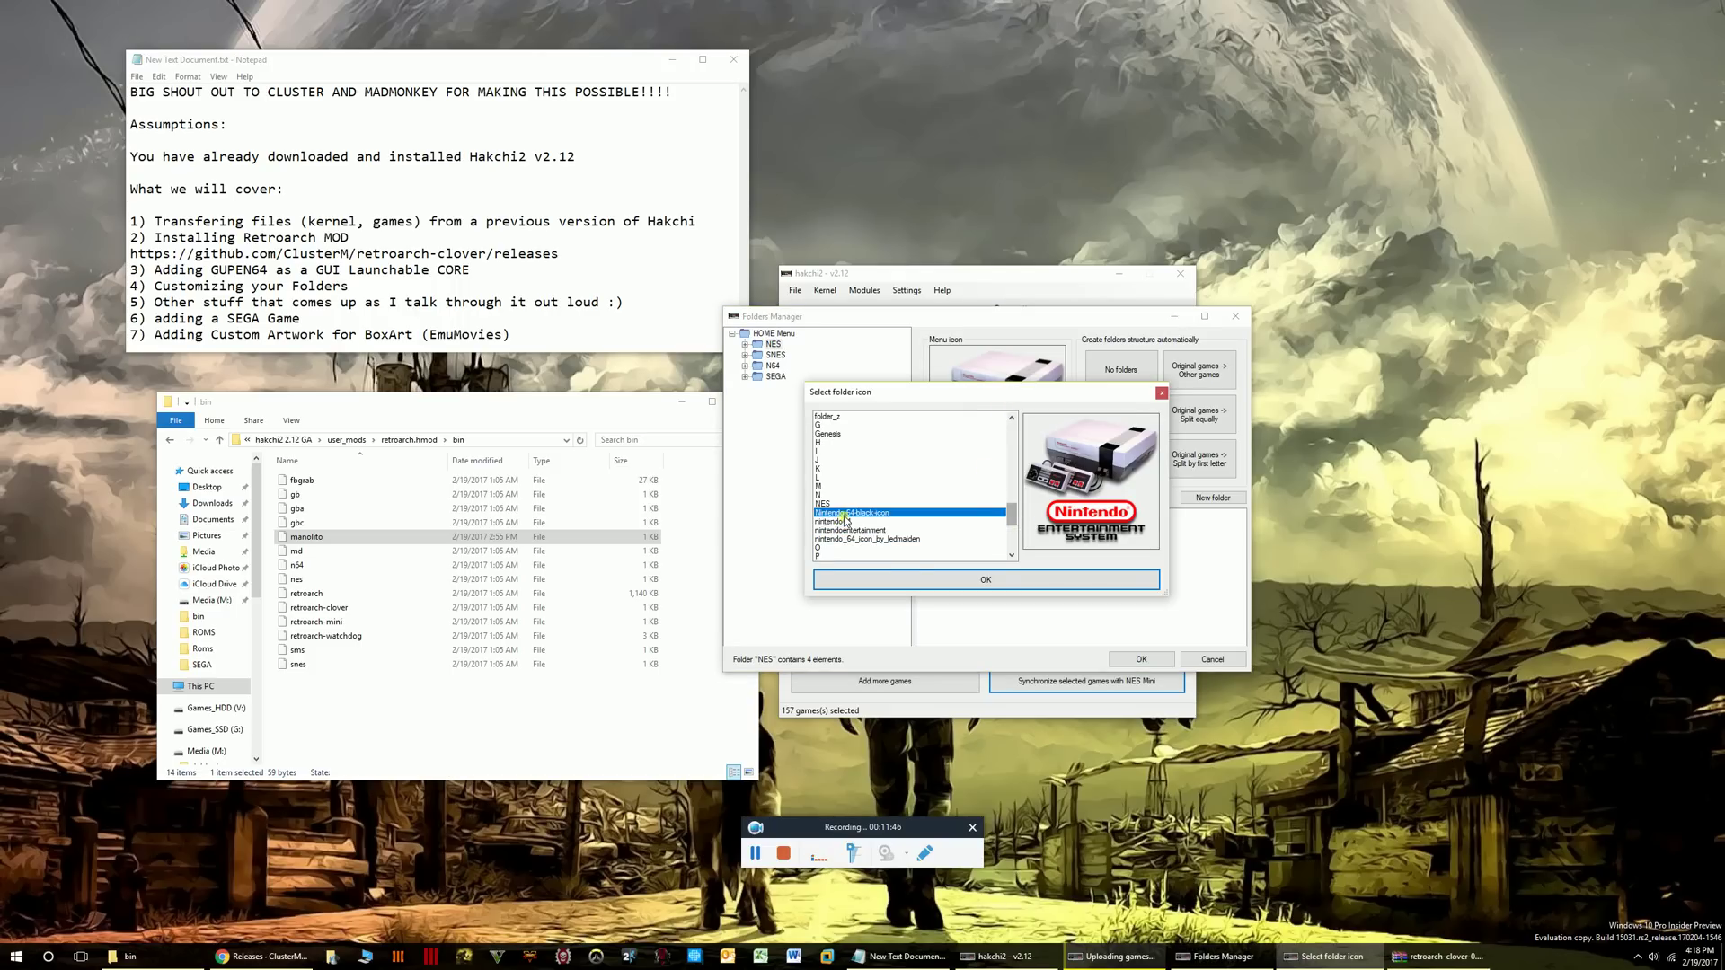
click(849, 530)
click(849, 539)
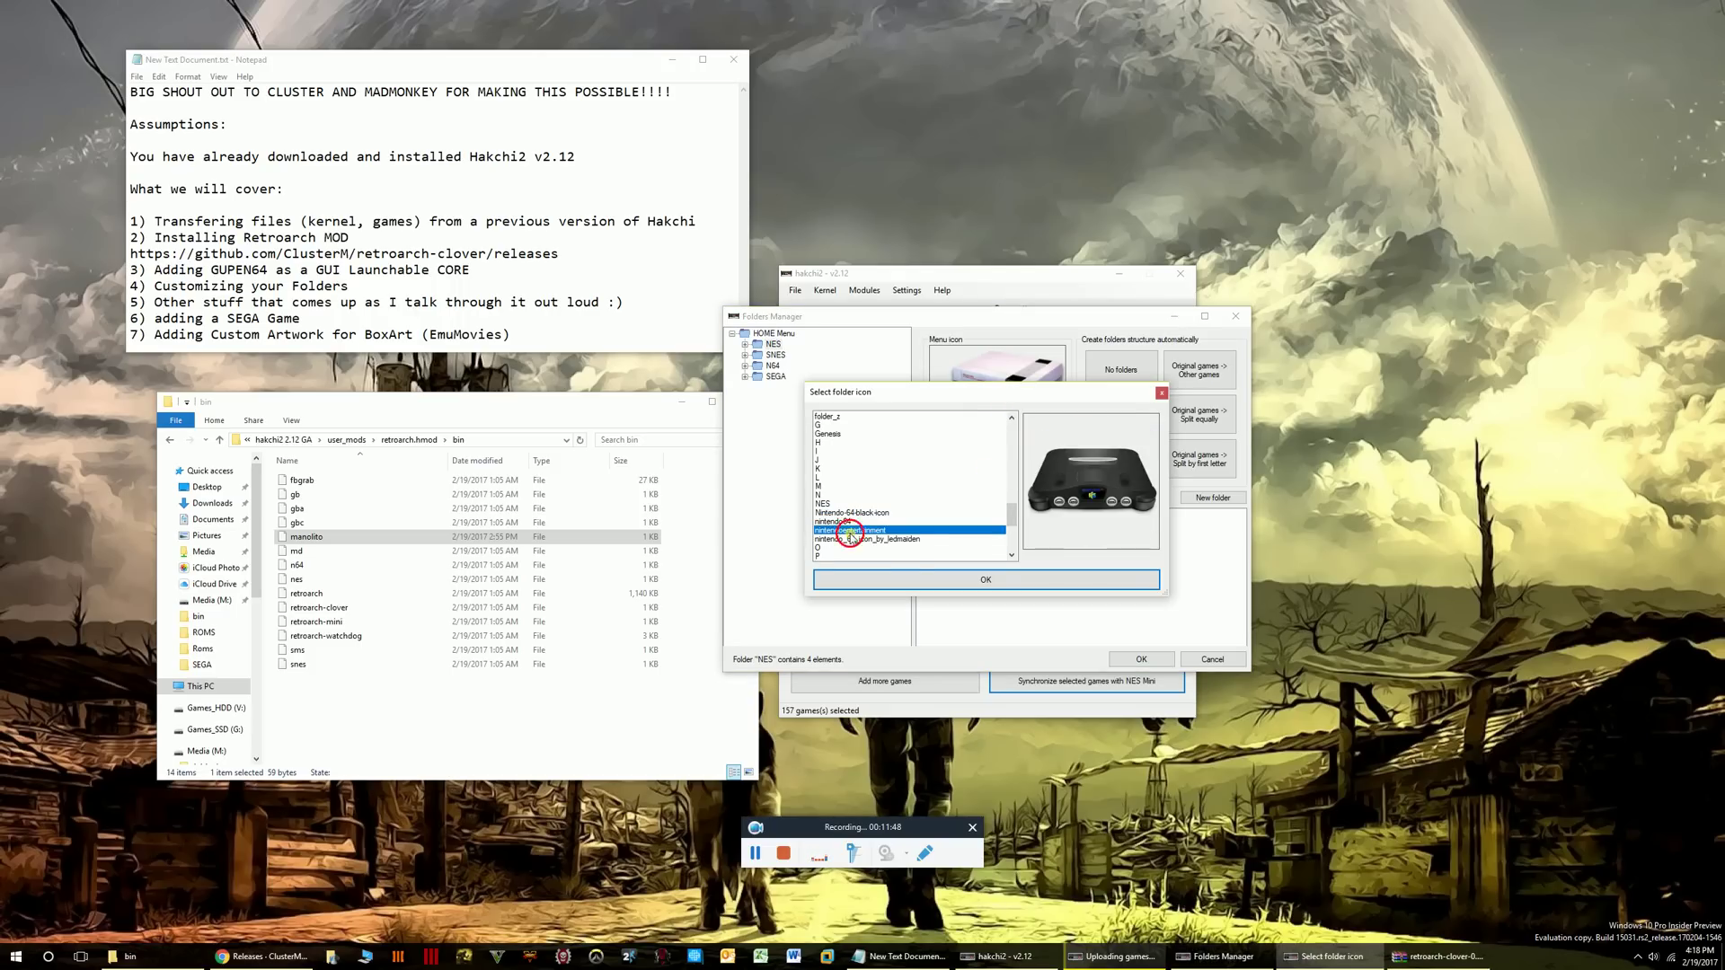
click(851, 530)
click(849, 521)
click(851, 530)
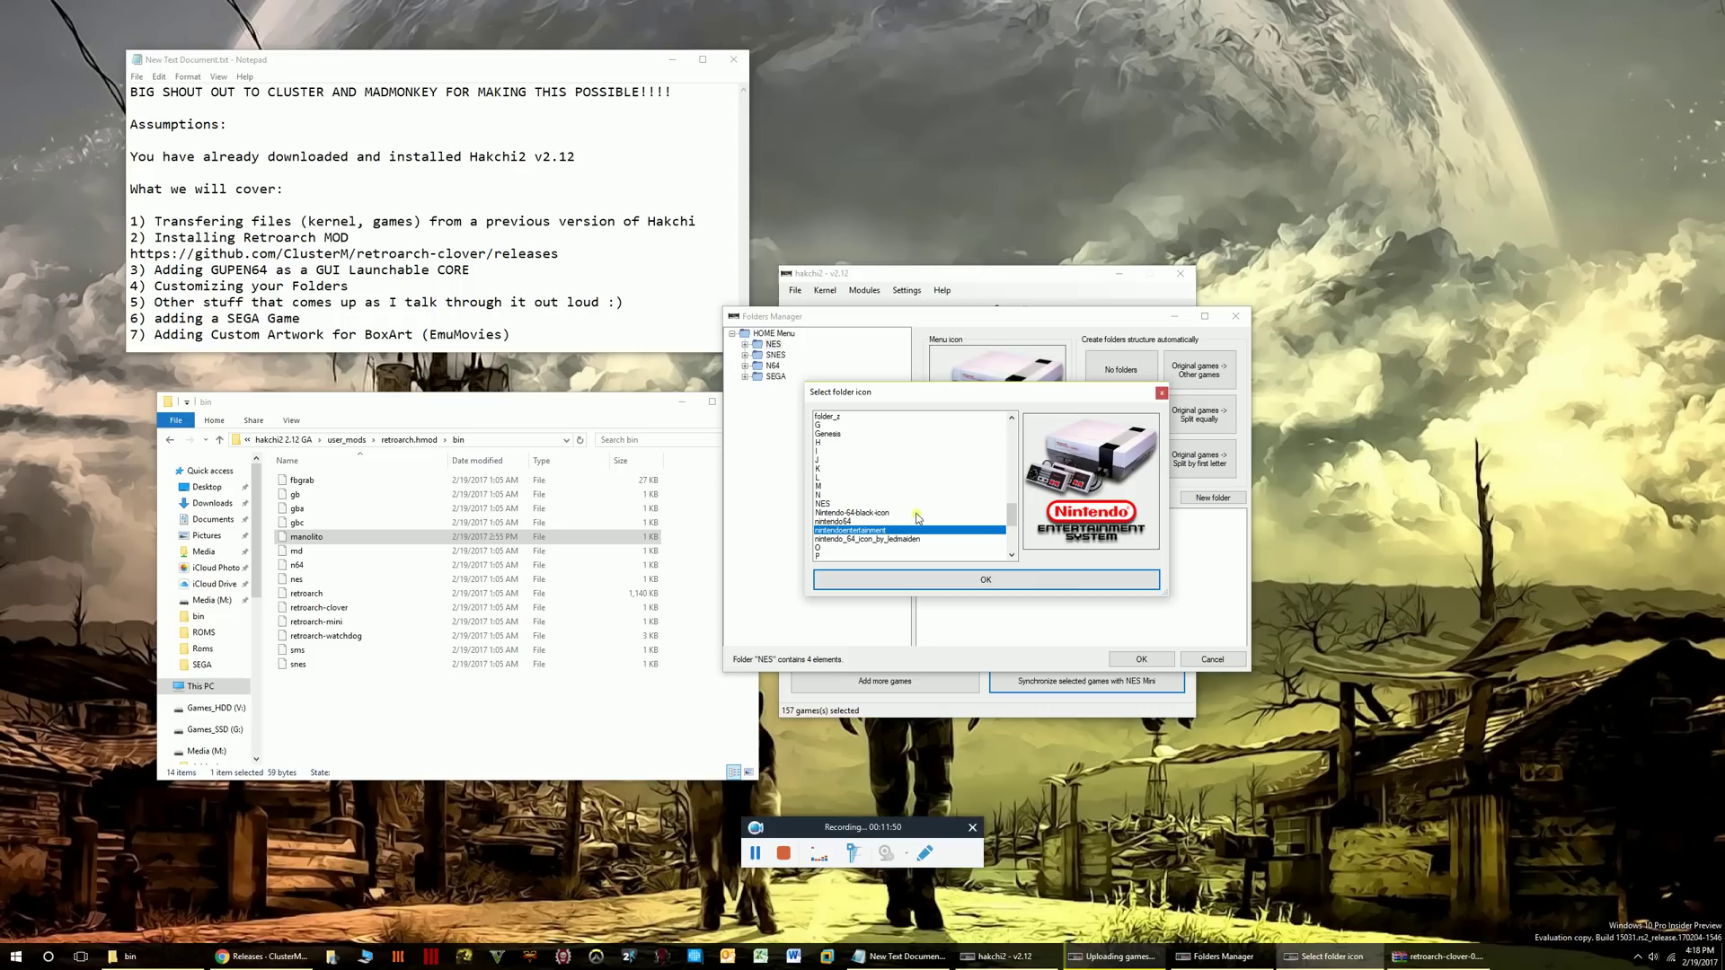
click(1036, 582)
Check the N64, SEGA and NES folders, then return to the top-level HOME Menu.
click(772, 366)
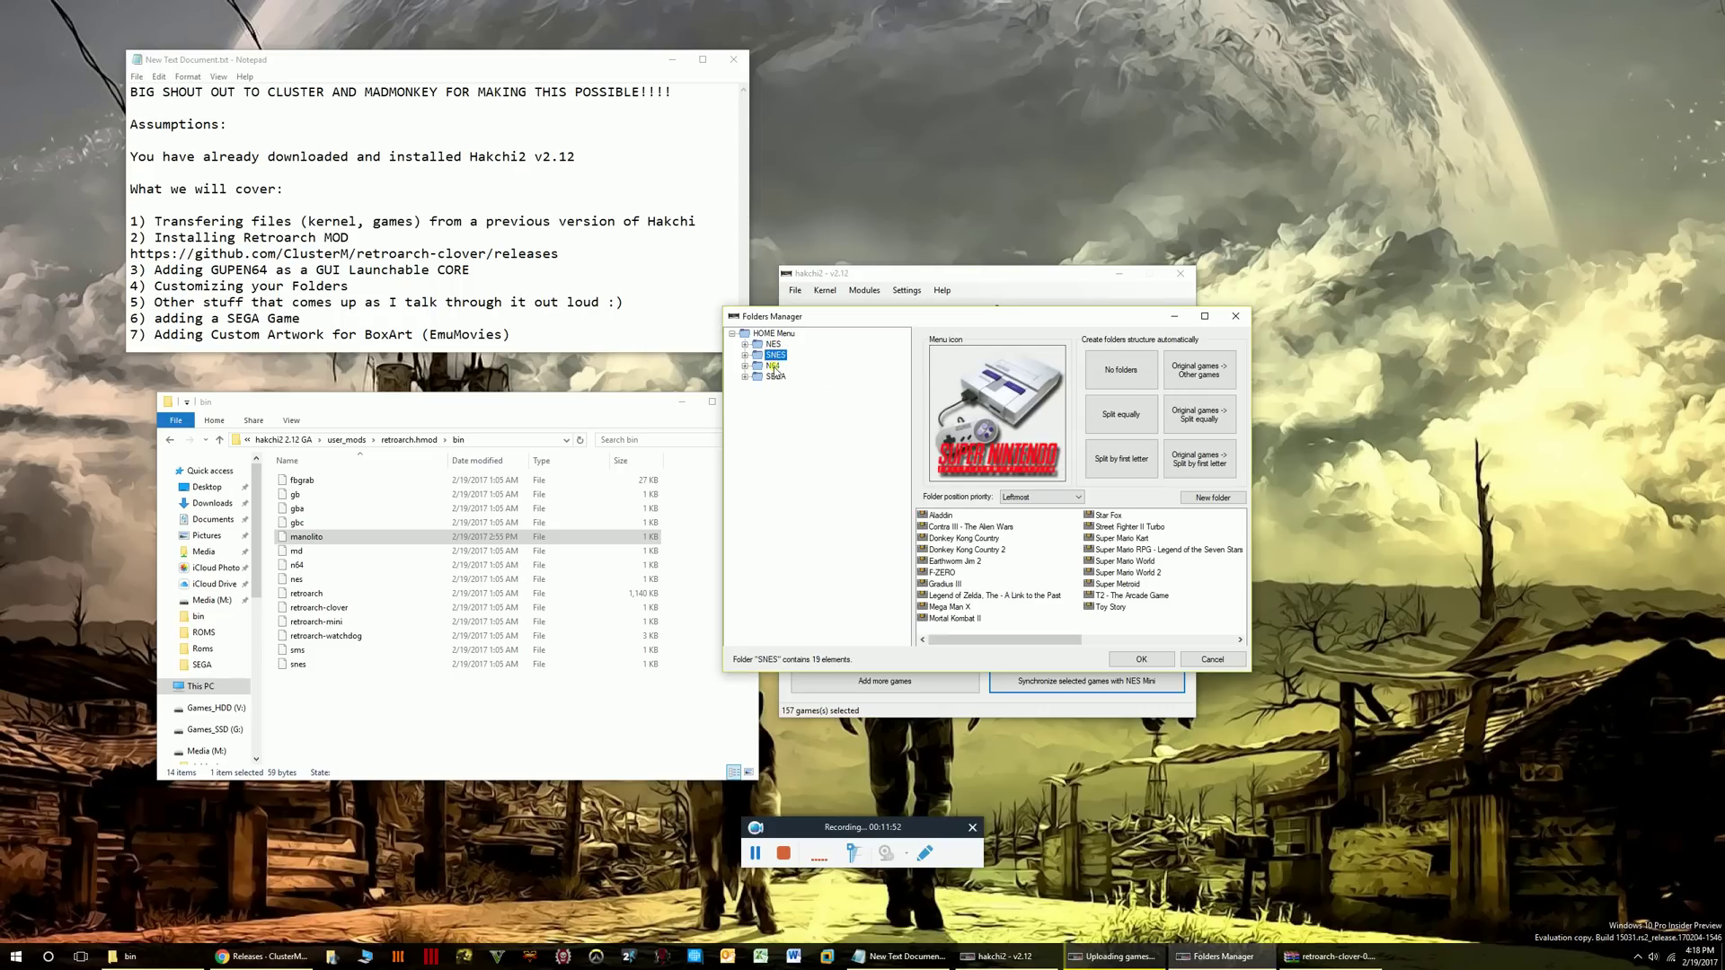
click(775, 377)
click(774, 345)
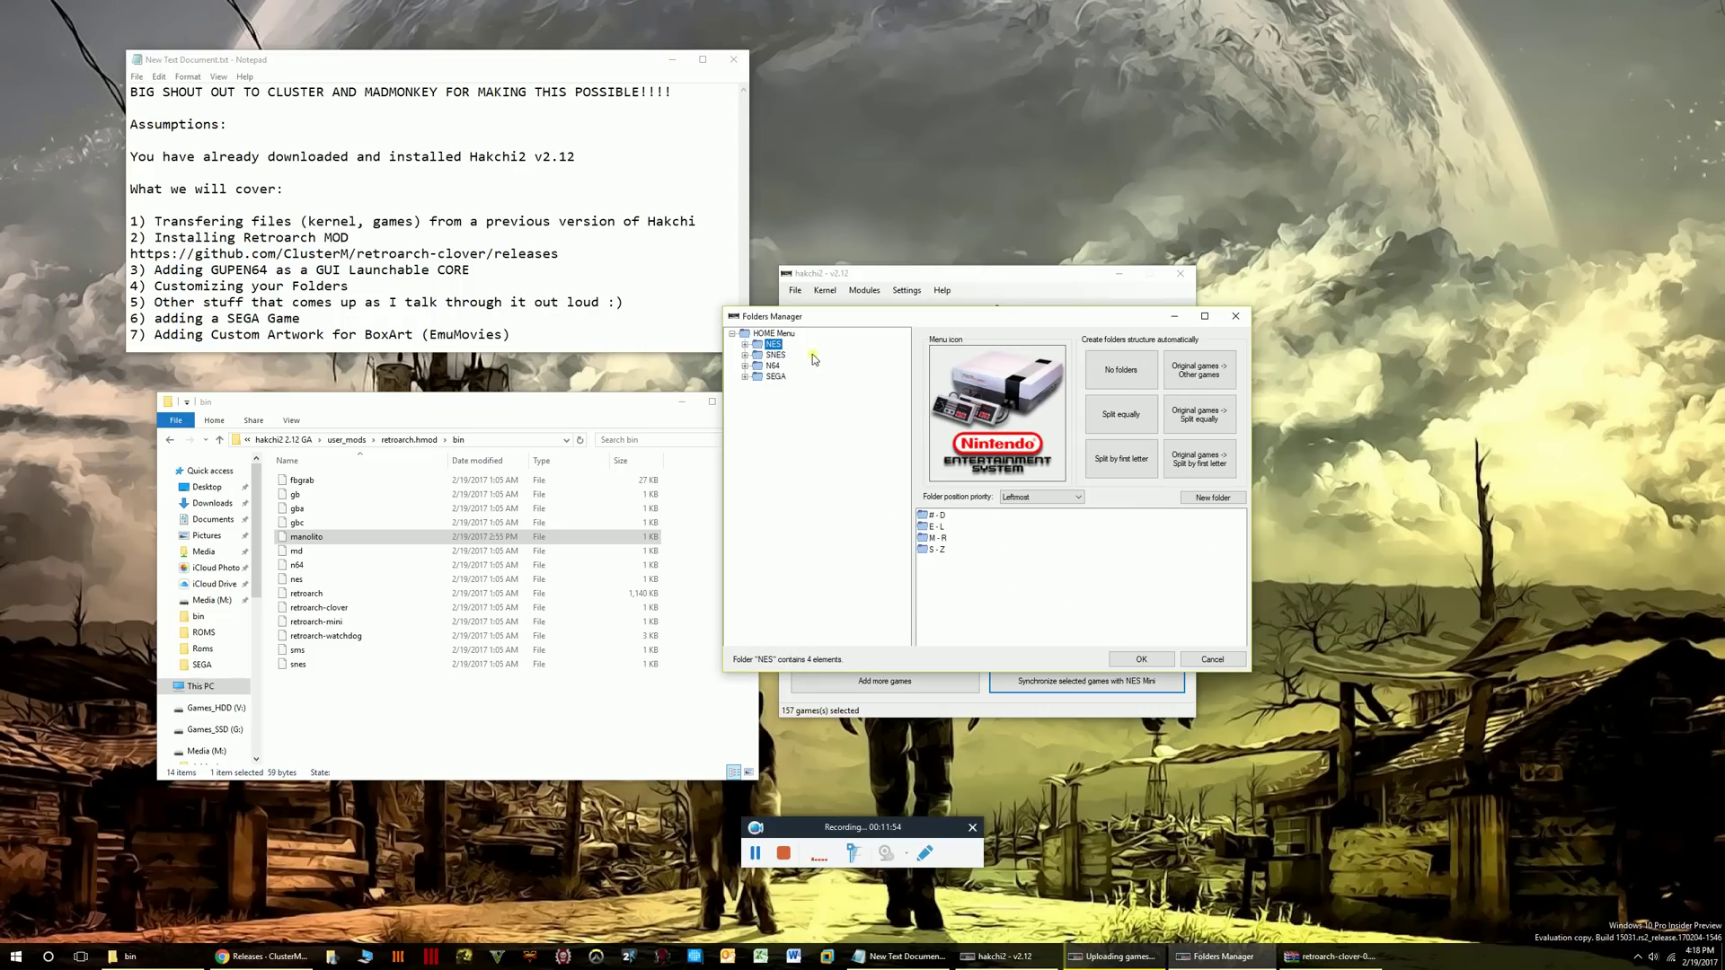
click(776, 335)
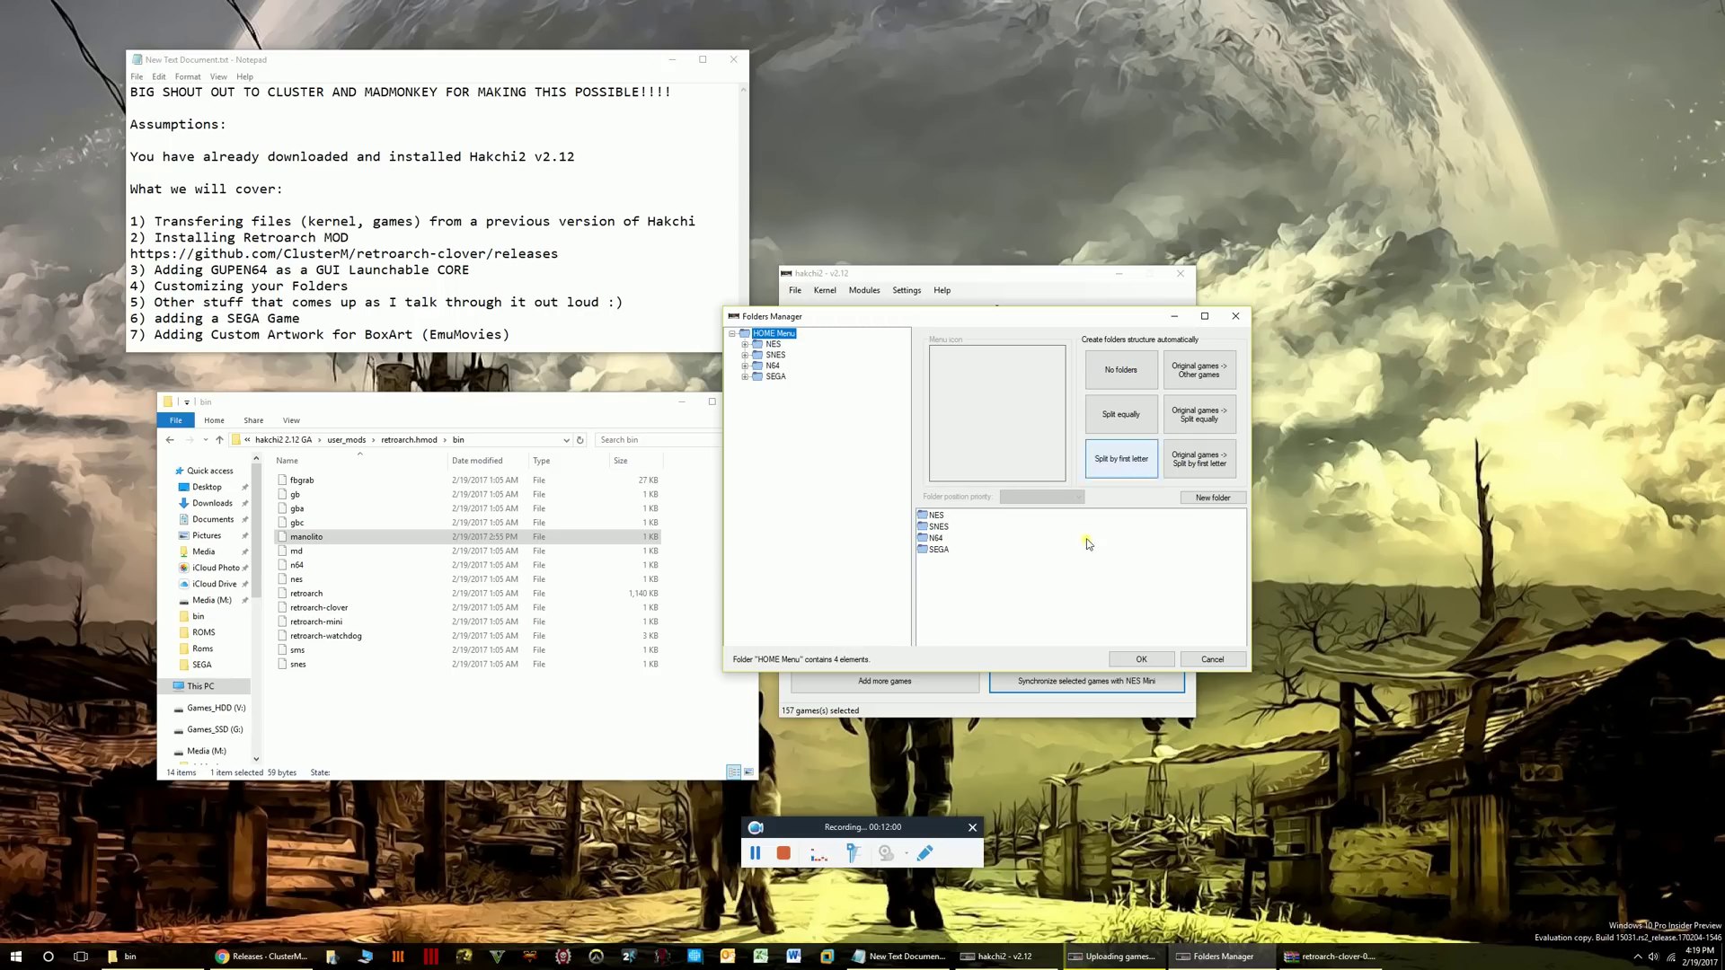
Add and delete a test New folder in HOME Menu, then enlarge the Folders Manager and move it up-left.
right_click(1024, 607)
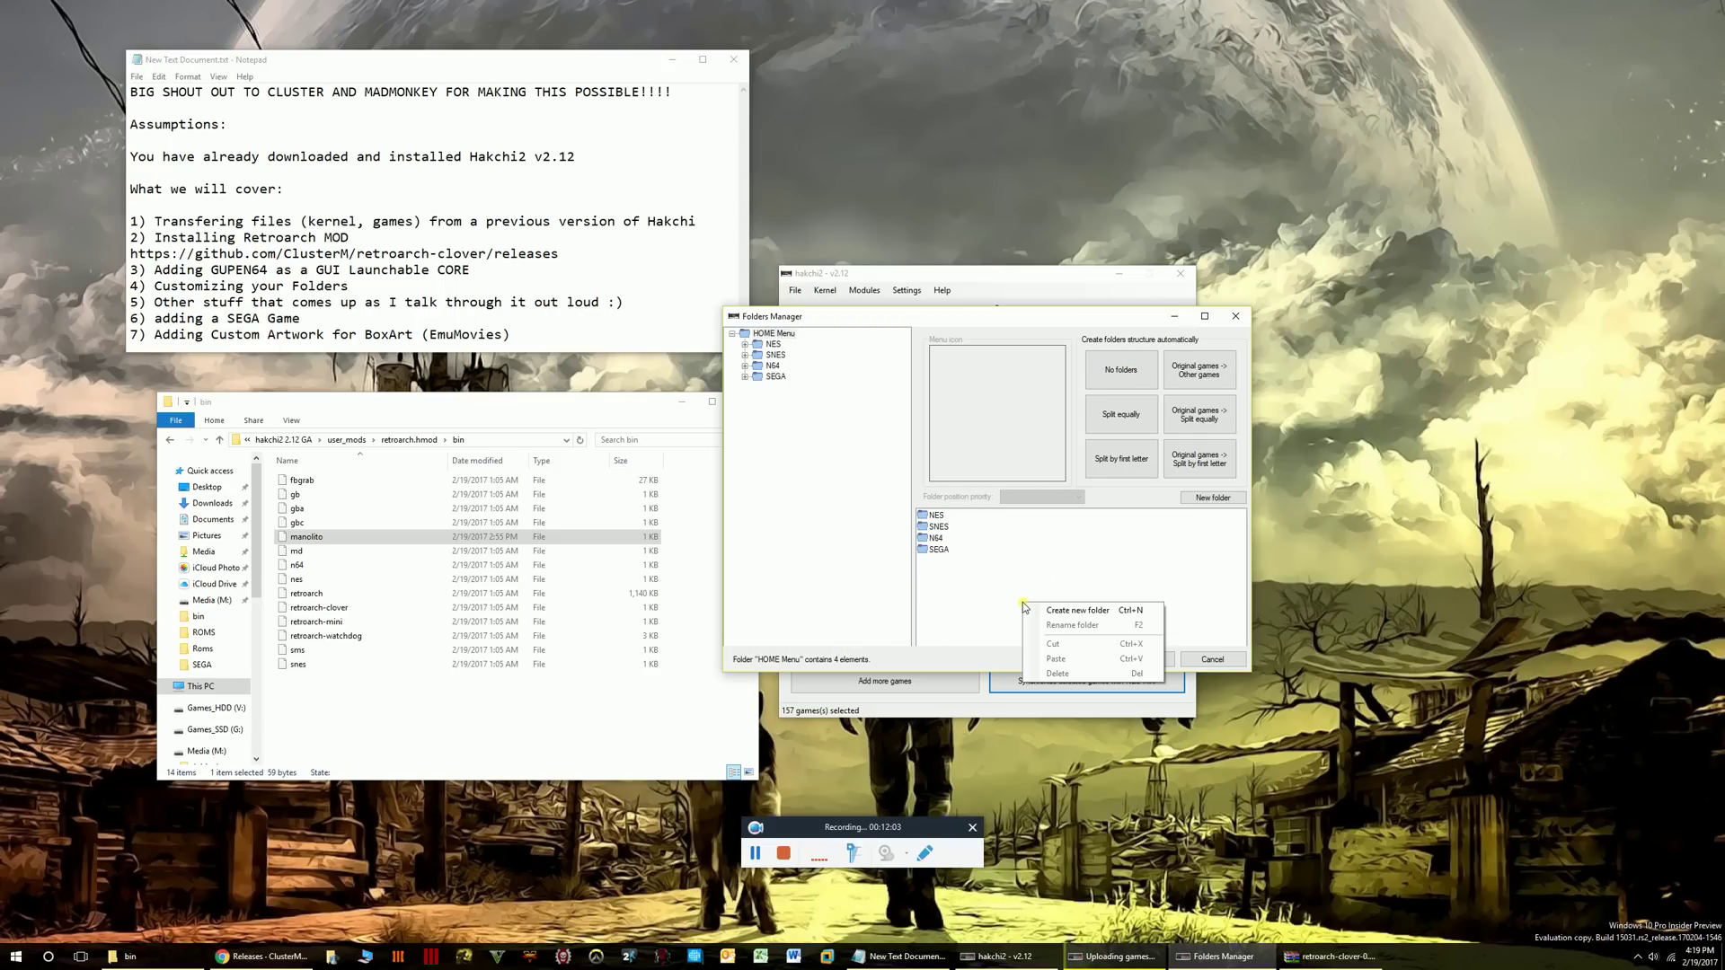
click(1095, 613)
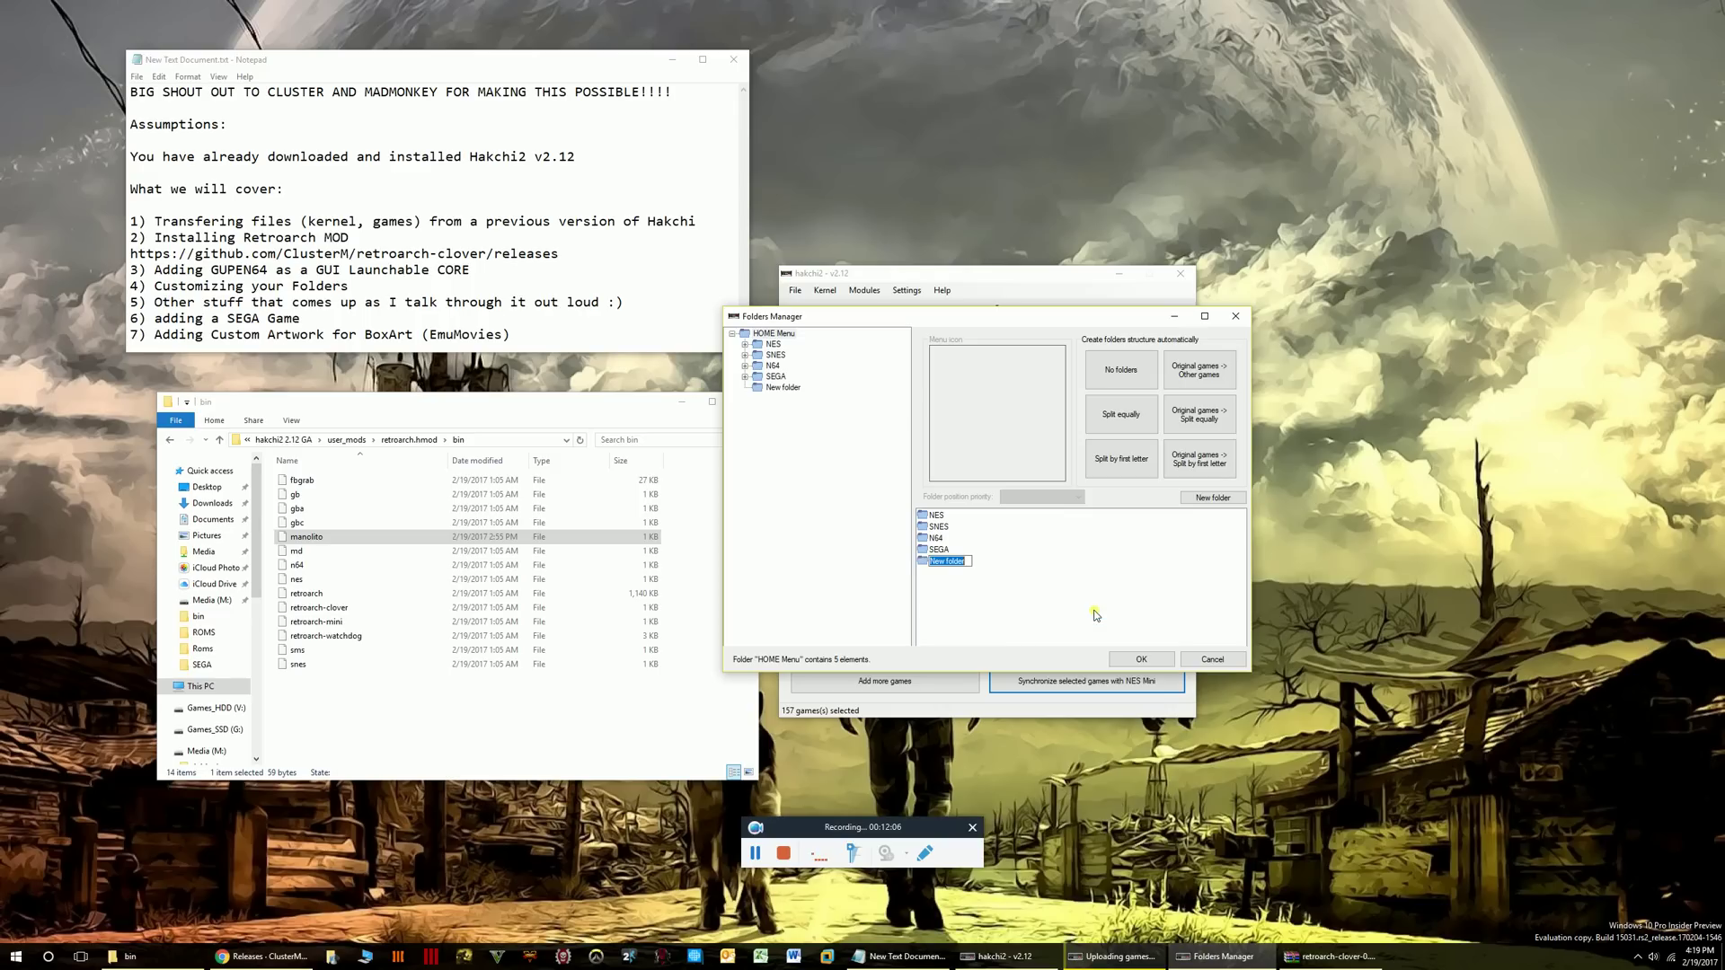
key(Return)
right_click(943, 567)
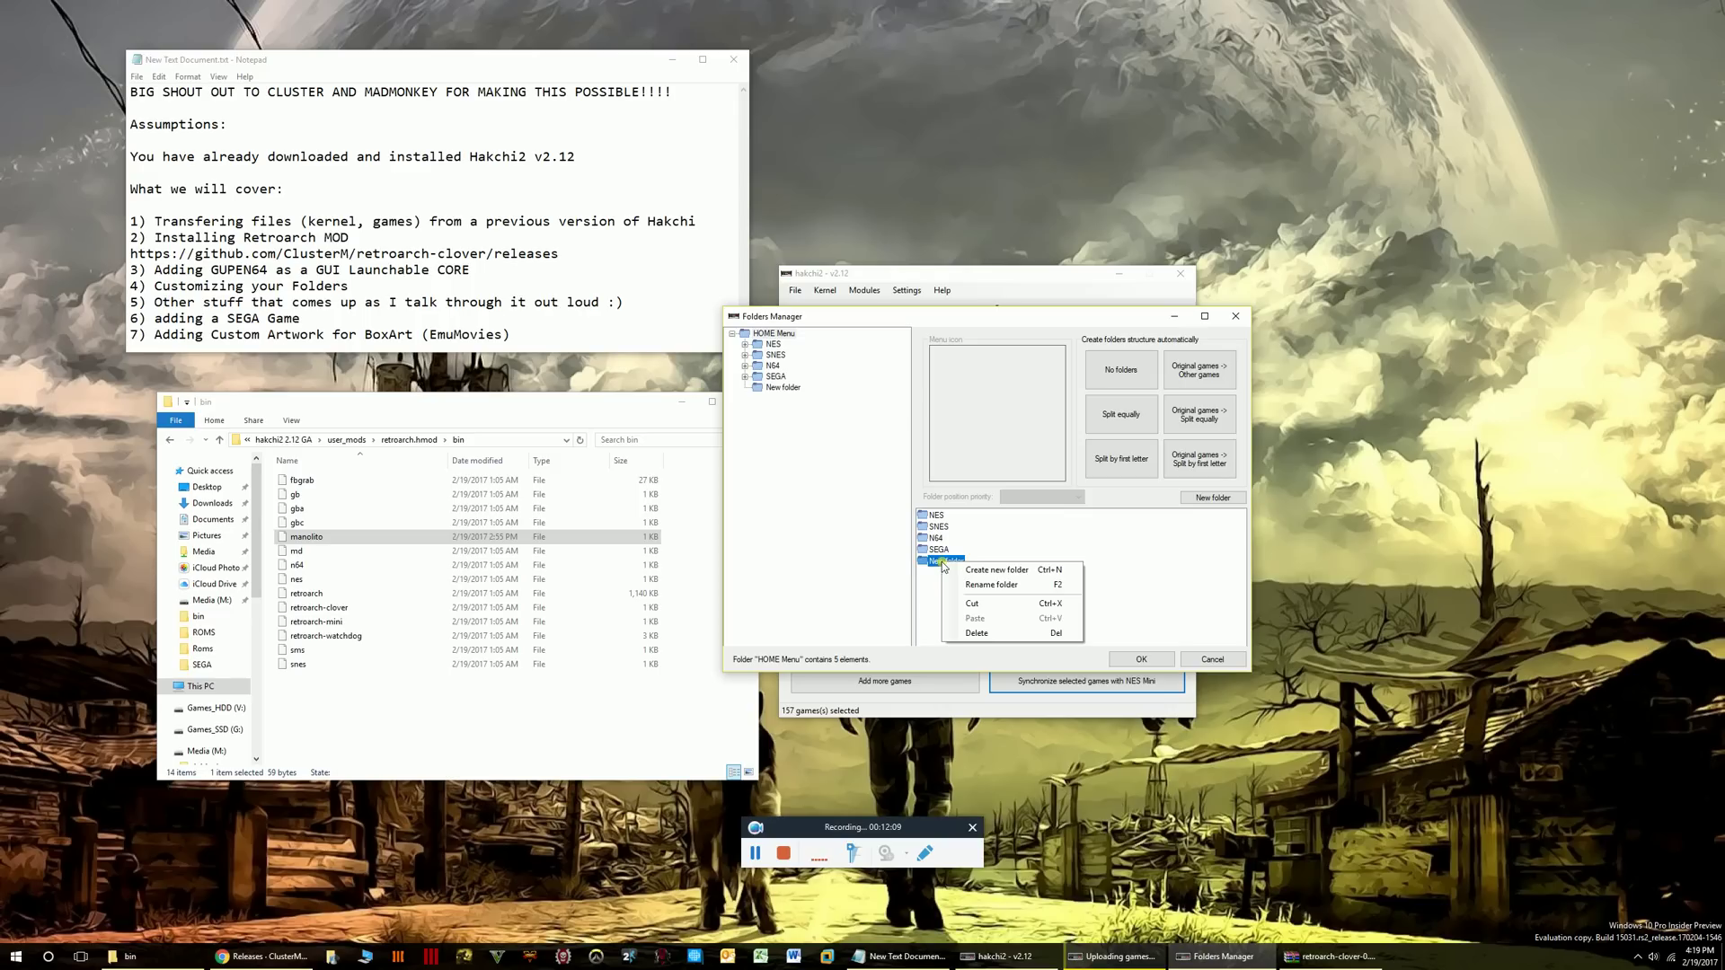
click(989, 633)
click(865, 525)
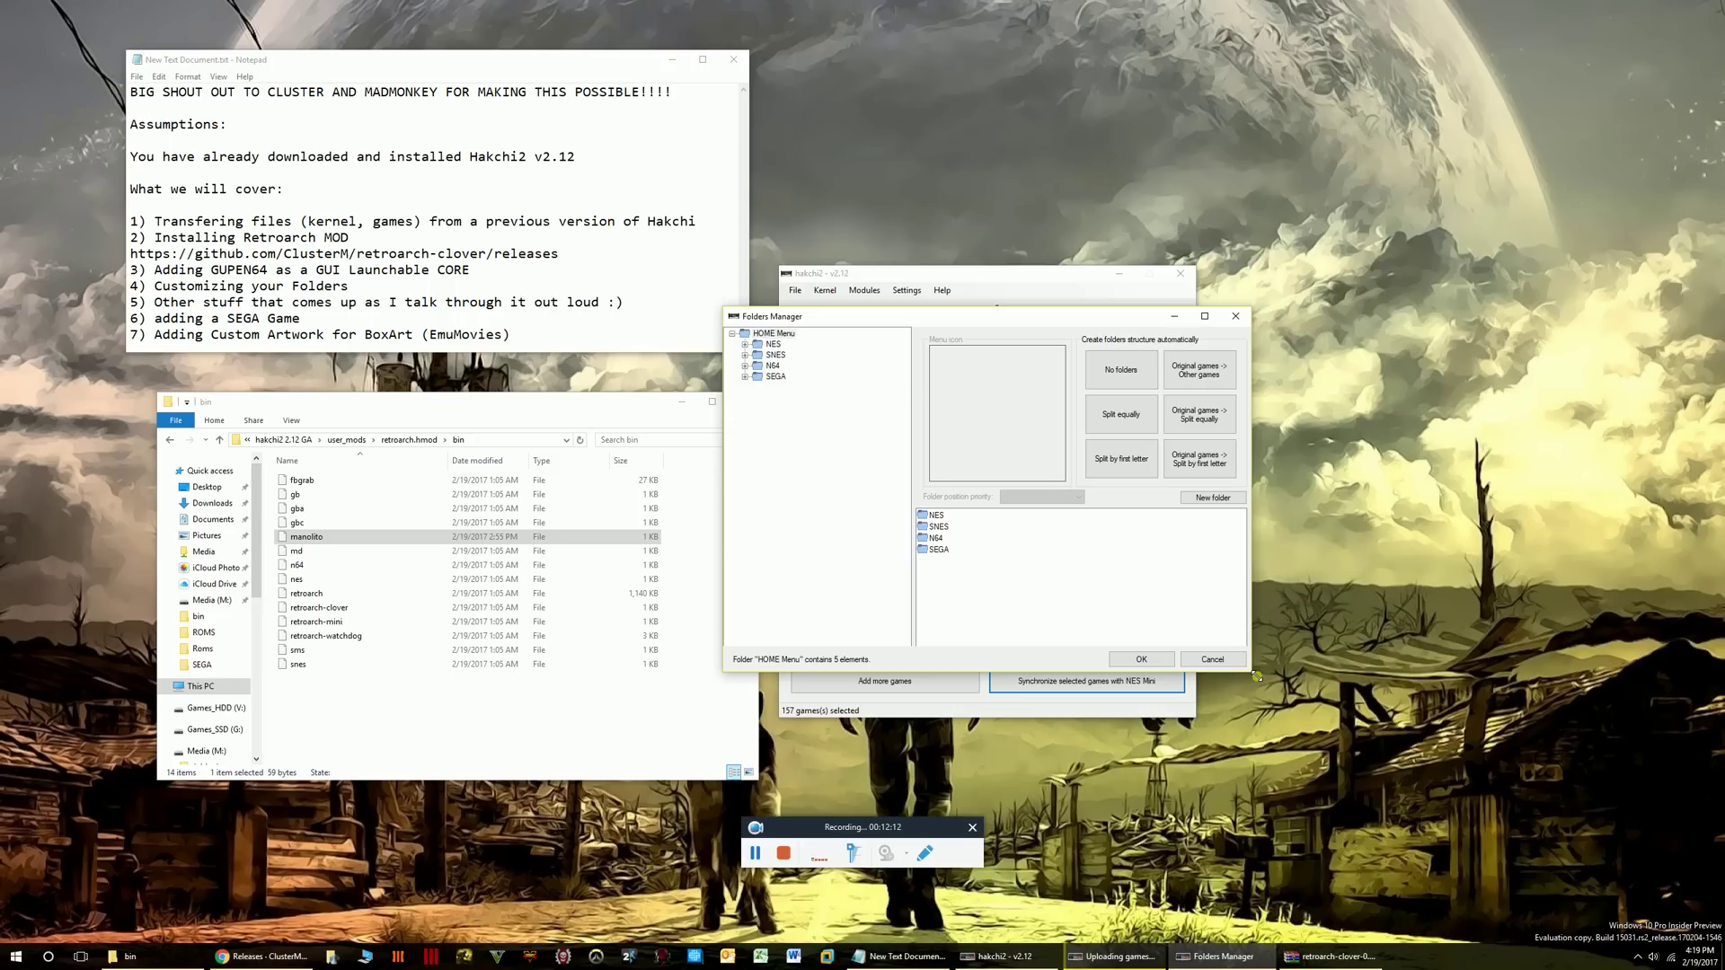
drag(1256, 676, 1449, 828)
drag(1151, 316, 1128, 198)
Browse the NES subfolders # - D, M - R and S - Z and preview S - Z game covers.
click(726, 233)
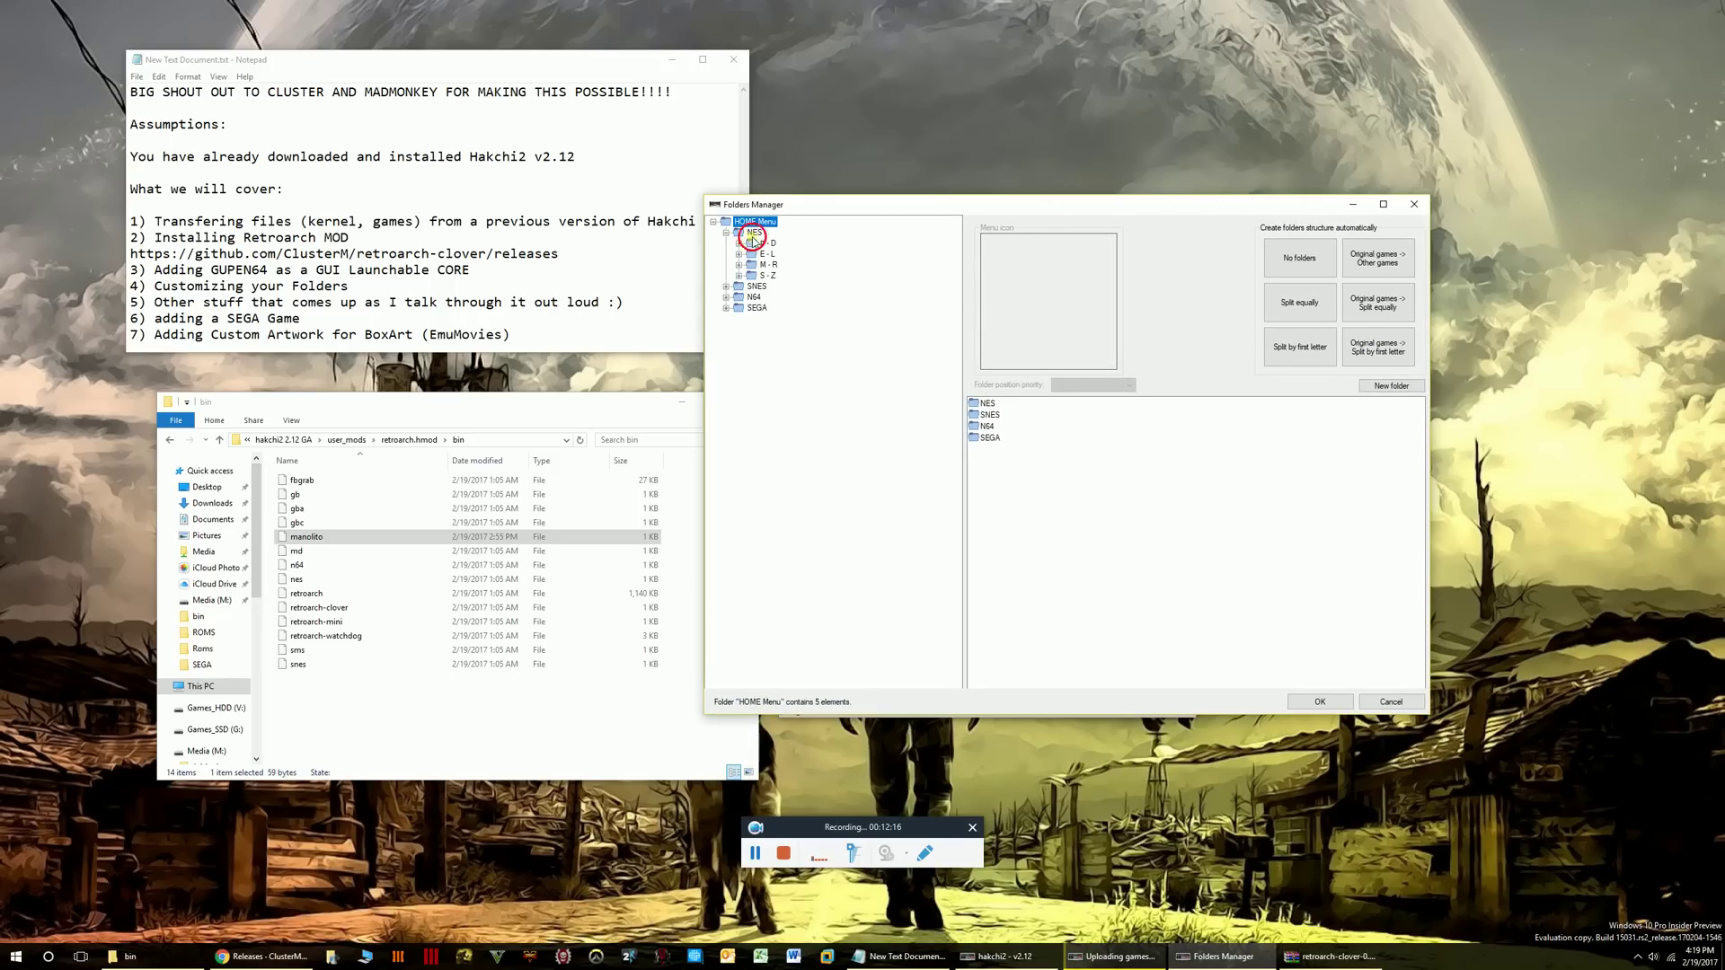
click(755, 232)
click(768, 254)
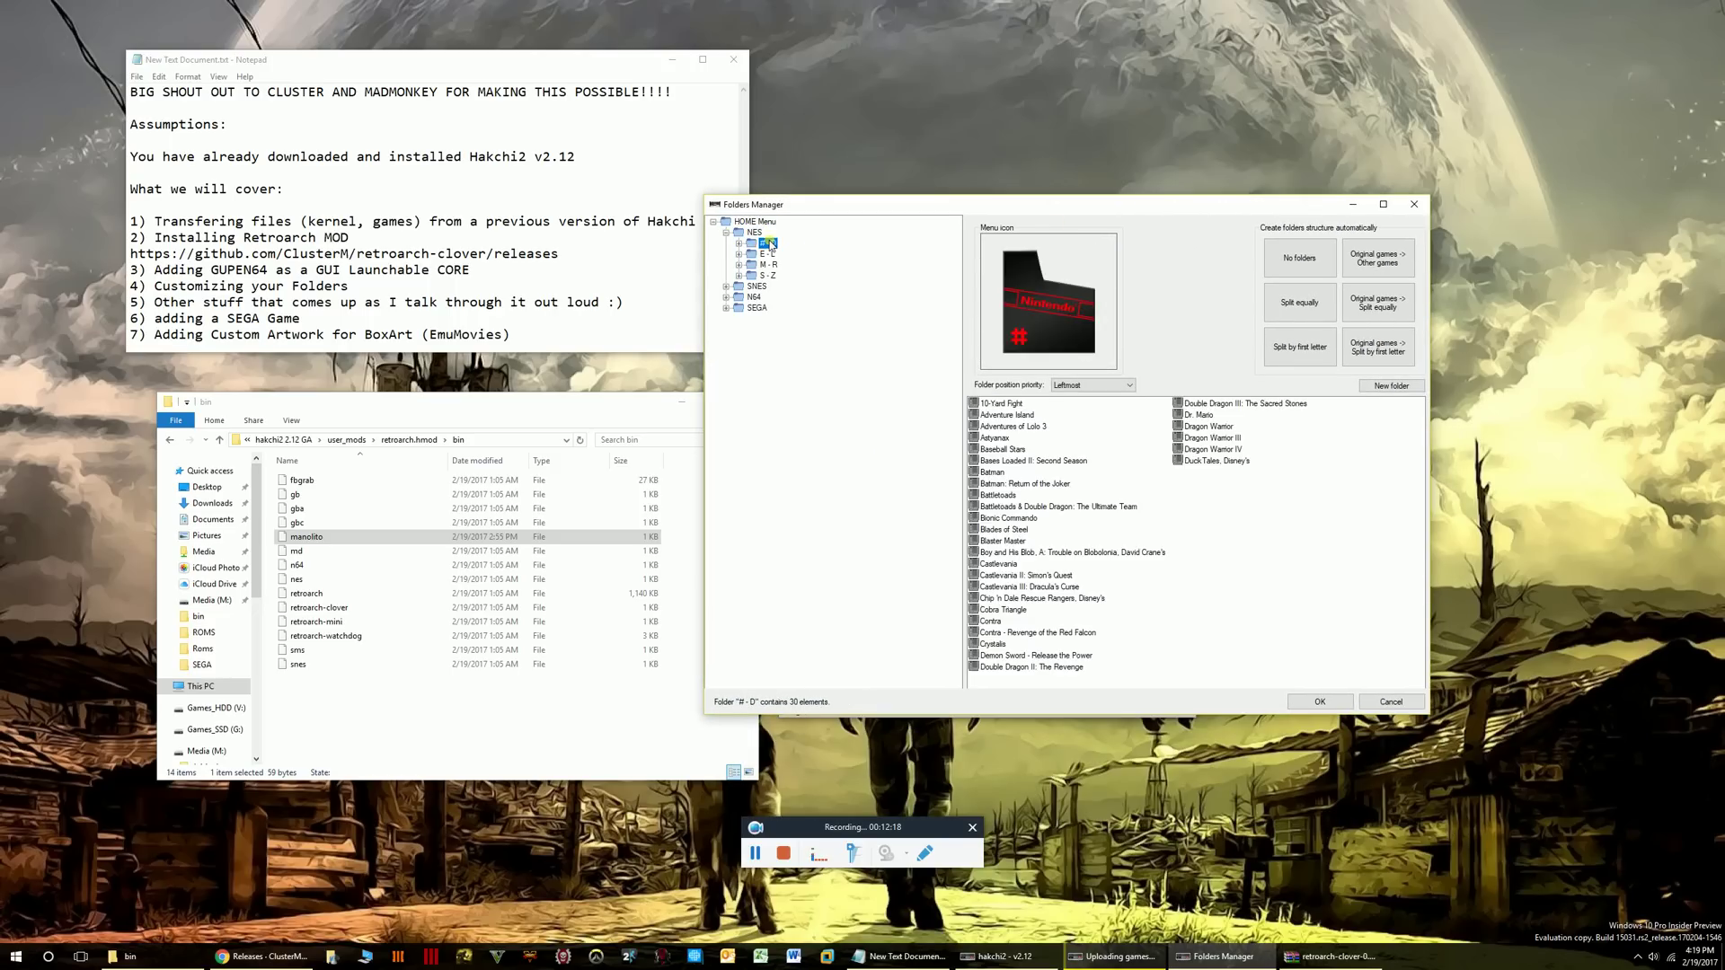
click(768, 265)
click(769, 276)
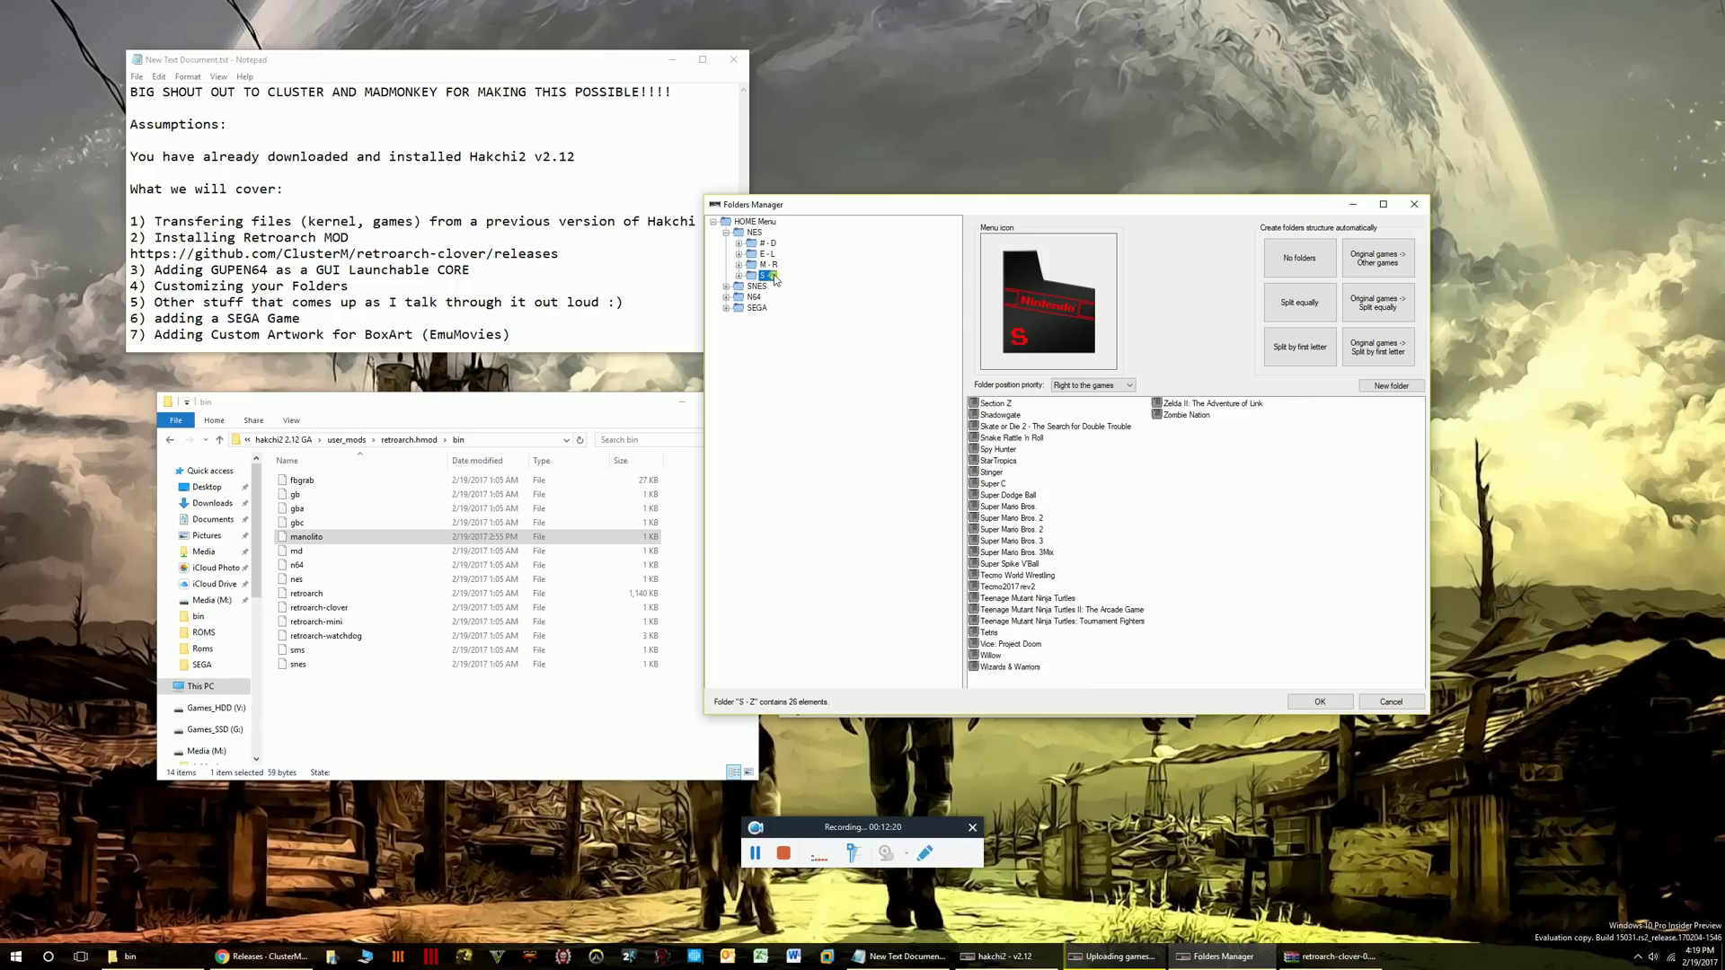
click(755, 286)
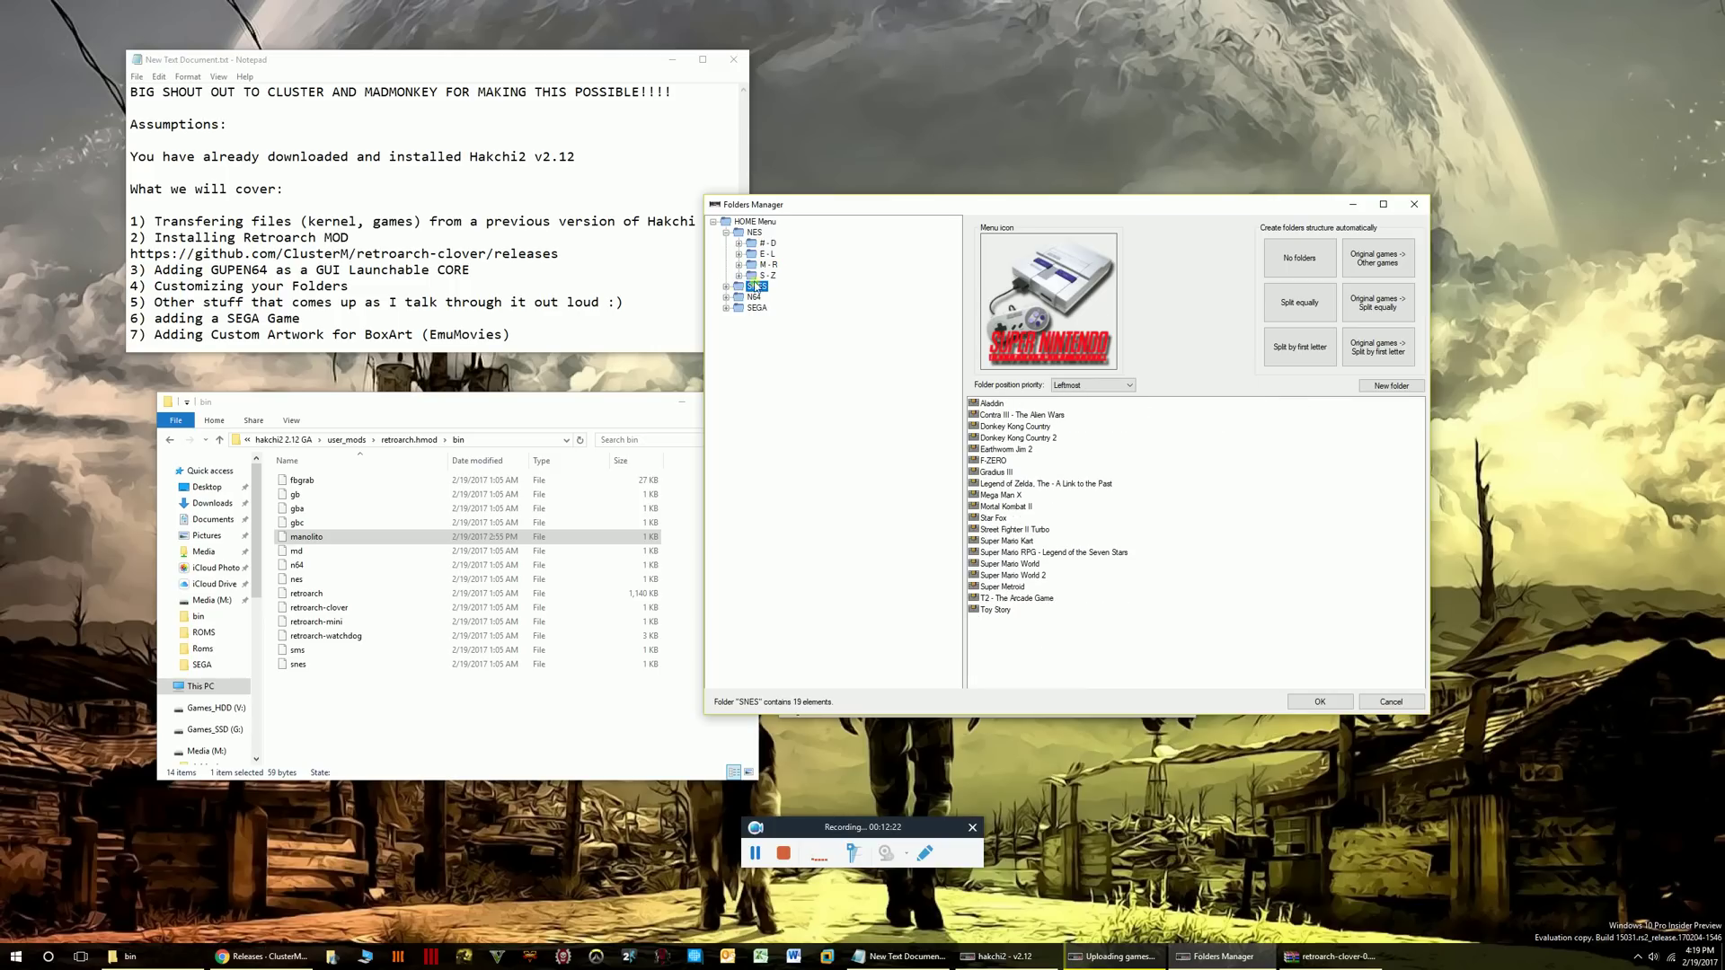
click(766, 276)
click(739, 277)
click(783, 287)
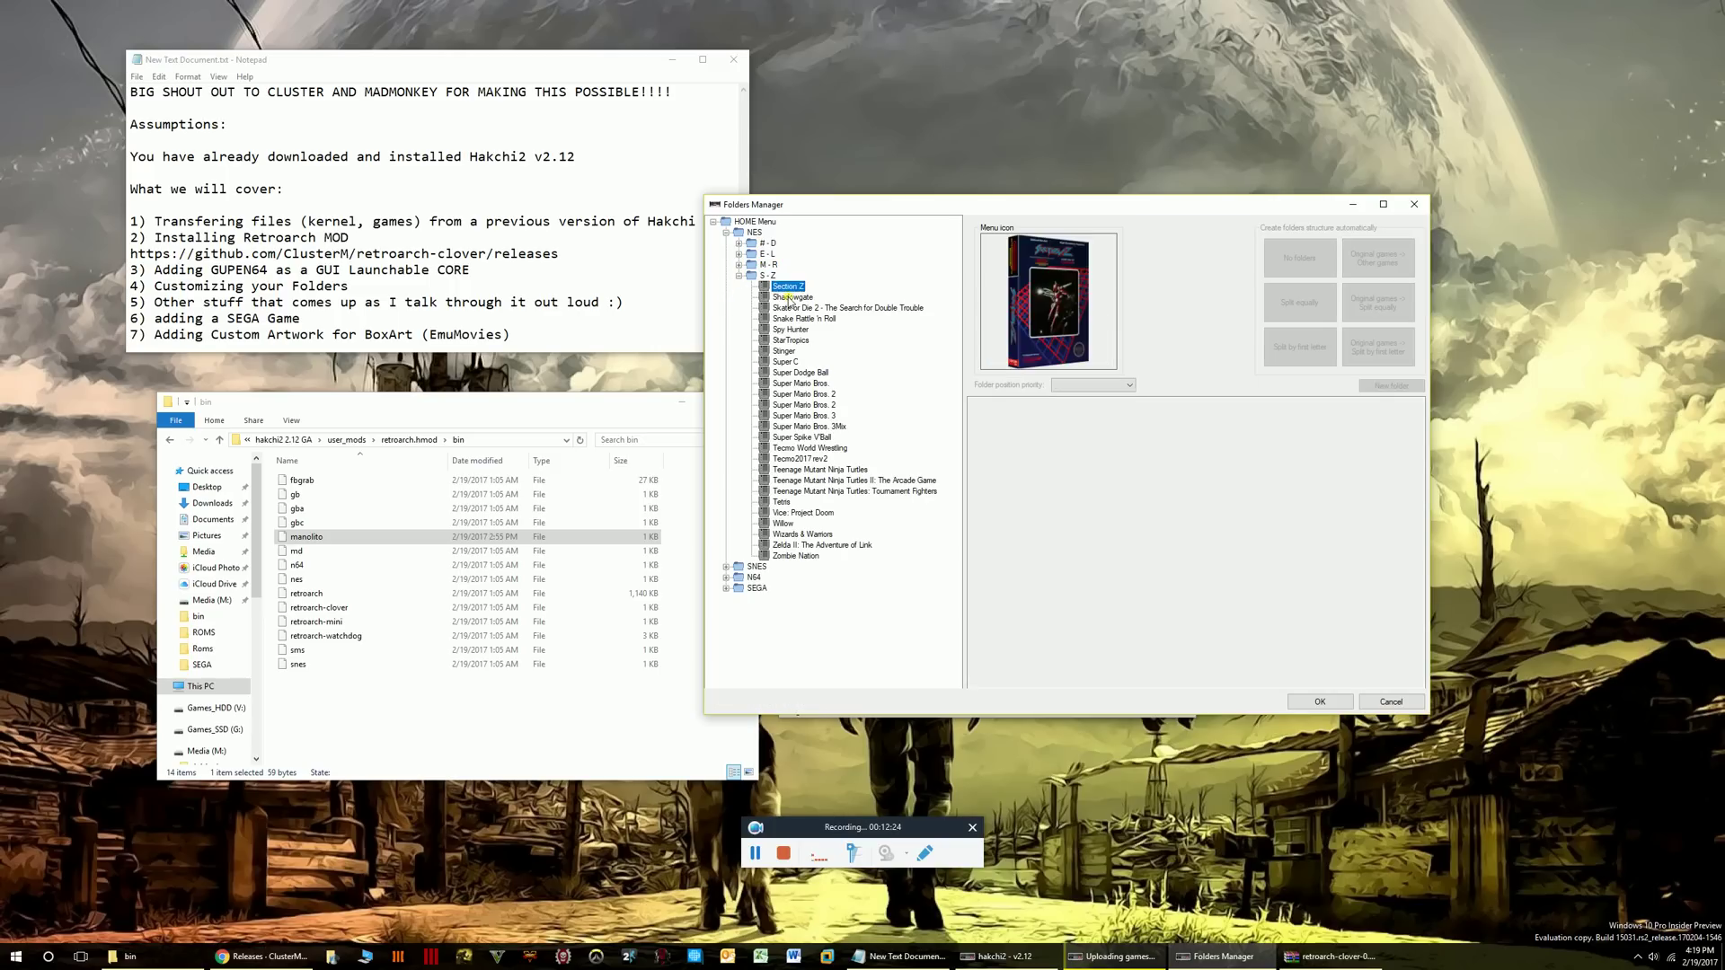
key(Down)
key(Down)
key(Down)
key(Down)
key(Down)
key(Down)
key(Down)
key(Down)
key(Down)
key(Down)
click(766, 275)
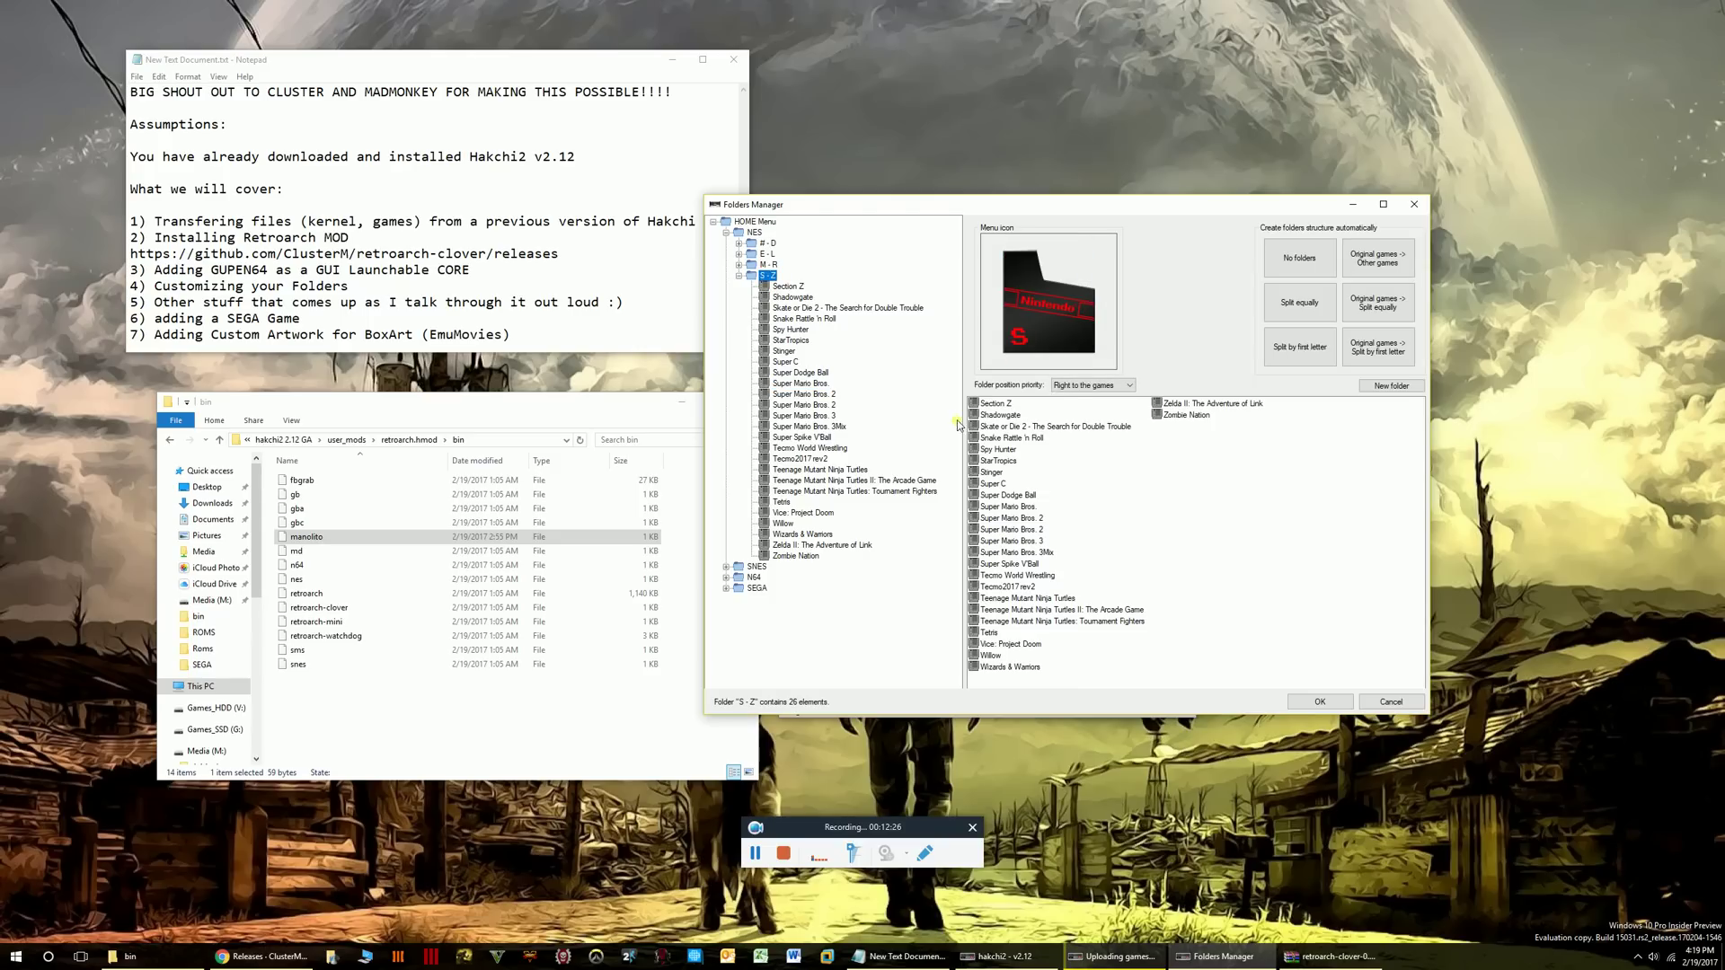
Move the 17 S - Z games from Section Z to Tecmo2017 rev2 into HOME Menu.
click(1006, 427)
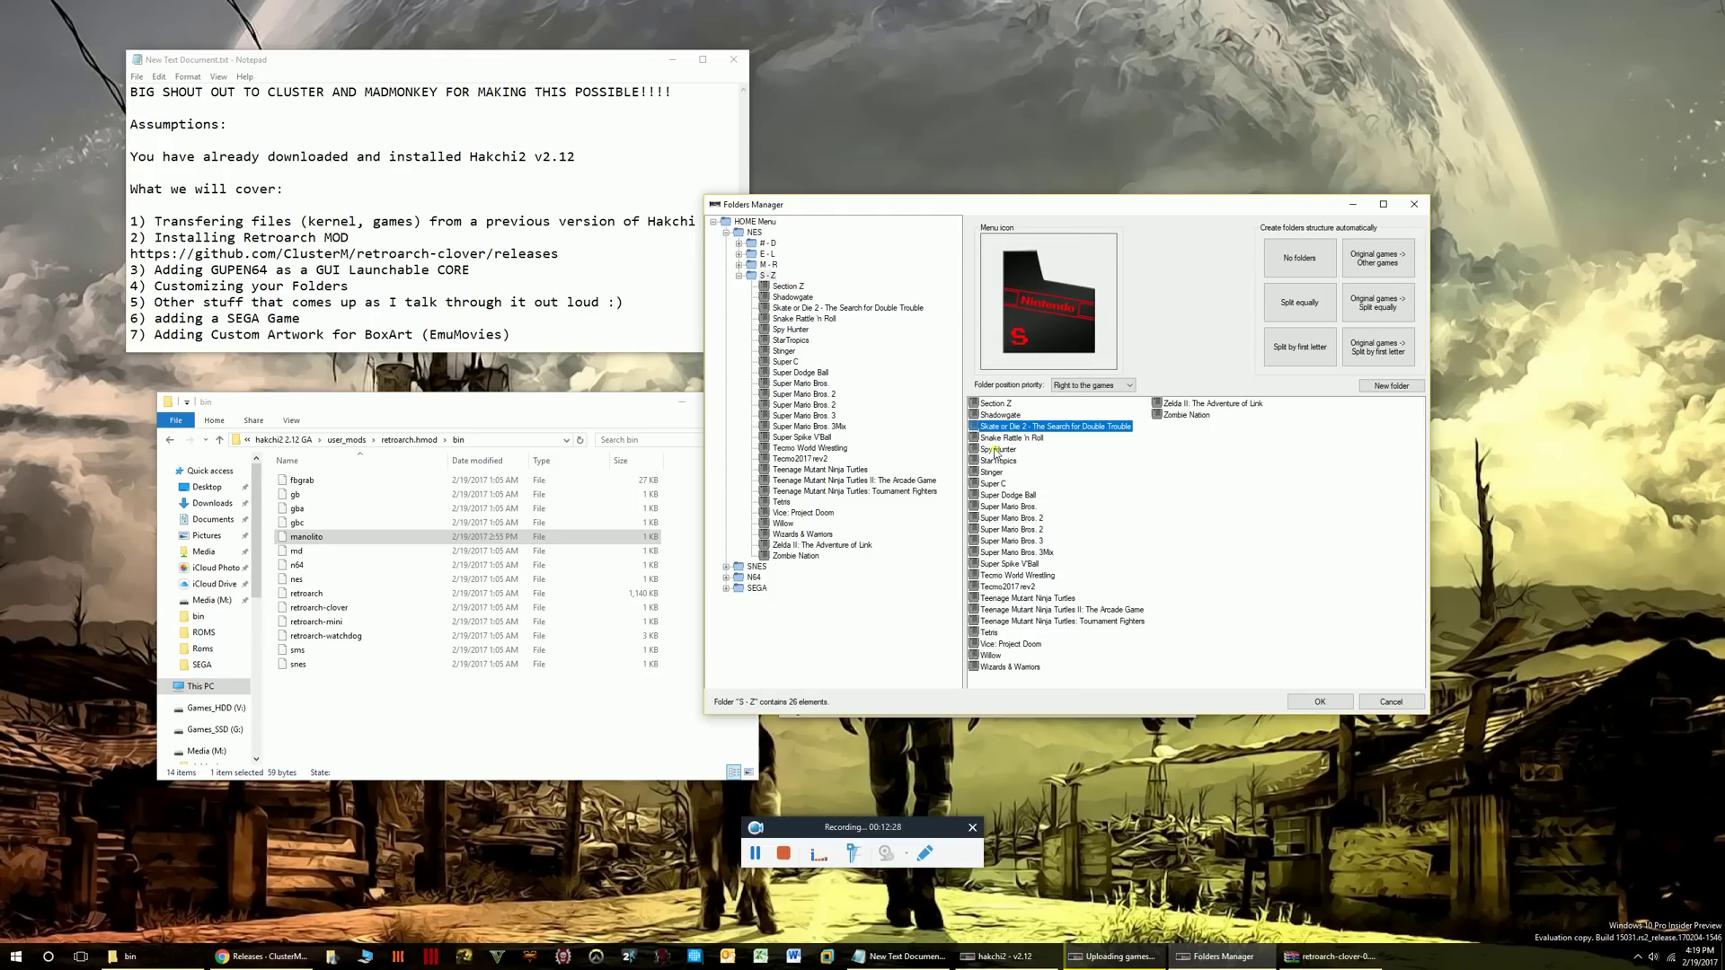
click(994, 403)
shift+click(1016, 589)
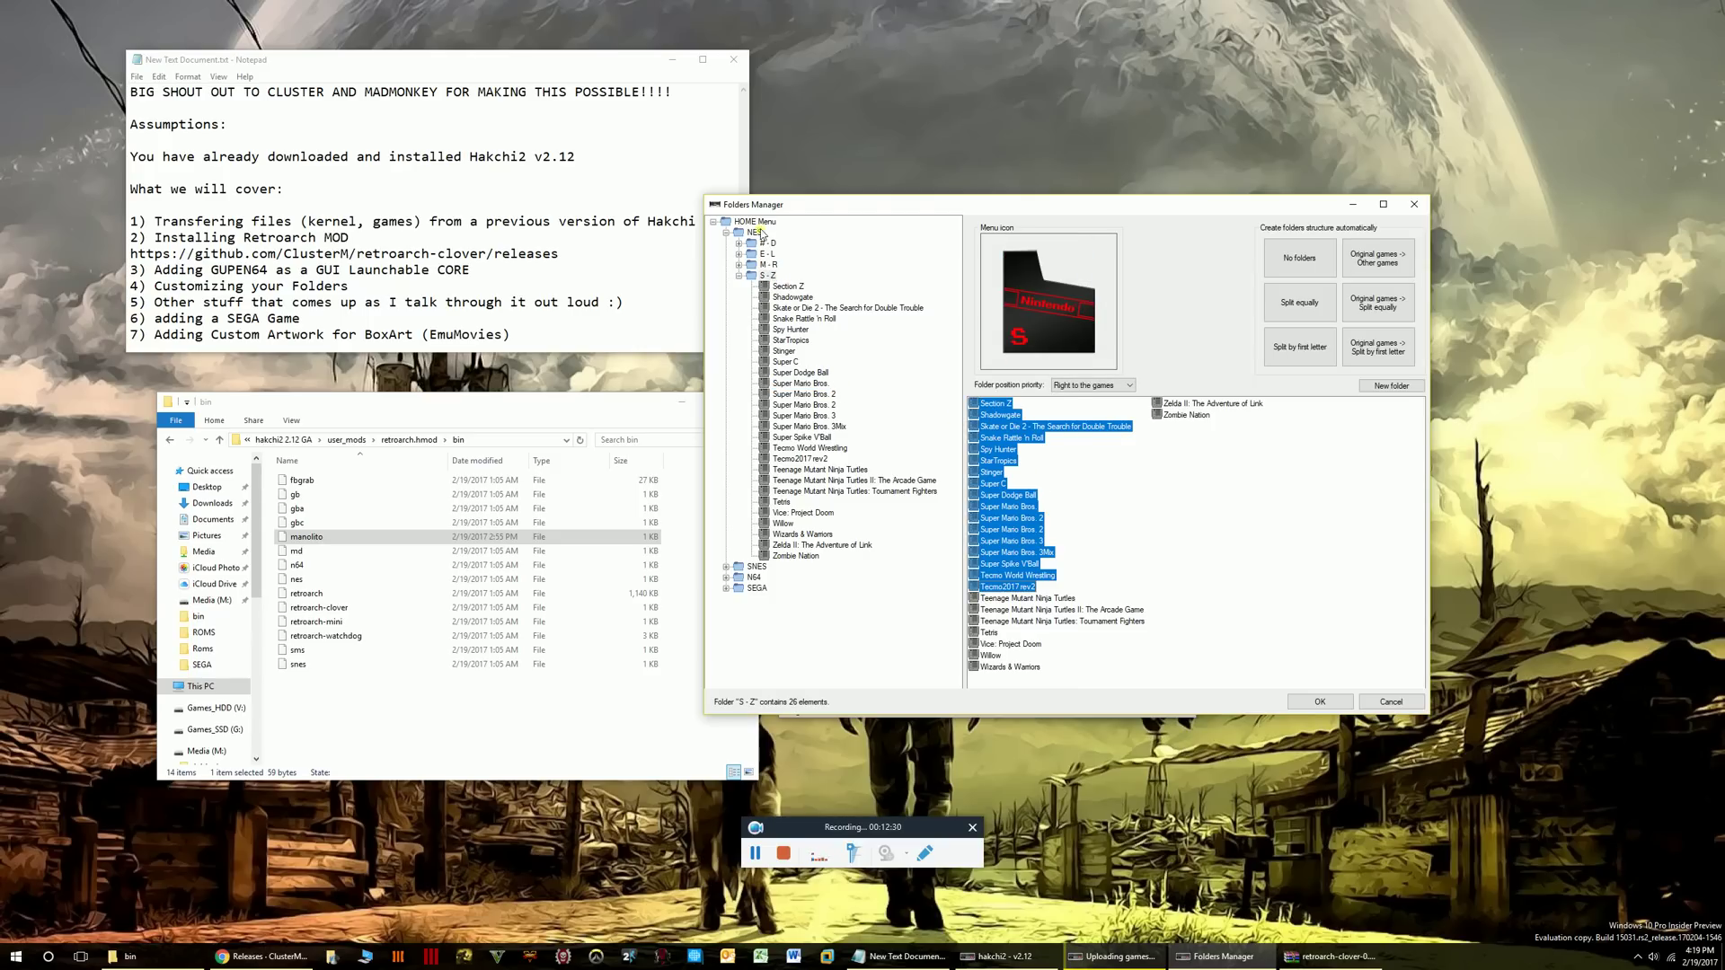
drag(1002, 431, 763, 226)
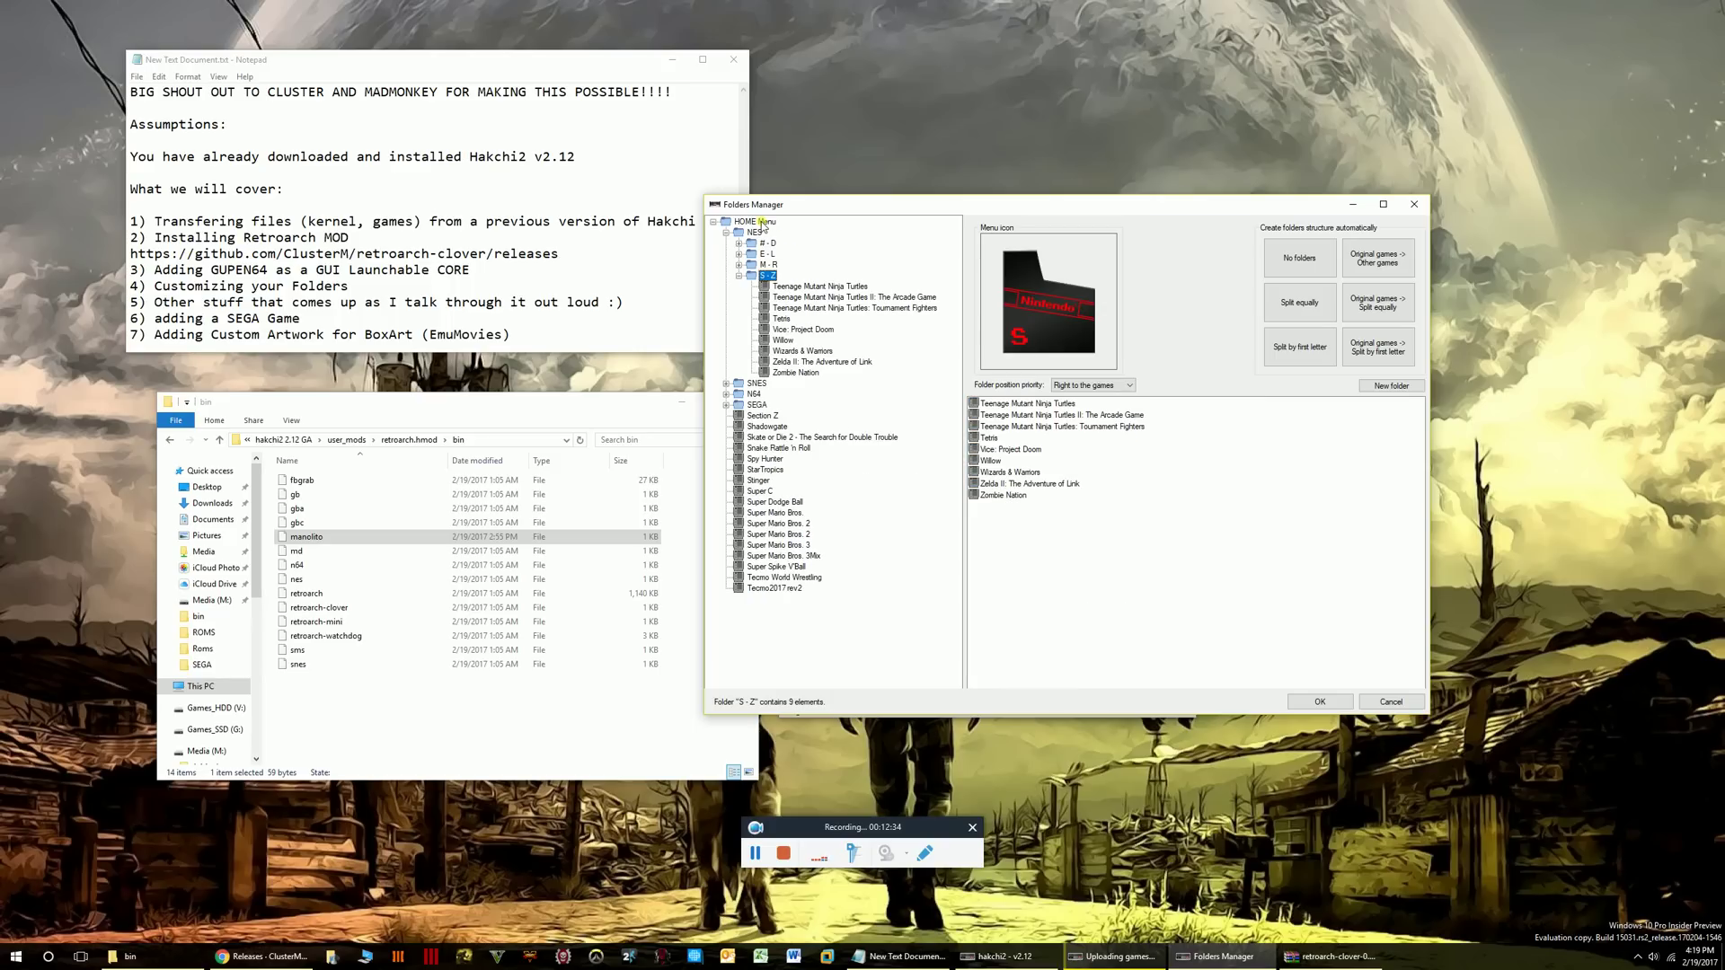
Move the same 17 games from HOME Menu back into the S - Z subfolder.
click(750, 223)
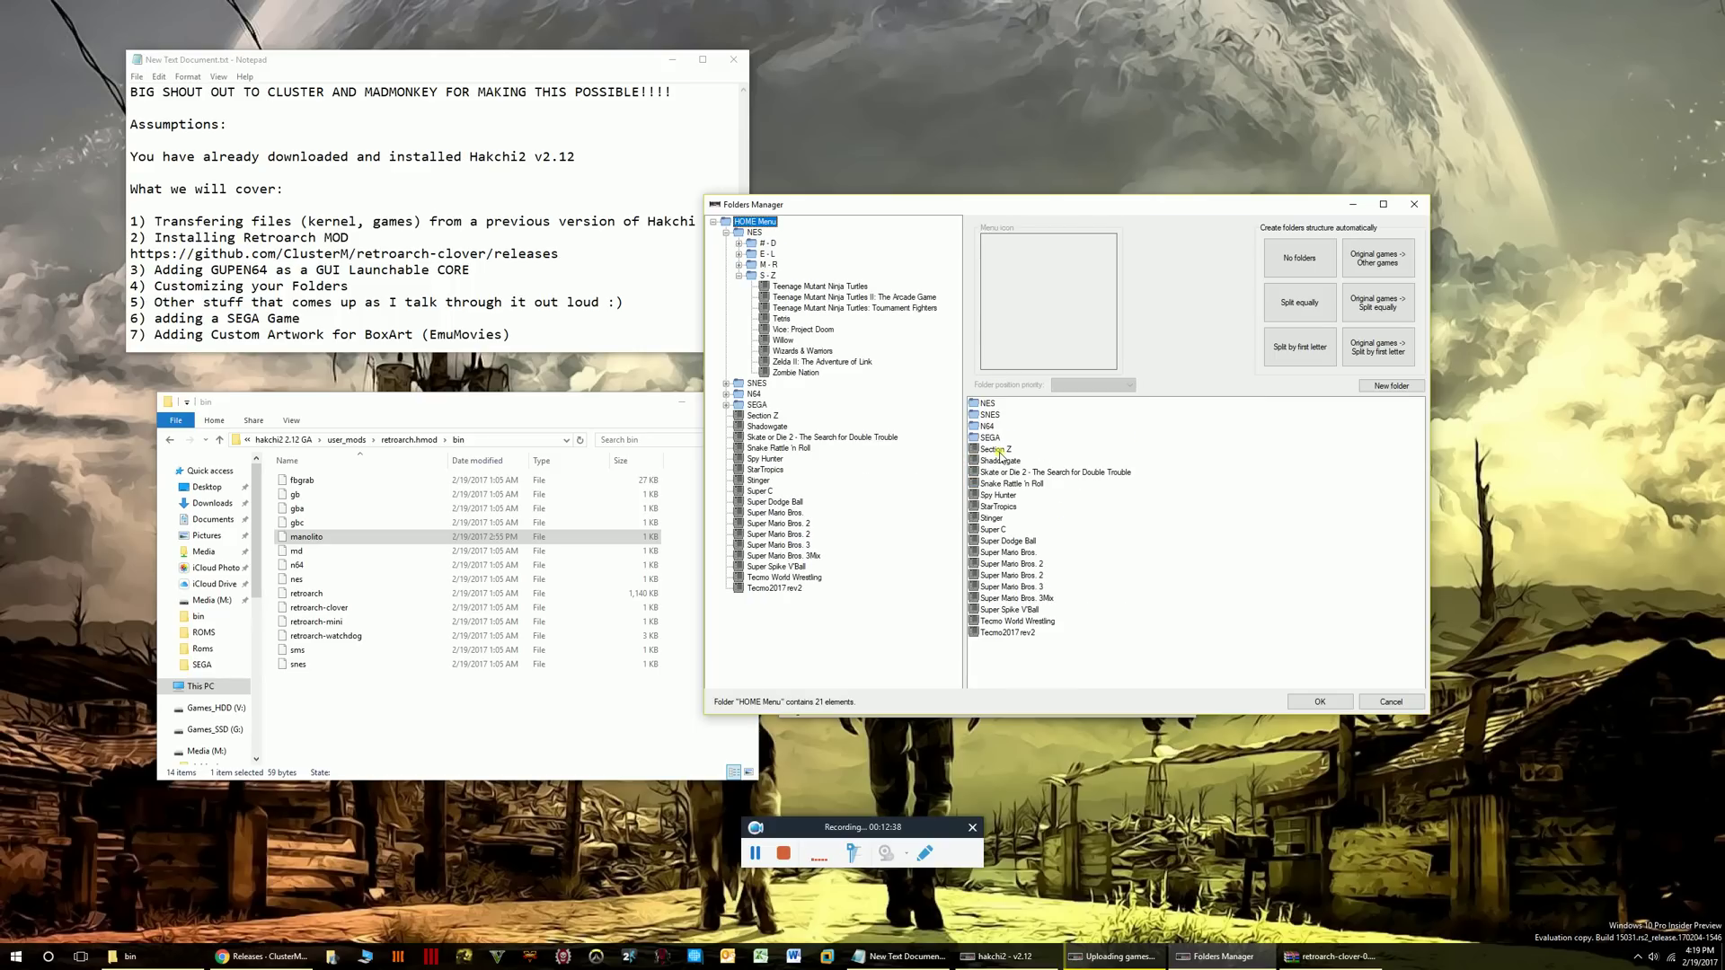
click(996, 450)
shift+click(999, 635)
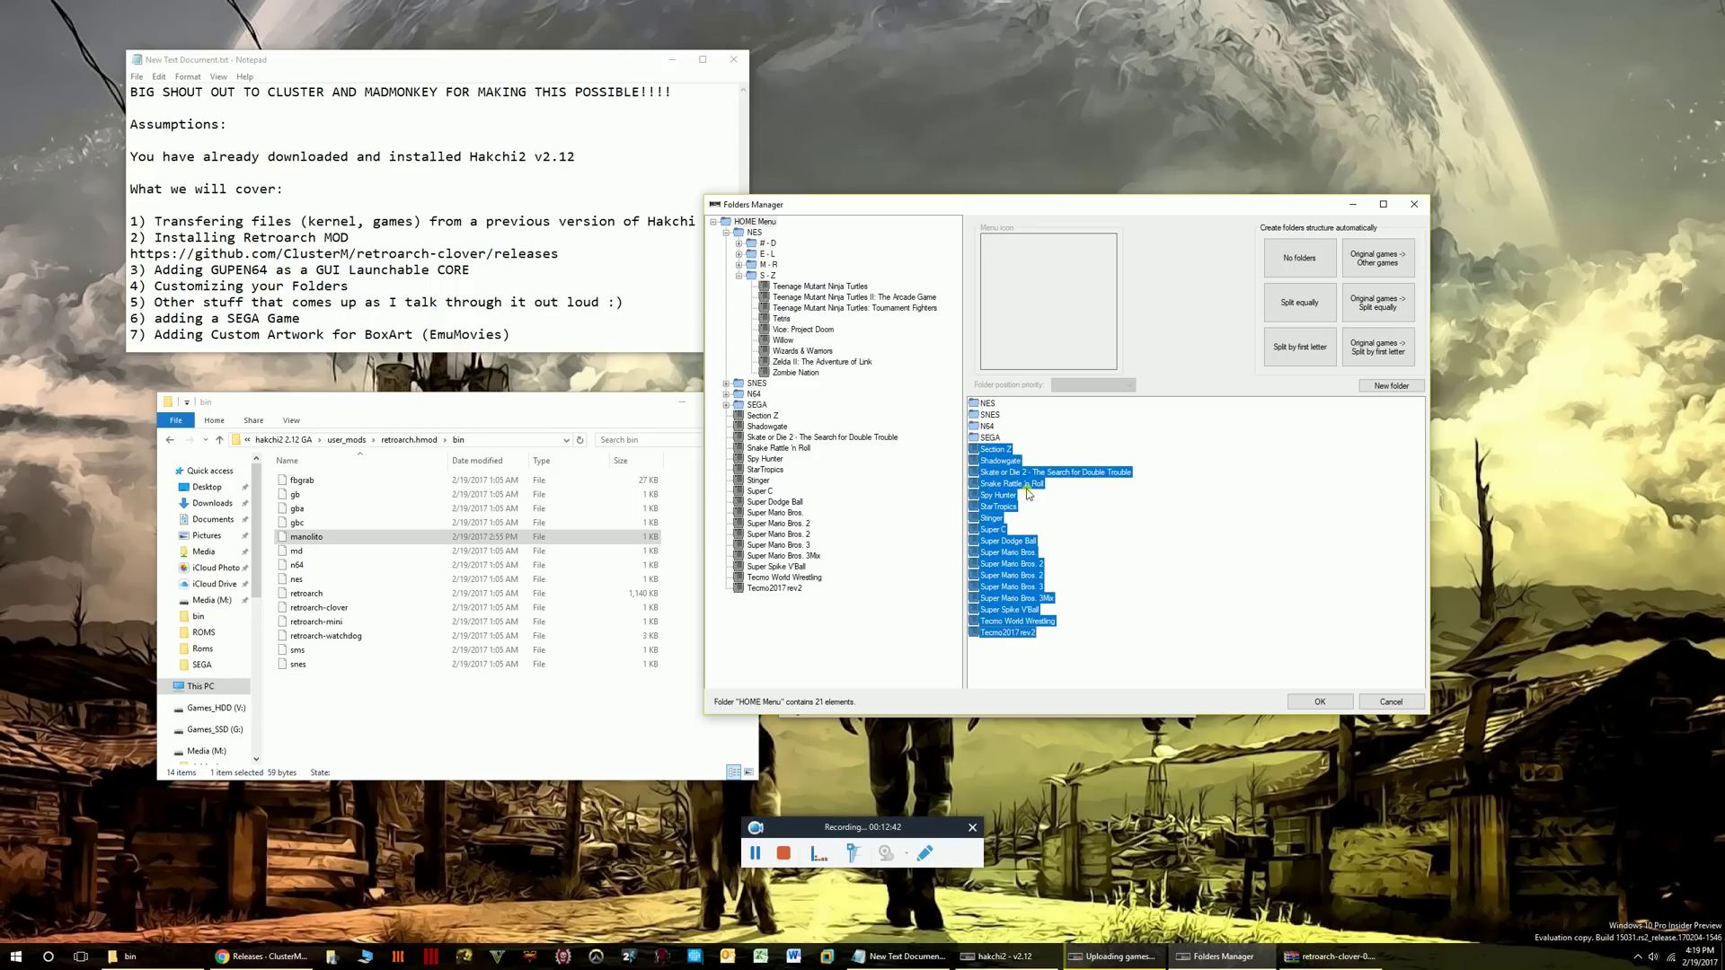
drag(811, 289, 767, 276)
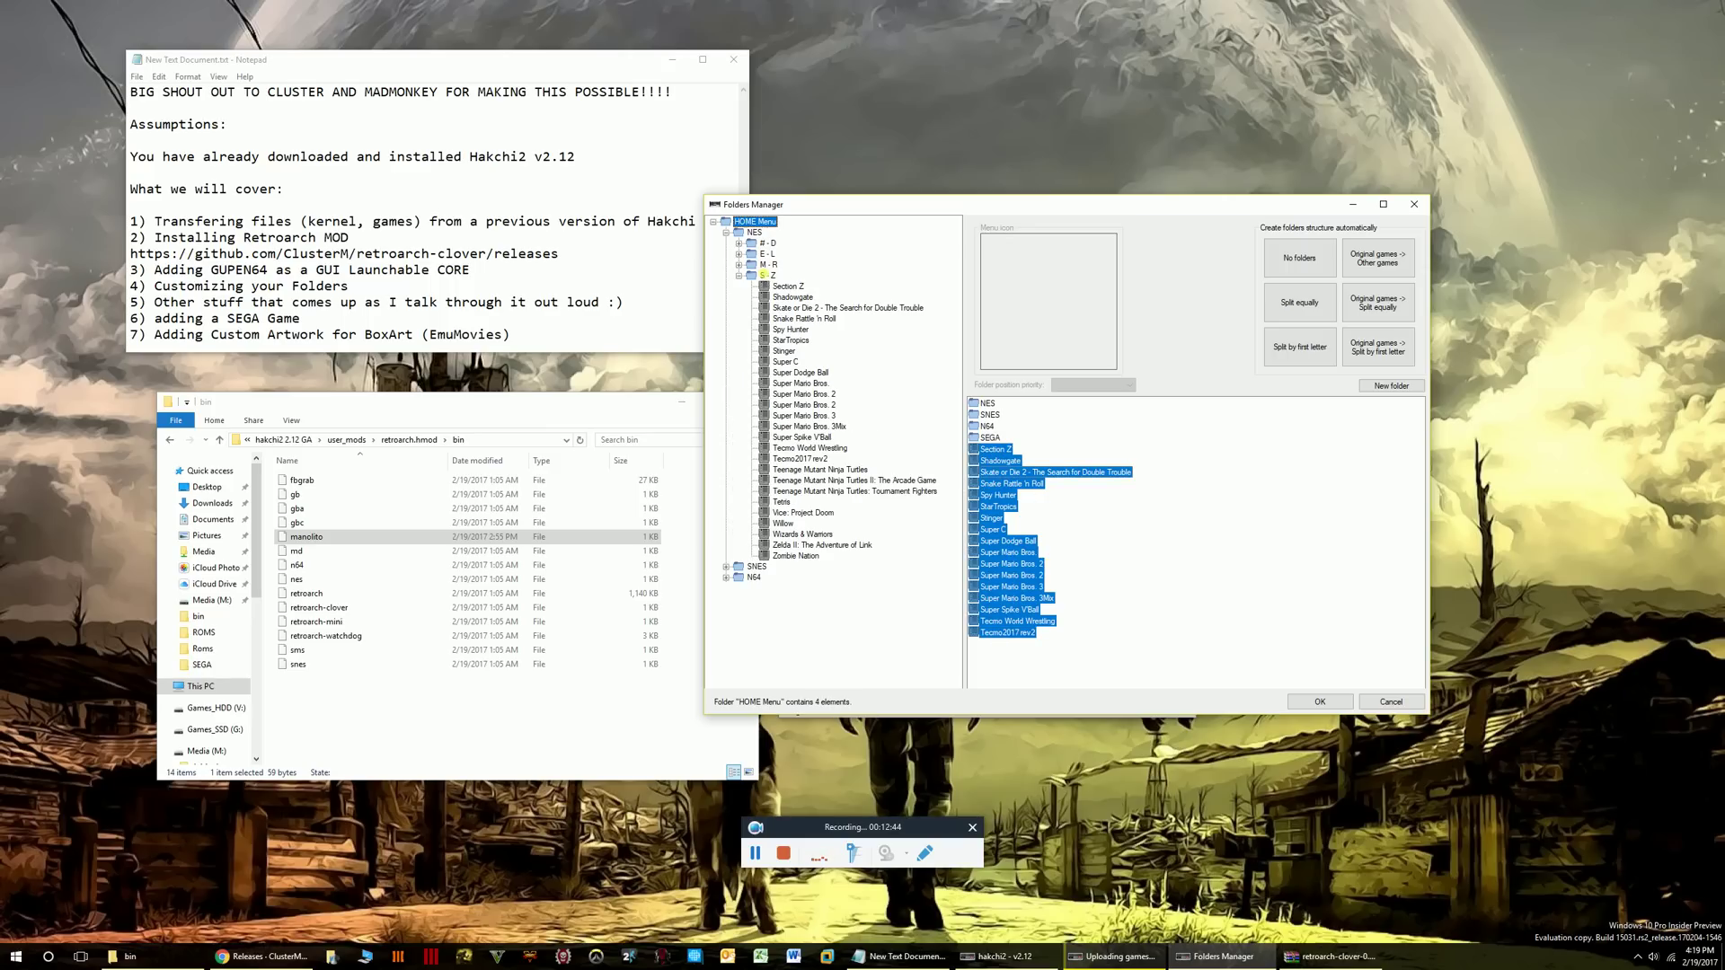
Preview S - Z box art such as Super C, Zombie Nation and Tecmo World Wrestling.
click(800, 459)
click(799, 350)
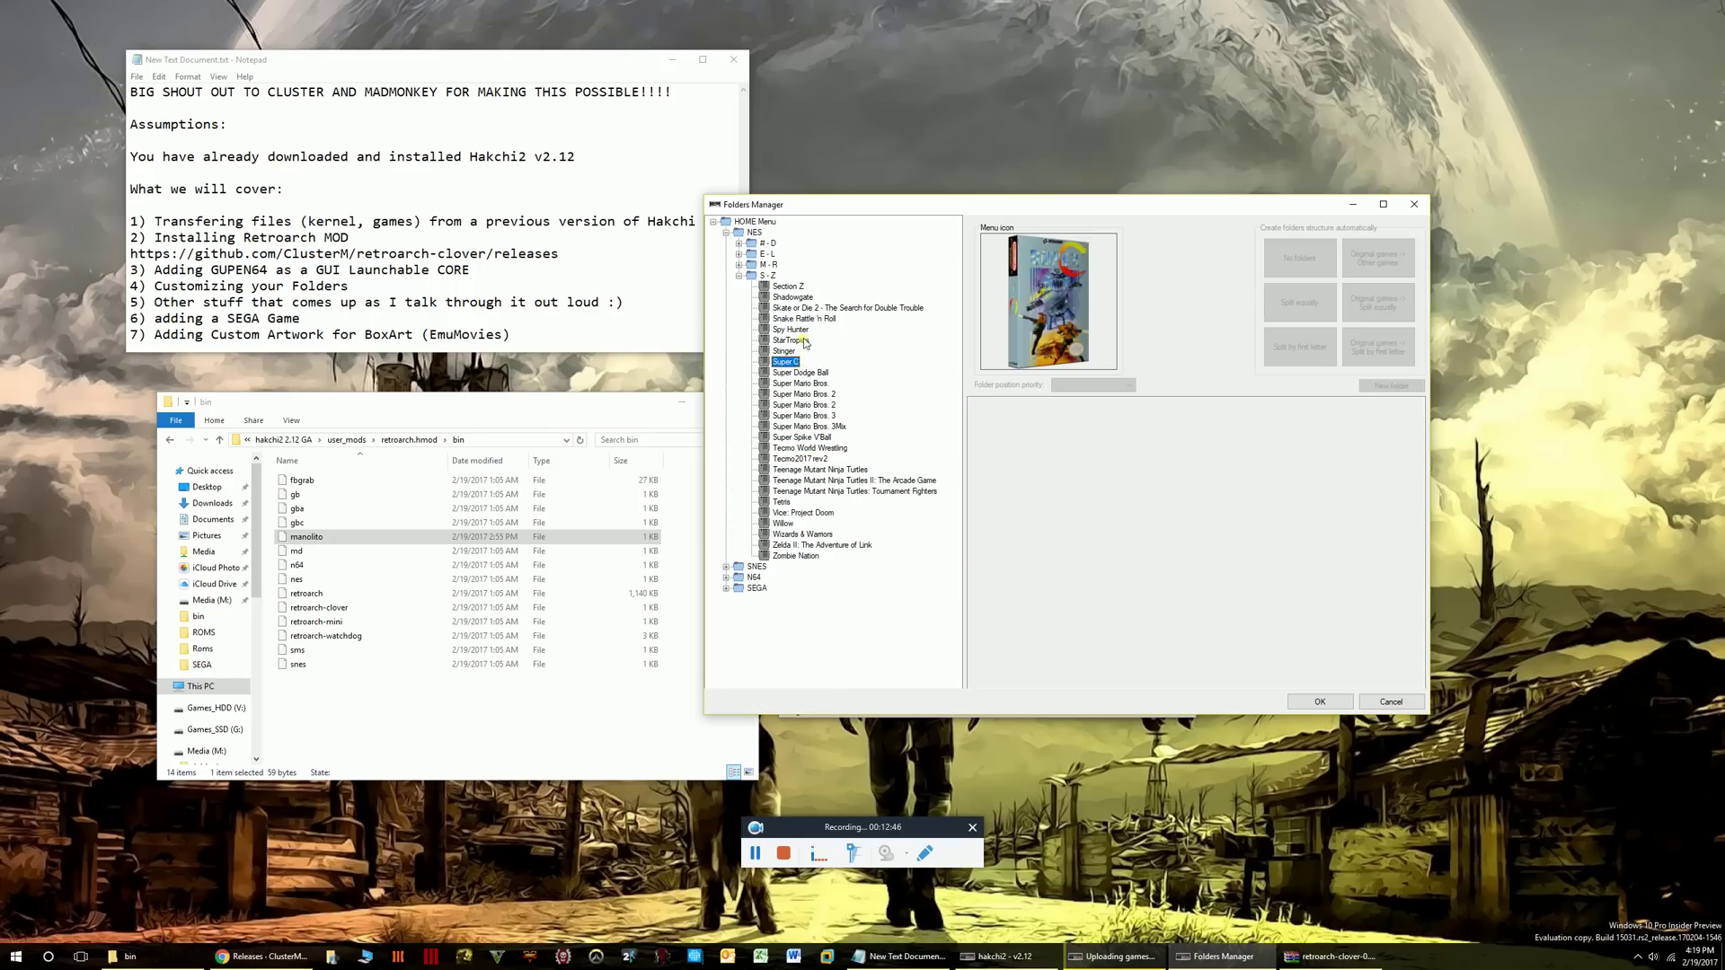
click(800, 321)
click(804, 426)
click(803, 535)
click(755, 566)
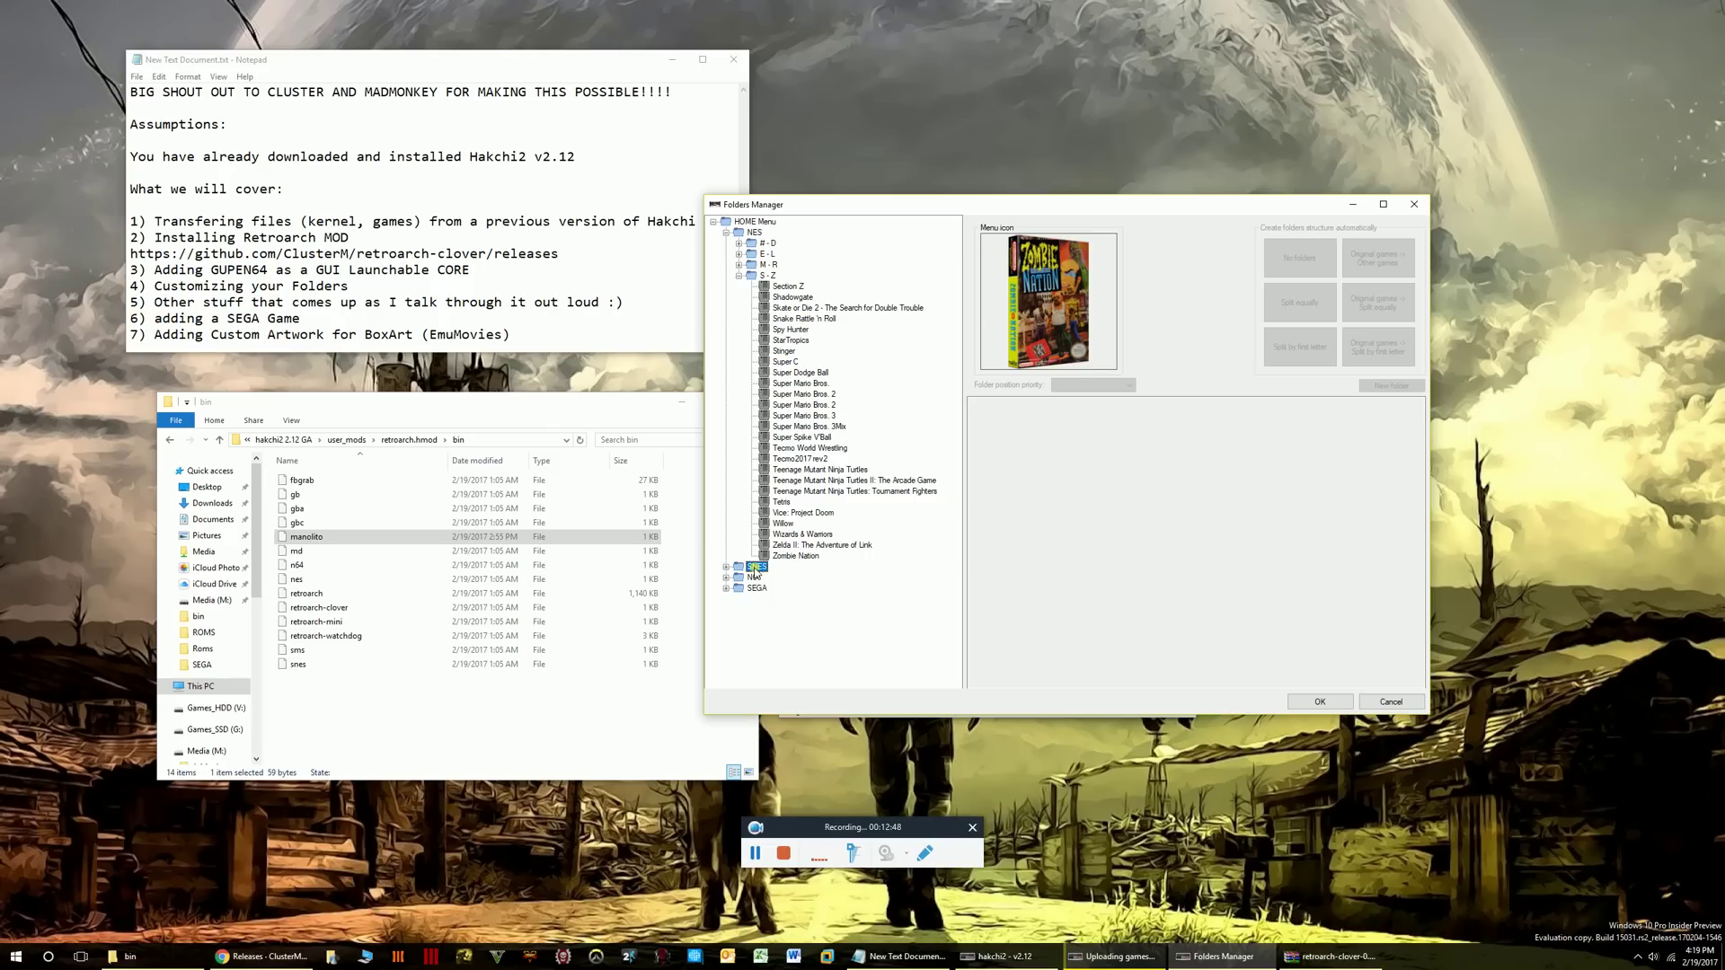
click(809, 447)
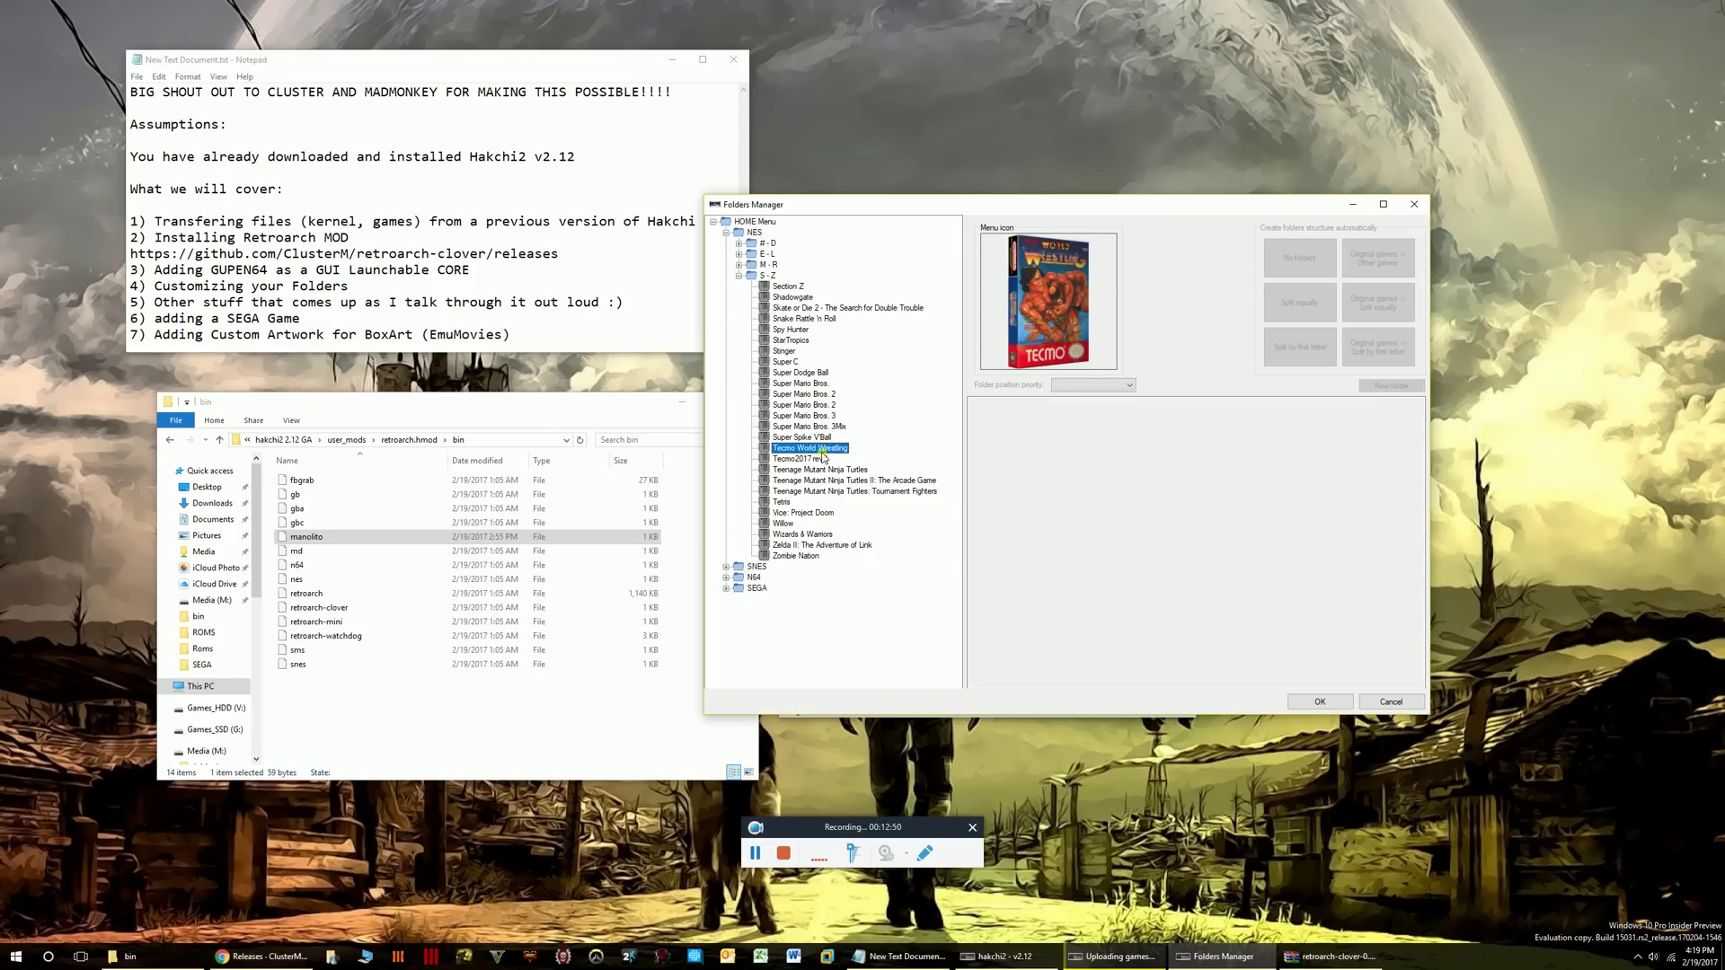
click(804, 394)
click(804, 318)
Expand the M - R subfolder and preview the Mega Man and Metal Gear box art.
double_click(769, 265)
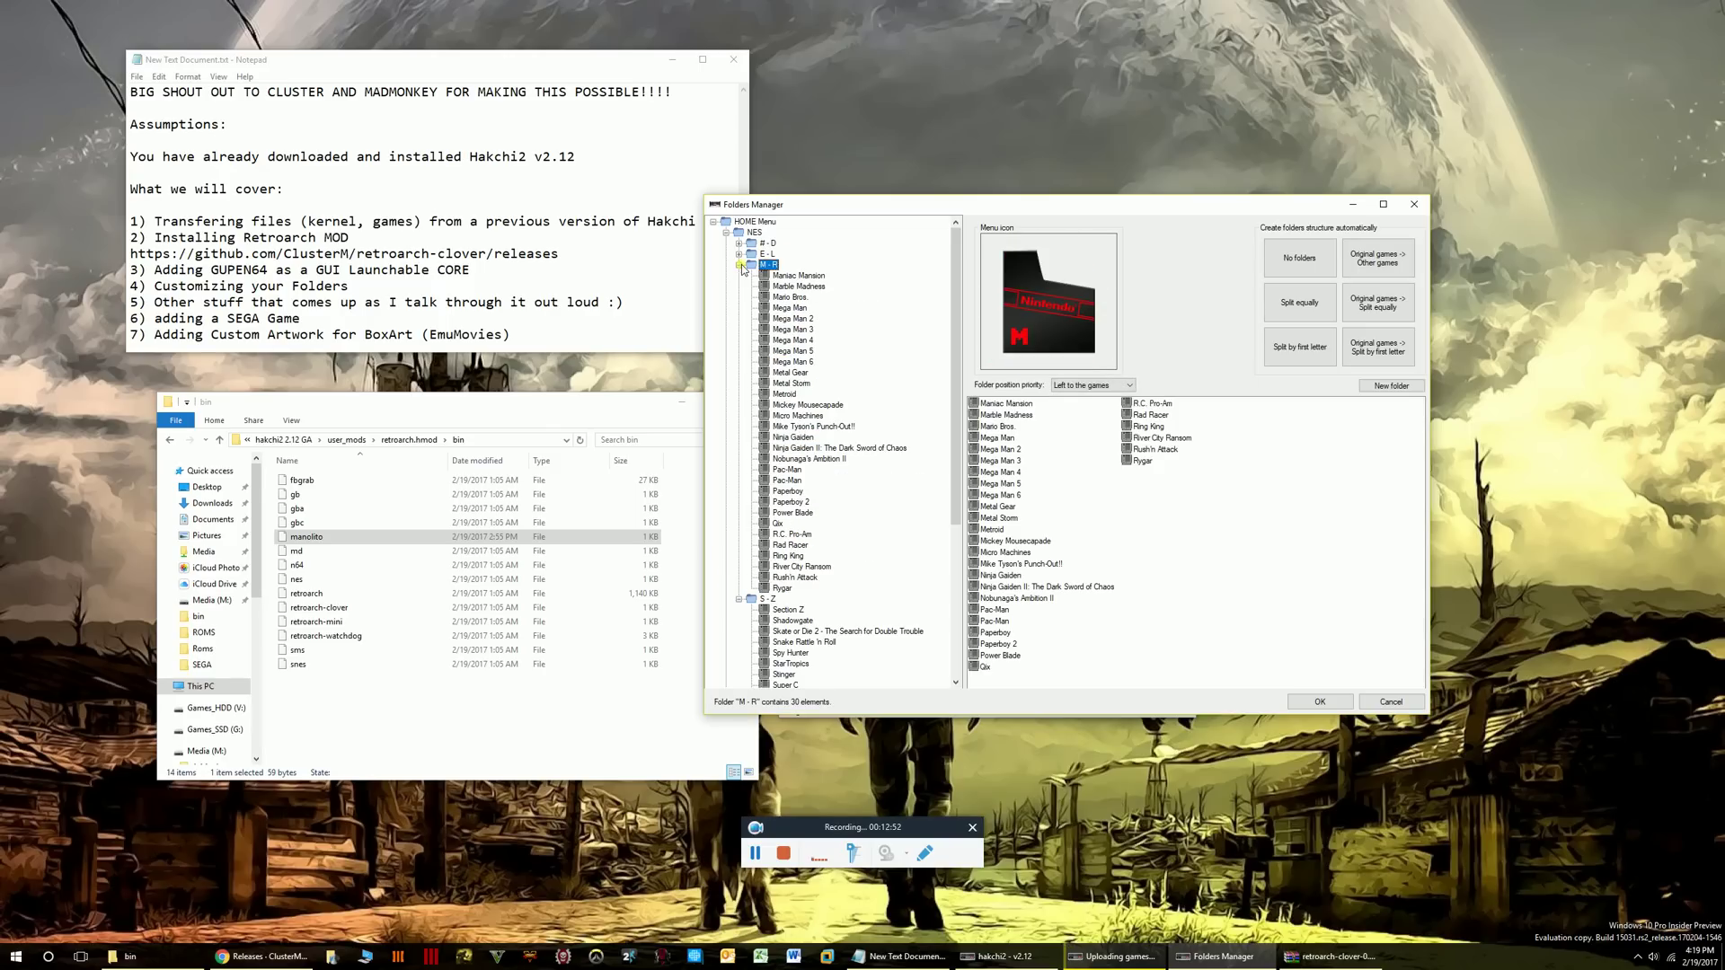
click(789, 308)
click(793, 372)
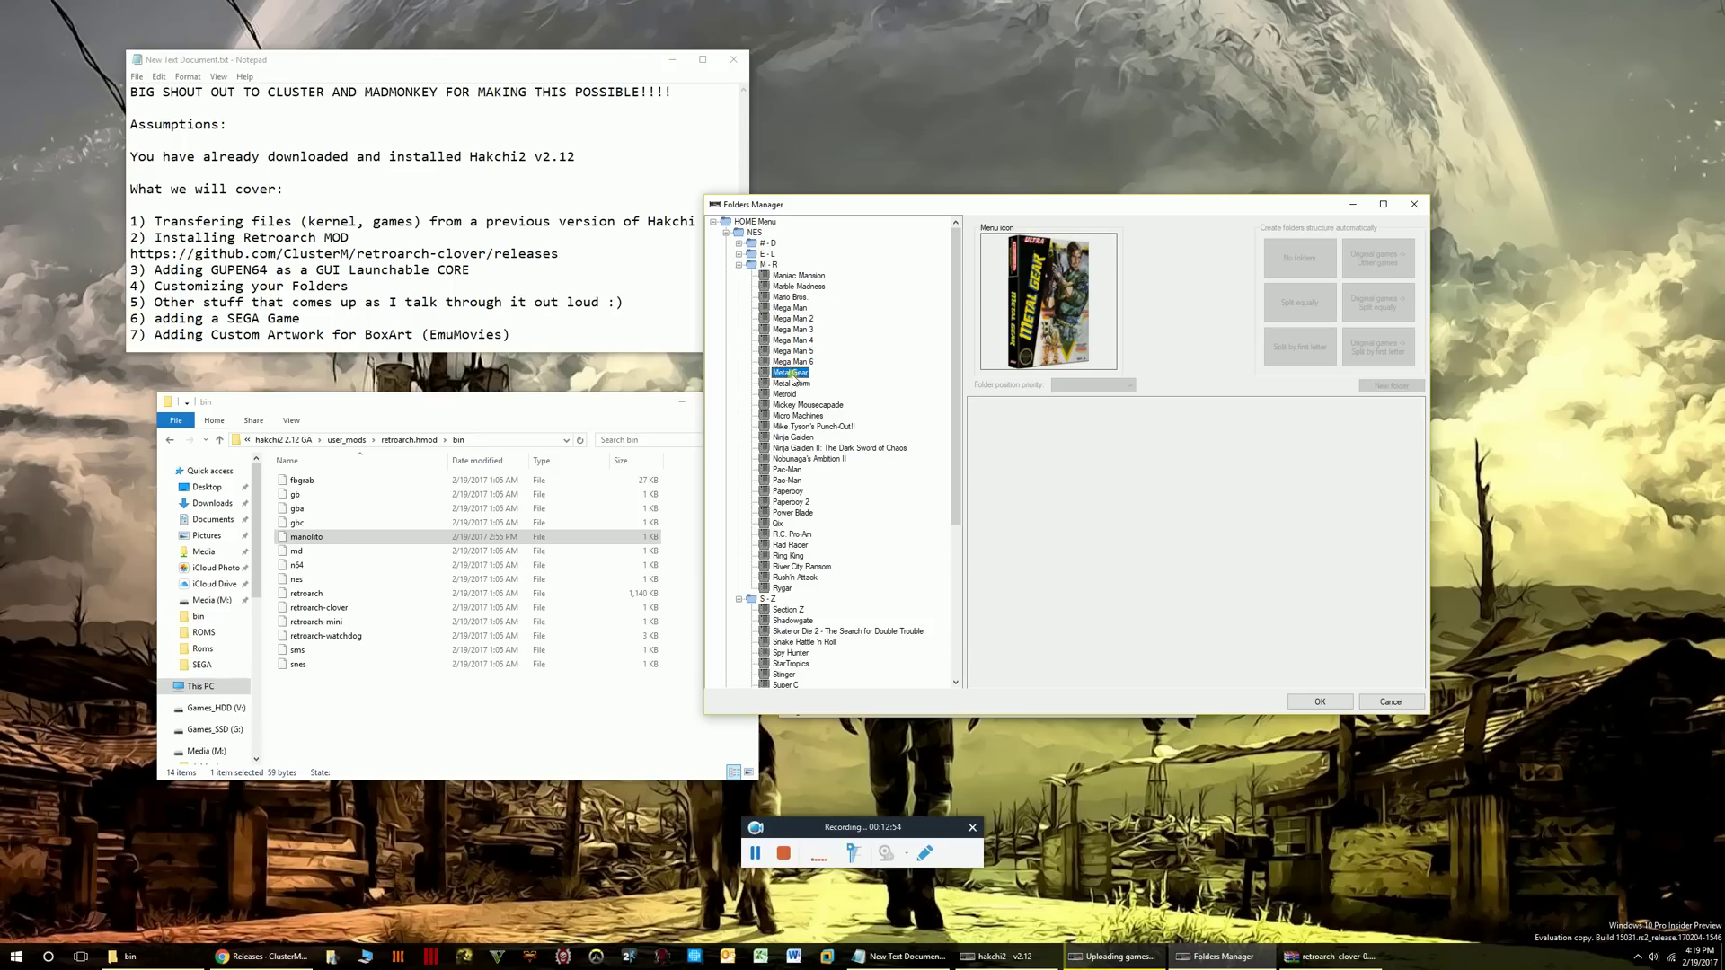
click(767, 265)
Collapse NES and view SNES, N64 (8 games) and SEGA (15 games) folders.
click(767, 255)
click(755, 232)
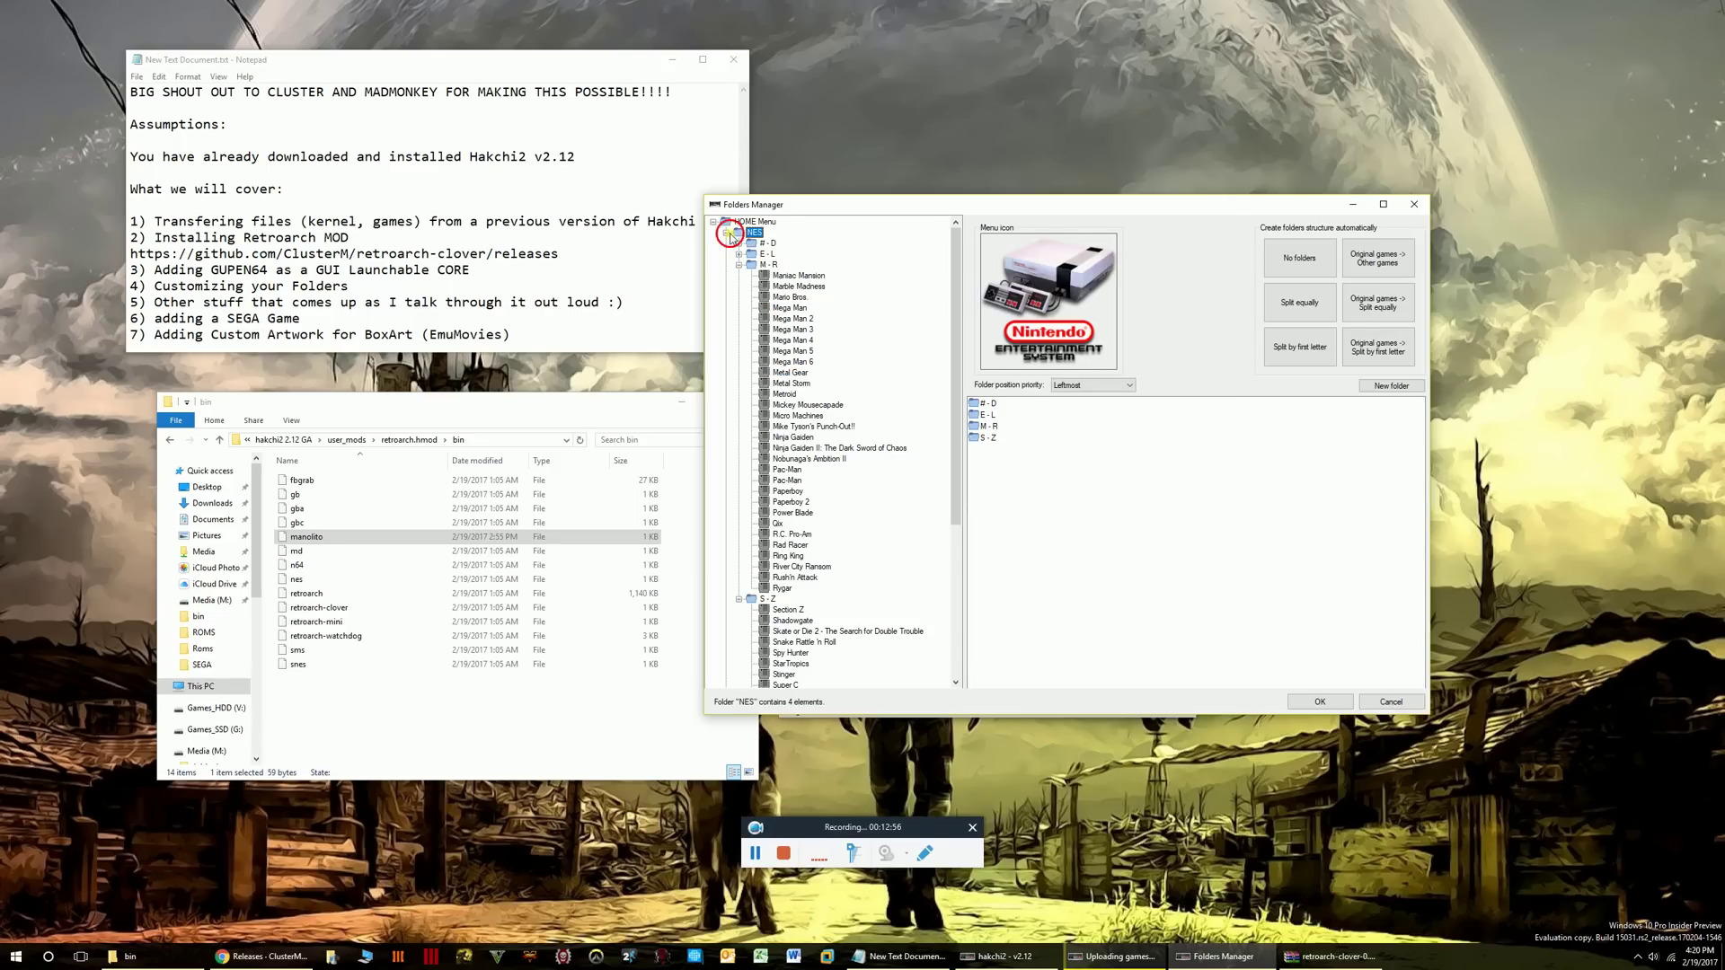
click(726, 232)
click(757, 242)
click(755, 254)
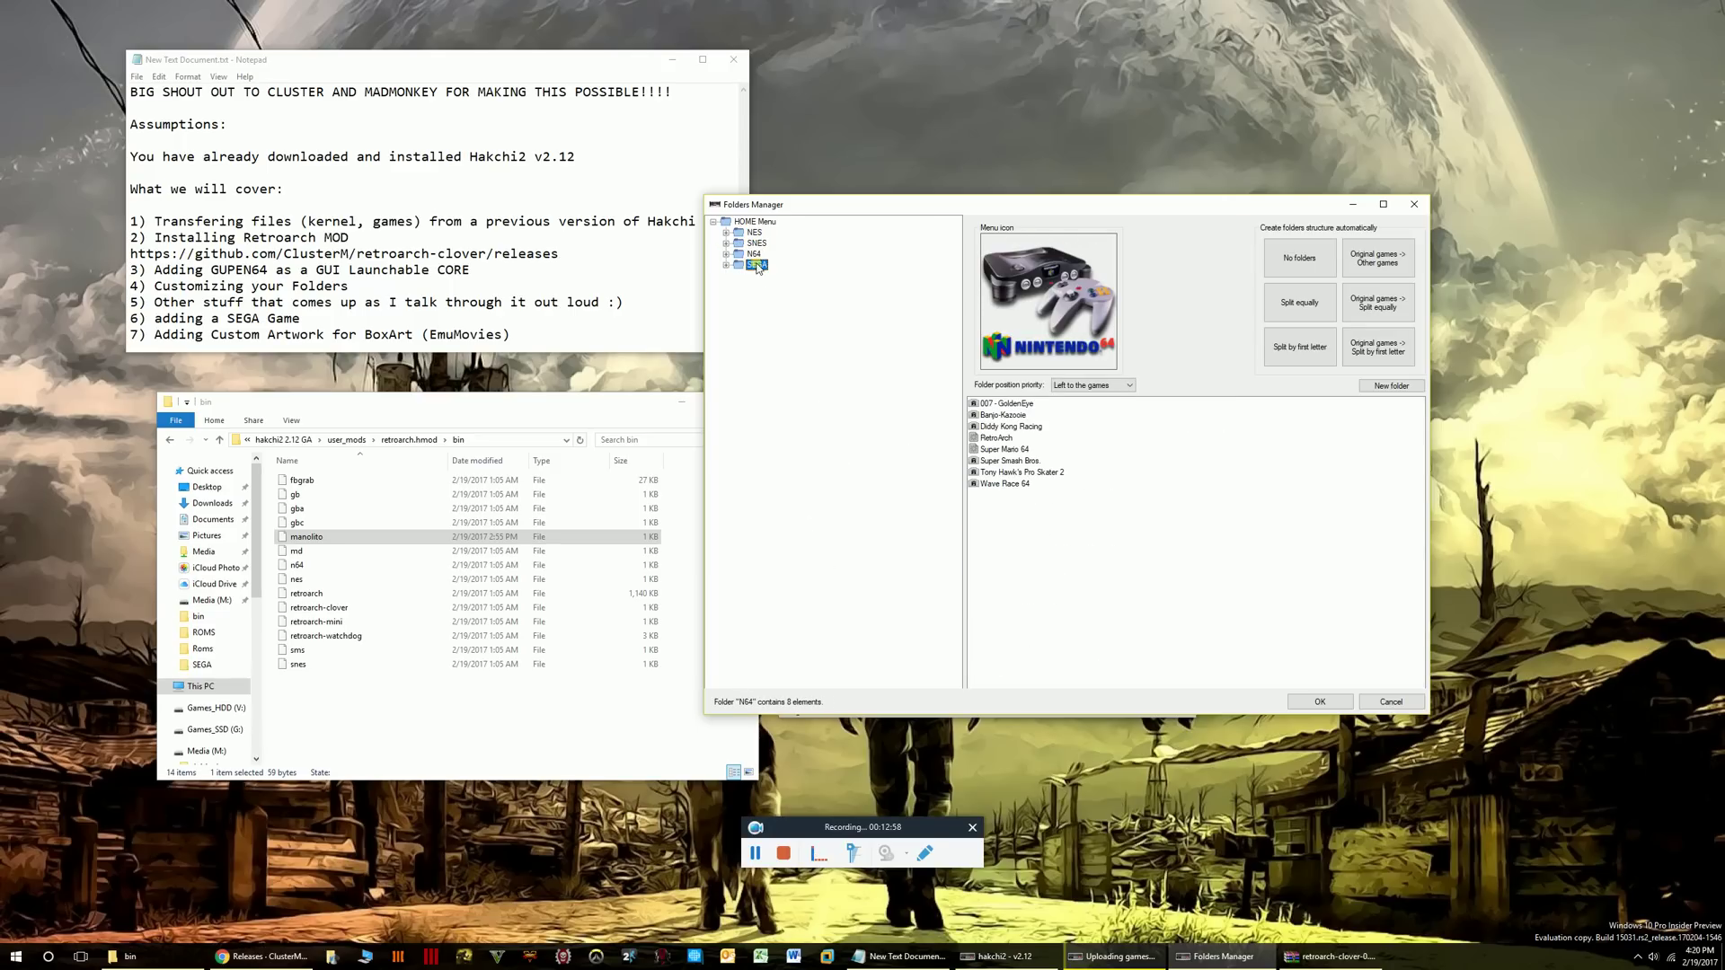
click(756, 264)
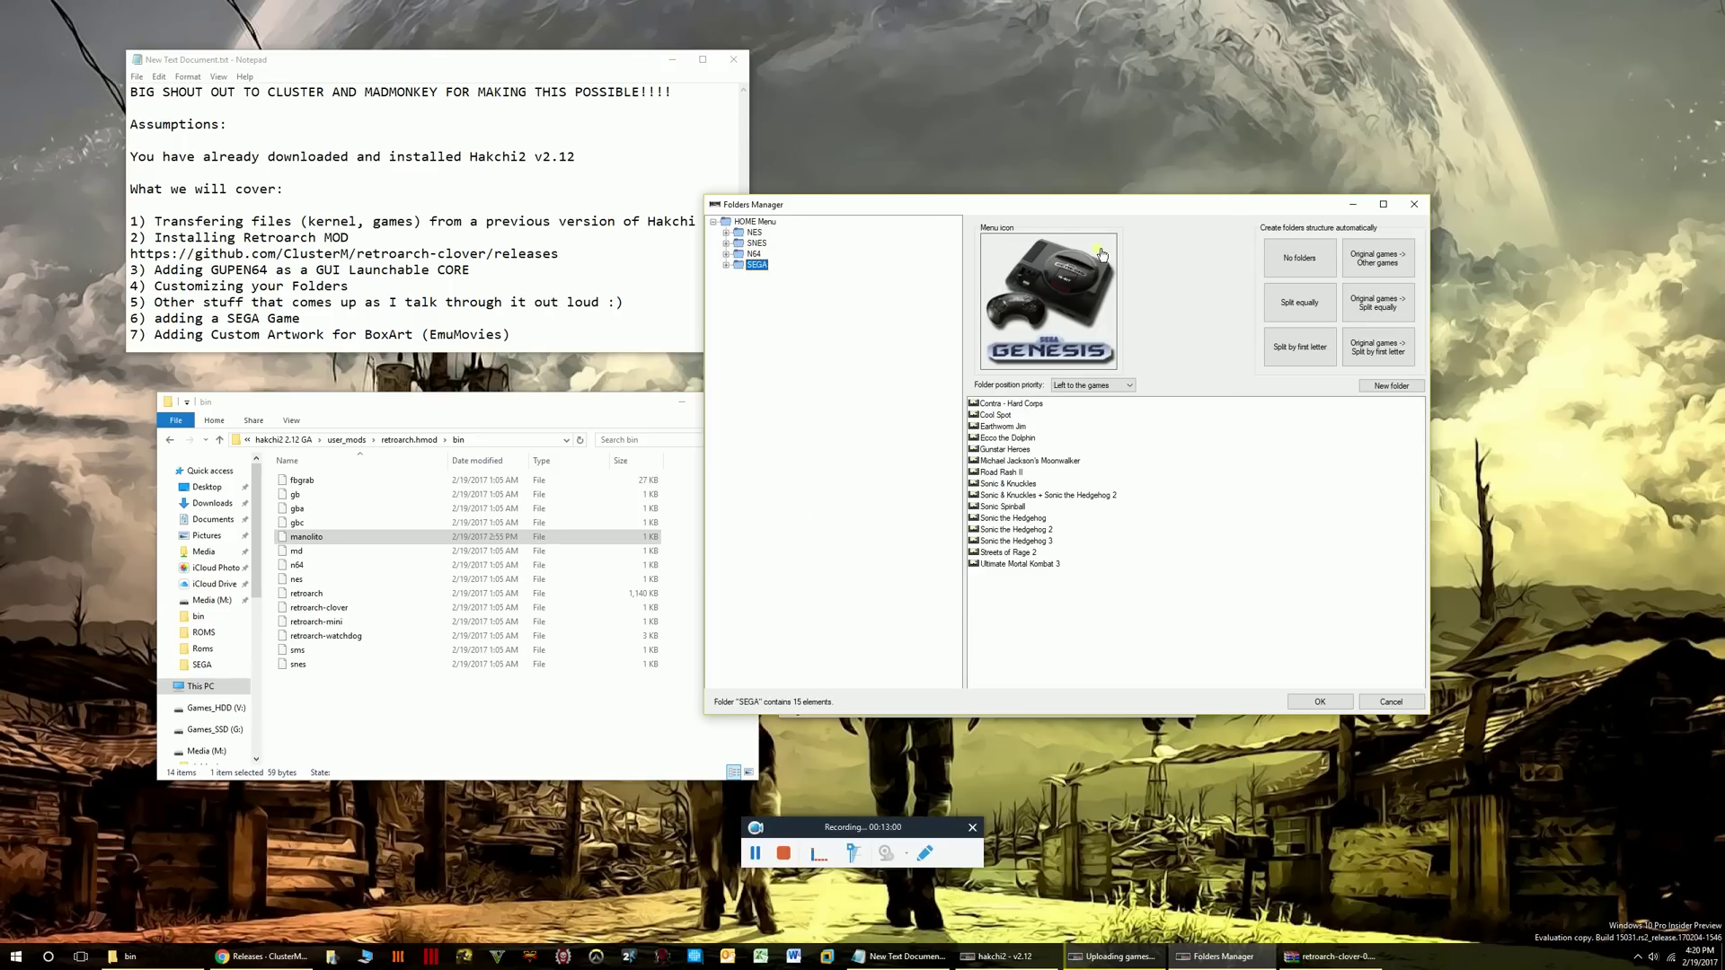
drag(973, 205, 1056, 190)
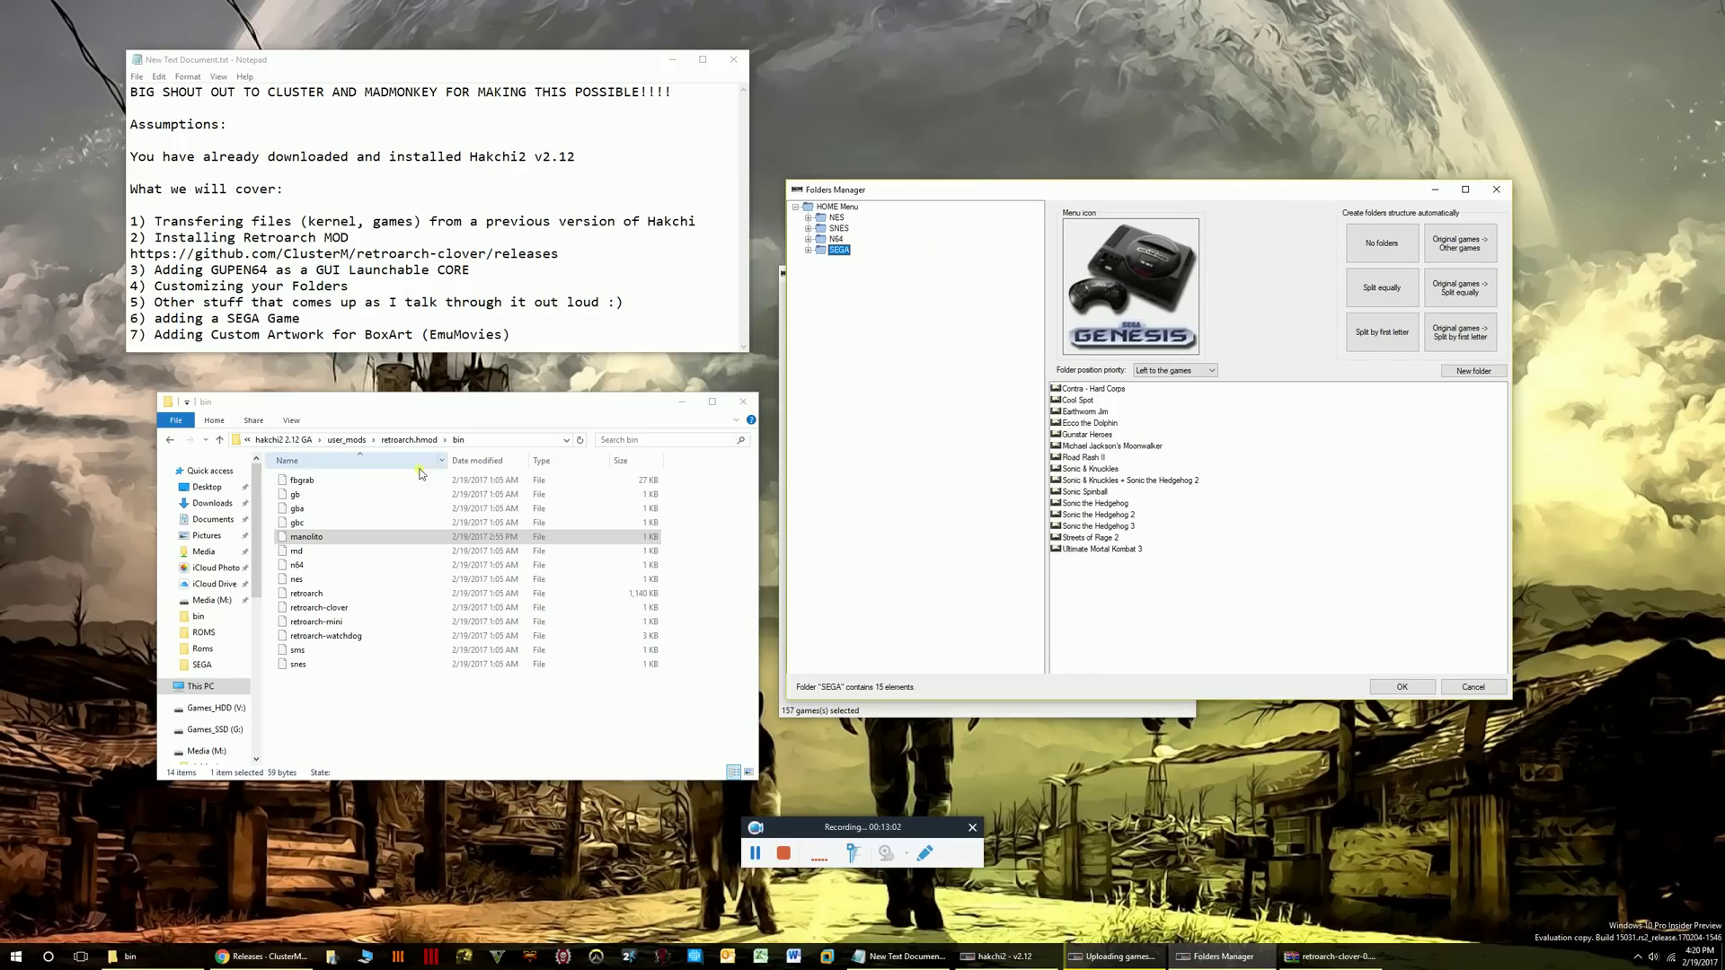
Go up to the hakchi2 2.12 GA folder and open folder_images.
drag(389, 402, 499, 380)
click(392, 418)
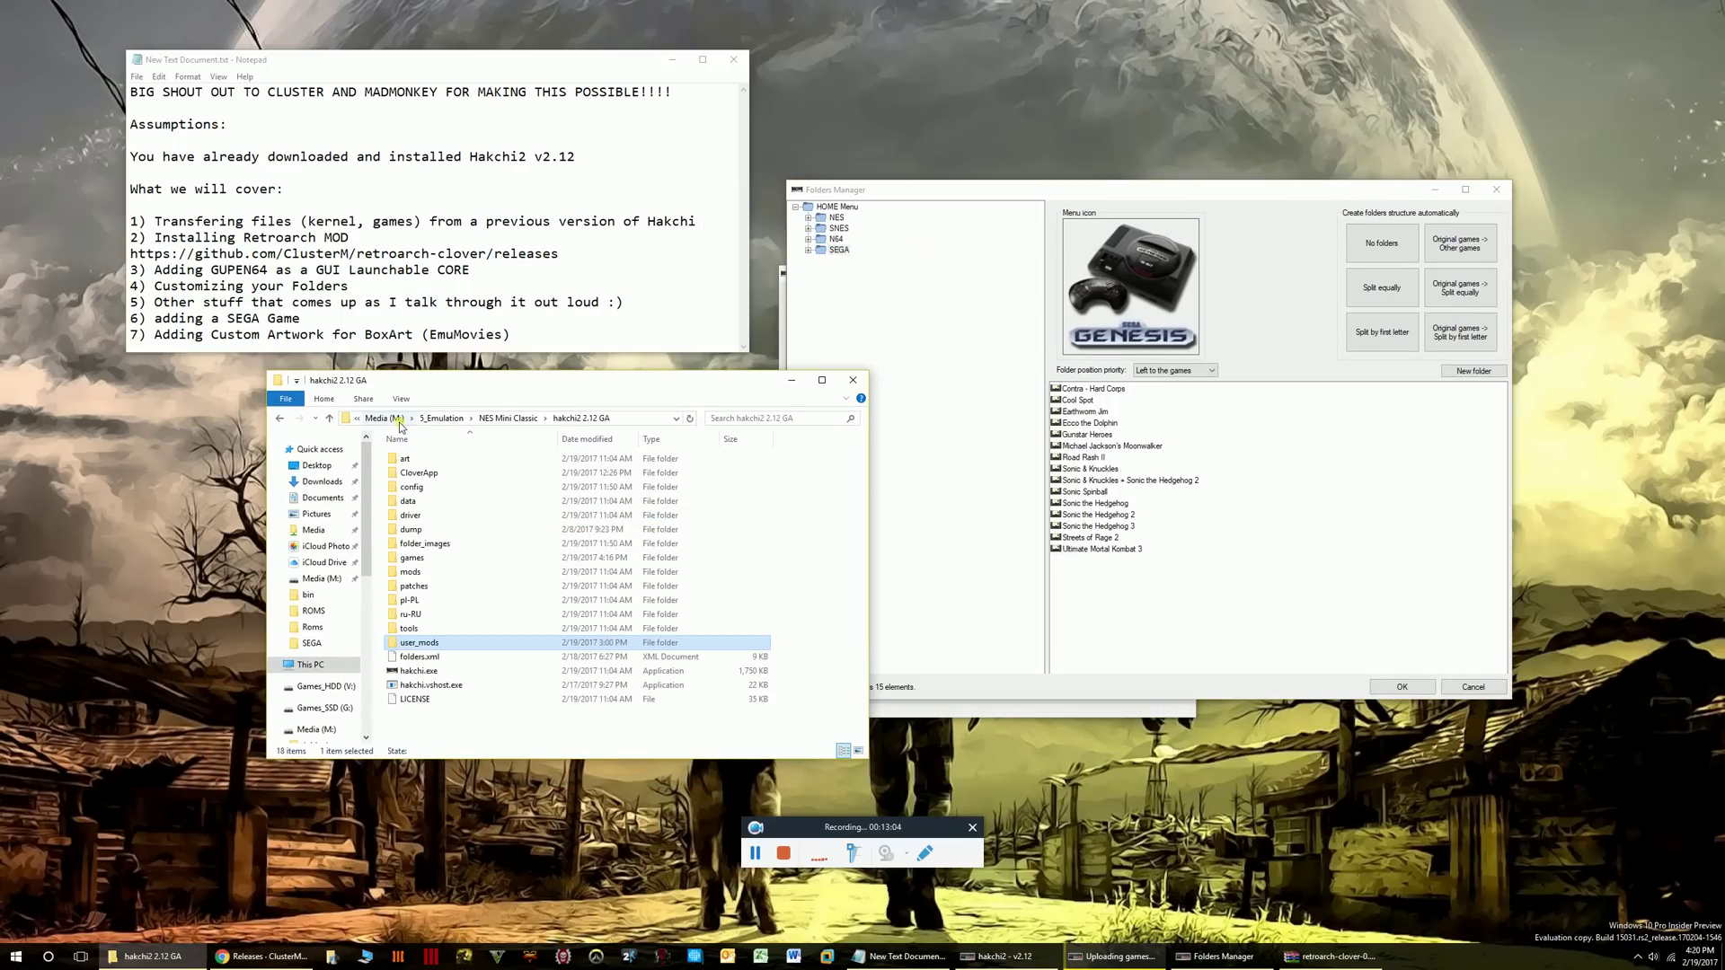
double_click(432, 548)
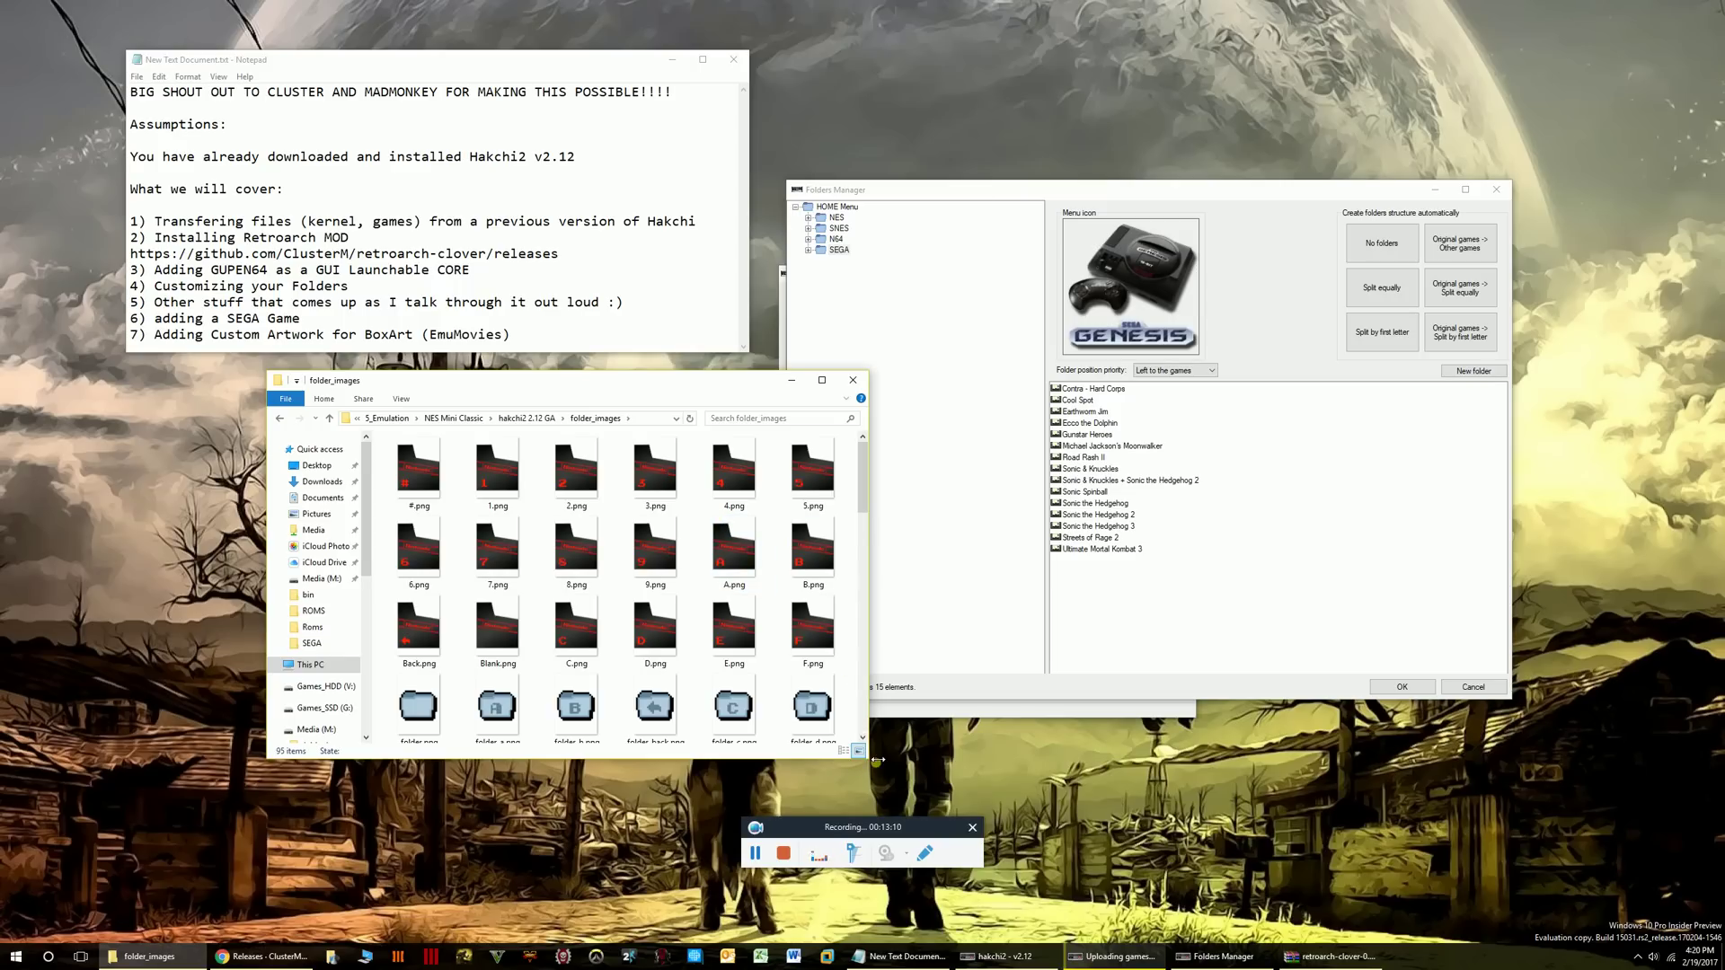
Widen the folder_images window, scroll through its PNG icons, then close it.
drag(873, 766, 1090, 770)
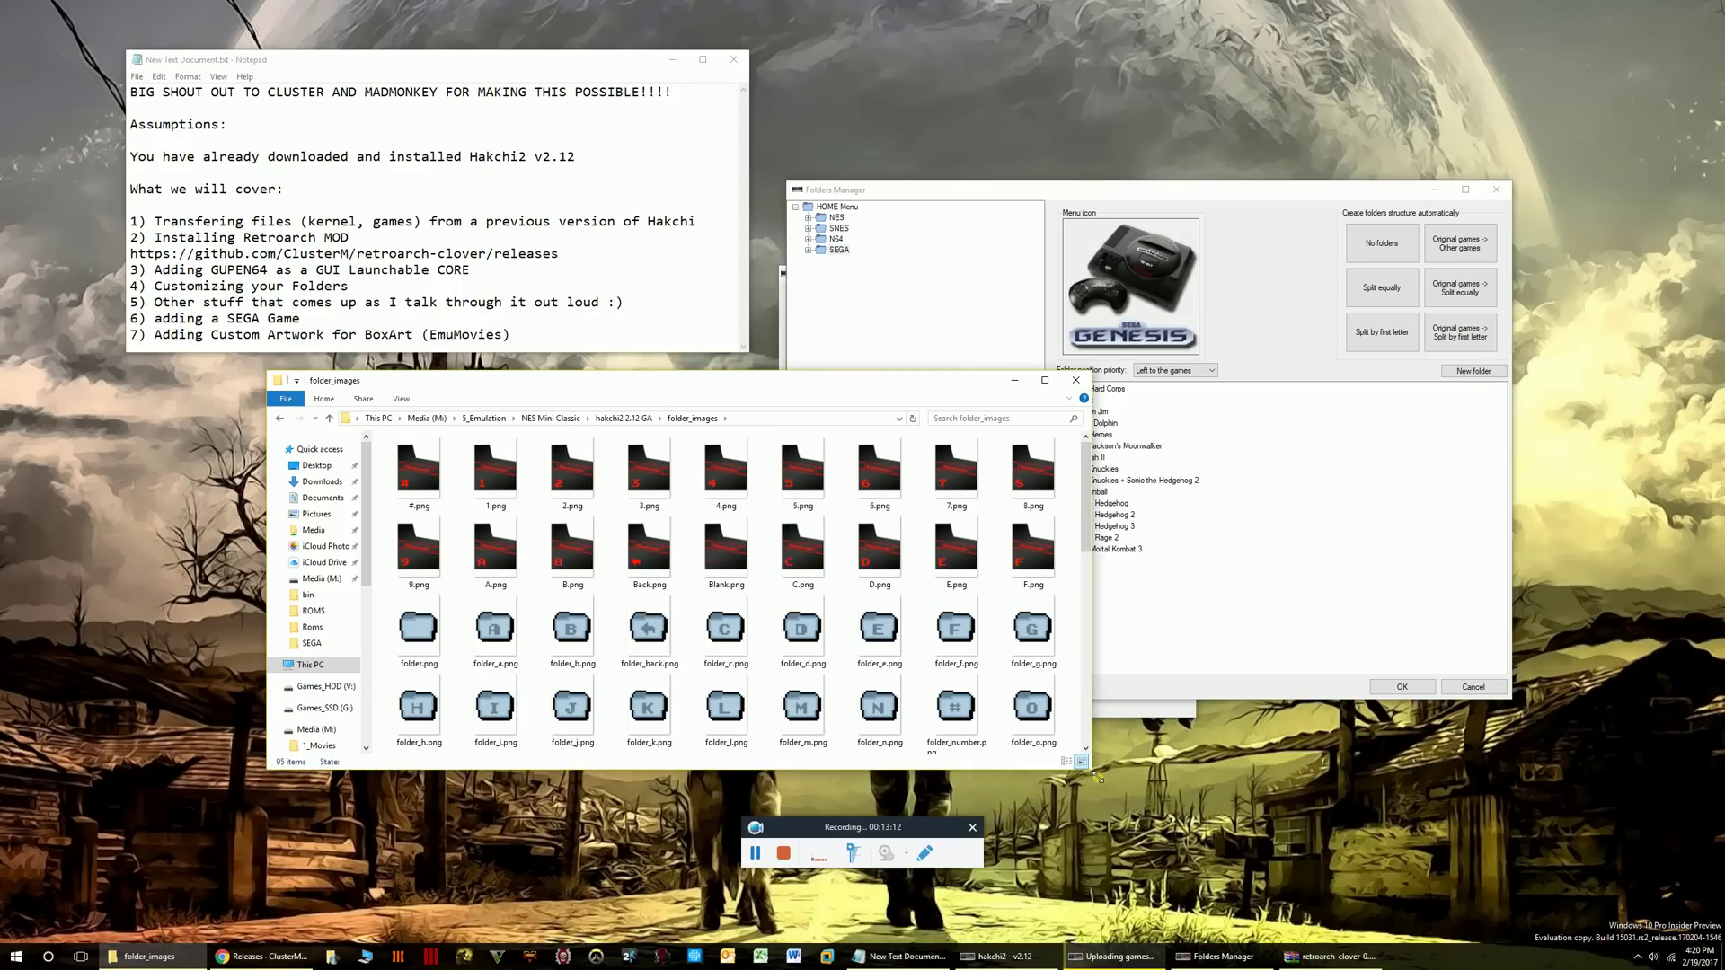
scroll(795, 575, down, 6)
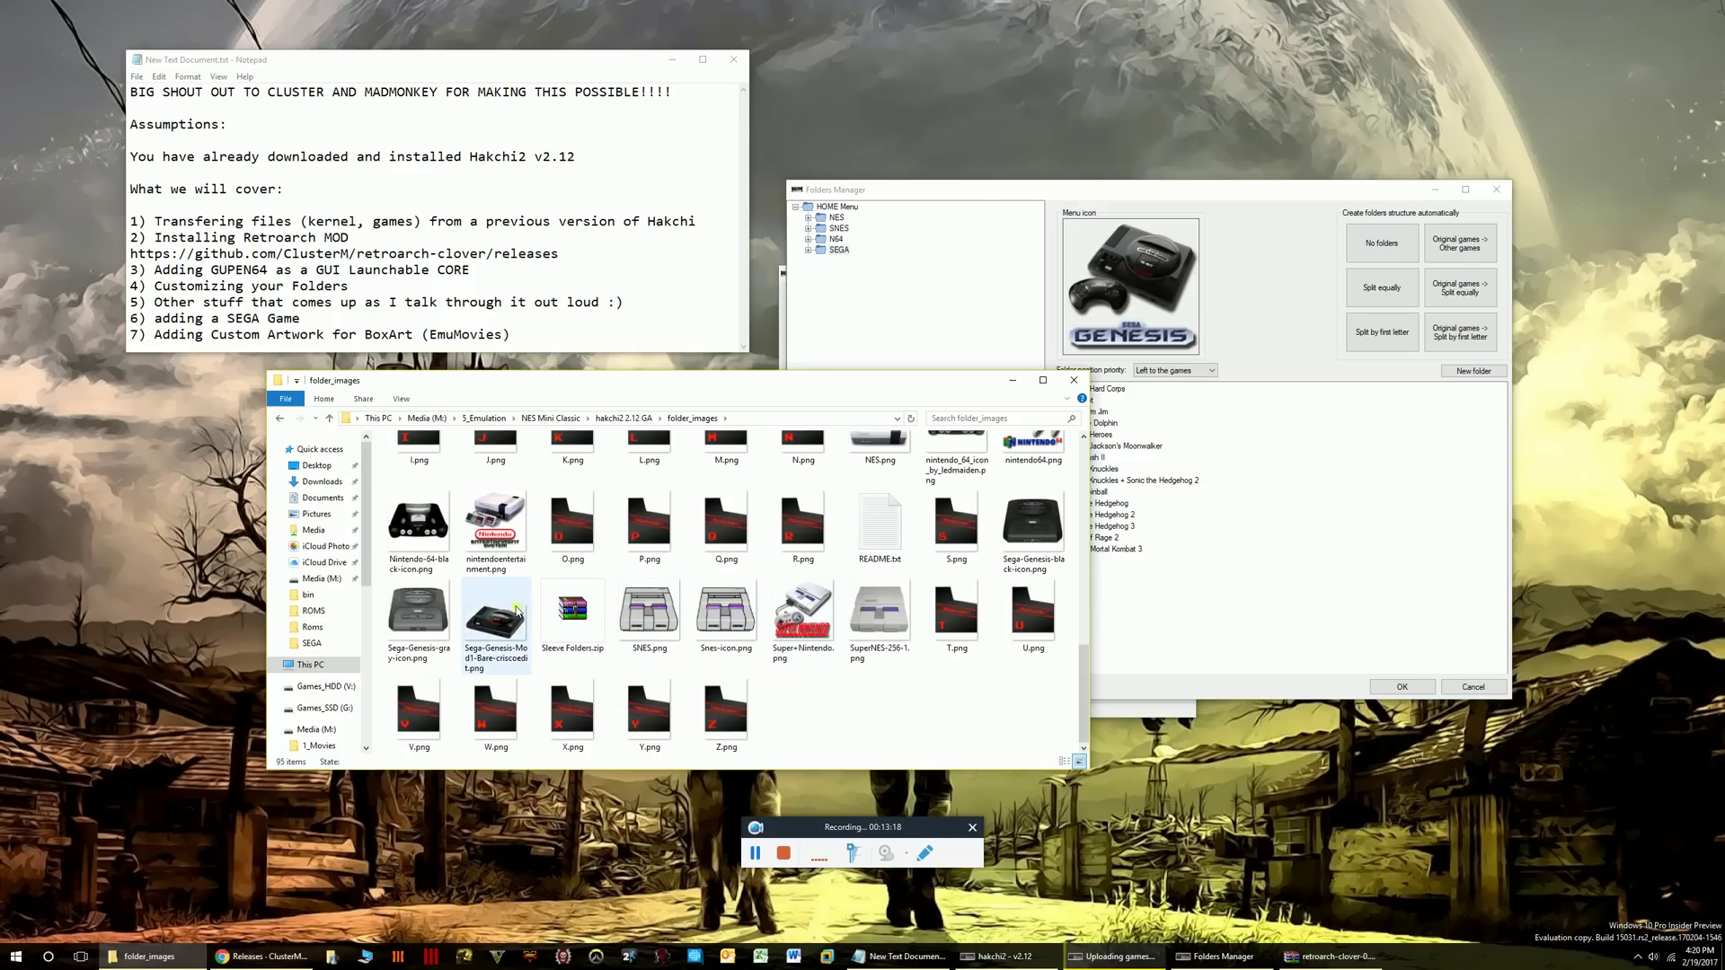
scroll(840, 649, up, 10)
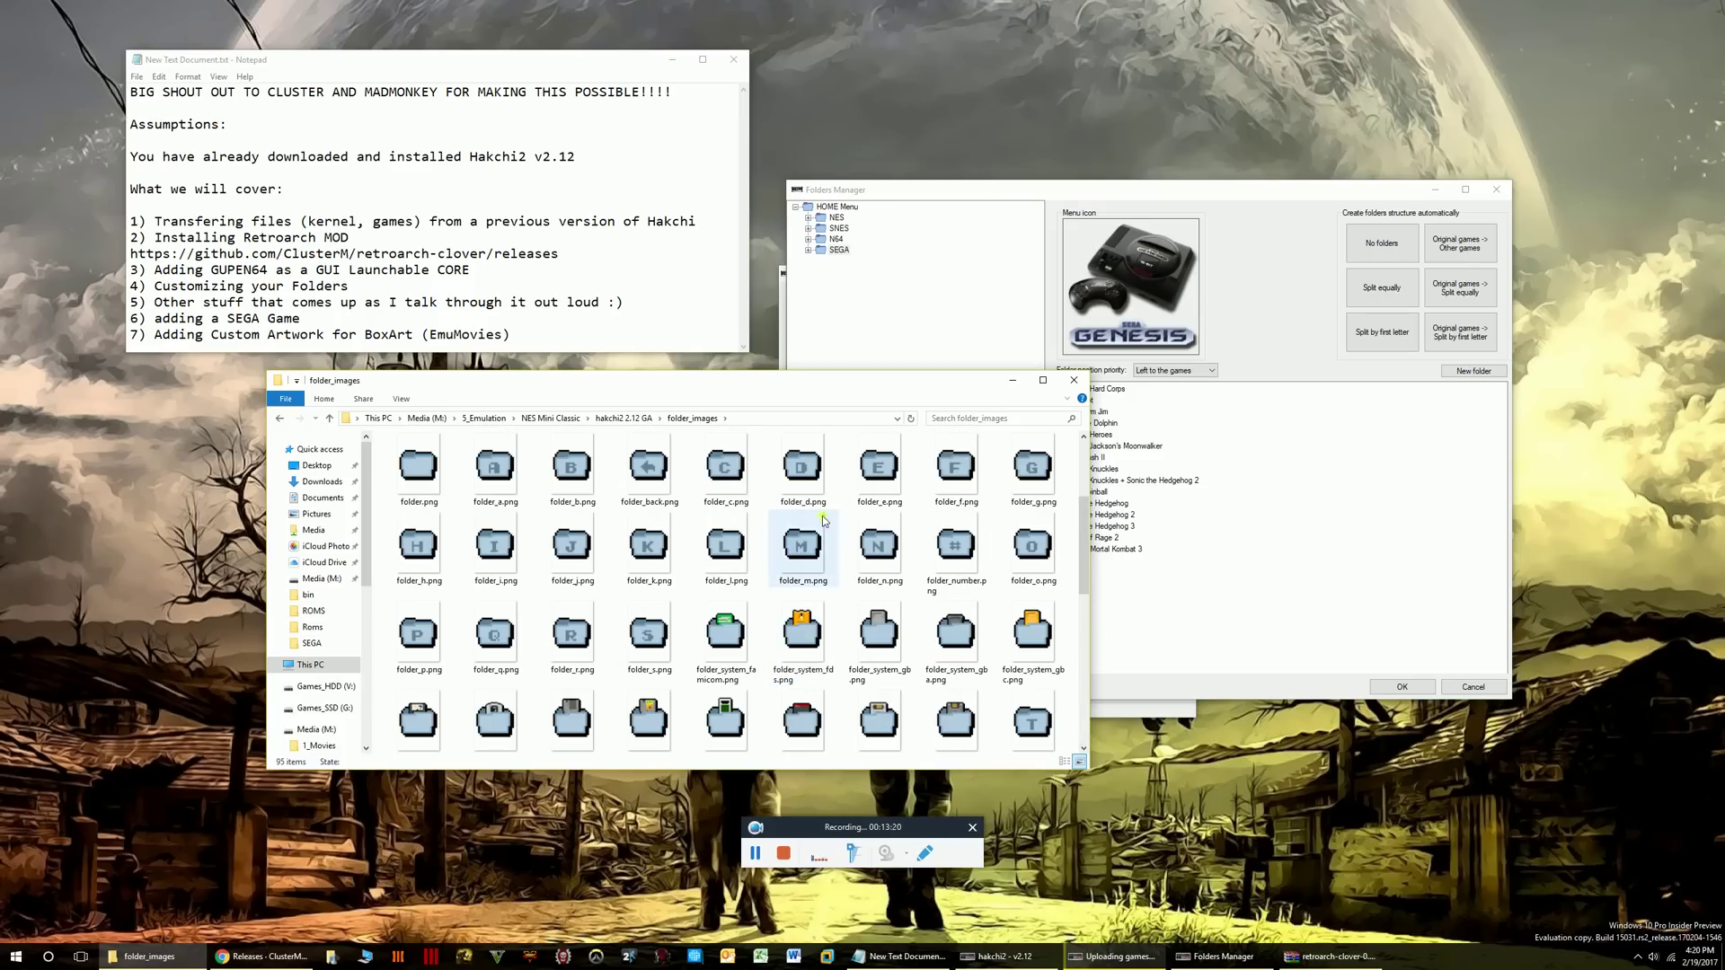
scroll(780, 593, down, 10)
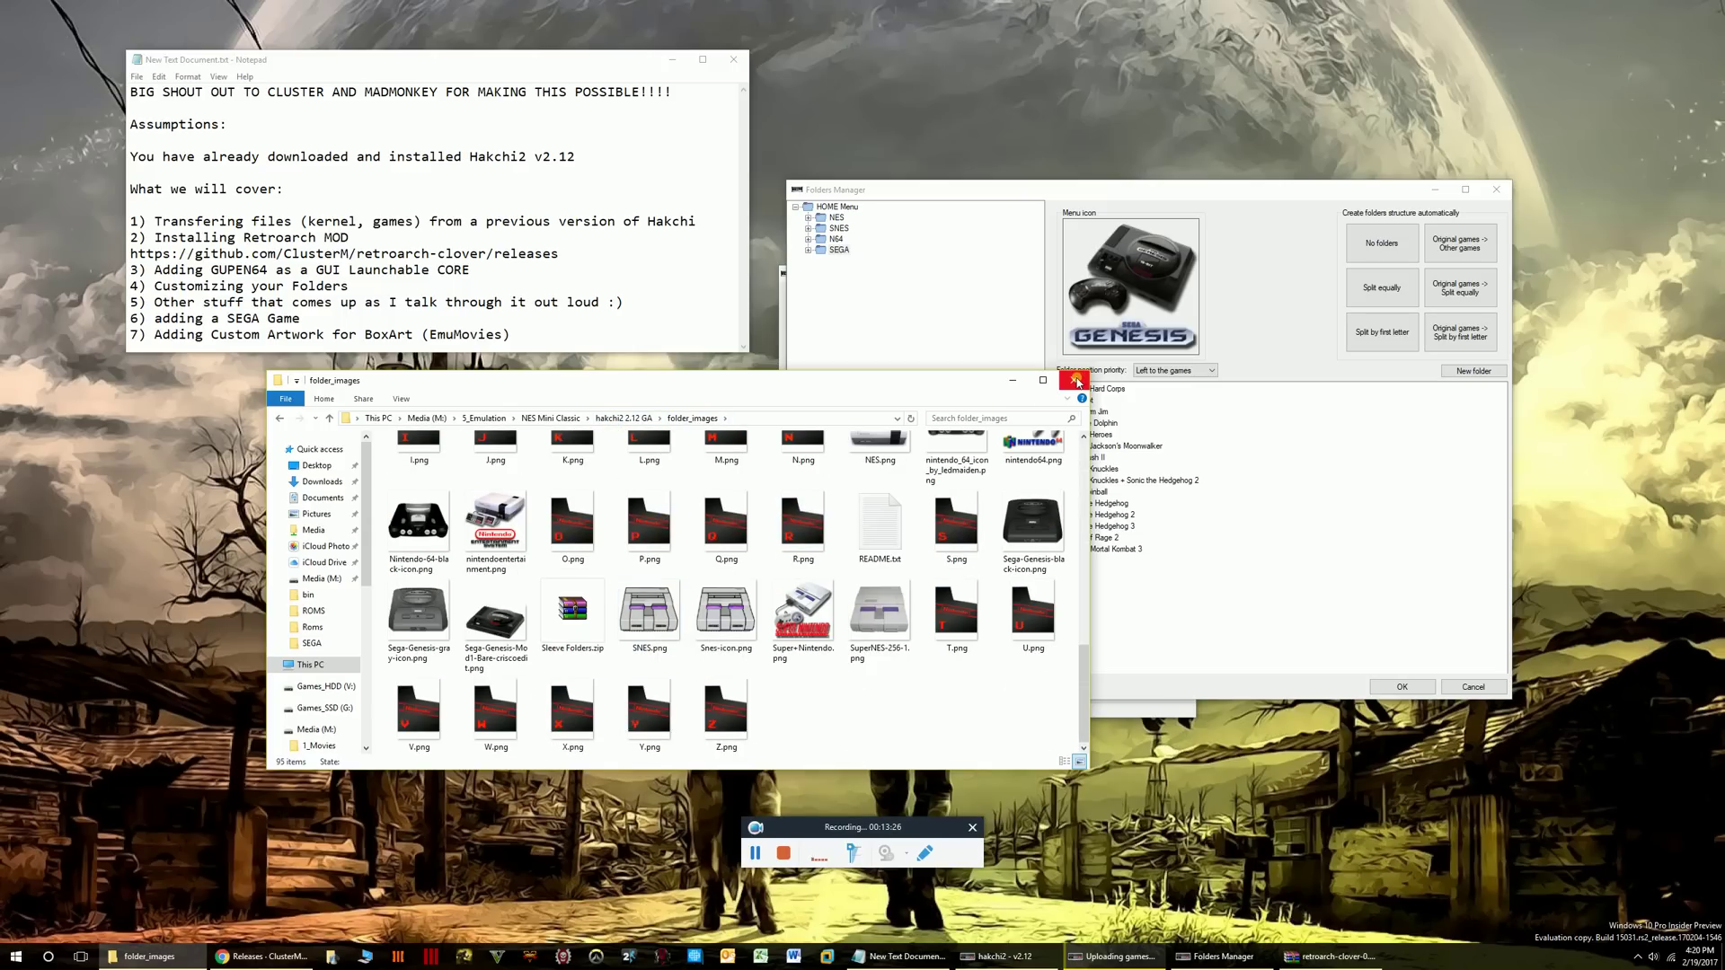
click(1077, 381)
Expand SEGA and step through its covers from Contra - Hard Corps to Sonic the Hedgehog 2.
click(807, 250)
click(869, 261)
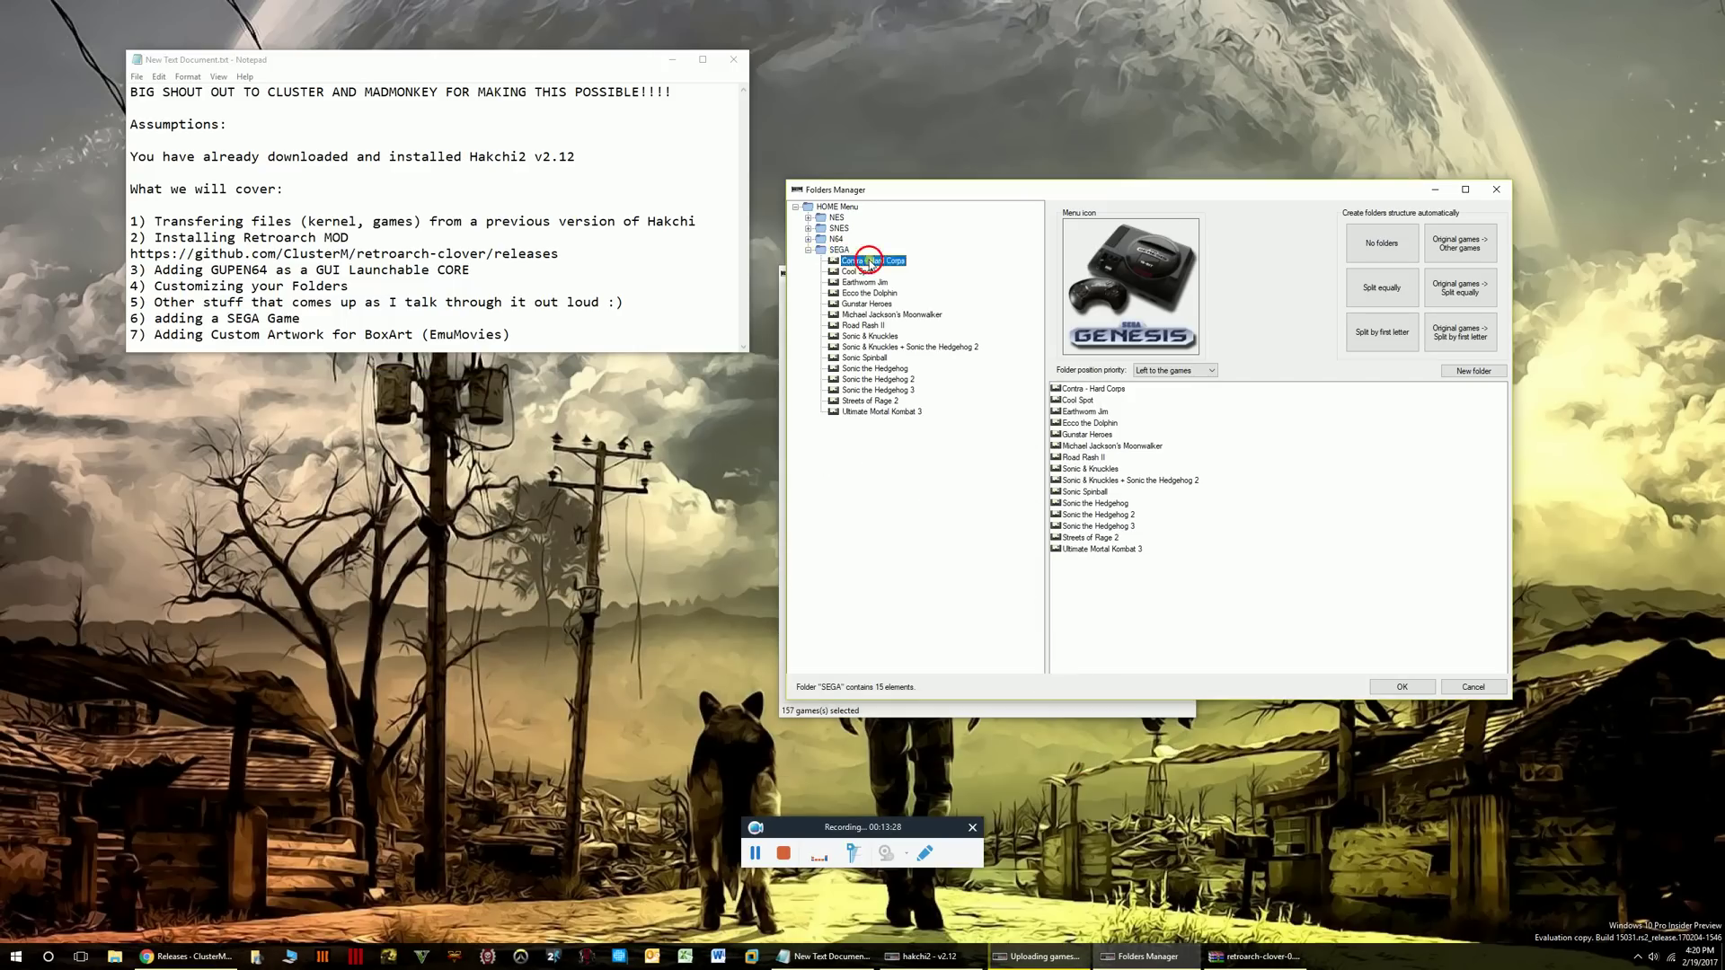
key(Down)
key(Down)
key(Down)
key(Down)
key(Down)
key(Down)
key(Down)
key(Down)
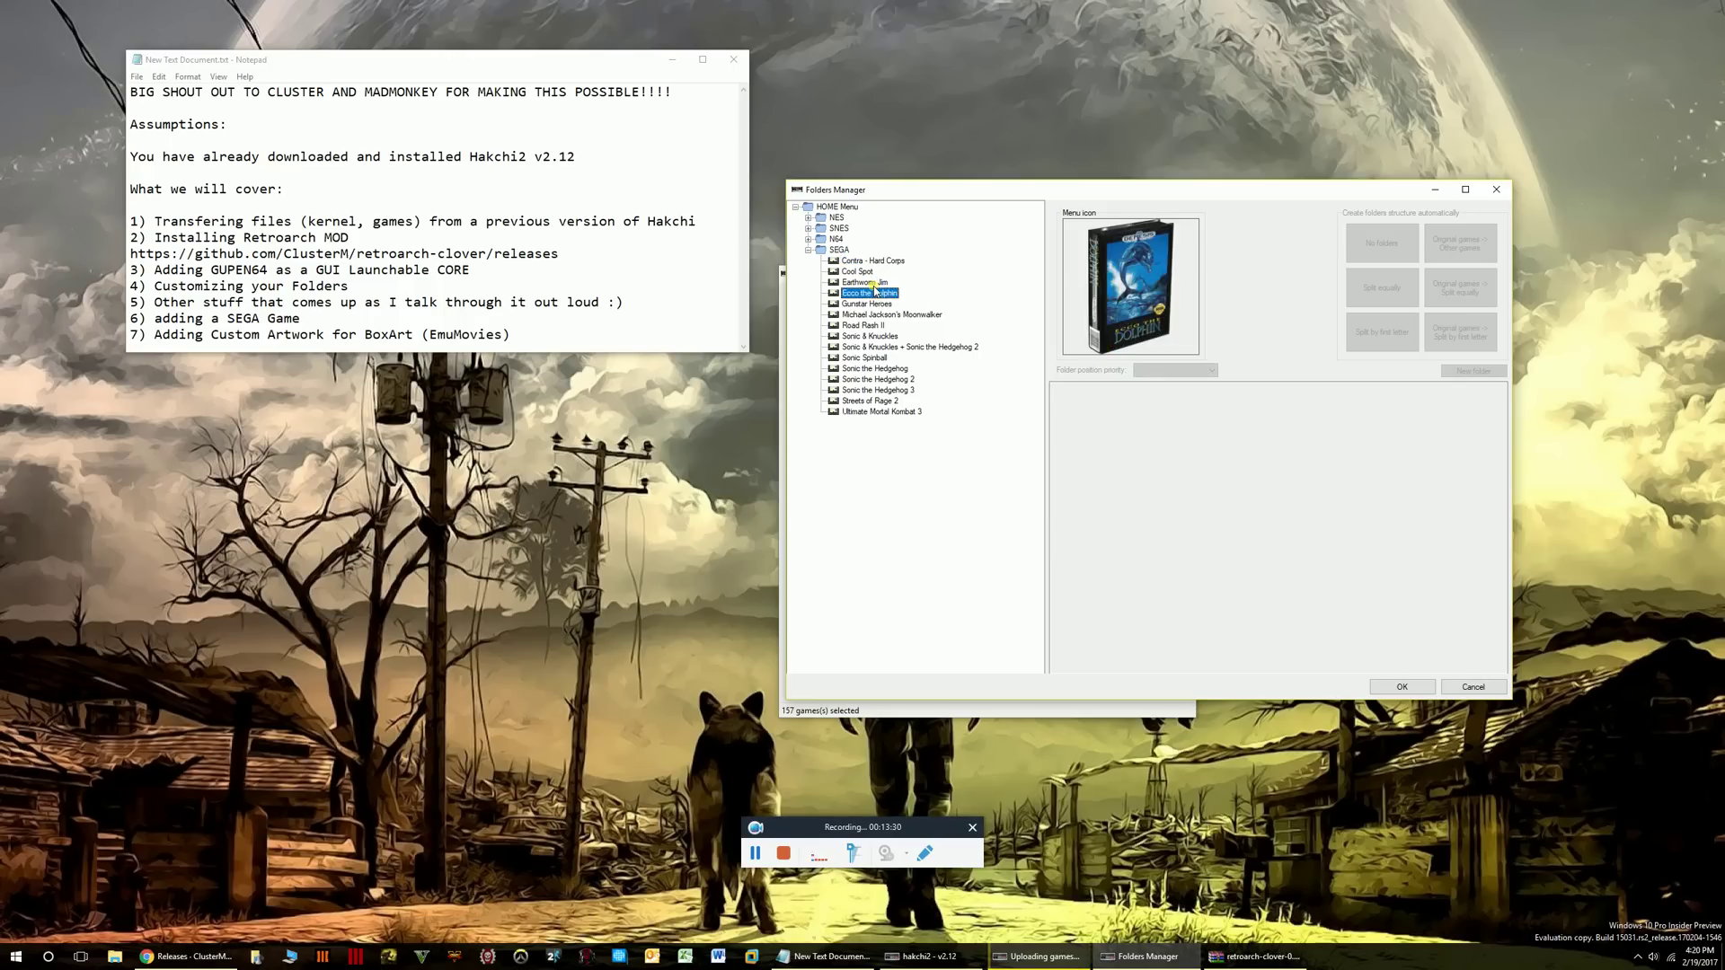
key(Down)
key(Down)
key(Down)
key(Down)
key(Down)
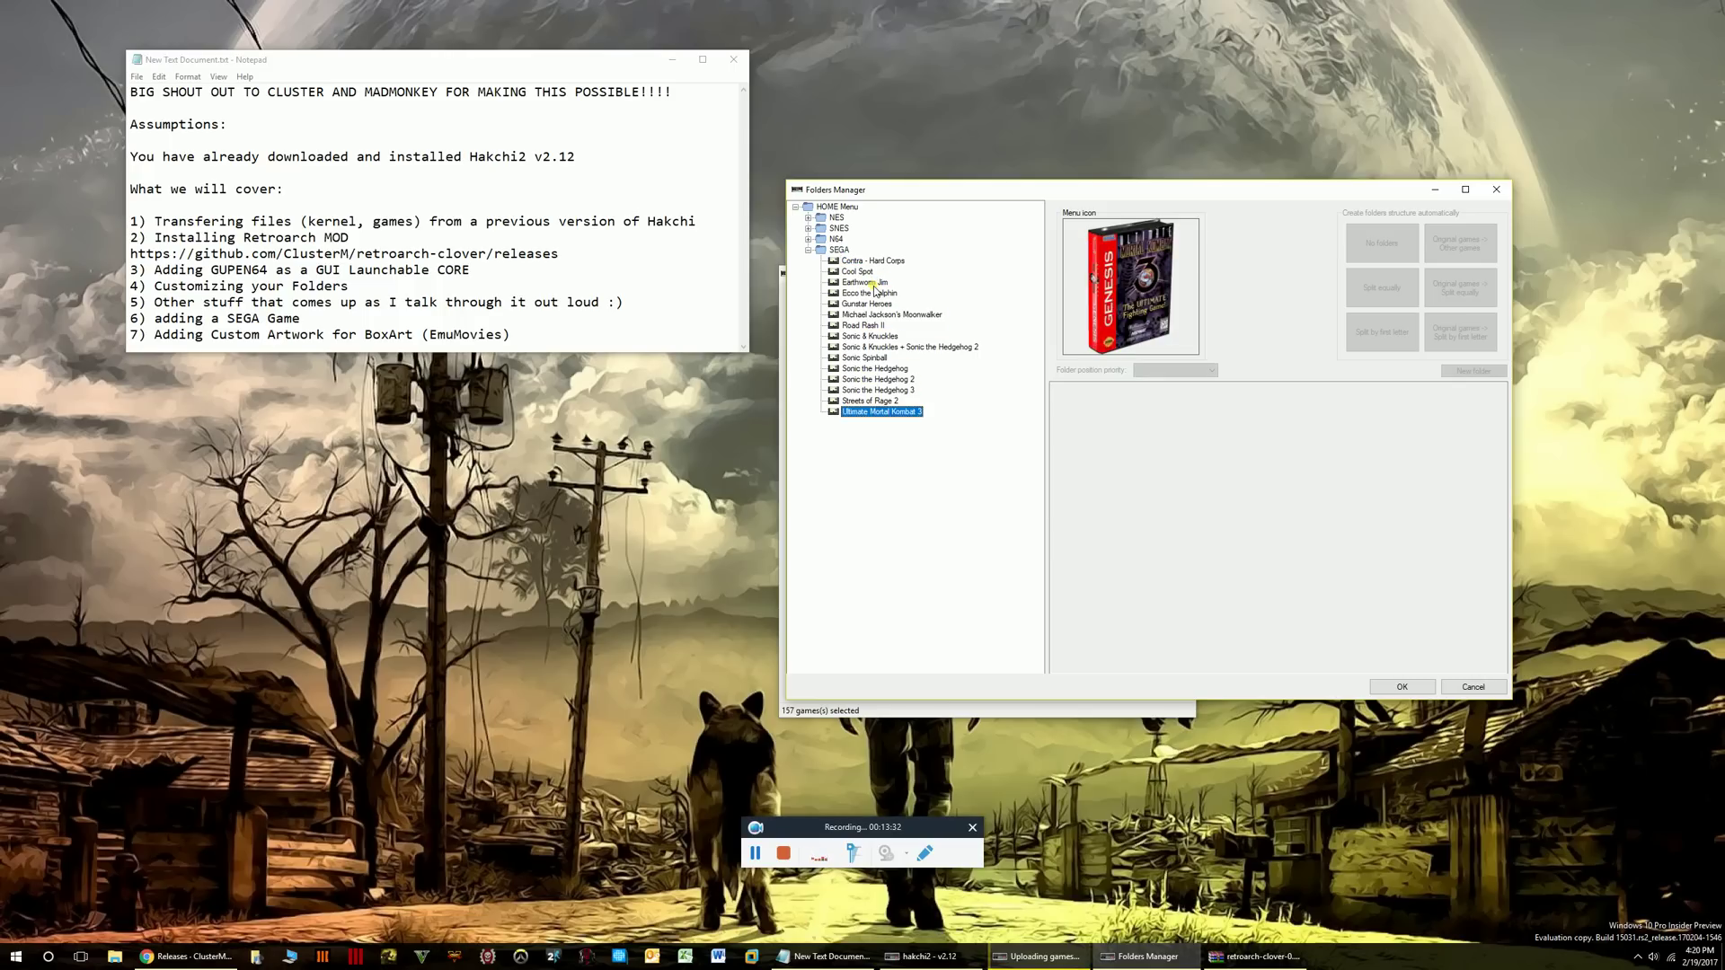
key(Up)
key(Up)
Expand N64 and compare RetroArch's menu icon with Super Mario 64's box art.
click(809, 239)
click(868, 250)
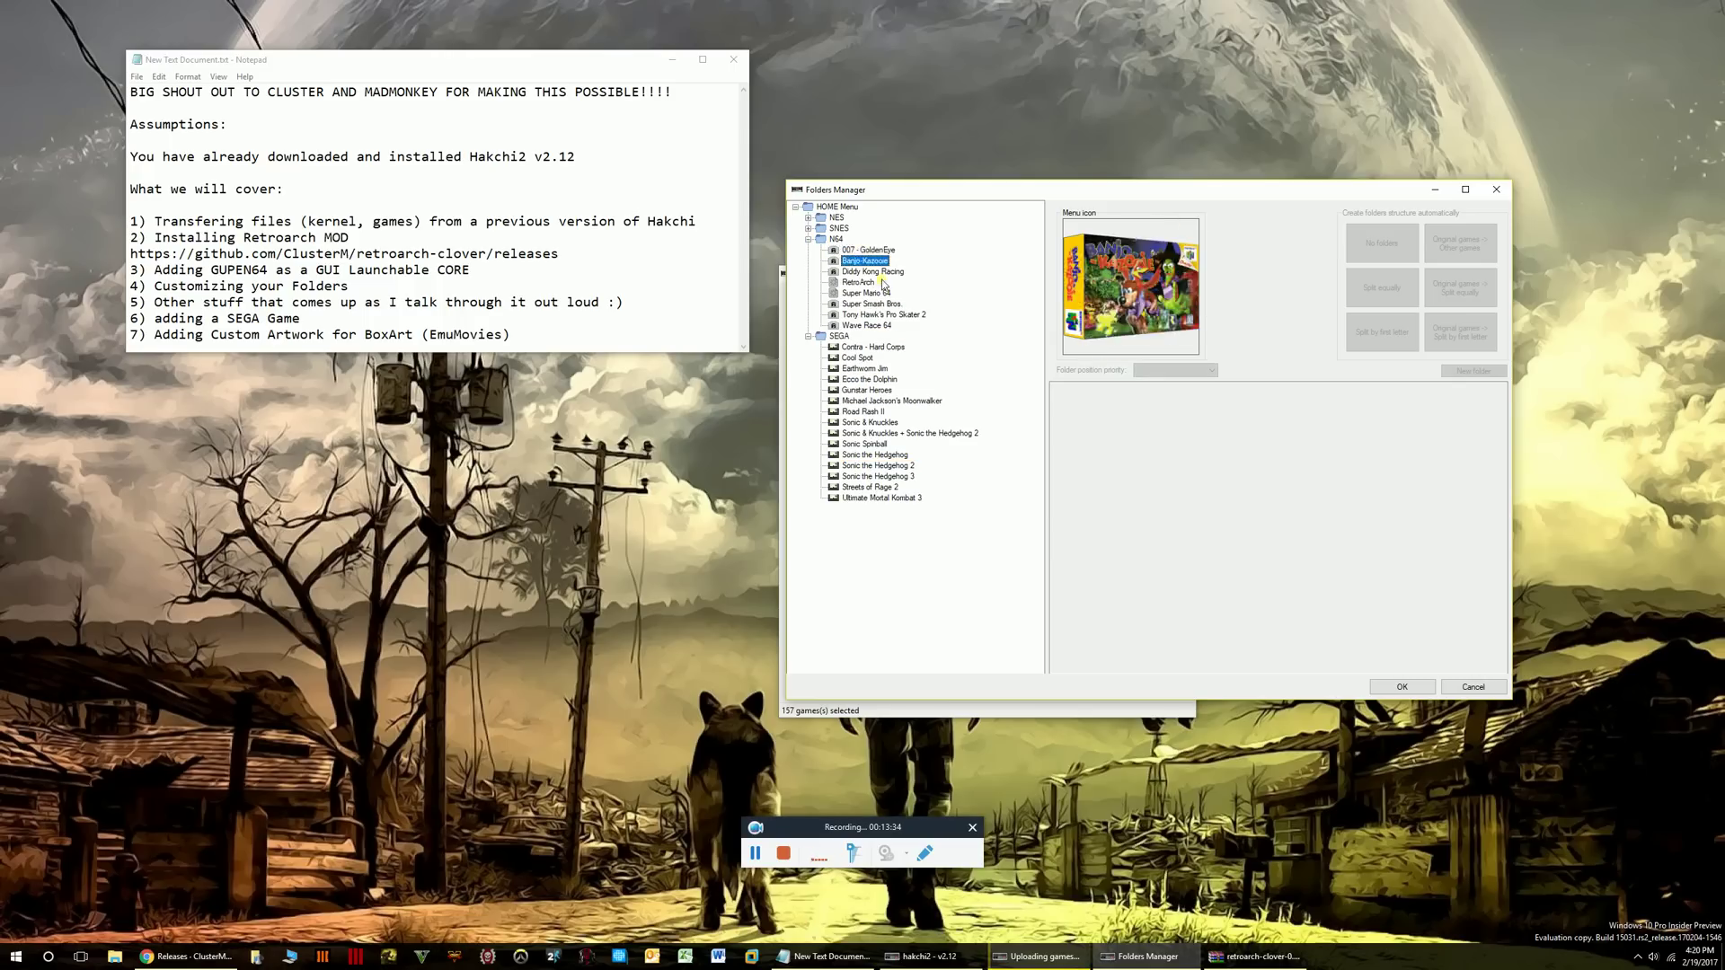
key(Down)
key(Down)
key(Down)
key(Down)
click(874, 284)
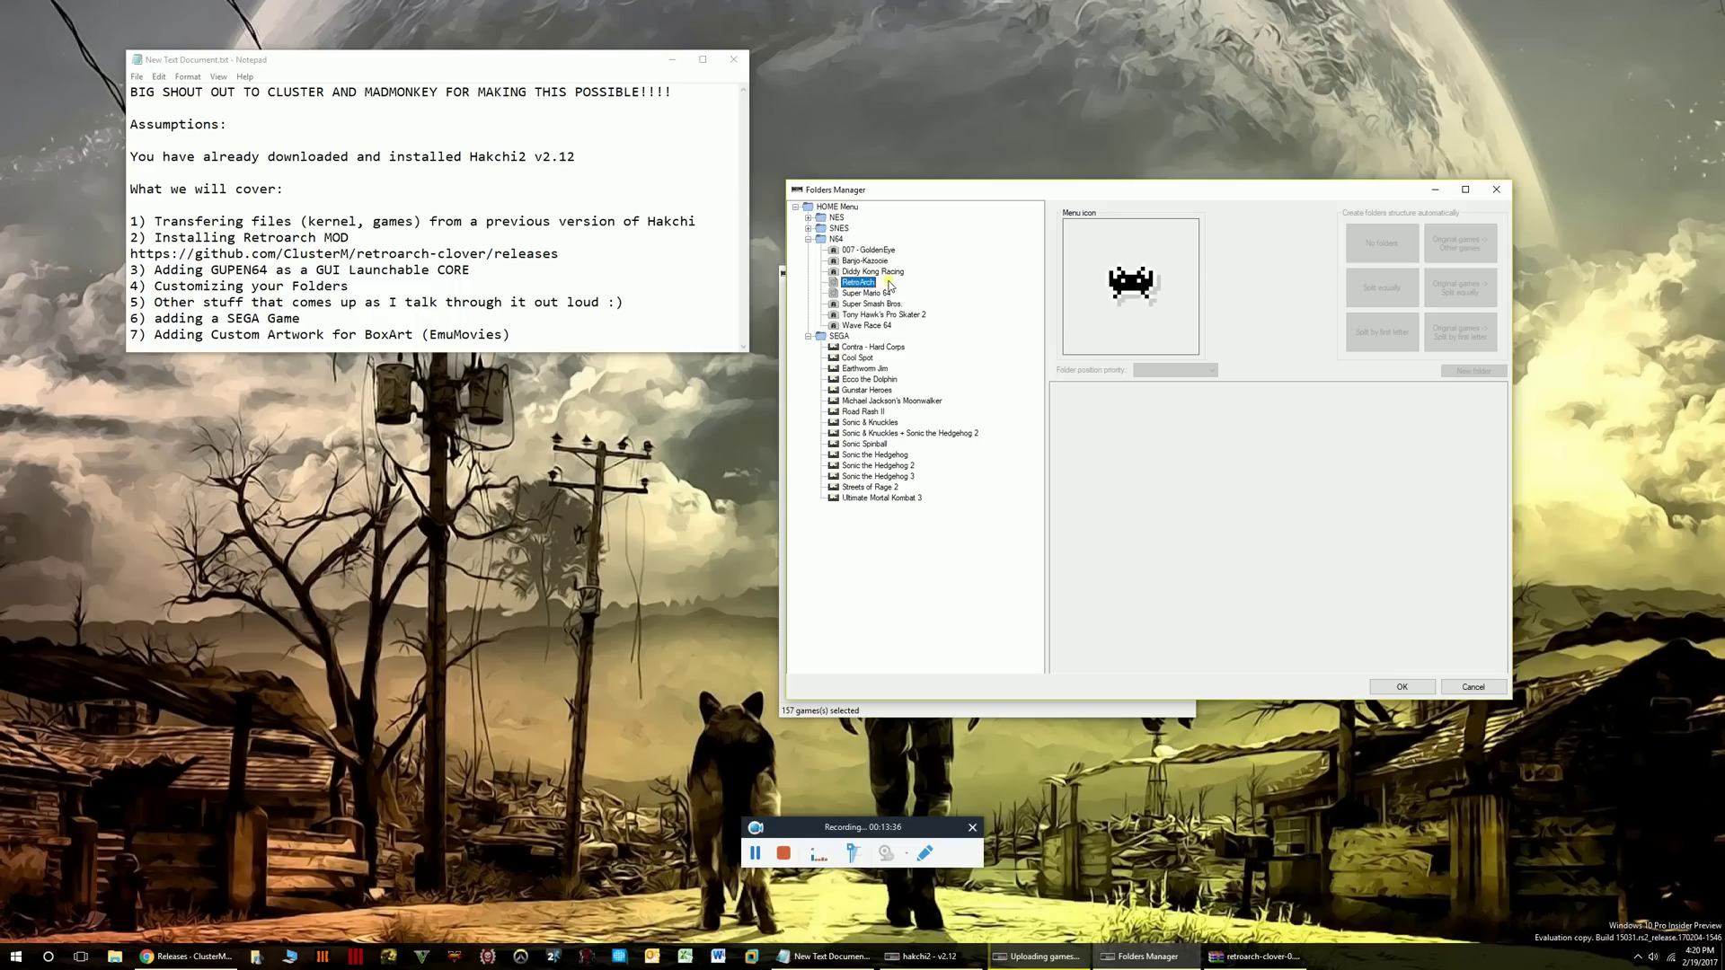
key(Down)
key(Up)
key(Down)
key(Down)
key(Down)
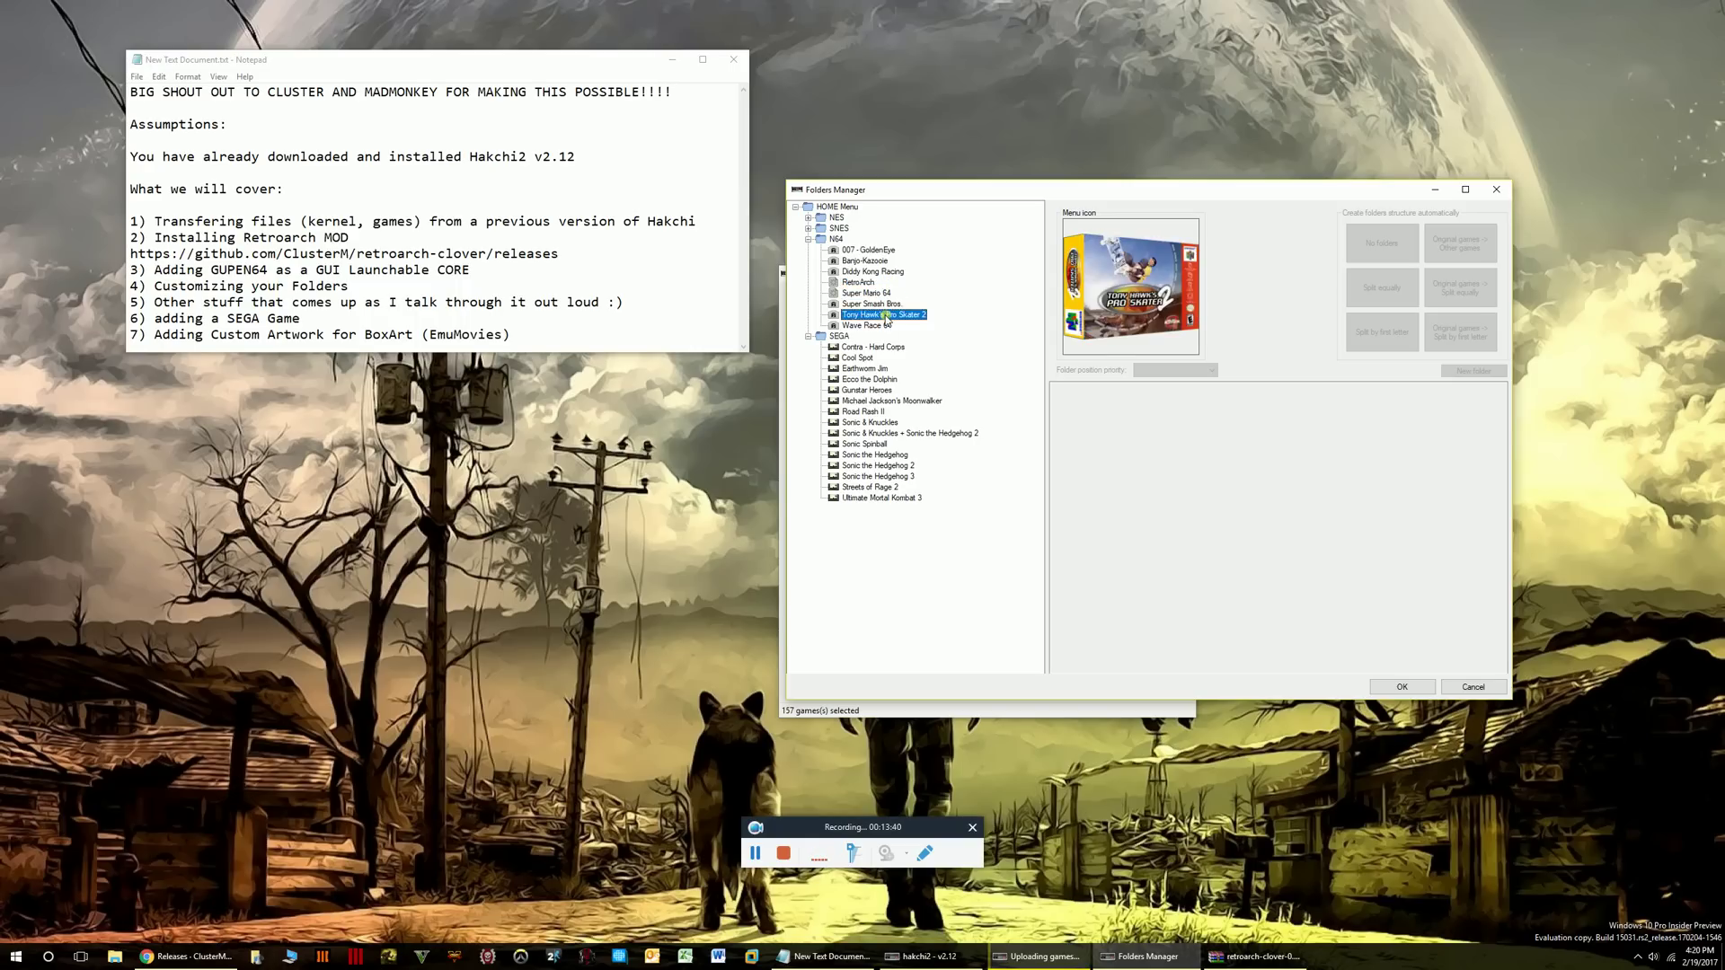
key(Up)
key(Up)
key(Up)
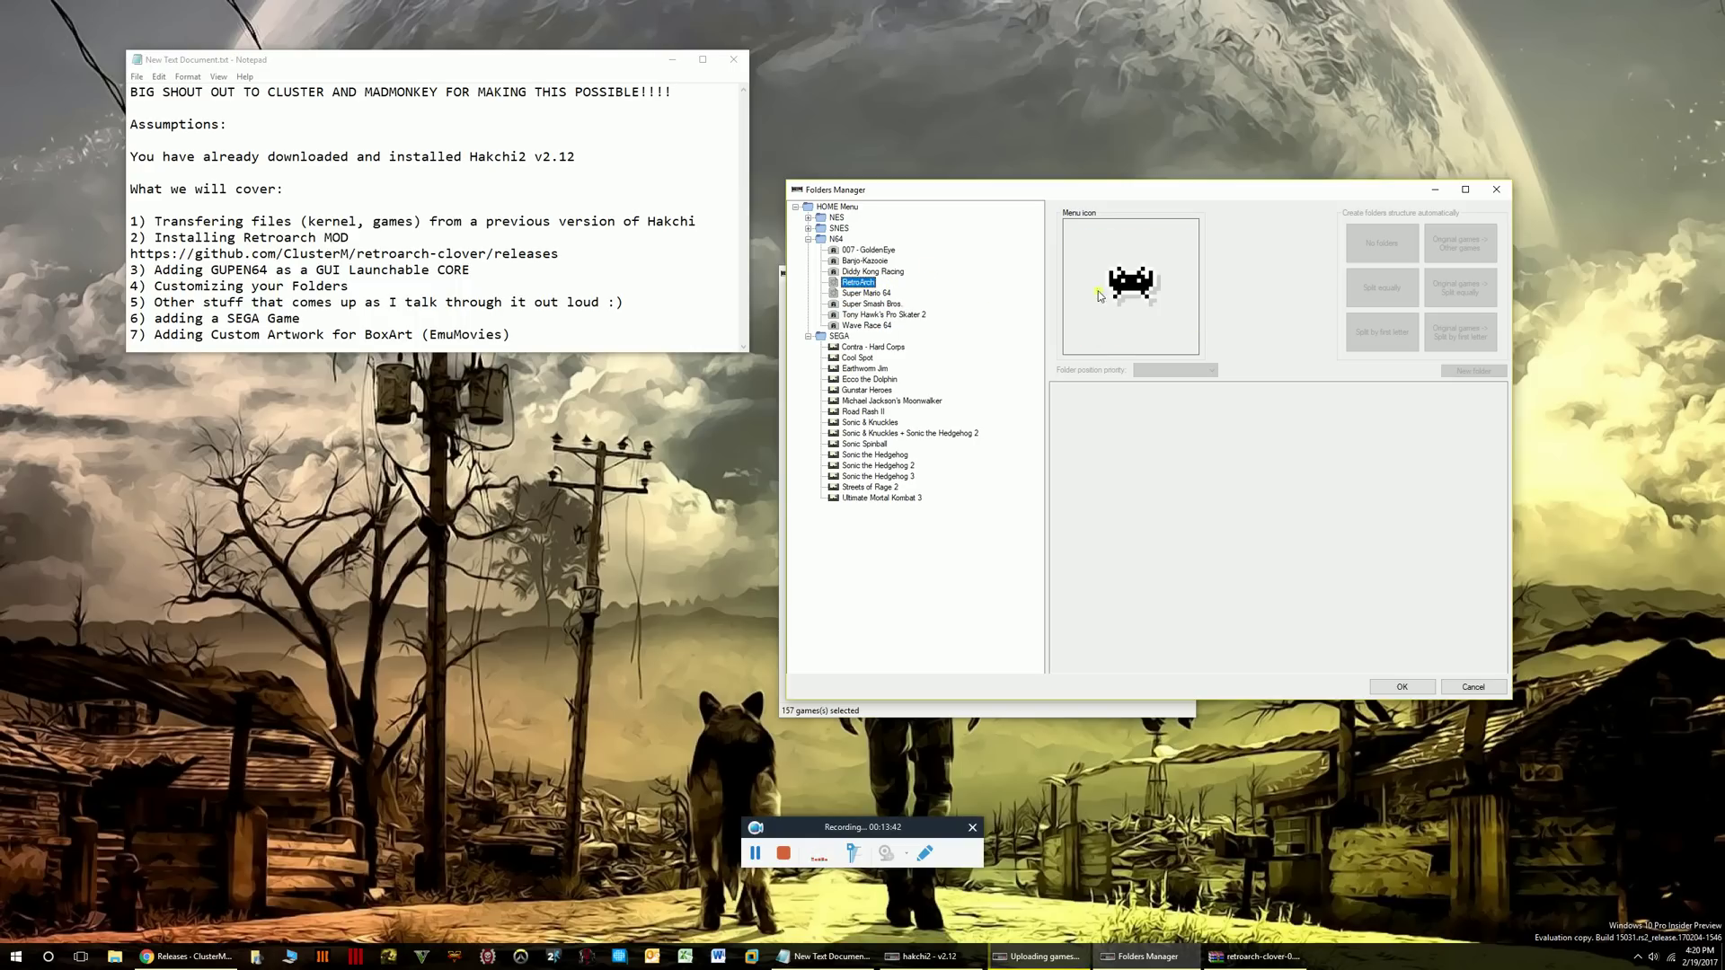
Expand SNES and step through its games to Mortal Kombat II.
click(833, 229)
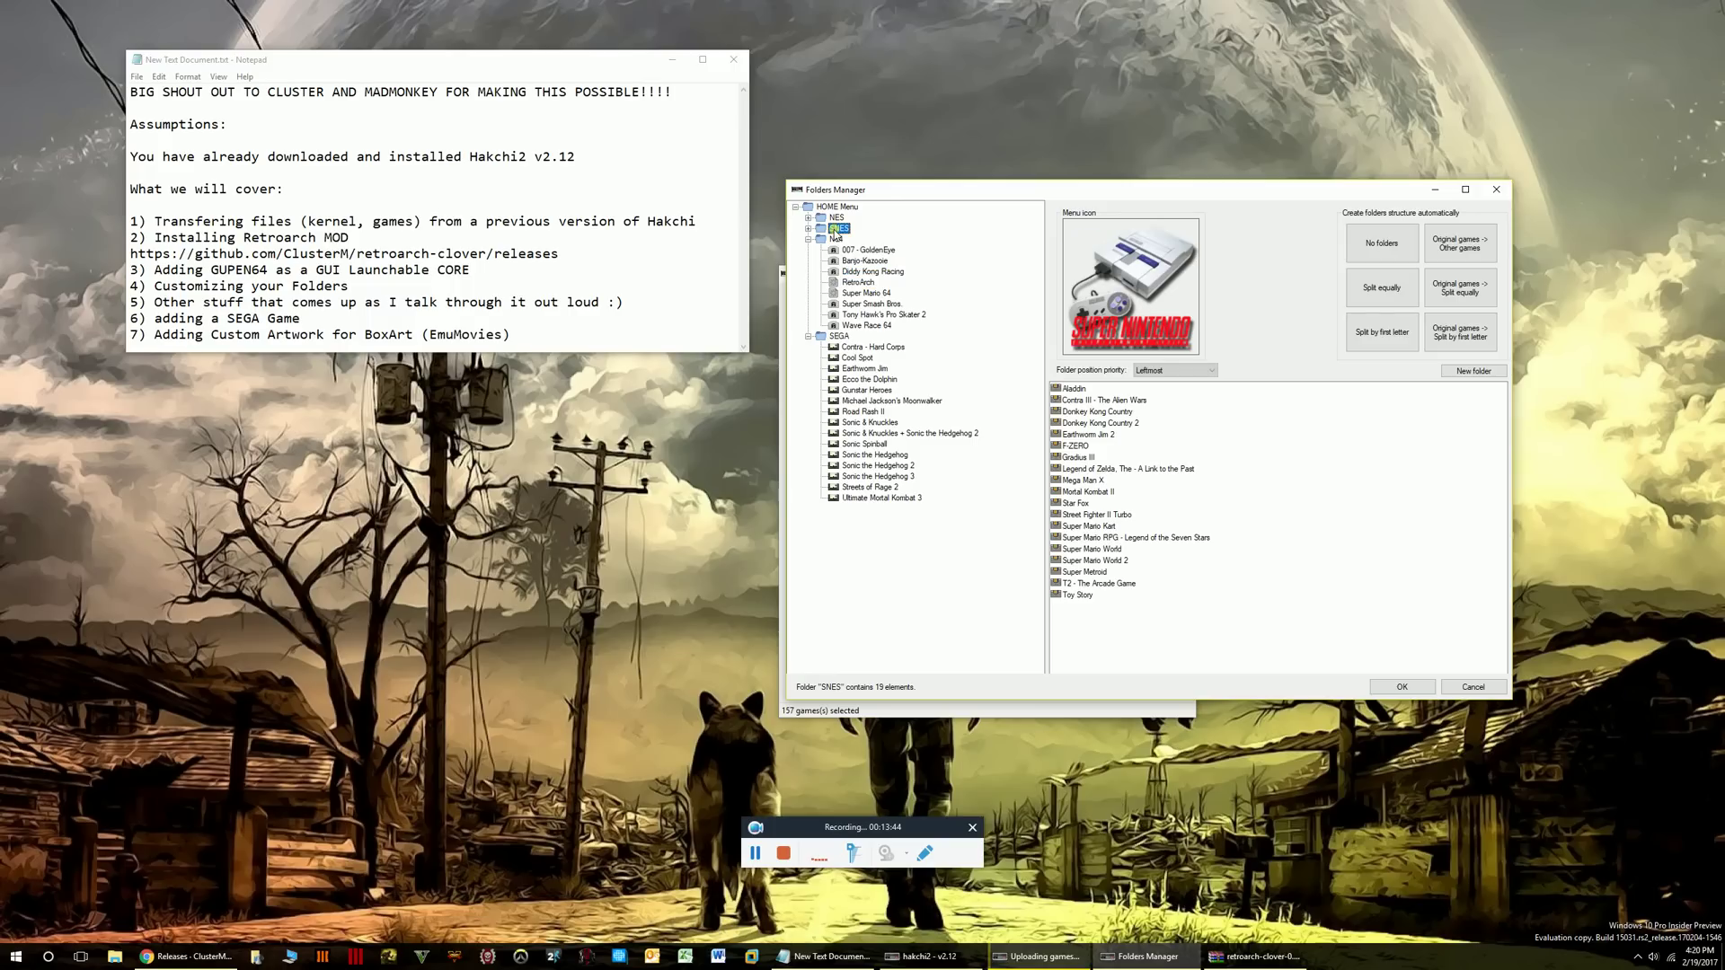
click(808, 229)
key(Down)
key(Down)
key(Down)
key(Down)
key(Down)
key(Down)
key(Down)
key(Down)
key(Down)
key(Down)
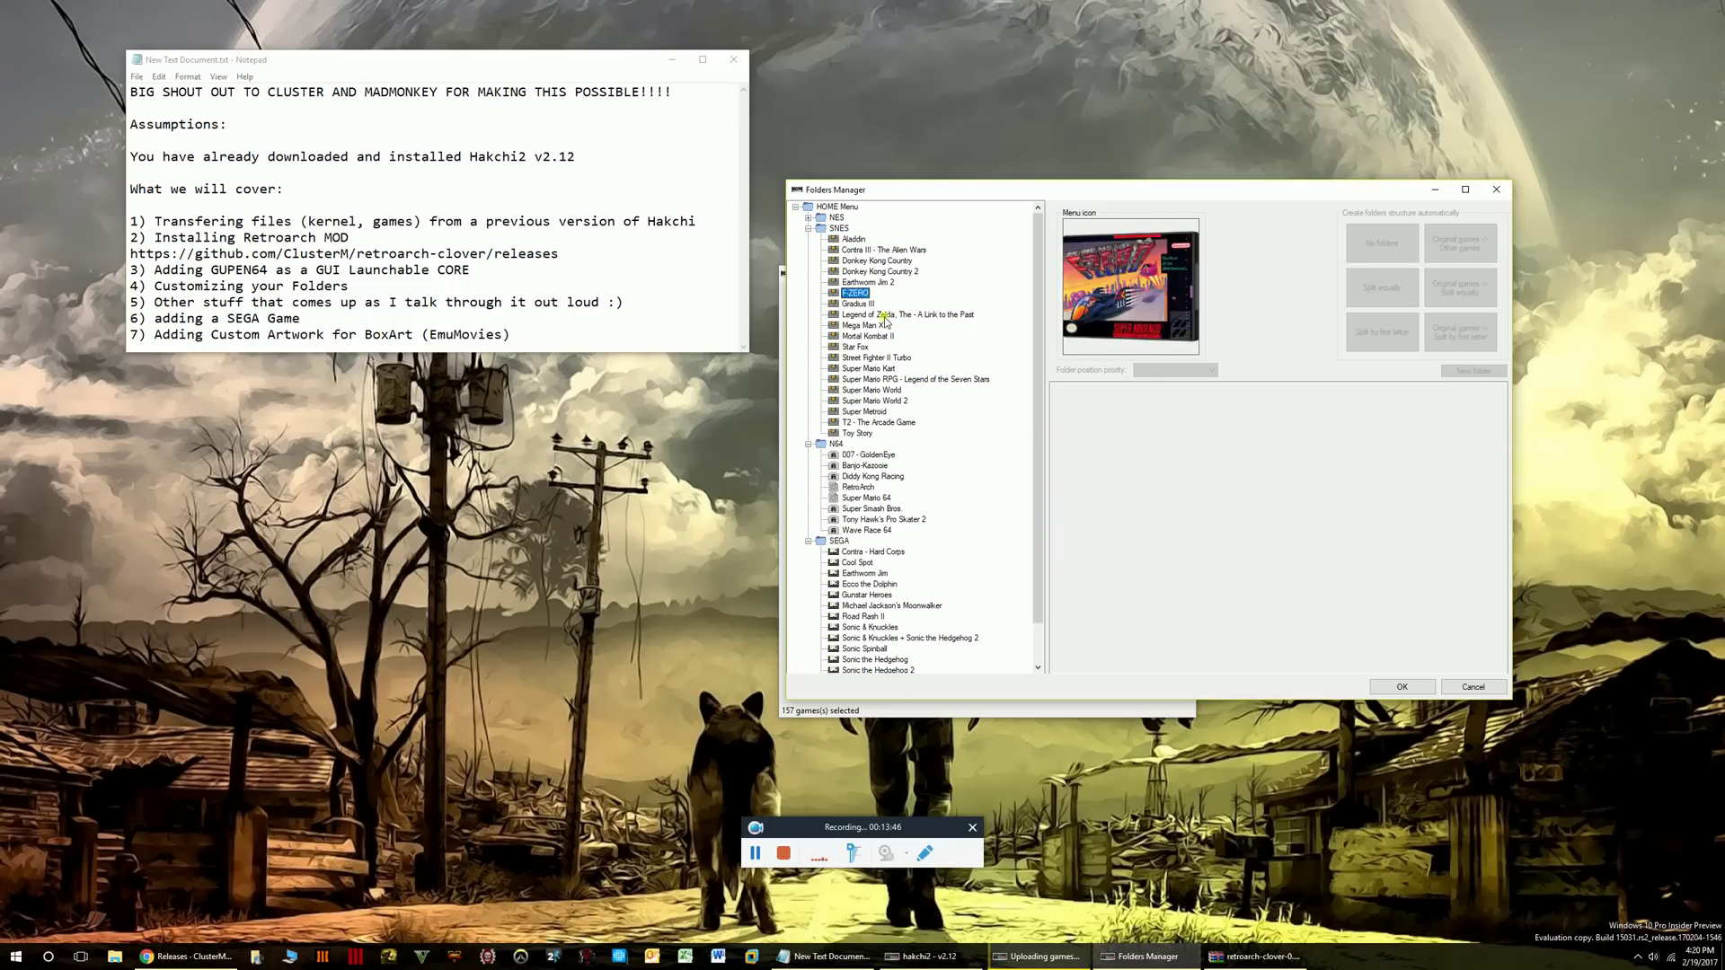
Close the Folders Manager and confirm saving the new folder structure.
click(1474, 686)
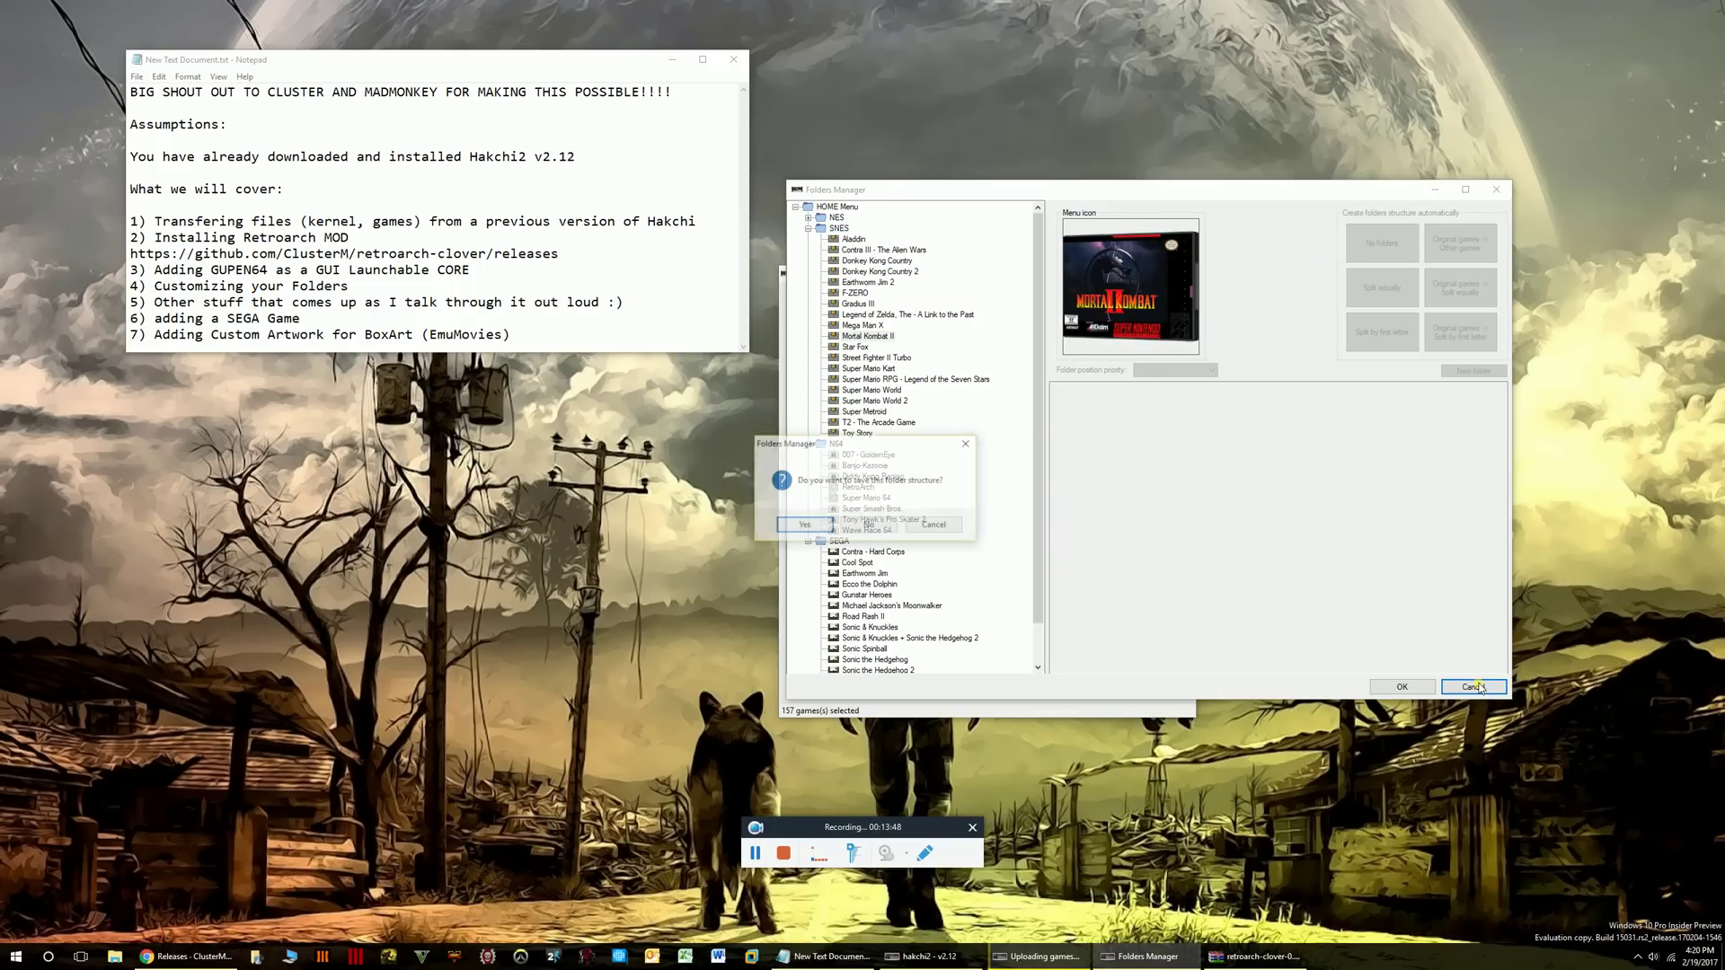
click(827, 527)
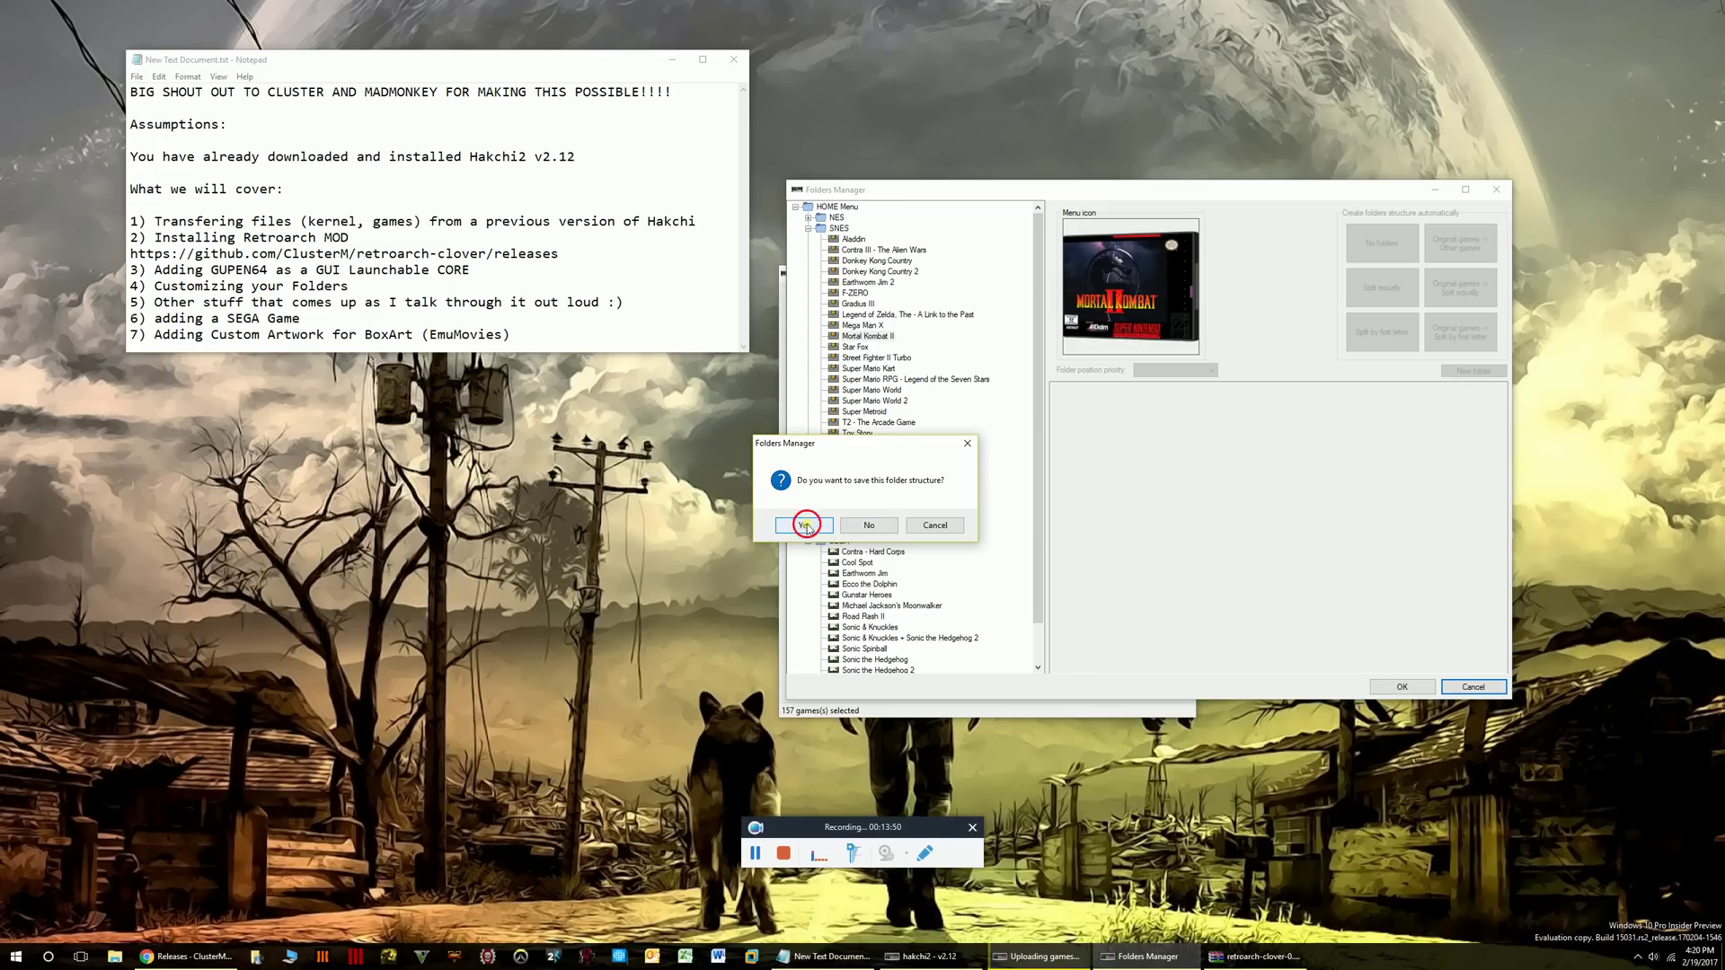
scroll(842, 537, down, 6)
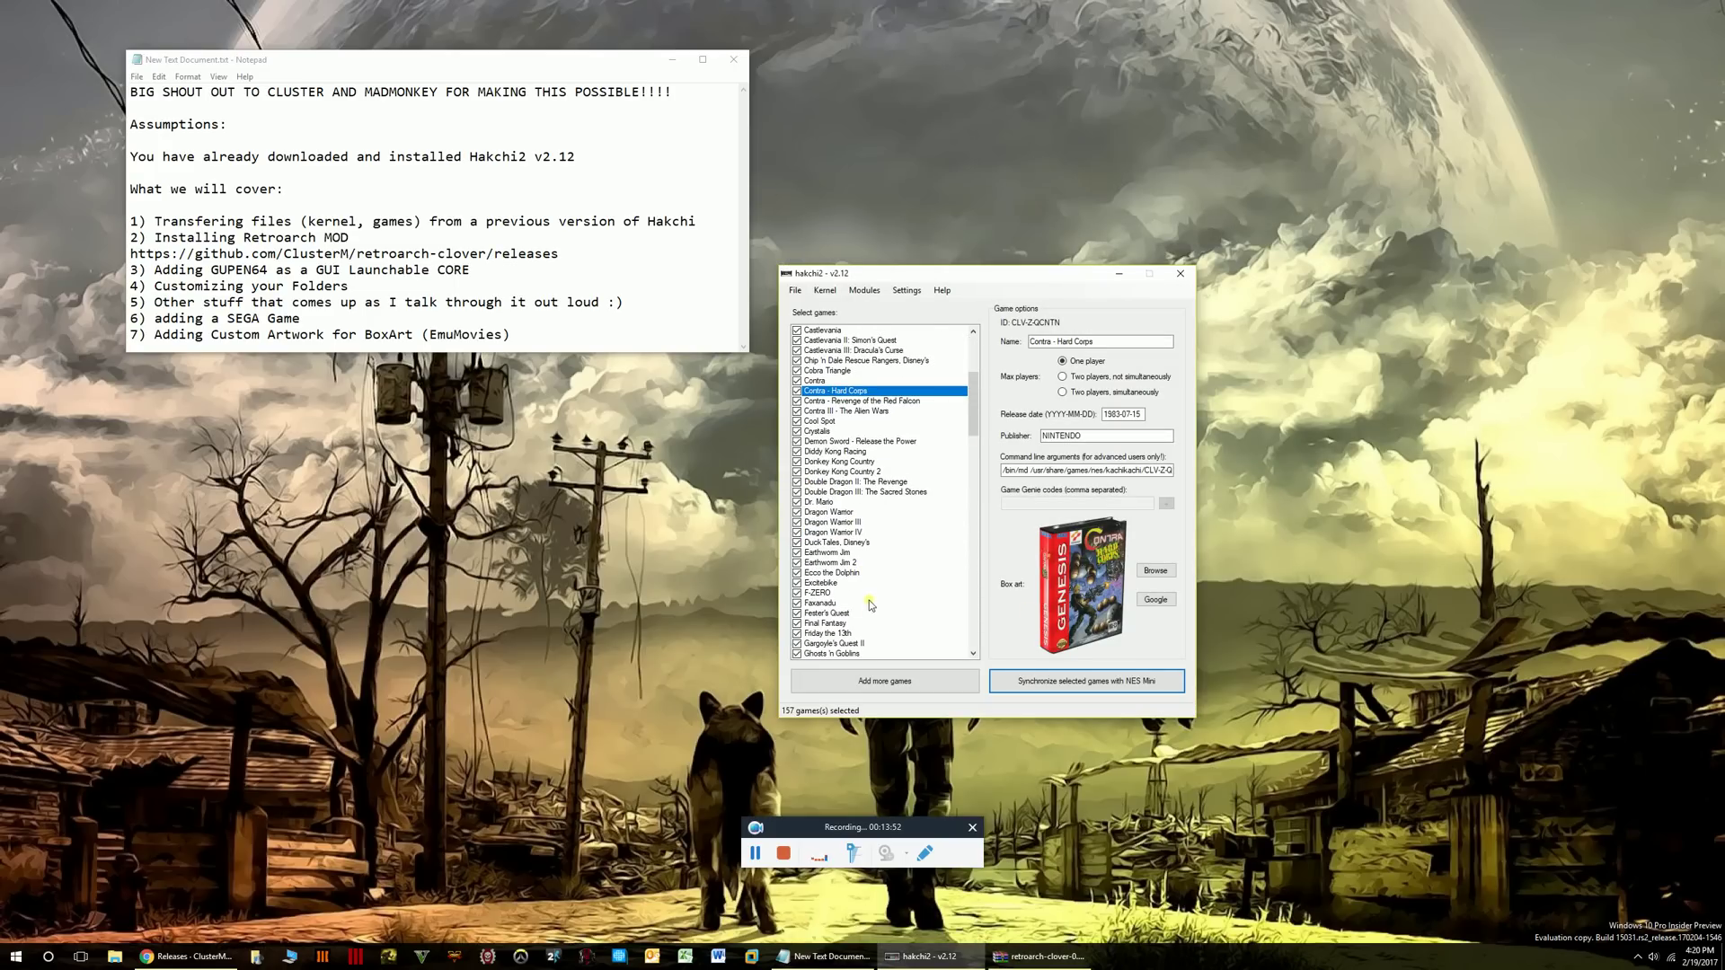
Scroll the main game list and bring up RetroArch's game options.
drag(973, 418, 810, 484)
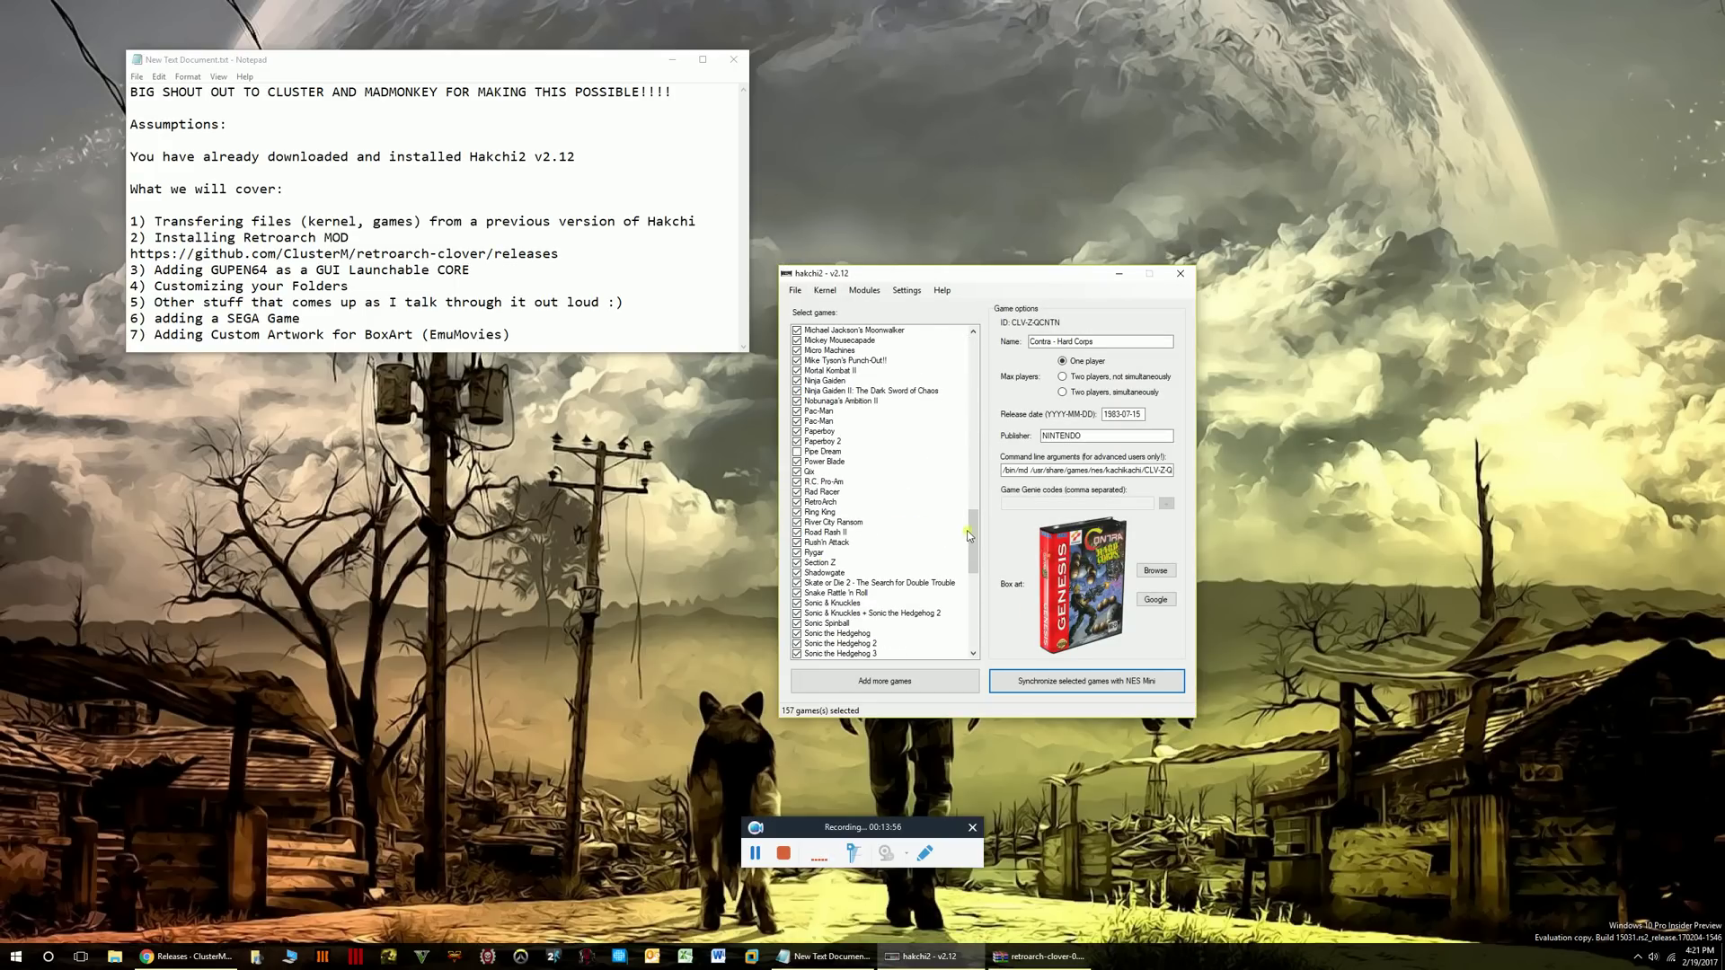
drag(968, 536, 971, 561)
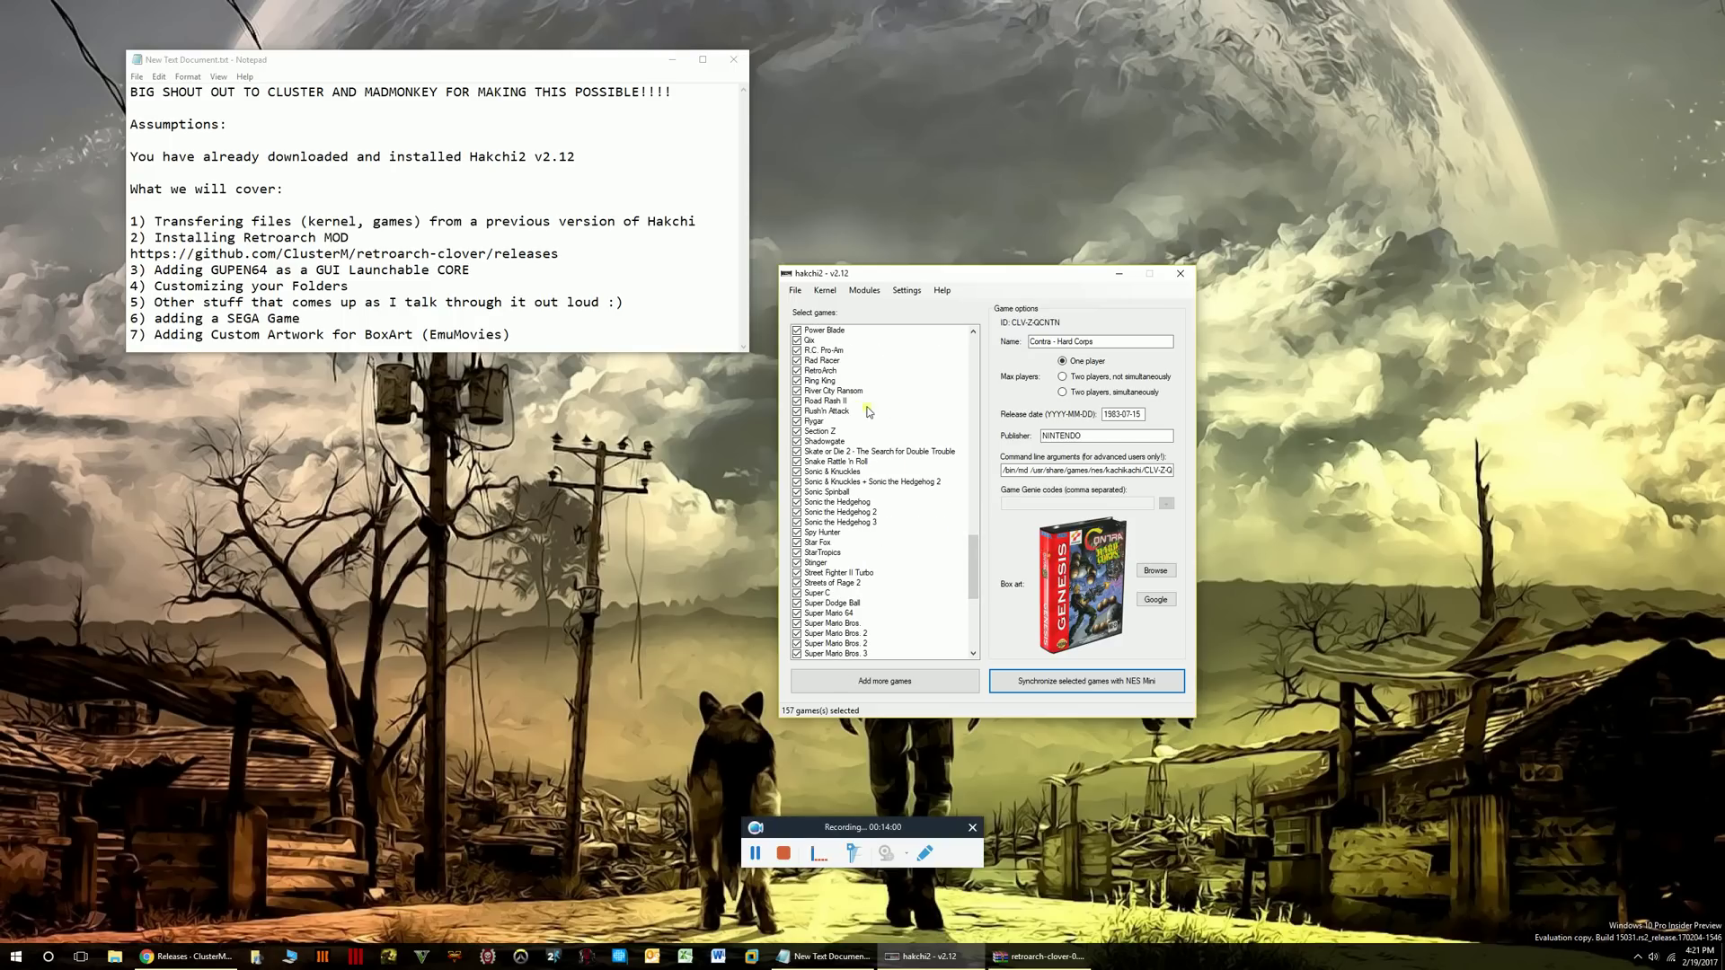
click(832, 372)
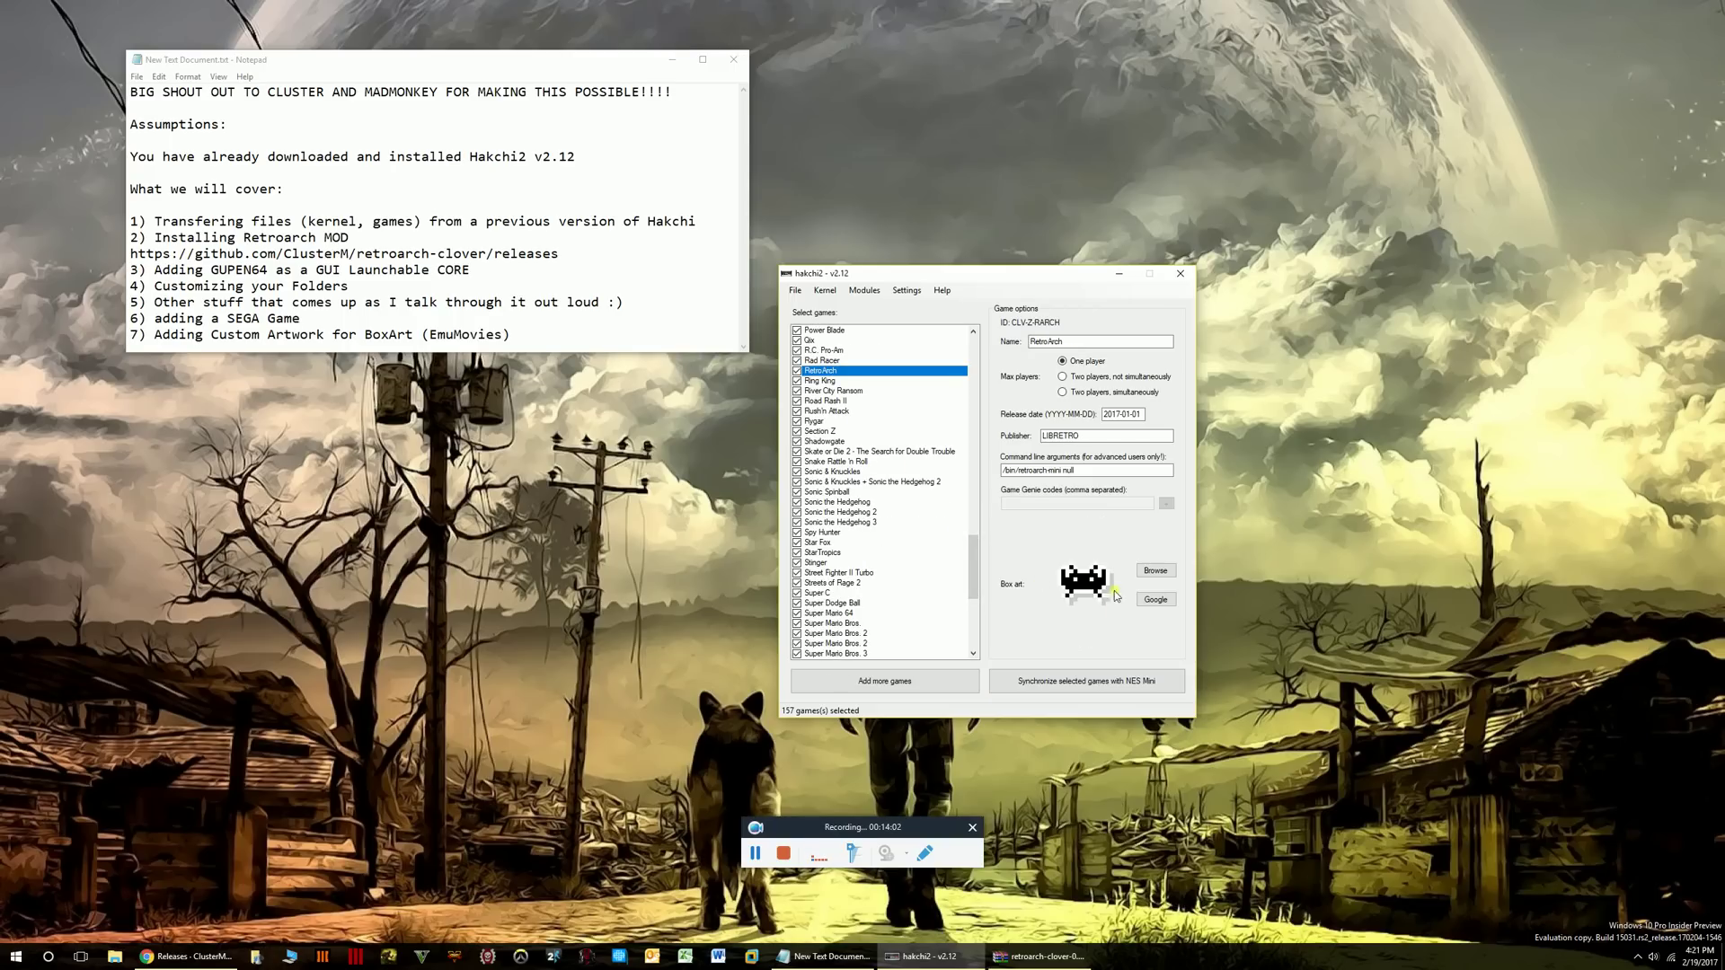
click(1155, 571)
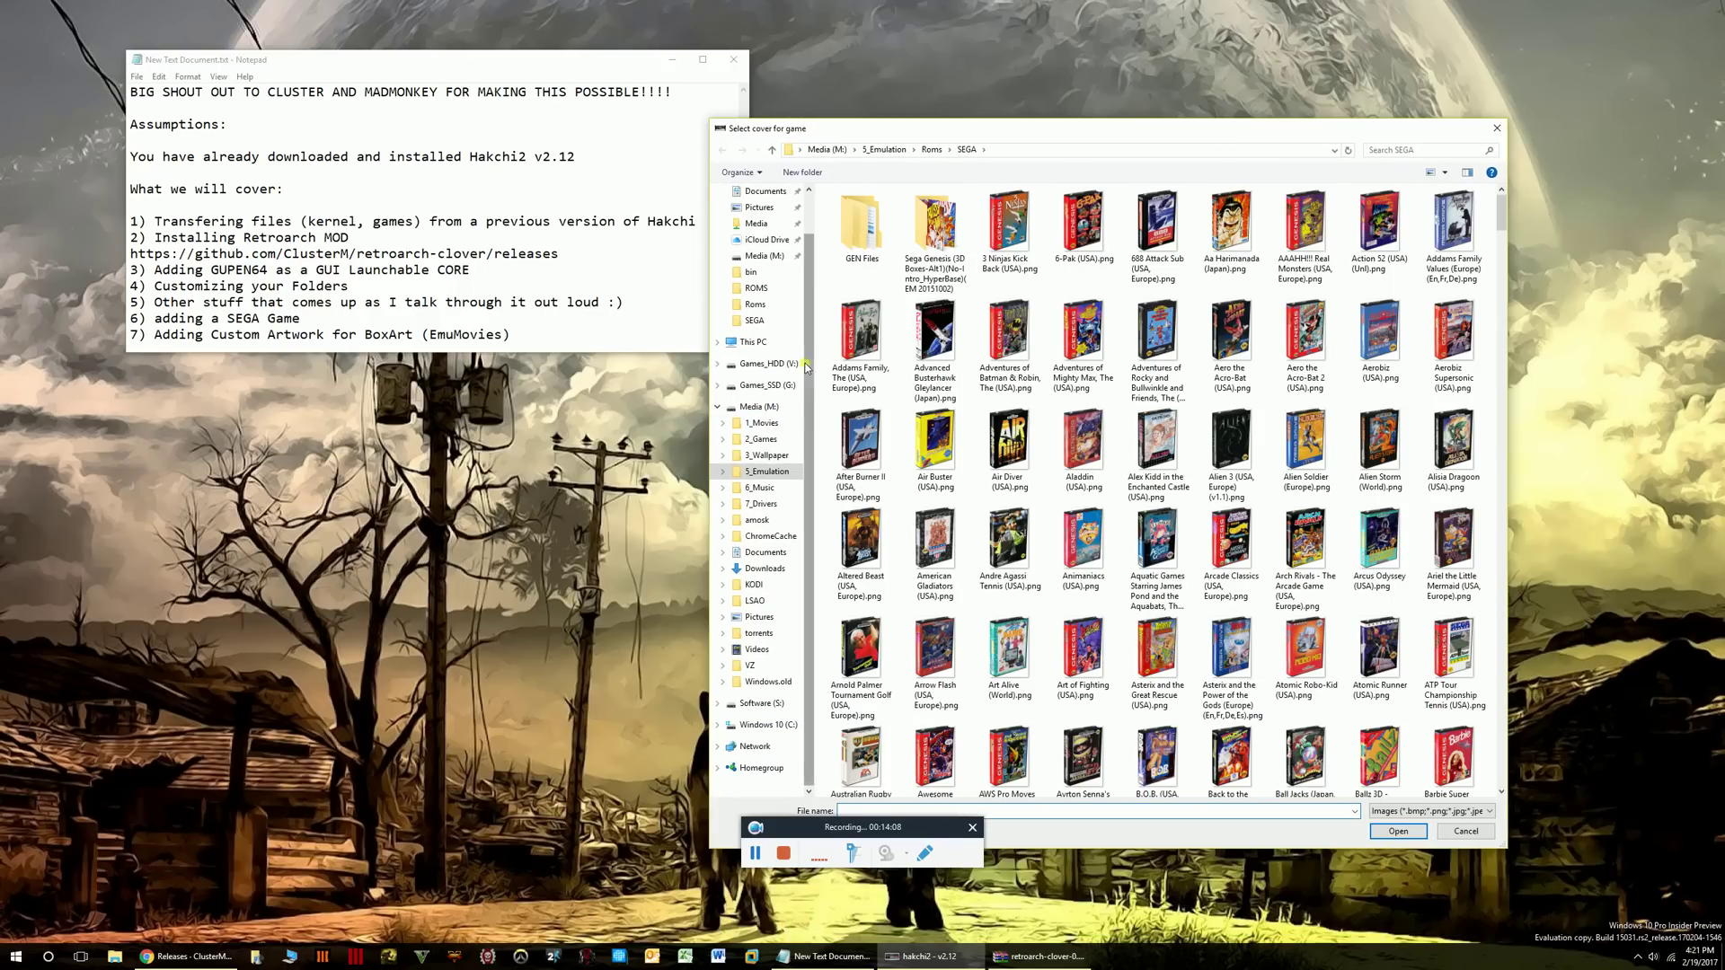
scroll(804, 283, up, 2)
click(768, 218)
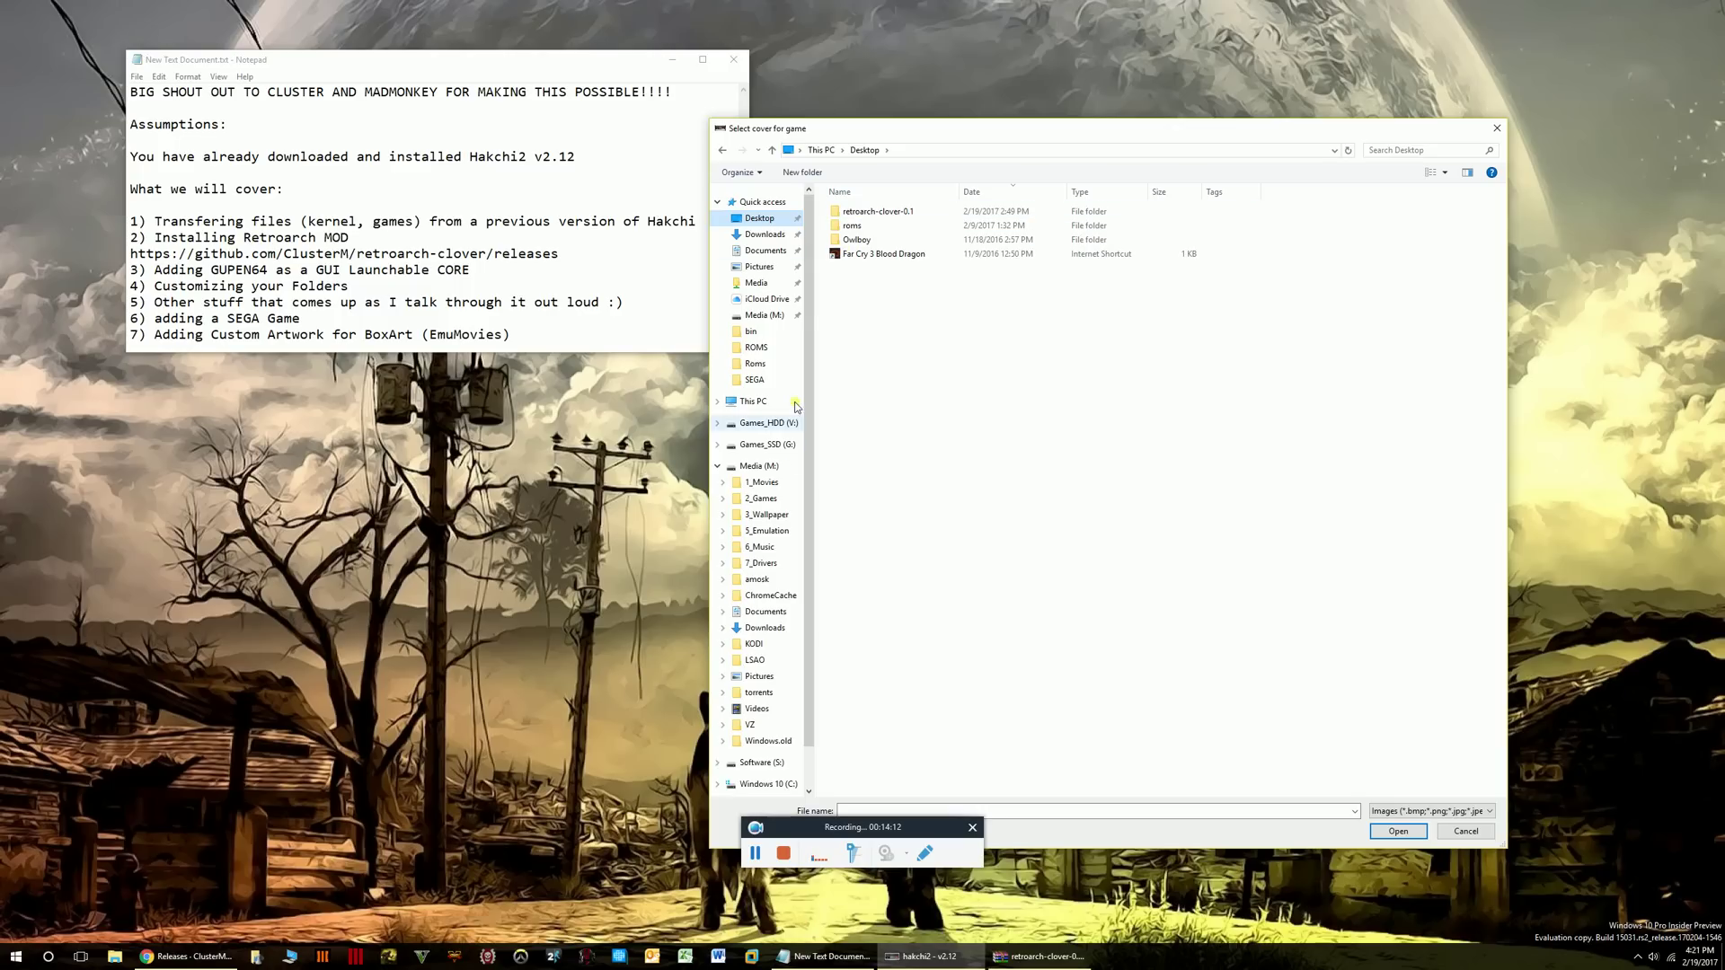
drag(808, 310, 808, 371)
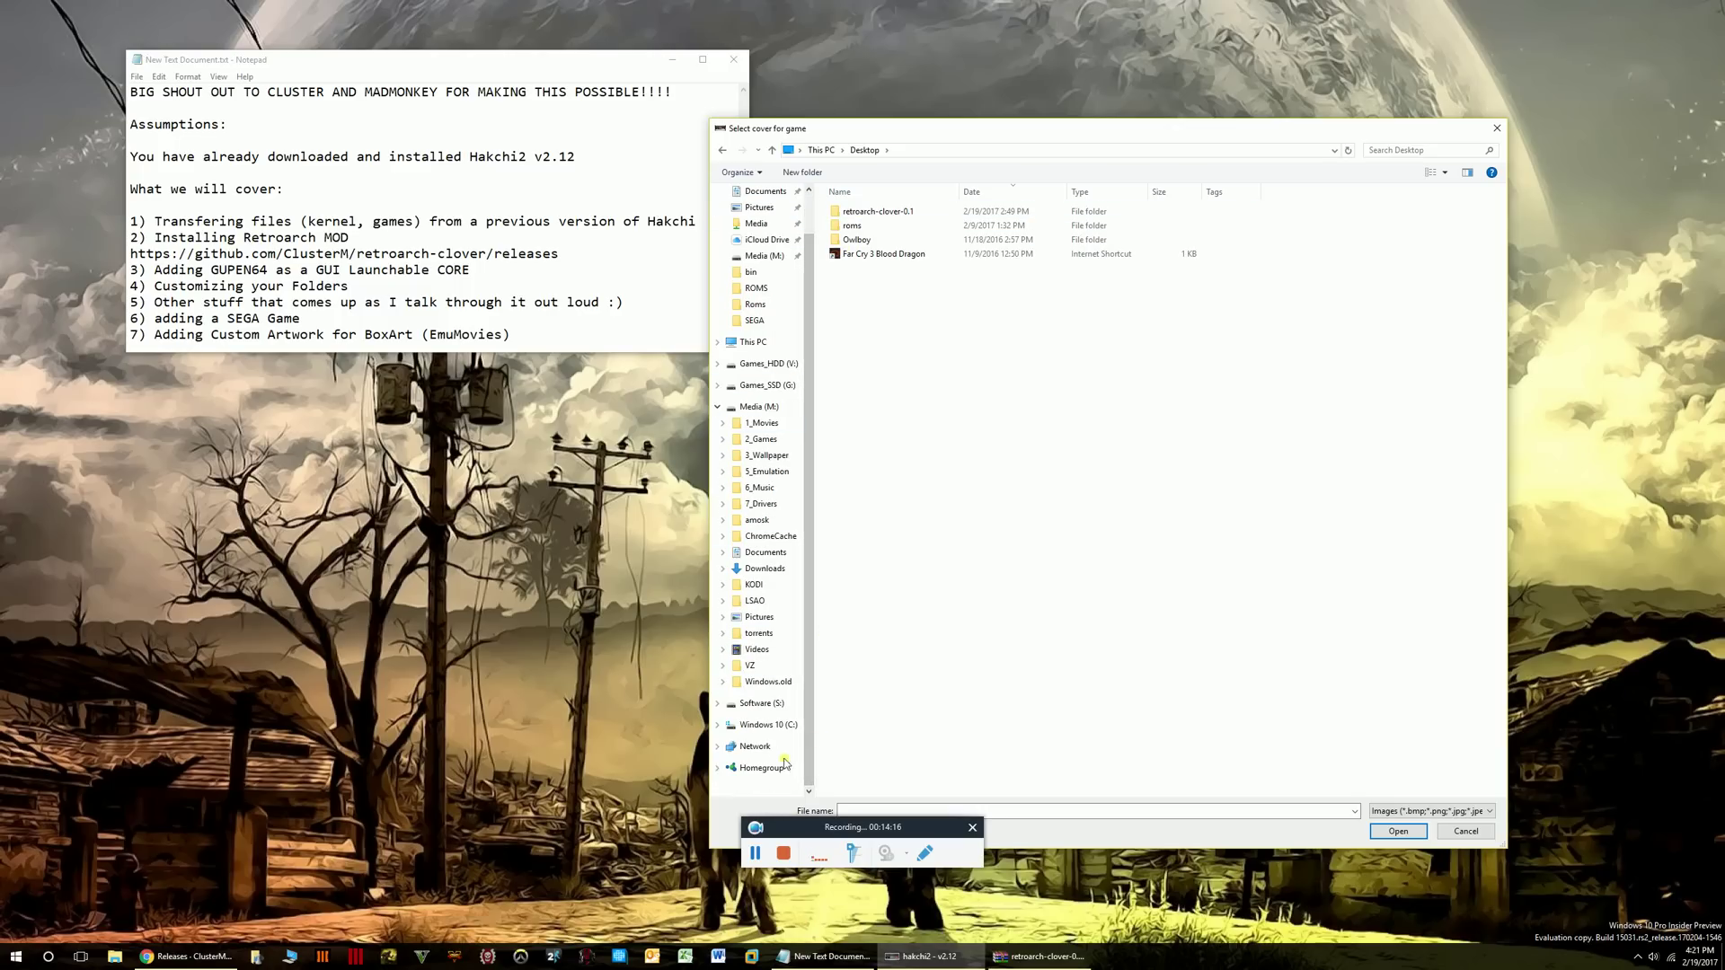
drag(811, 634, 809, 587)
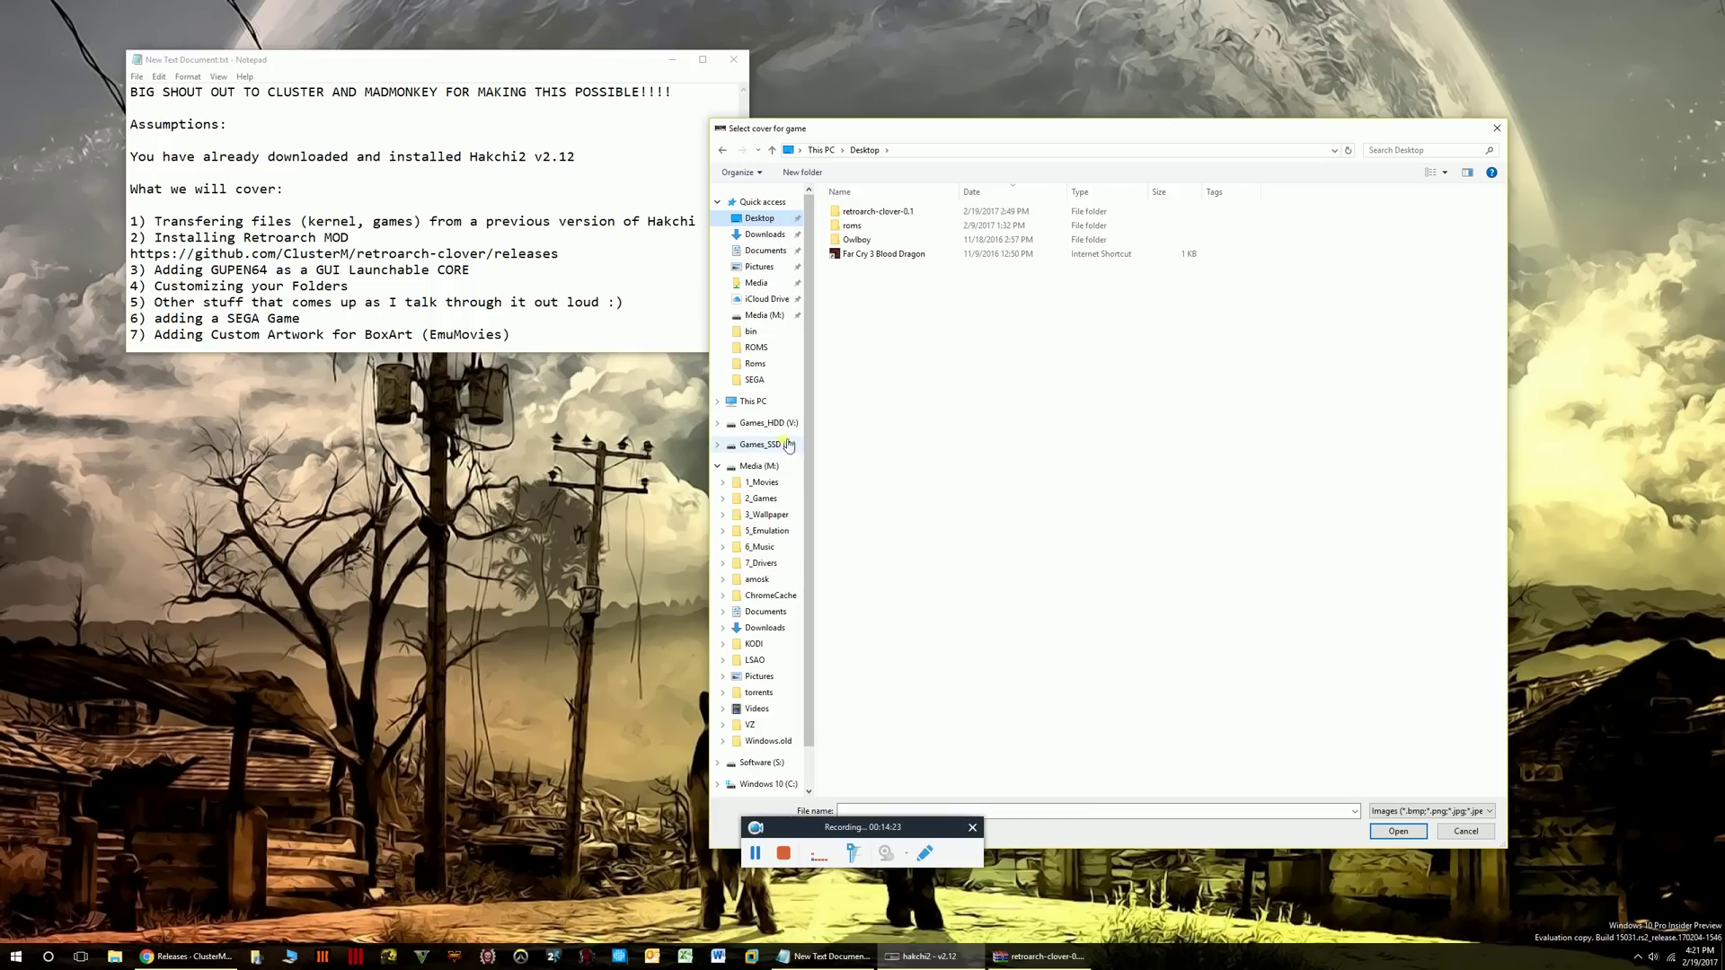
click(1465, 834)
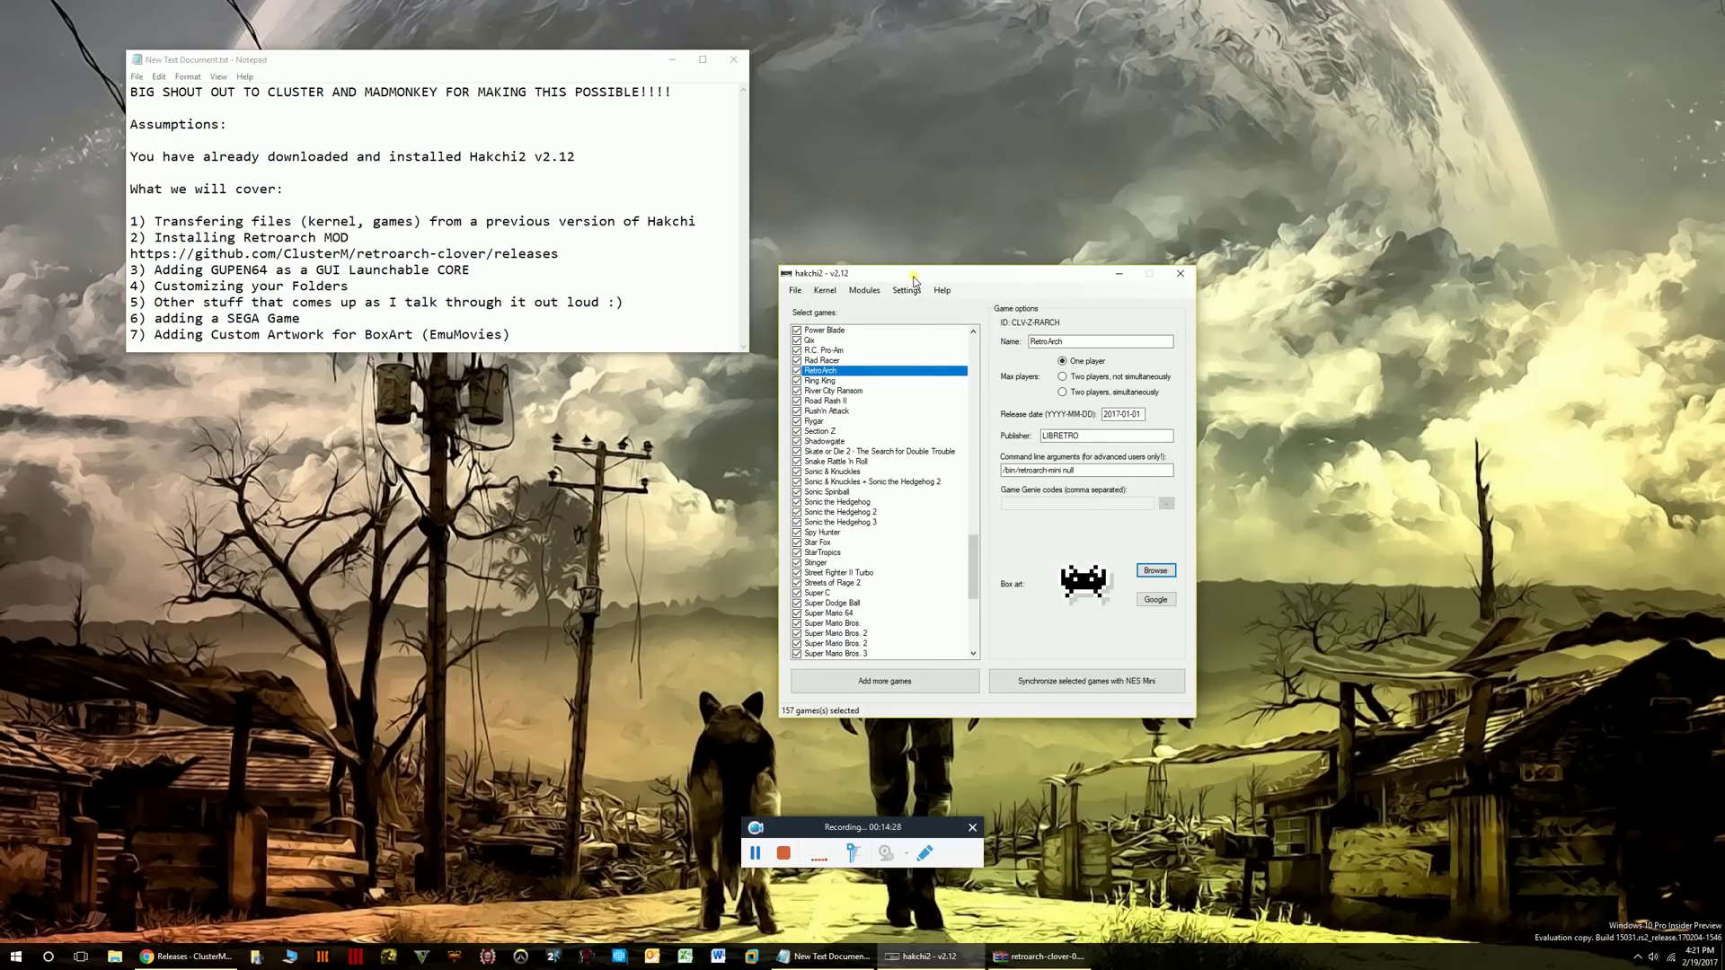
Lower the notes window and nudge hakchi2 up so the two sit side by side.
drag(907, 277, 899, 263)
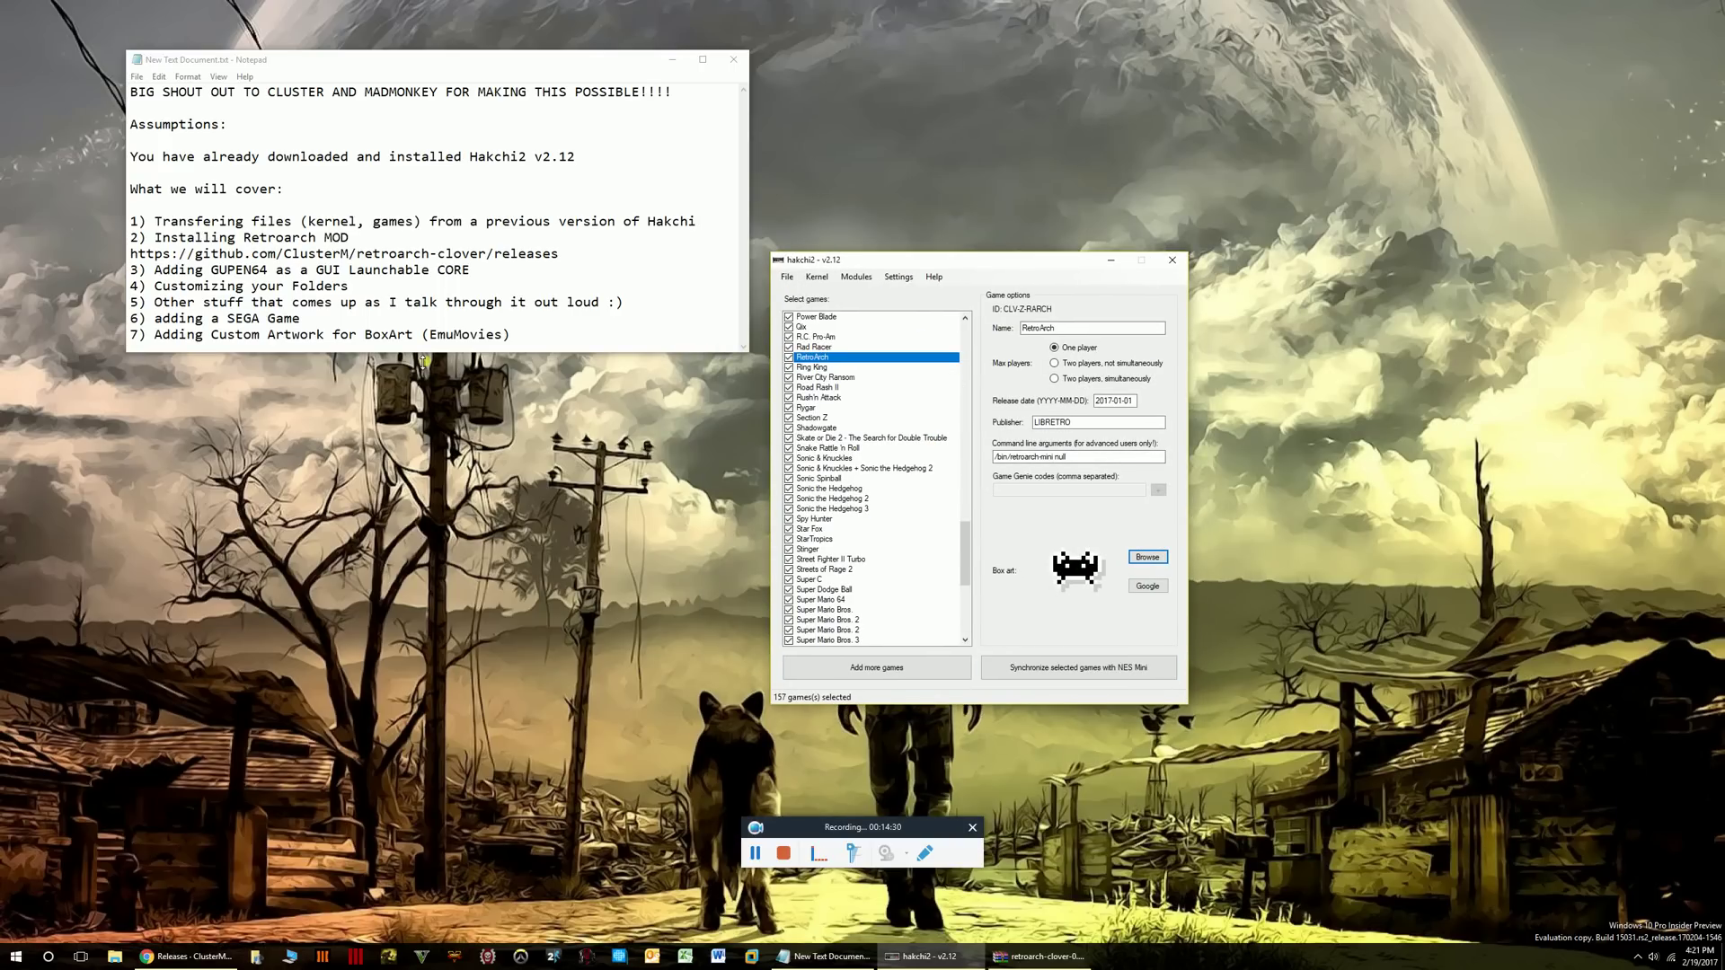
drag(914, 263, 905, 285)
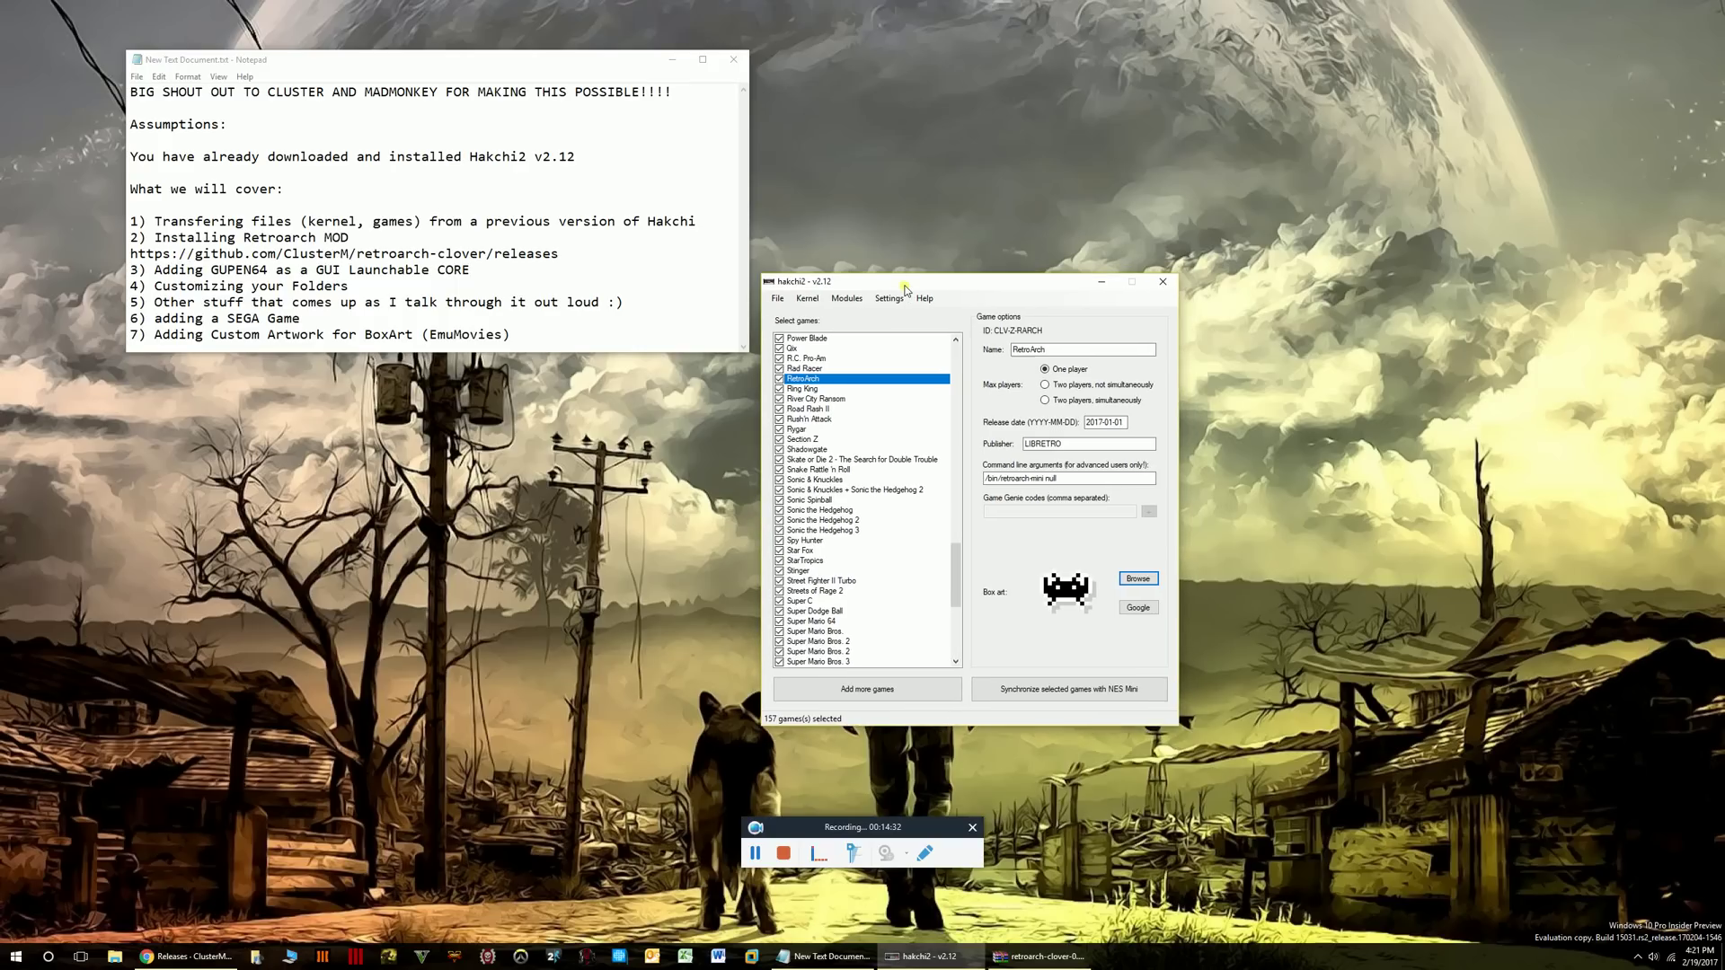
drag(613, 68, 611, 264)
drag(934, 286, 930, 267)
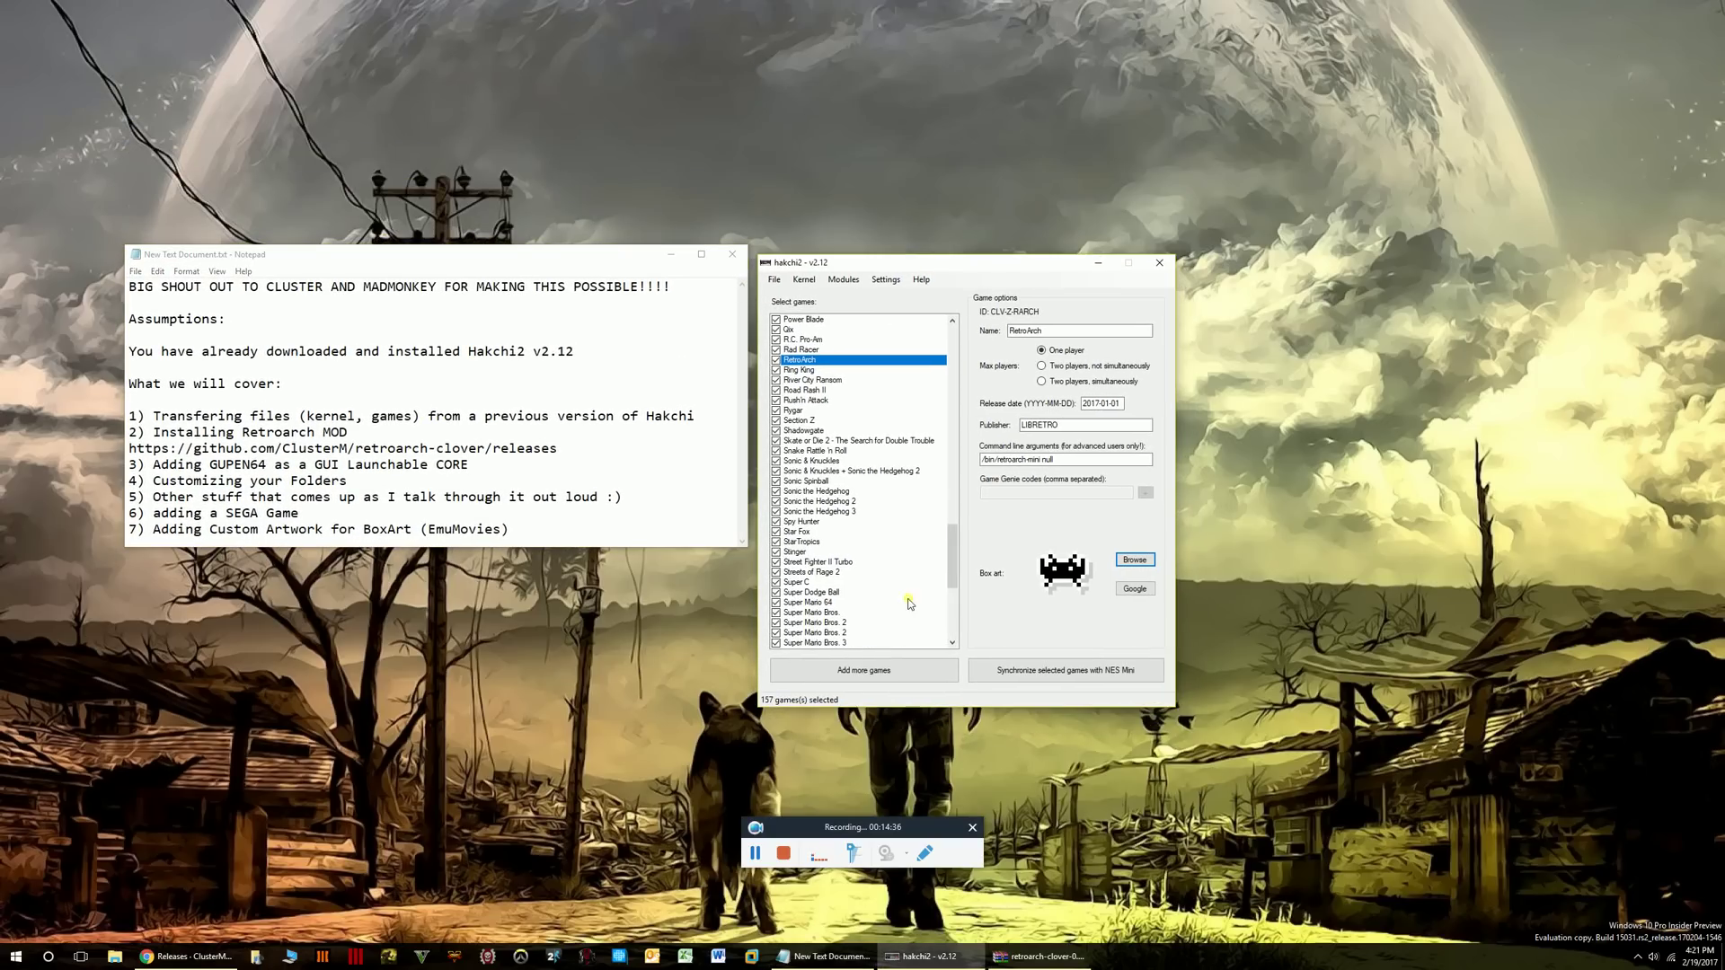